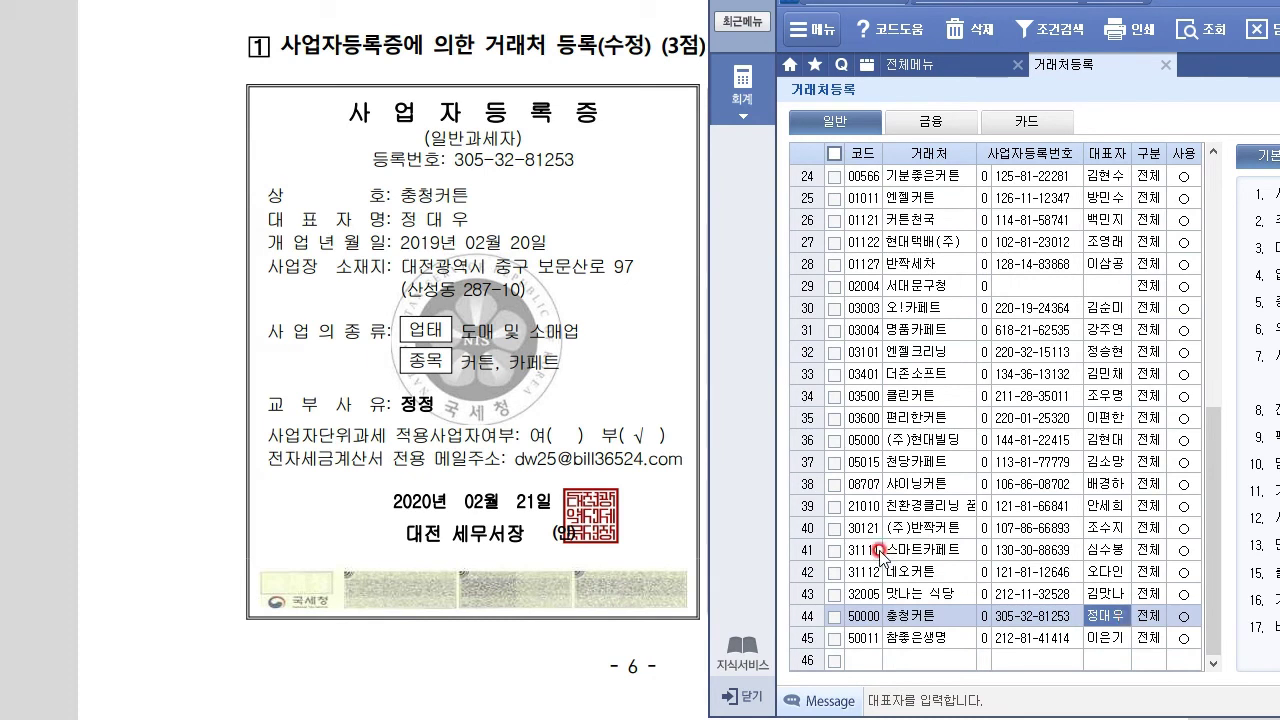
Replace 충청커튼's business address with 대전광역시 중구 보문산로 97, 산성동 287-10
{"action": "left_click_drag", "start_coordinate": [1240, 5], "coordinate": [582, 320]}
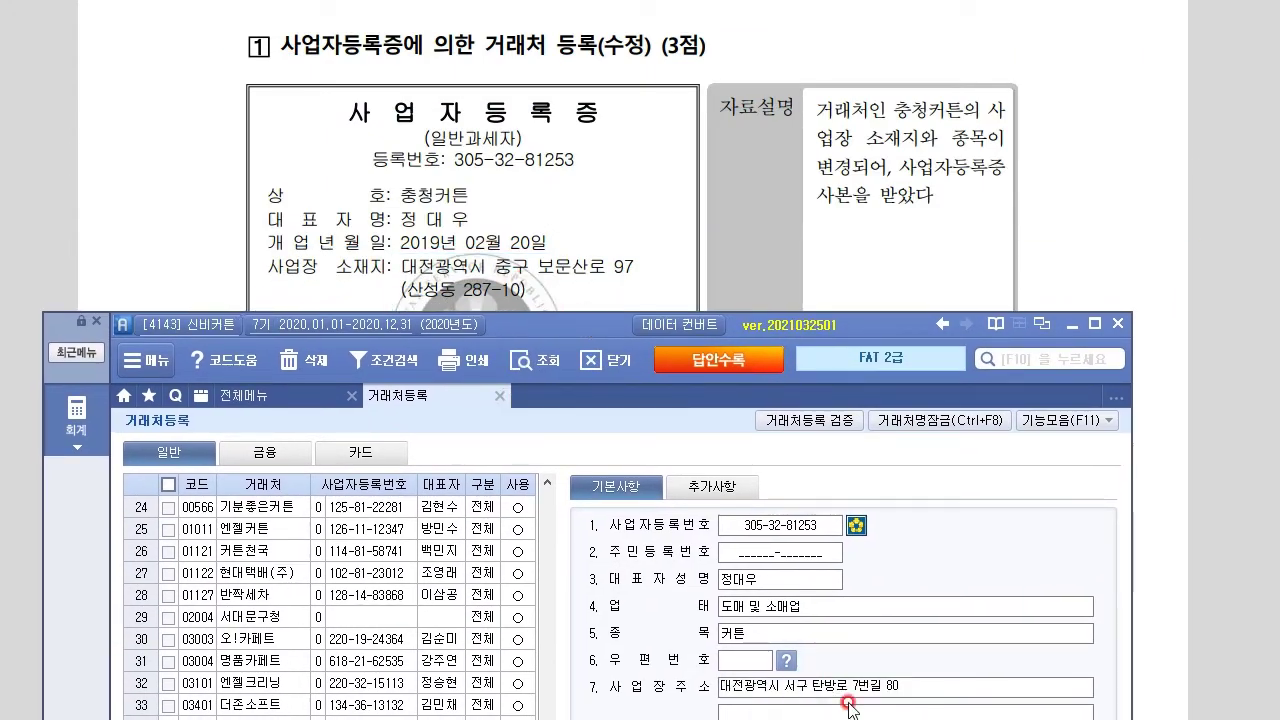
{"action": "left_click_drag", "start_coordinate": [900, 686], "coordinate": [636, 690]}
{"action": "type", "text": "ㄷ"}
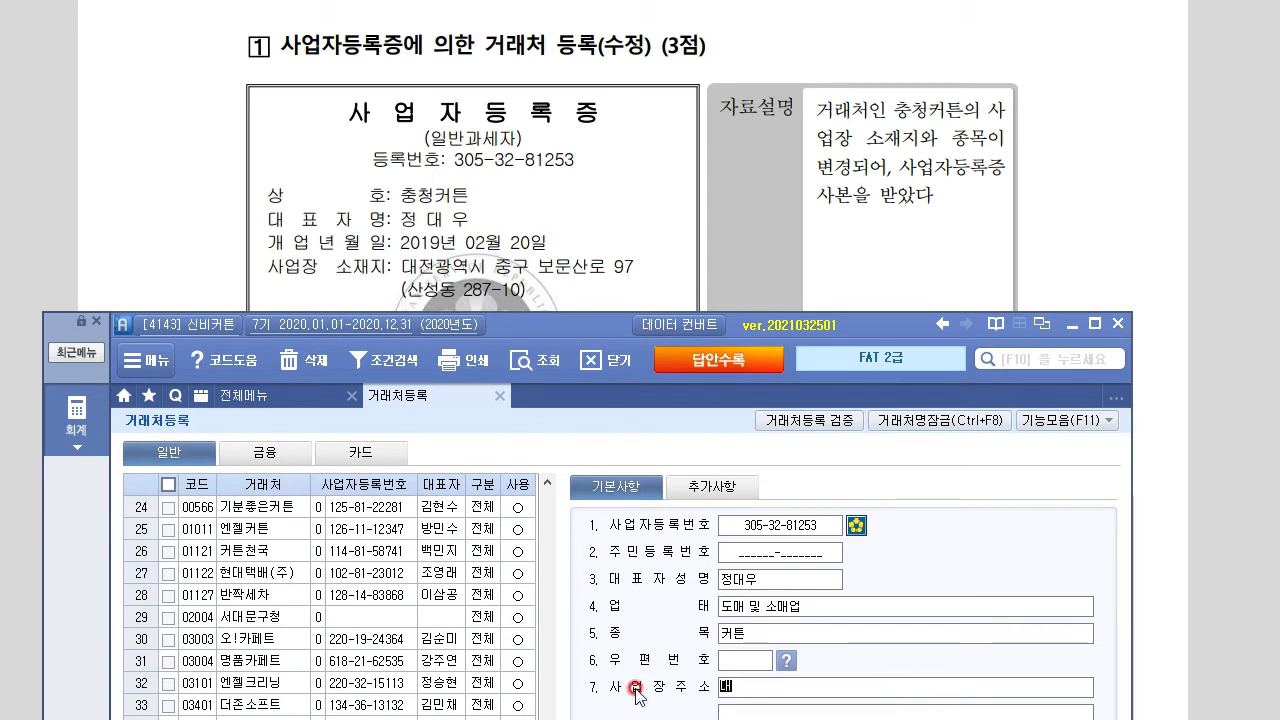
{"action": "type", "text": "전광역시"}
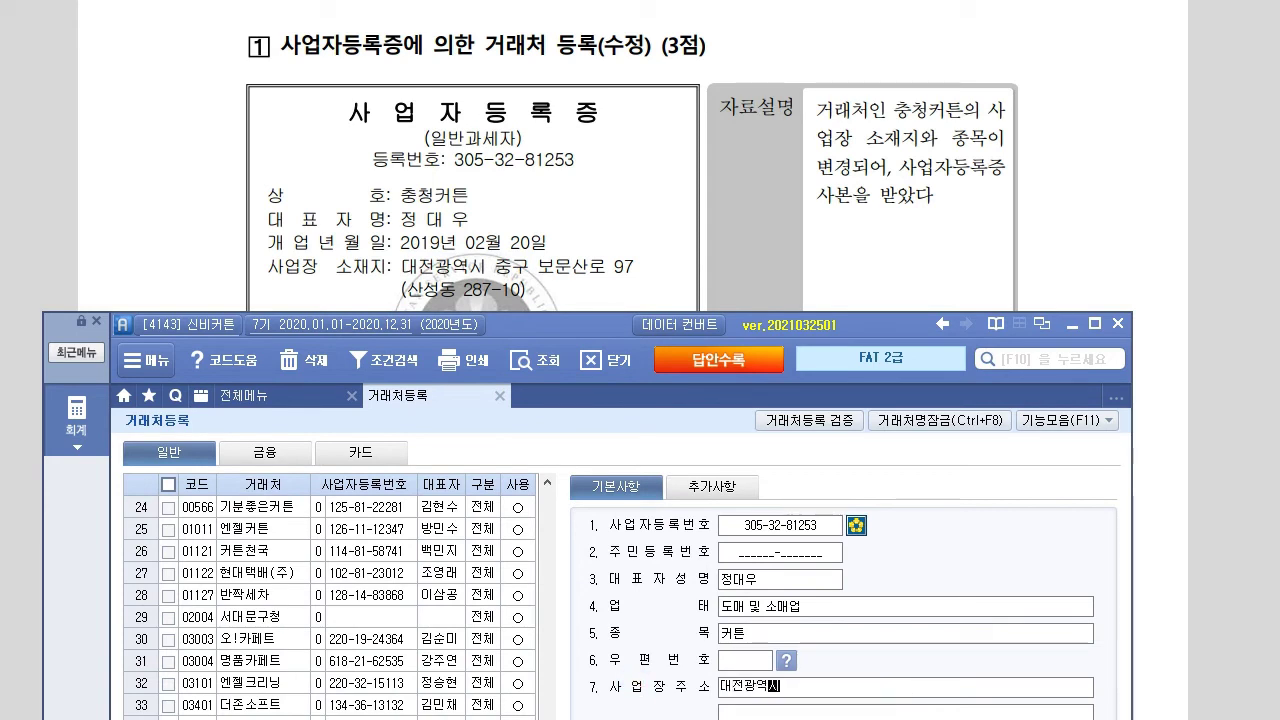
{"action": "type", "text": " 중구 보문산로"}
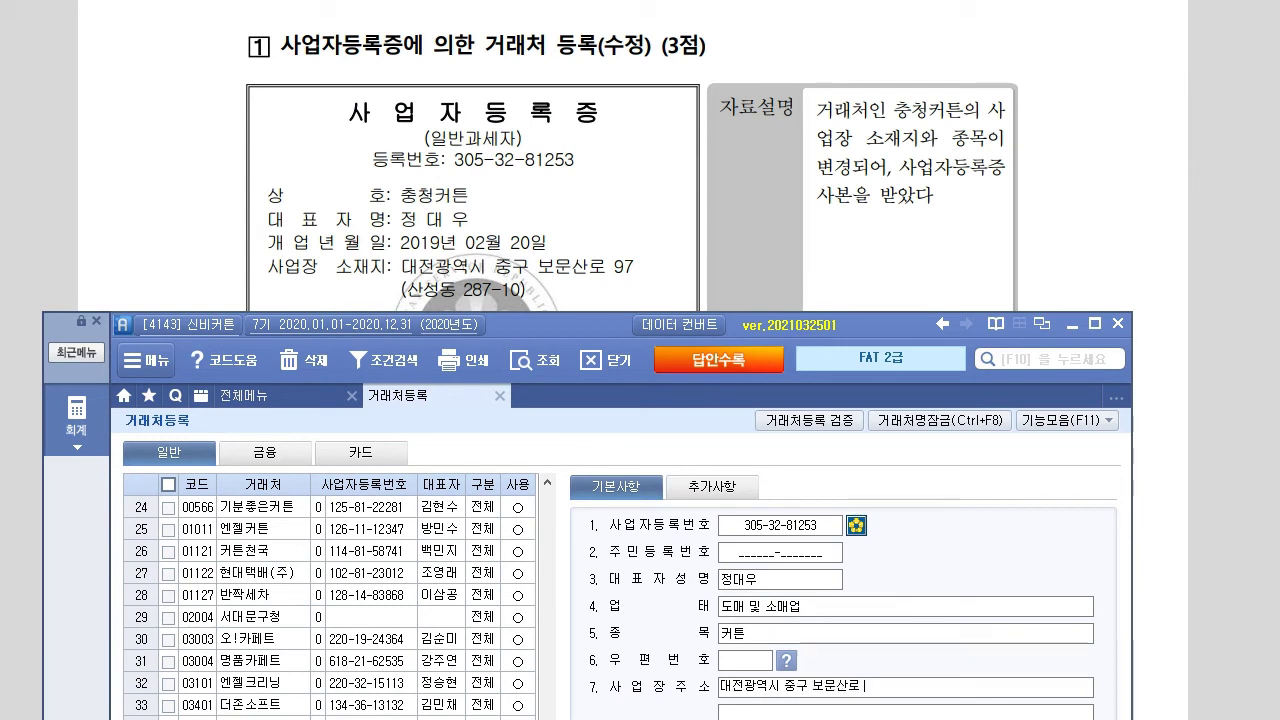
{"action": "type", "text": " 97"}
{"action": "key", "text": "Return"}
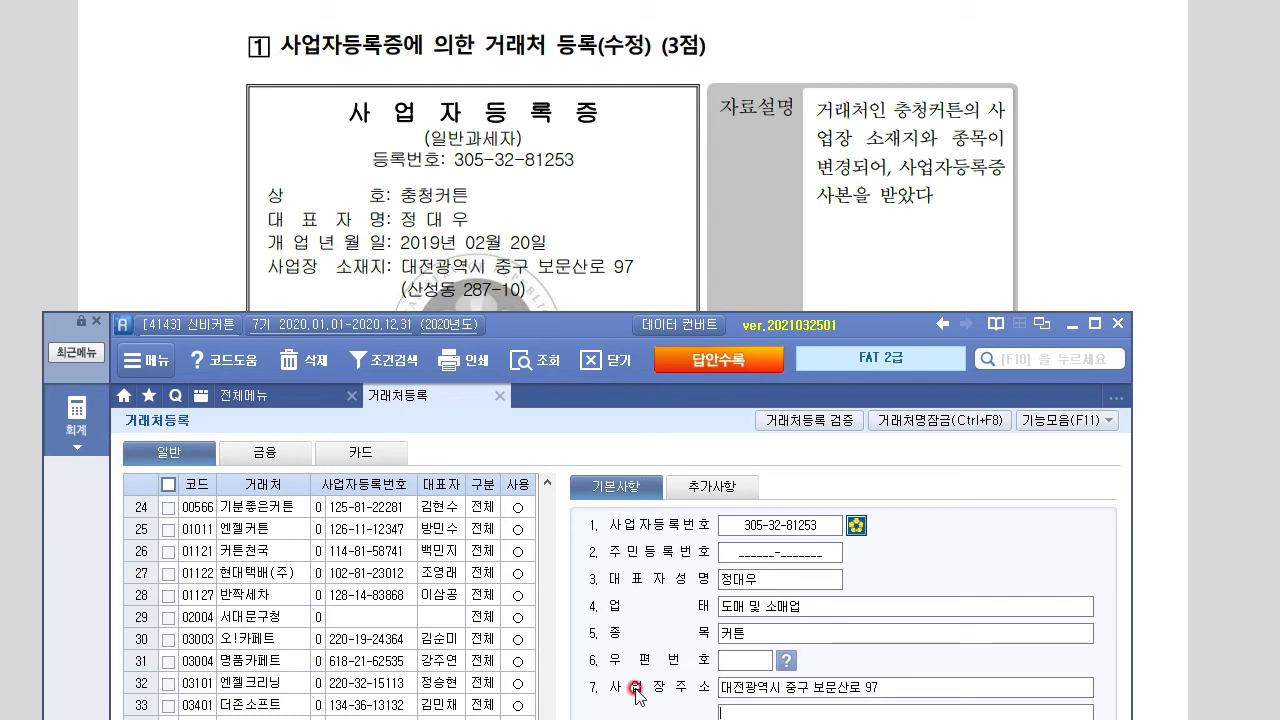
{"action": "type", "text": "산성동 287-10"}
{"action": "left_click", "coordinate": [705, 358]}
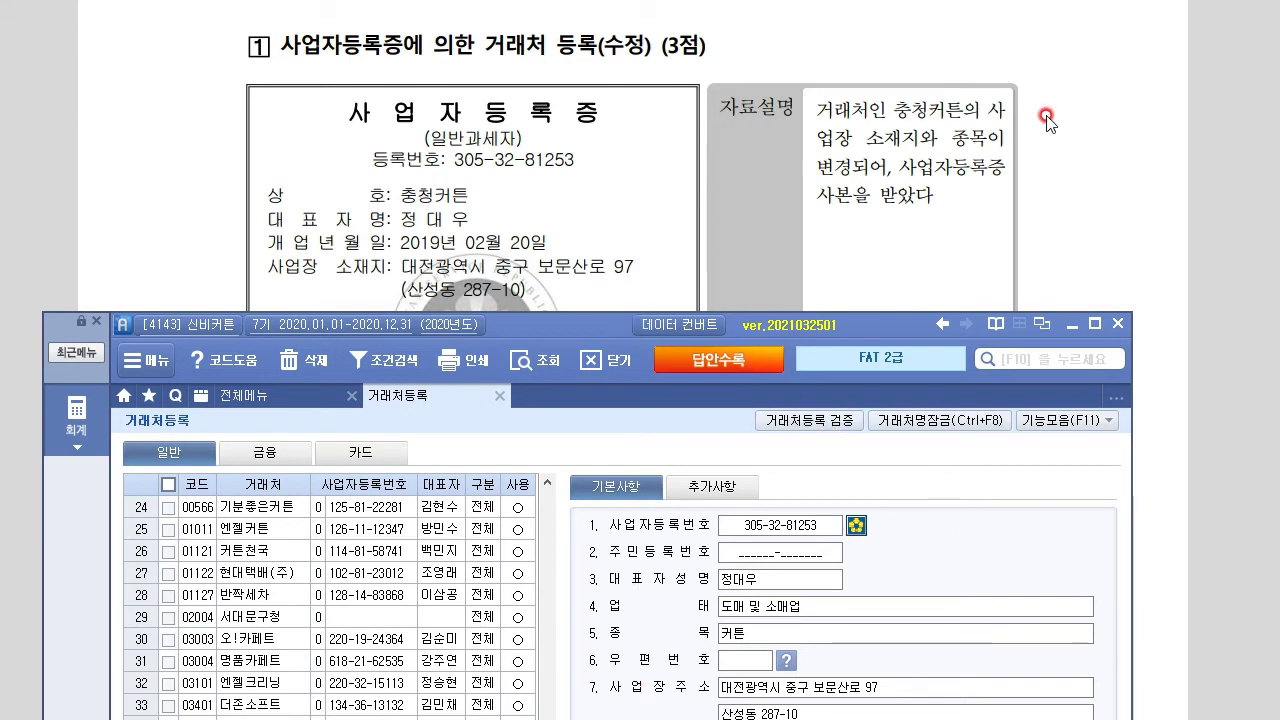
Append ', 카페트' to the 종목 item so it reads 커튼, 카페트
{"action": "left_click_drag", "start_coordinate": [609, 322], "coordinate": [606, 387]}
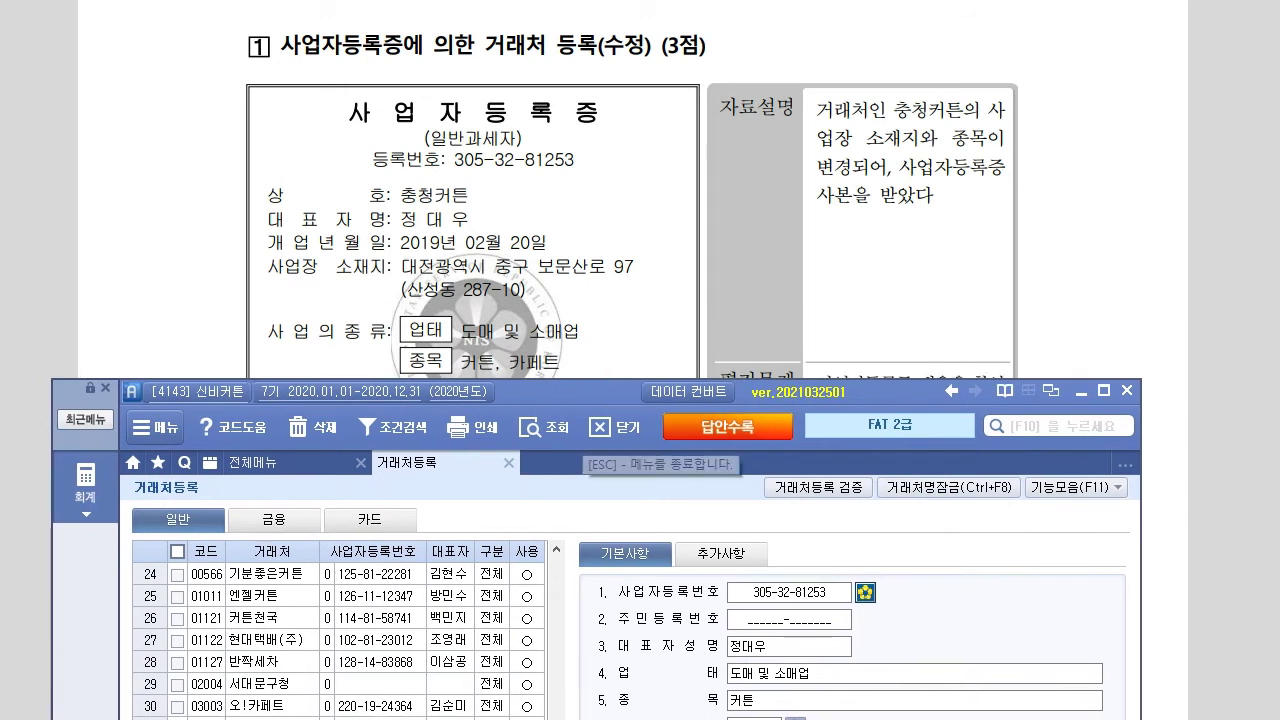
{"action": "left_click", "coordinate": [782, 704]}
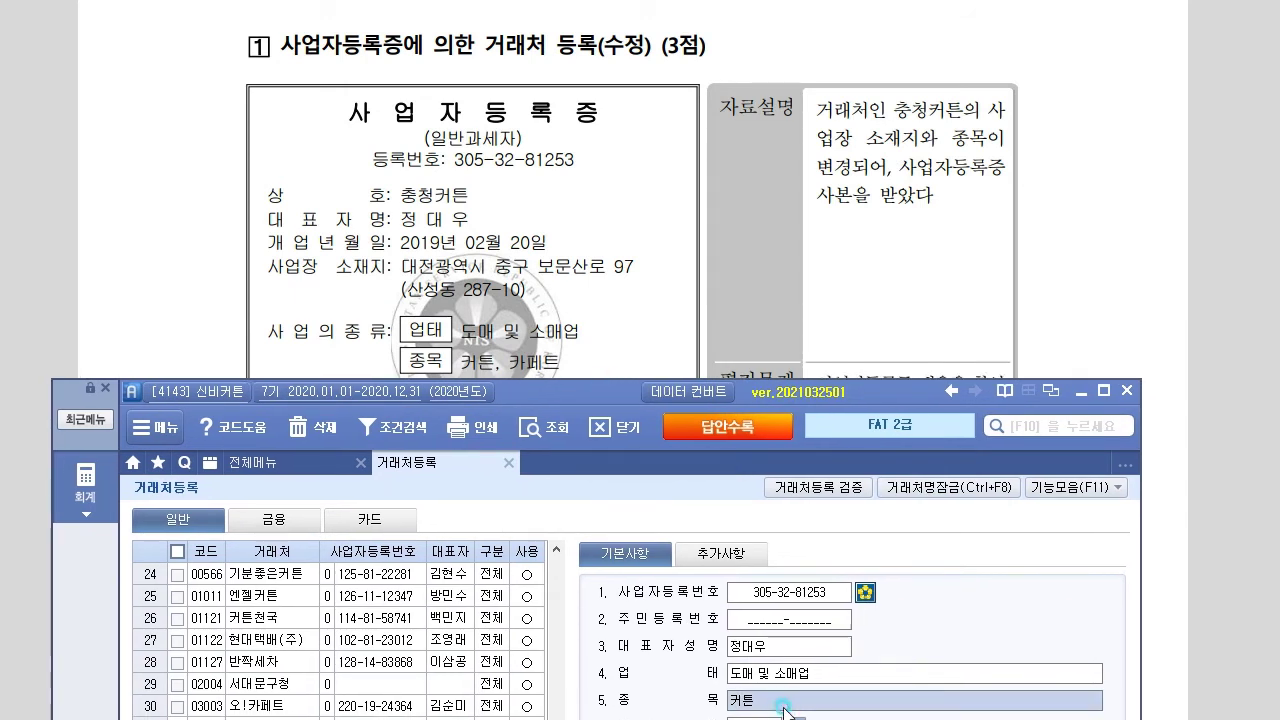
{"action": "left_click", "coordinate": [764, 697]}
{"action": "type", "text": ", 카페트"}
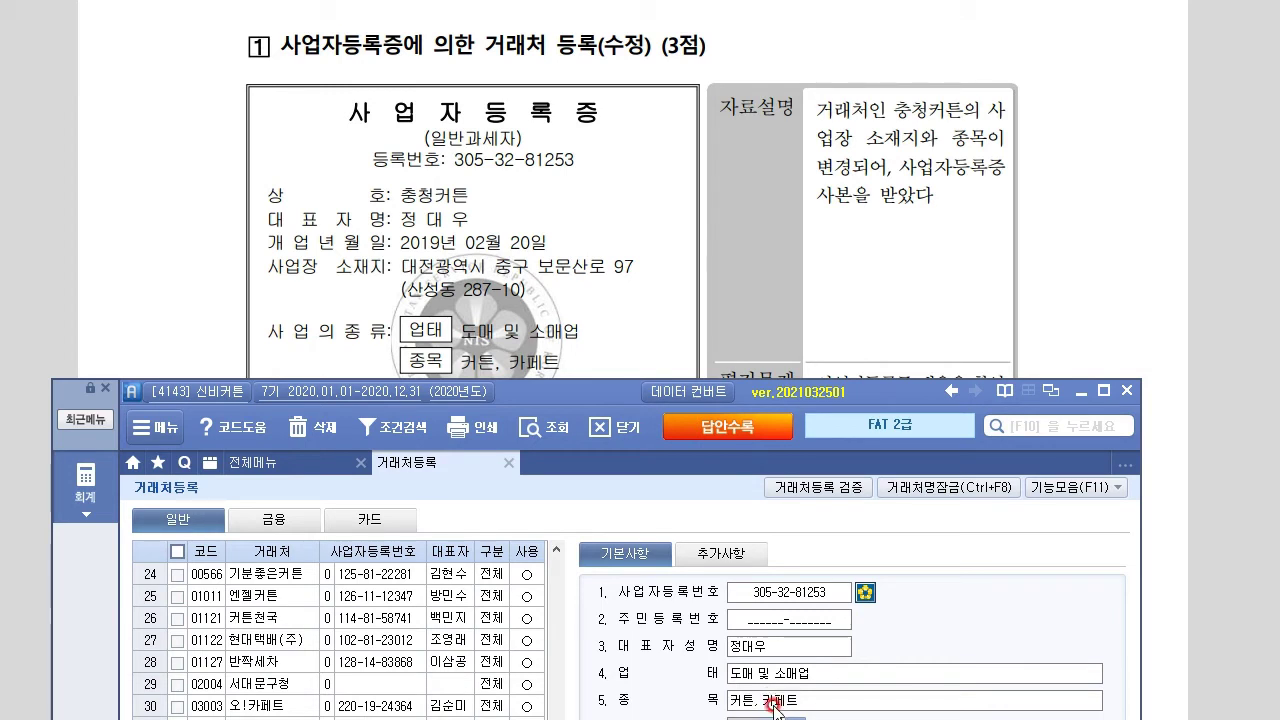
{"action": "left_click_drag", "start_coordinate": [603, 394], "coordinate": [722, 165]}
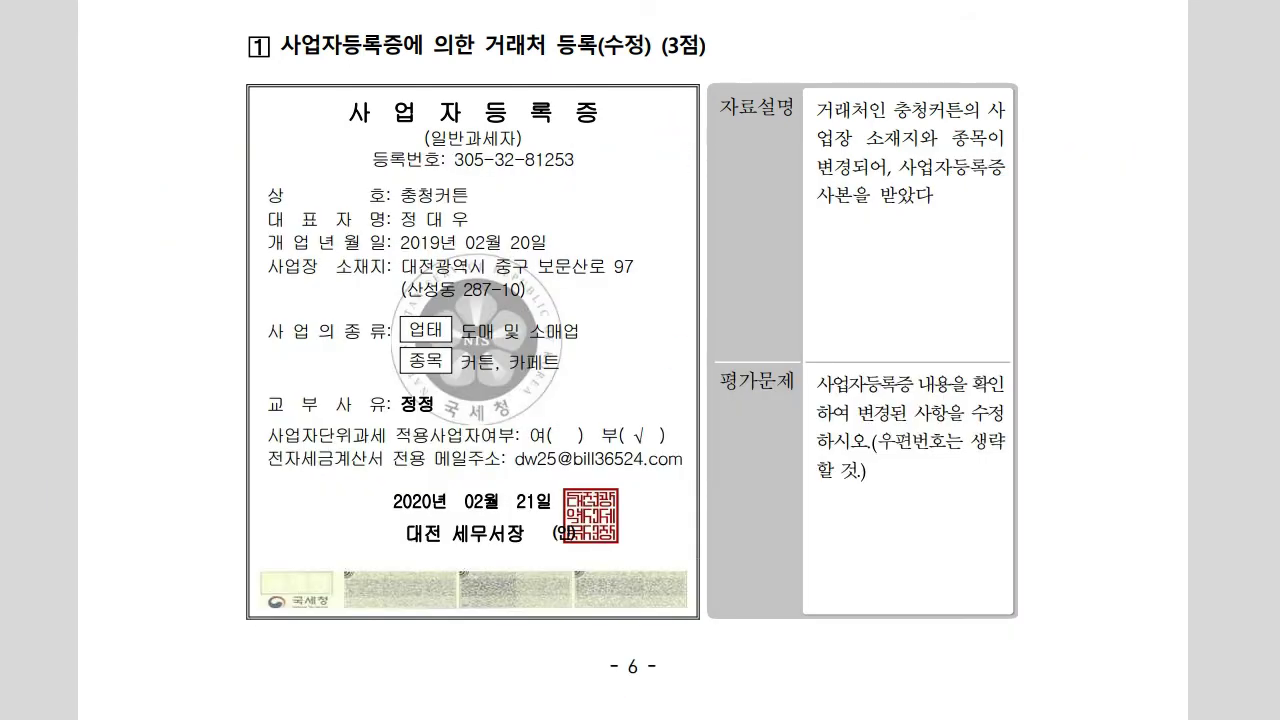
Return to Smart A and open 계정과목및적요등록 from the 회계 full menu
{"action": "scroll", "coordinate": [760, 585], "scroll_direction": "down", "scroll_amount": 10}
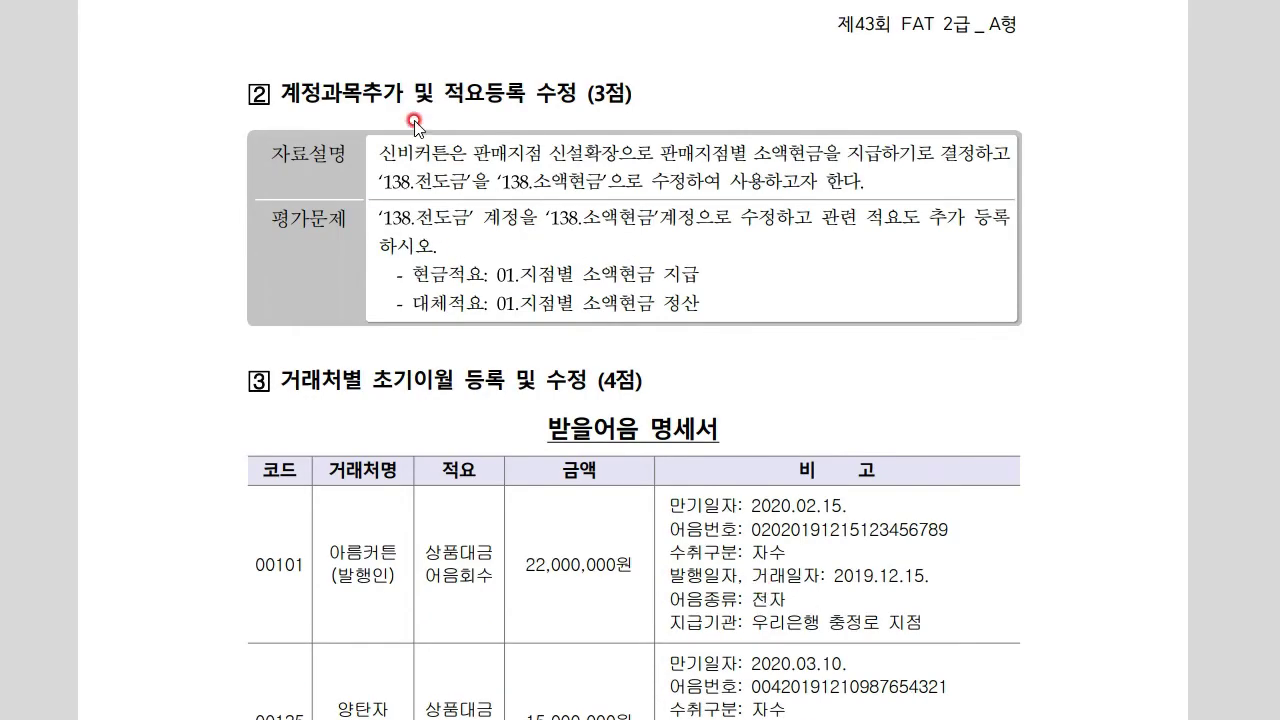
{"action": "key", "text": "alt+Tab"}
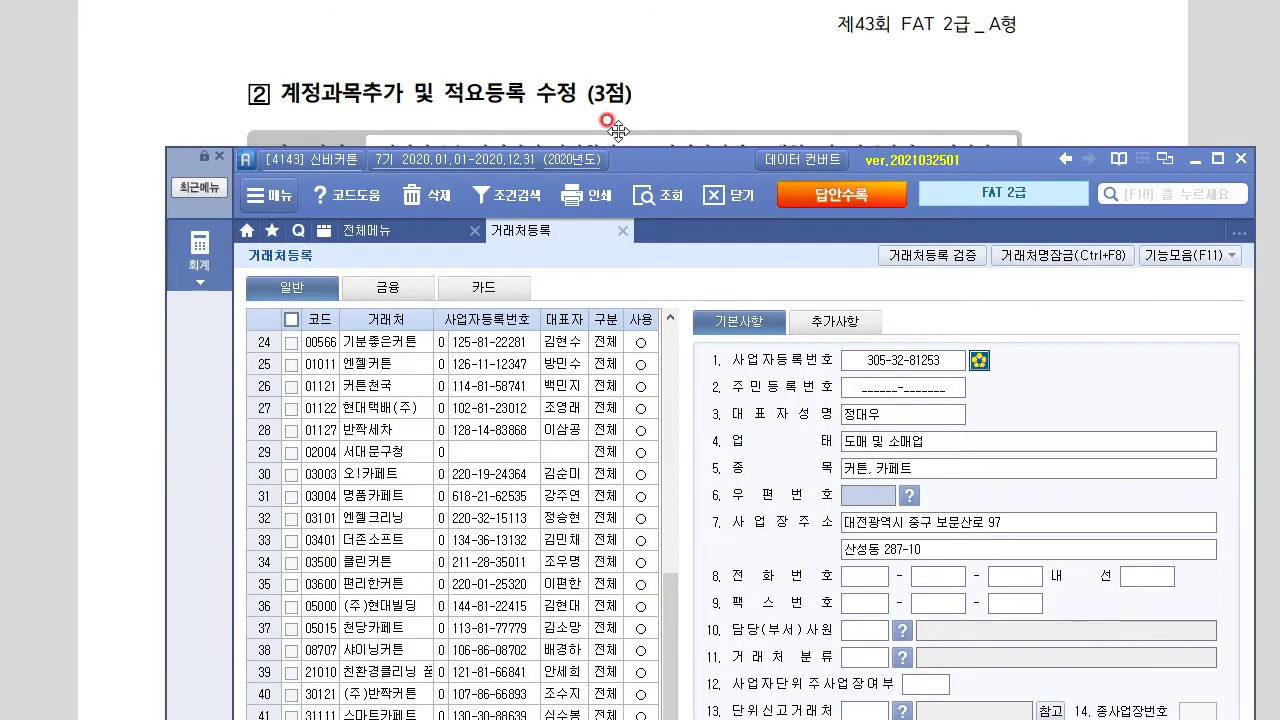
{"action": "left_click_drag", "start_coordinate": [649, 168], "coordinate": [588, 359]}
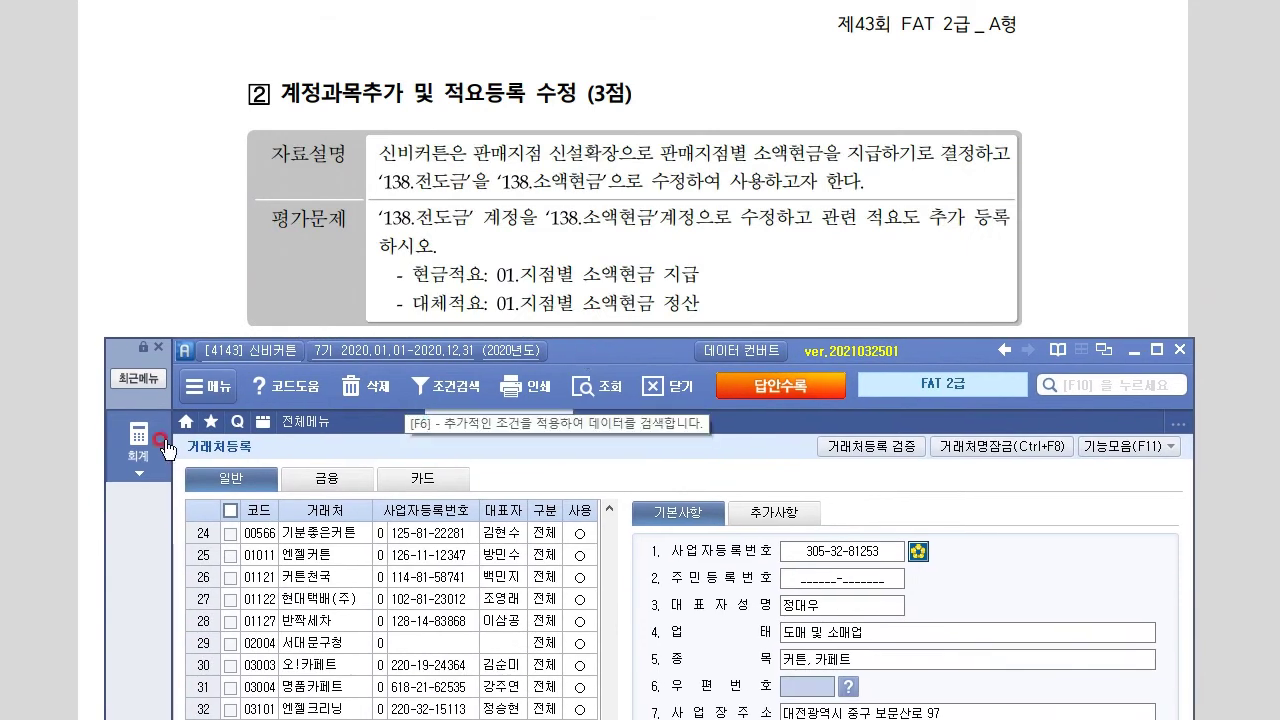
{"action": "left_click", "coordinate": [151, 443]}
{"action": "left_click", "coordinate": [276, 566]}
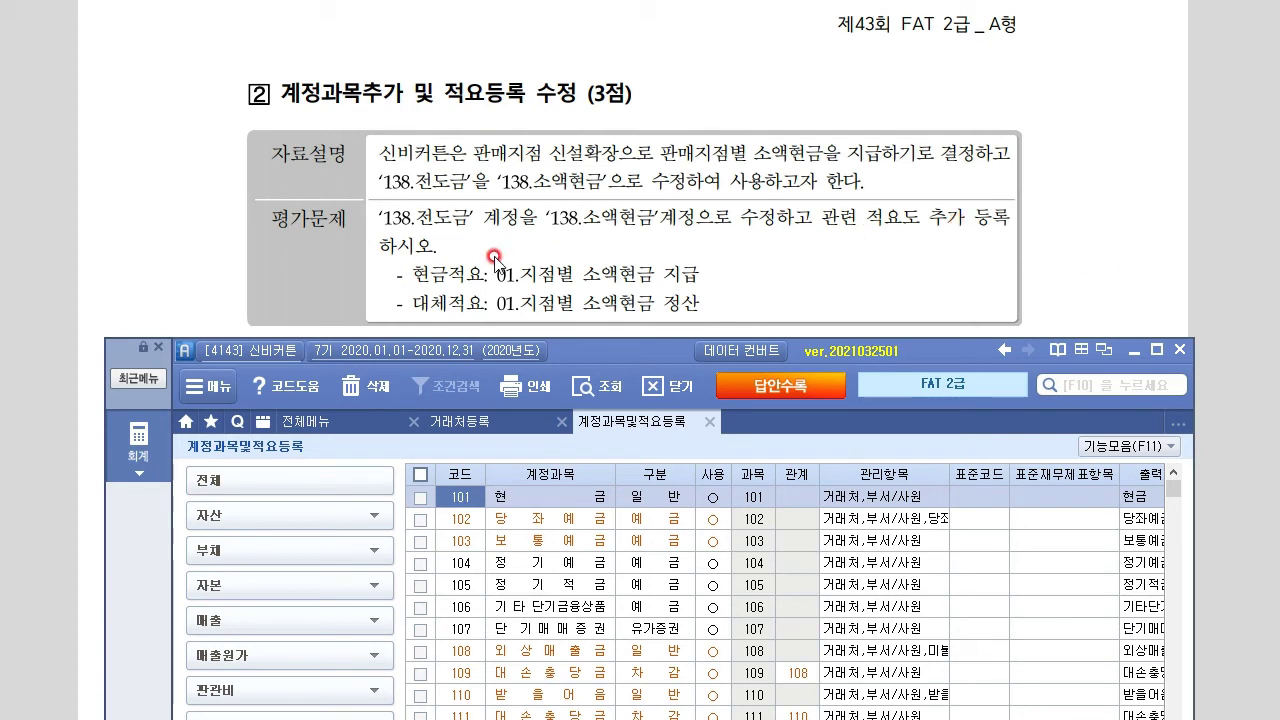
Locate account code 138 전도금 in the account list
{"action": "left_click", "coordinate": [455, 563]}
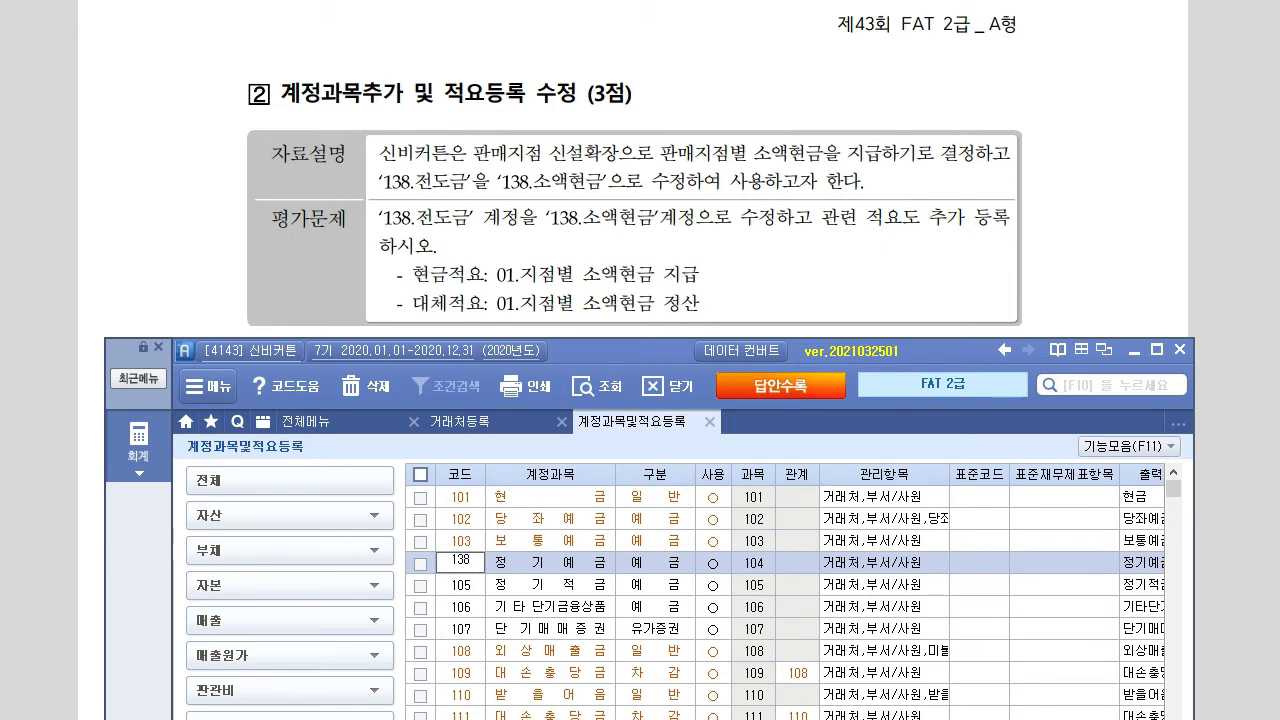
{"action": "scroll", "coordinate": [912, 600], "scroll_direction": "down", "scroll_amount": 7}
{"action": "scroll", "coordinate": [789, 680], "scroll_direction": "down", "scroll_amount": 3}
{"action": "scroll", "coordinate": [680, 435], "scroll_direction": "up", "scroll_amount": 1}
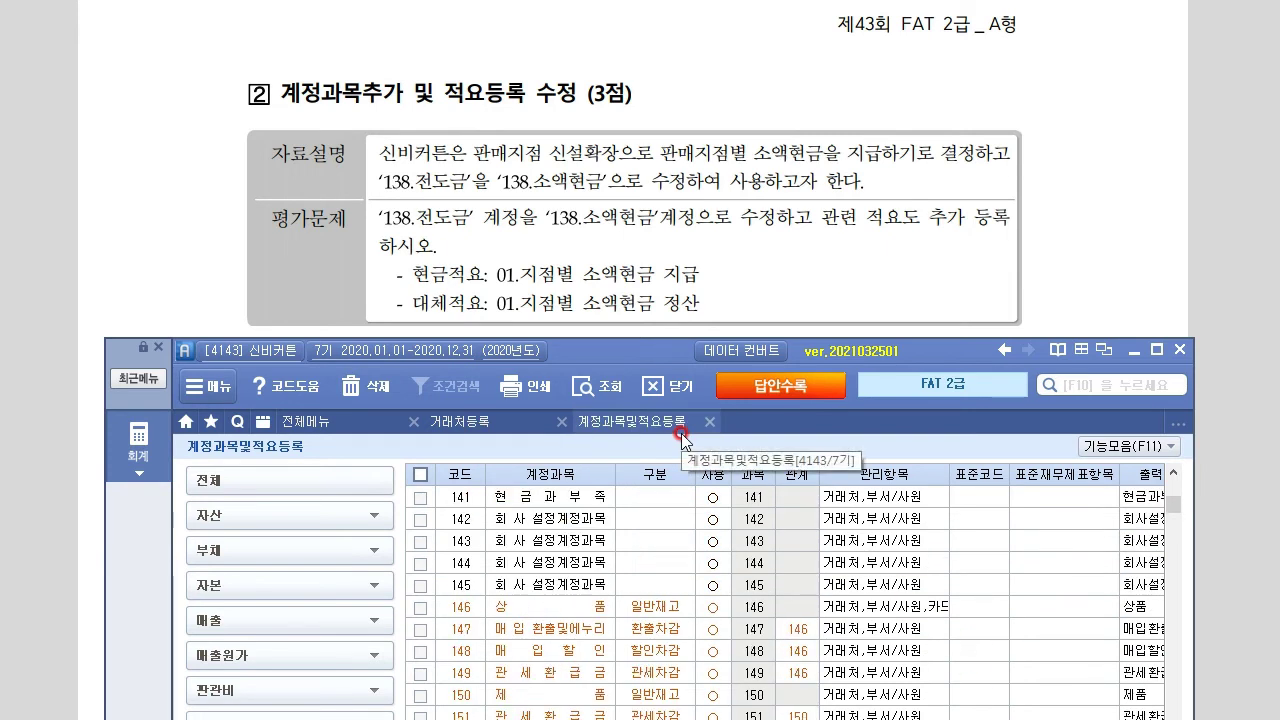
{"action": "scroll", "coordinate": [677, 459], "scroll_direction": "up", "scroll_amount": 1}
{"action": "scroll", "coordinate": [768, 683], "scroll_direction": "down", "scroll_amount": 2}
Change account 138's name from 전도금 to 소액현금
{"action": "left_click", "coordinate": [567, 541]}
{"action": "left_click", "coordinate": [548, 524]}
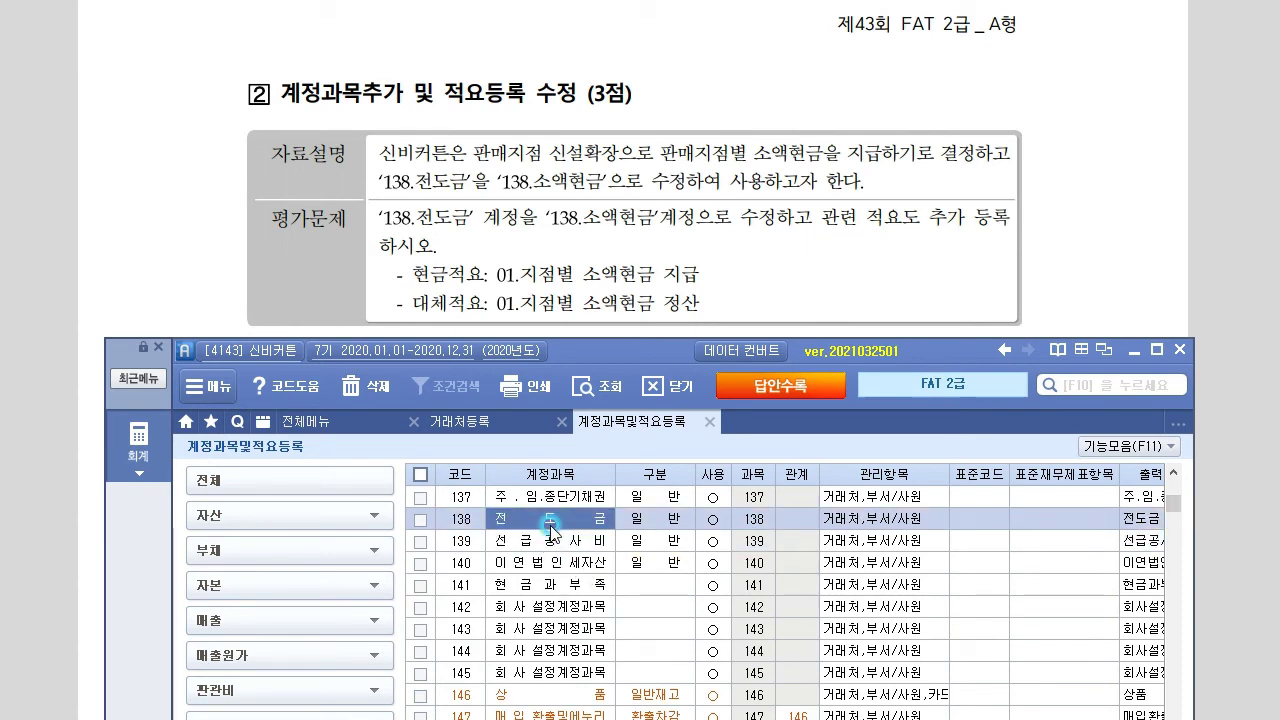
{"action": "left_click", "coordinate": [551, 540]}
{"action": "left_click", "coordinate": [554, 522]}
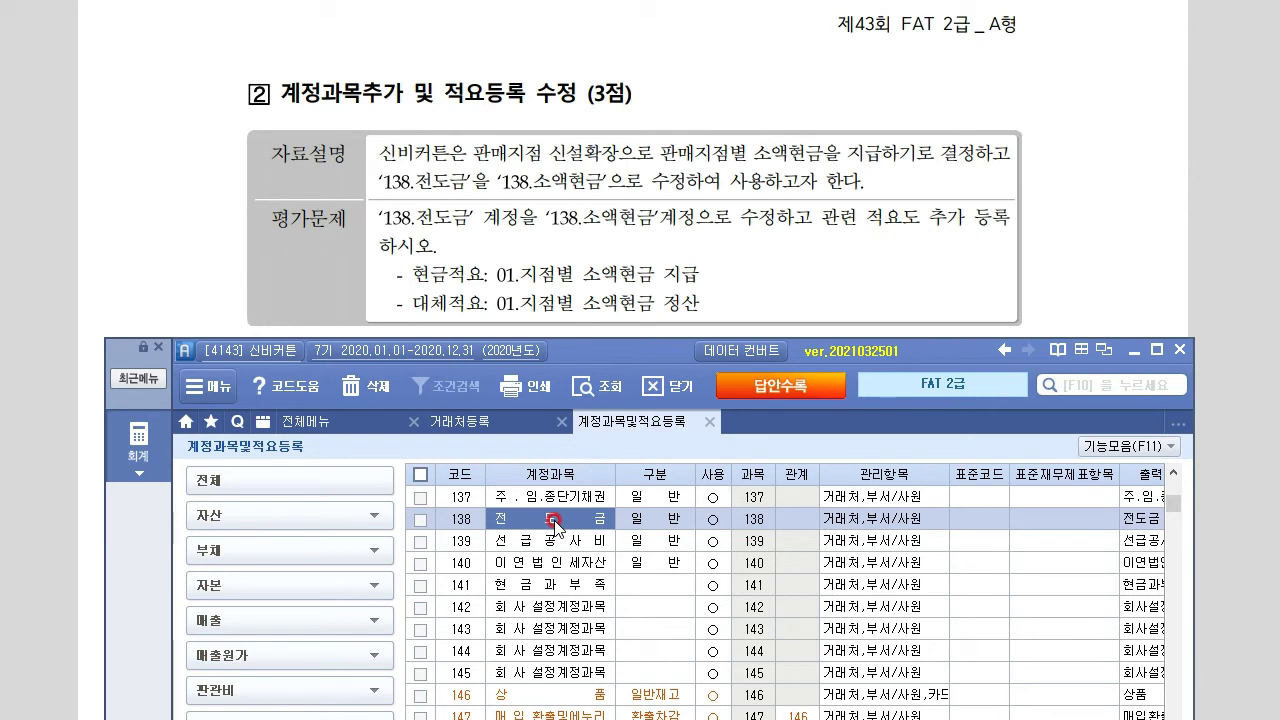
{"action": "type", "text": "ㅅ"}
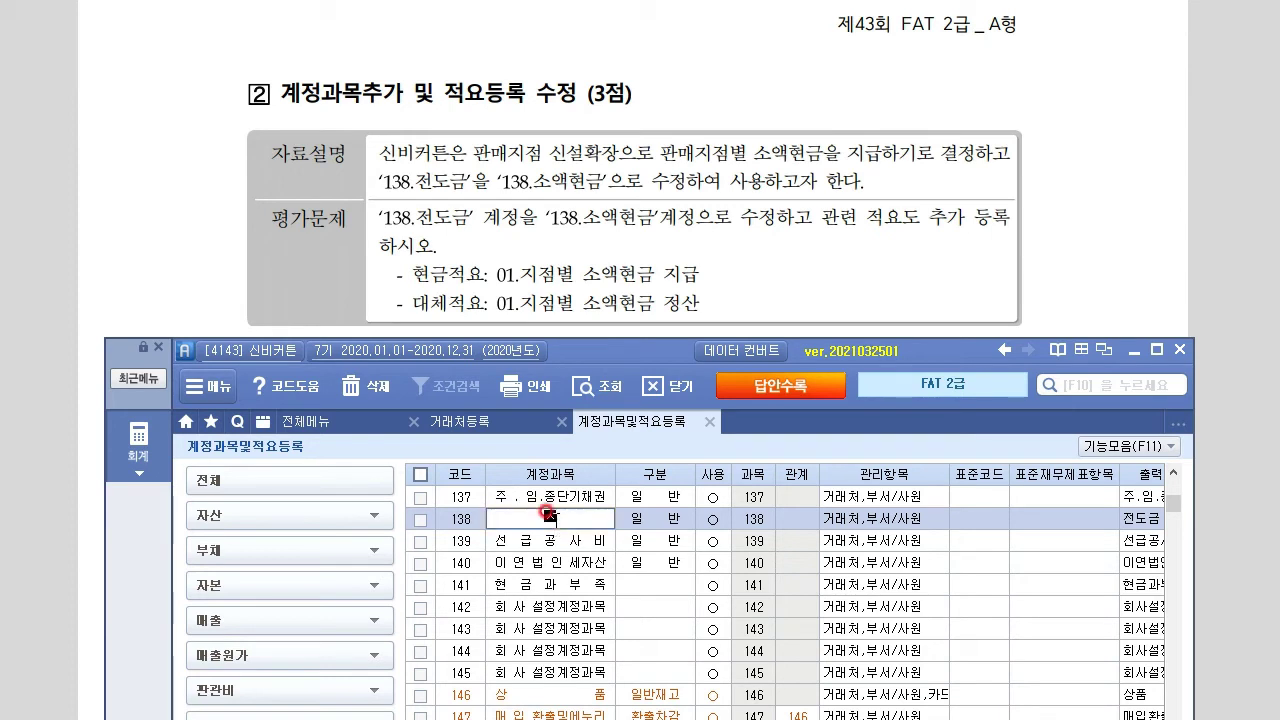
{"action": "type", "text": "액현금"}
{"action": "key", "text": "Return"}
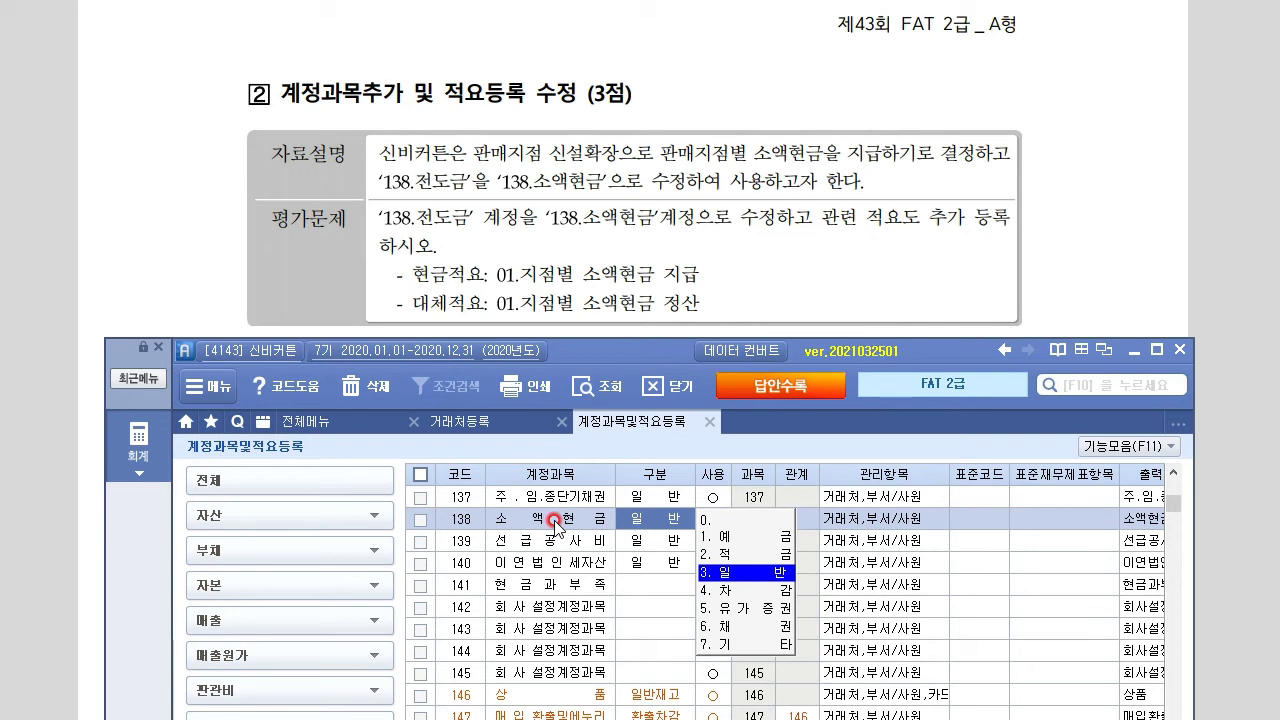
{"action": "left_click", "coordinate": [674, 306]}
{"action": "scroll", "coordinate": [670, 355], "scroll_direction": "down", "scroll_amount": 5}
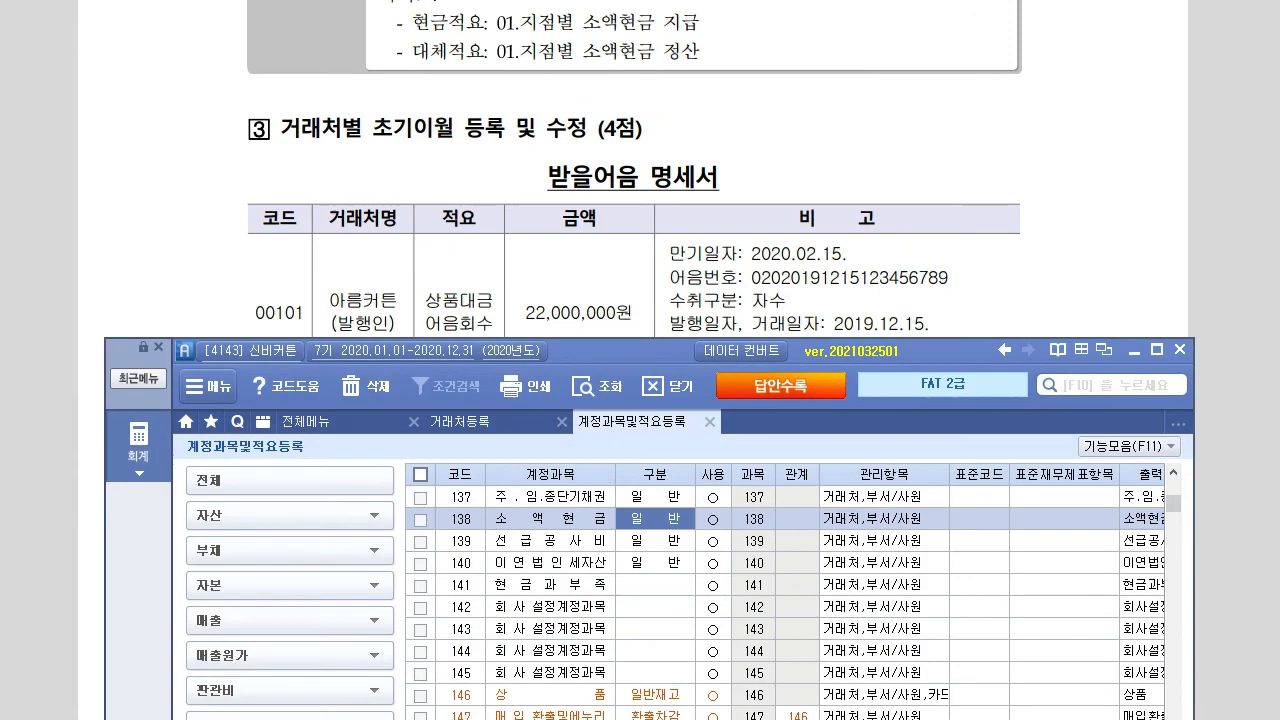
Add cash summary 01 '지점별 소액현금 지급' to account 138 소액현금
{"action": "left_click_drag", "start_coordinate": [660, 355], "coordinate": [664, 105]}
{"action": "left_click", "coordinate": [566, 270]}
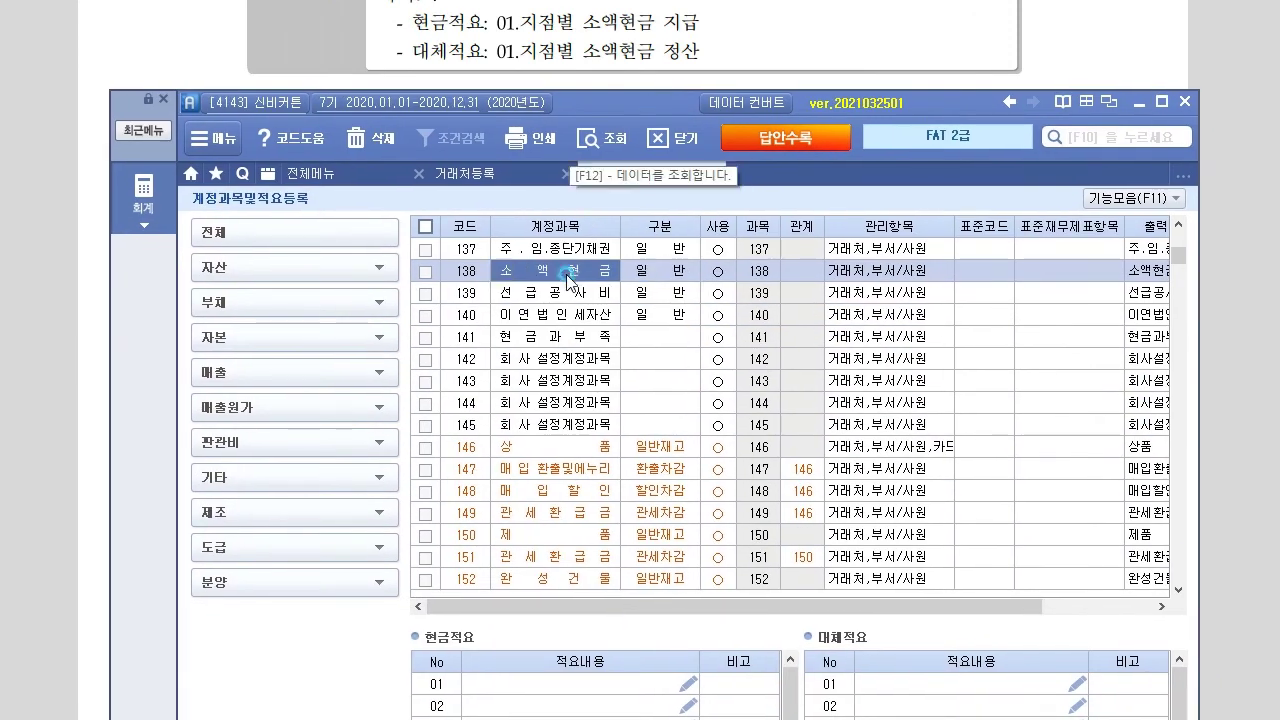
{"action": "left_click", "coordinate": [547, 686]}
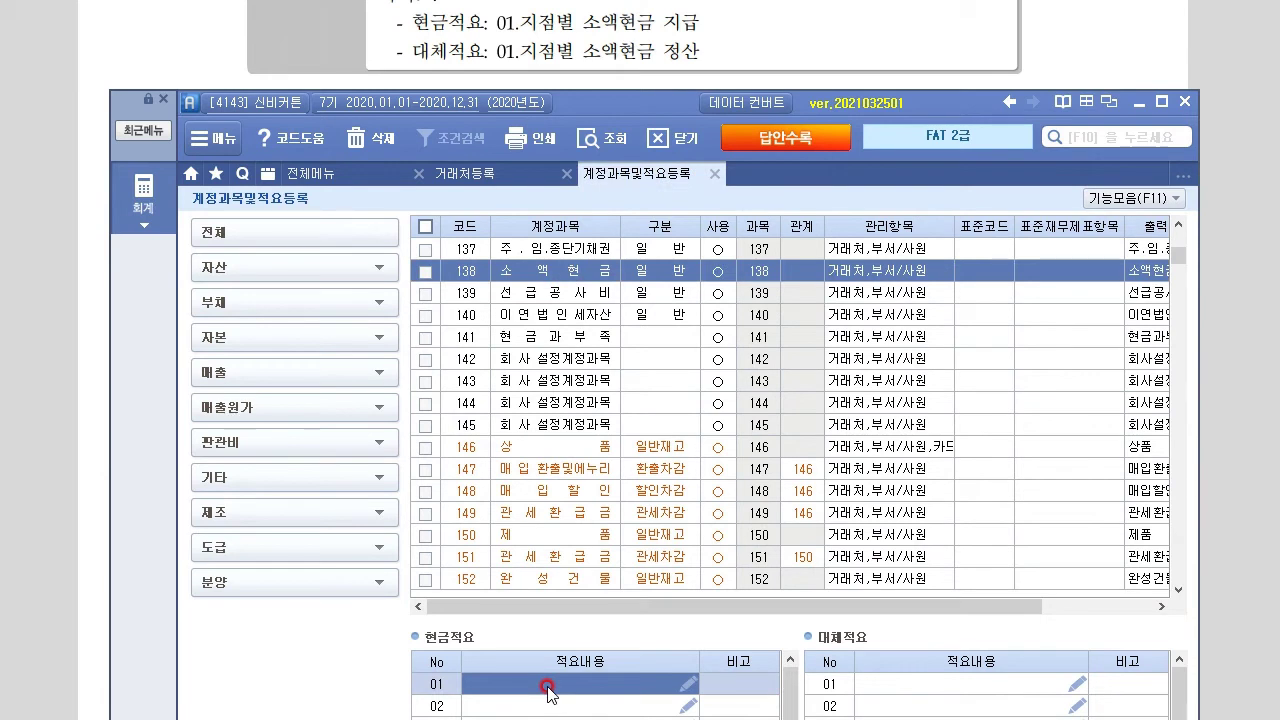
{"action": "type", "text": "지점ㅂ"}
{"action": "type", "text": "소액현금 지급"}
{"action": "key", "text": "Return"}
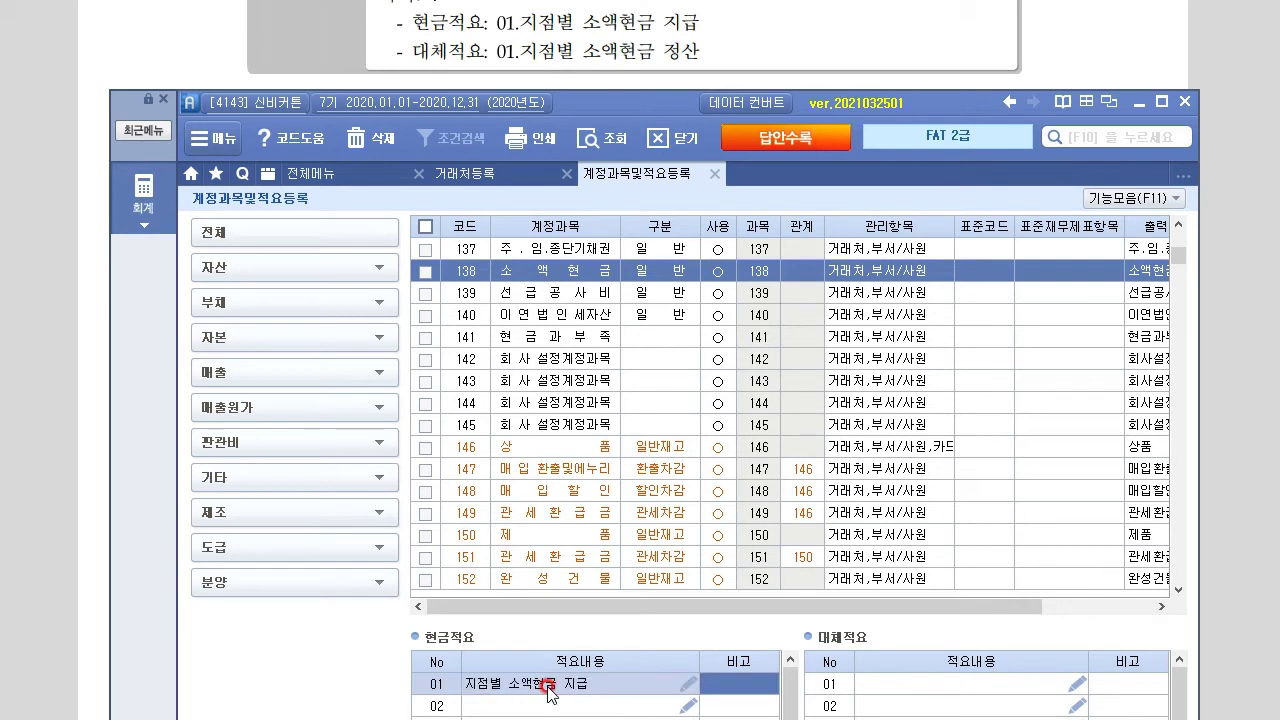
Add transfer summary 01 '지점별 소액현금 정산' to the same account
{"action": "left_click", "coordinate": [973, 686]}
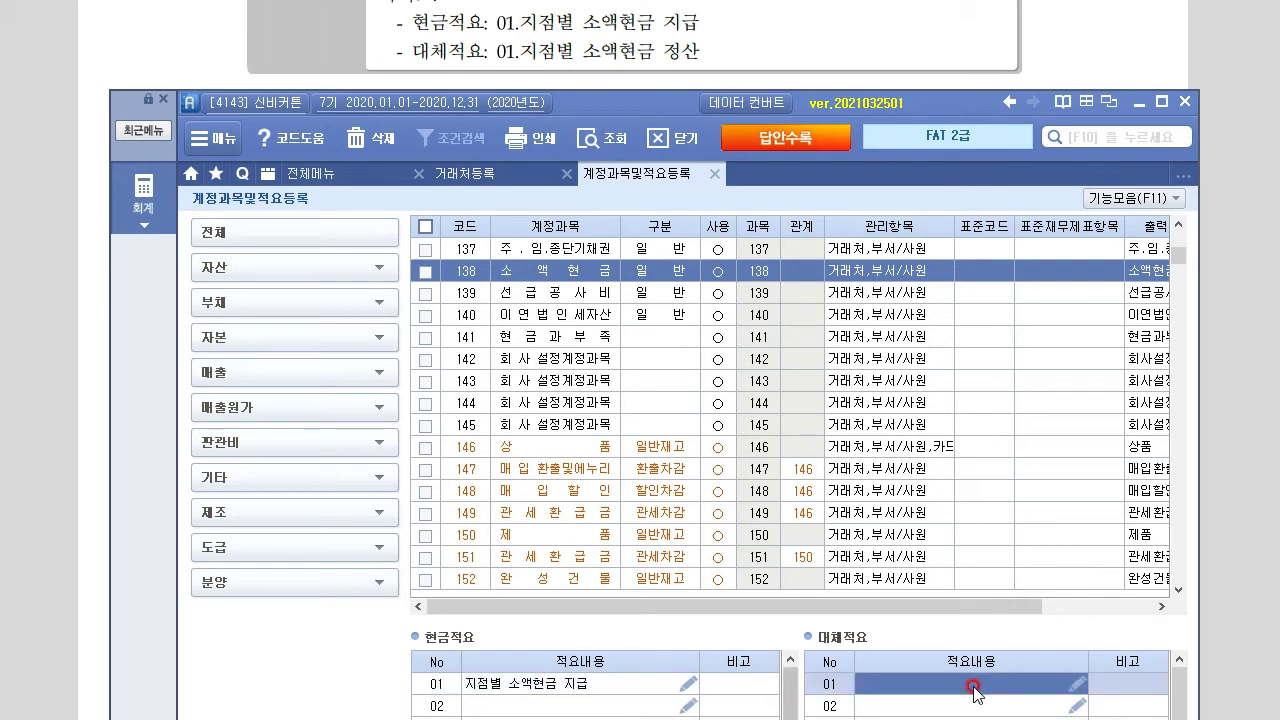
{"action": "type", "text": "지저"}
{"action": "type", "text": "별 소액현"}
{"action": "type", "text": "금 정산"}
{"action": "left_click", "coordinate": [973, 688]}
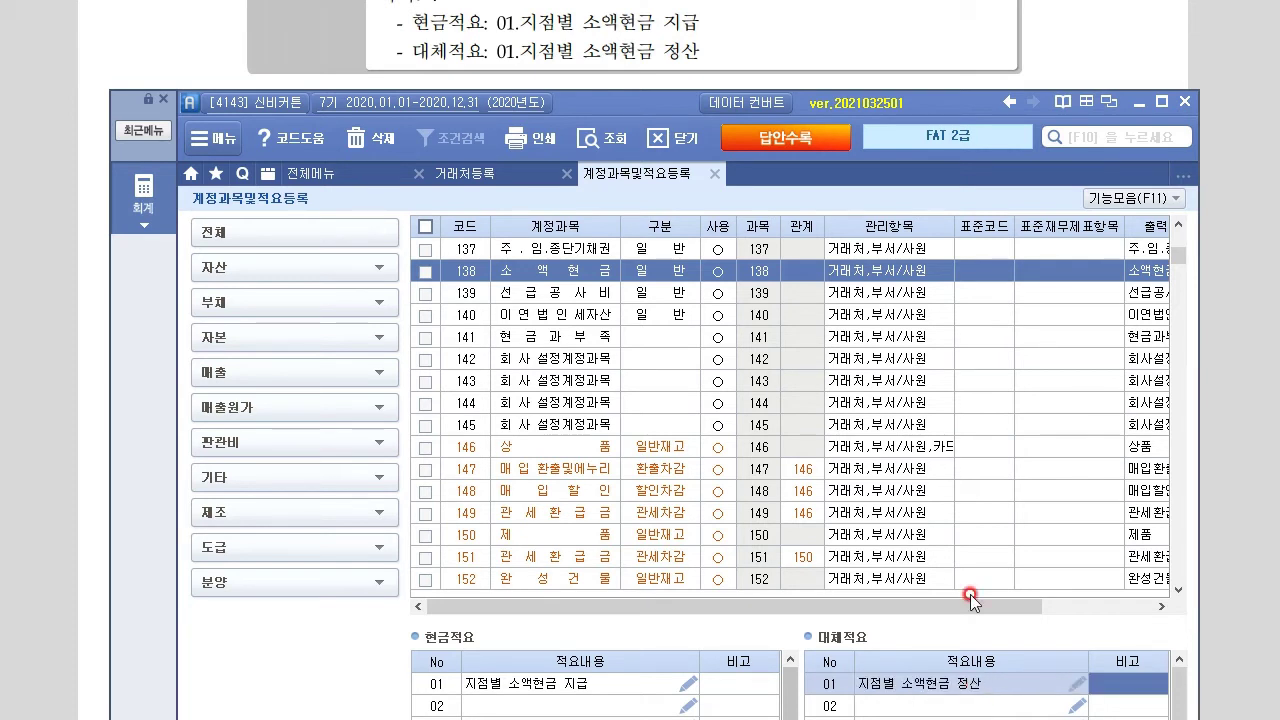
{"action": "left_click", "coordinate": [36, 597]}
{"action": "scroll", "coordinate": [437, 563], "scroll_direction": "up", "scroll_amount": 5}
{"action": "scroll", "coordinate": [461, 552], "scroll_direction": "down", "scroll_amount": 6}
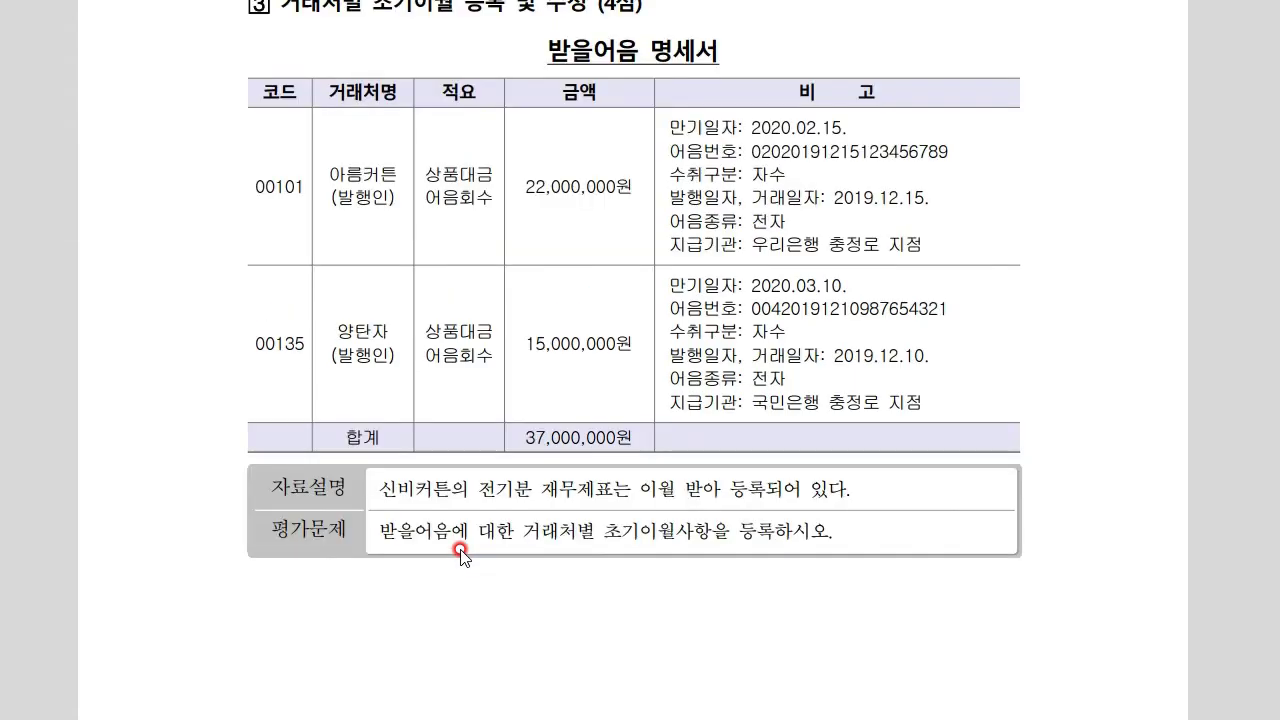
Open 거래처별초기이월 and the customer detail grid for account 110 받을어음
{"action": "scroll", "coordinate": [461, 553], "scroll_direction": "up", "scroll_amount": 2}
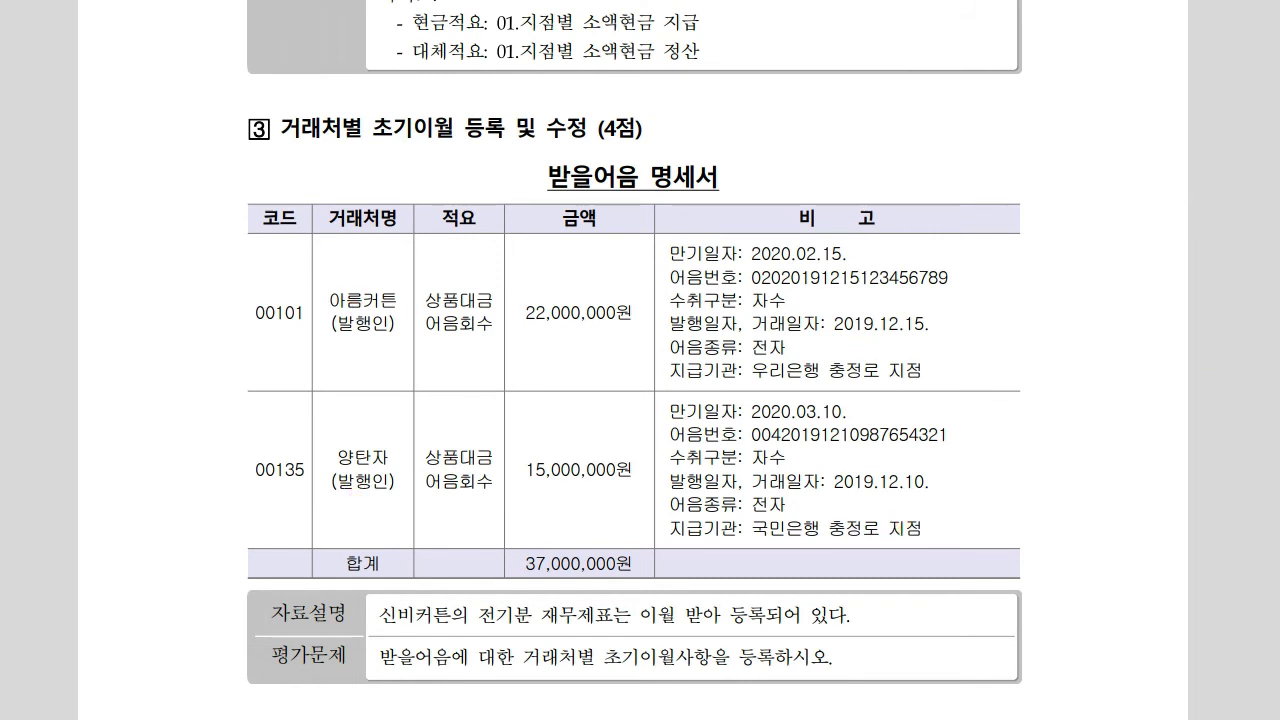
{"action": "key", "text": "alt+Tab"}
{"action": "left_click_drag", "start_coordinate": [637, 101], "coordinate": [622, 200]}
{"action": "left_click", "coordinate": [125, 291]}
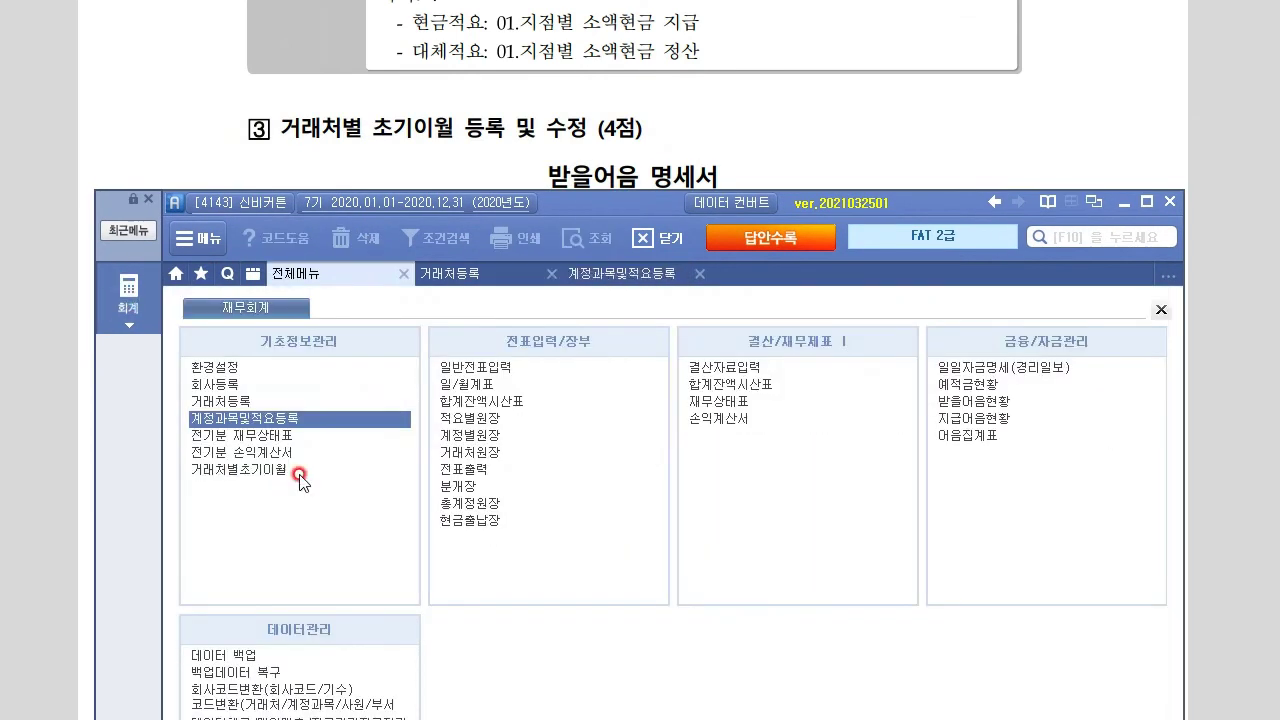
{"action": "left_click", "coordinate": [249, 474]}
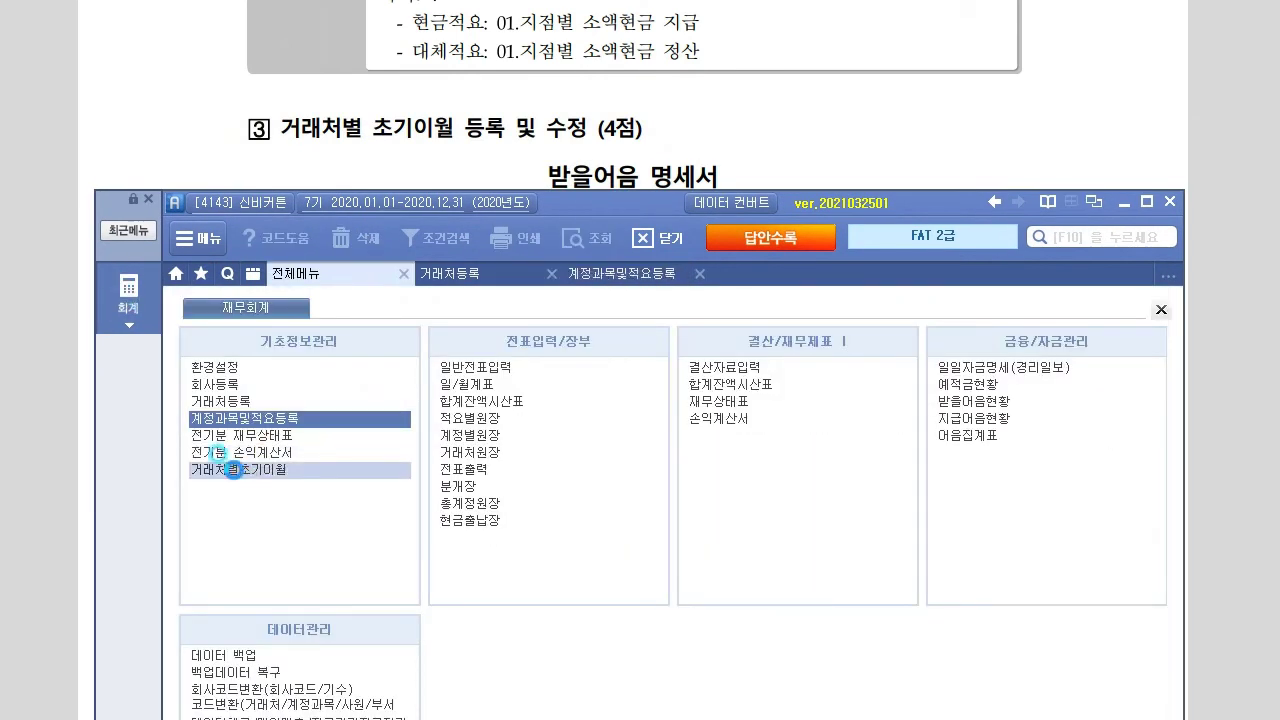
{"action": "double_click", "coordinate": [322, 474]}
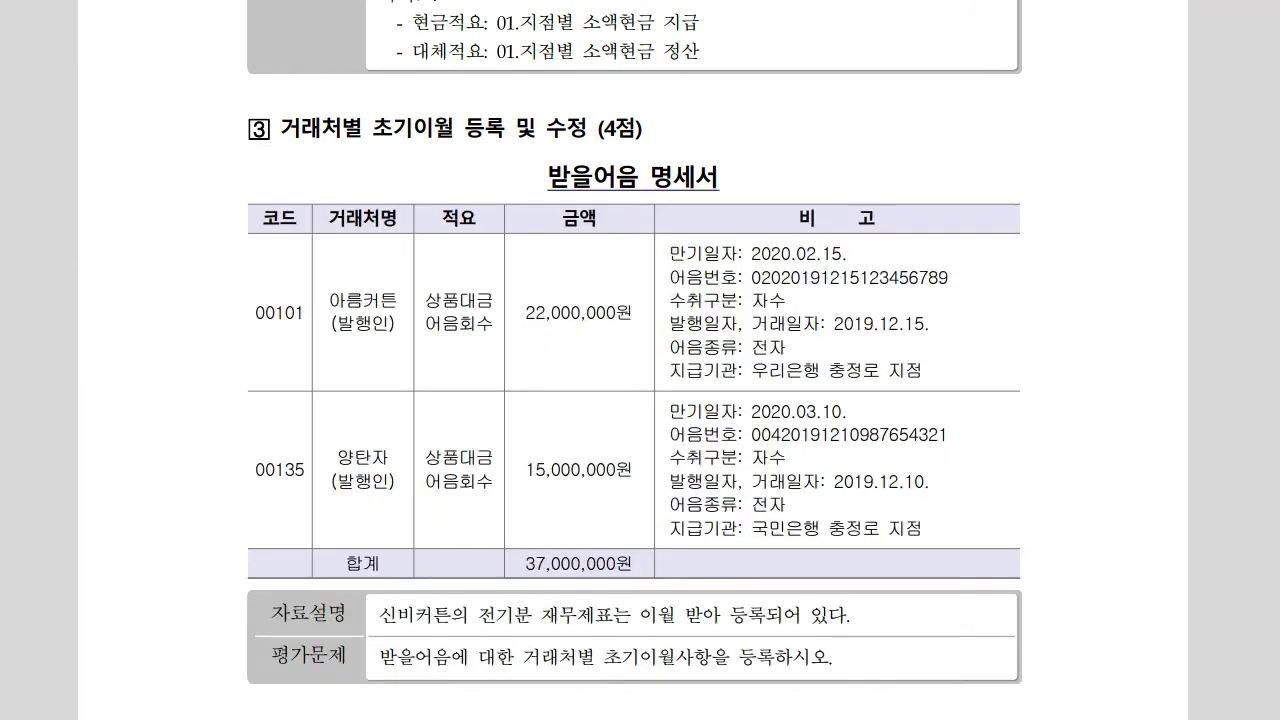
{"action": "scroll", "coordinate": [634, 400], "scroll_direction": "down", "scroll_amount": 3}
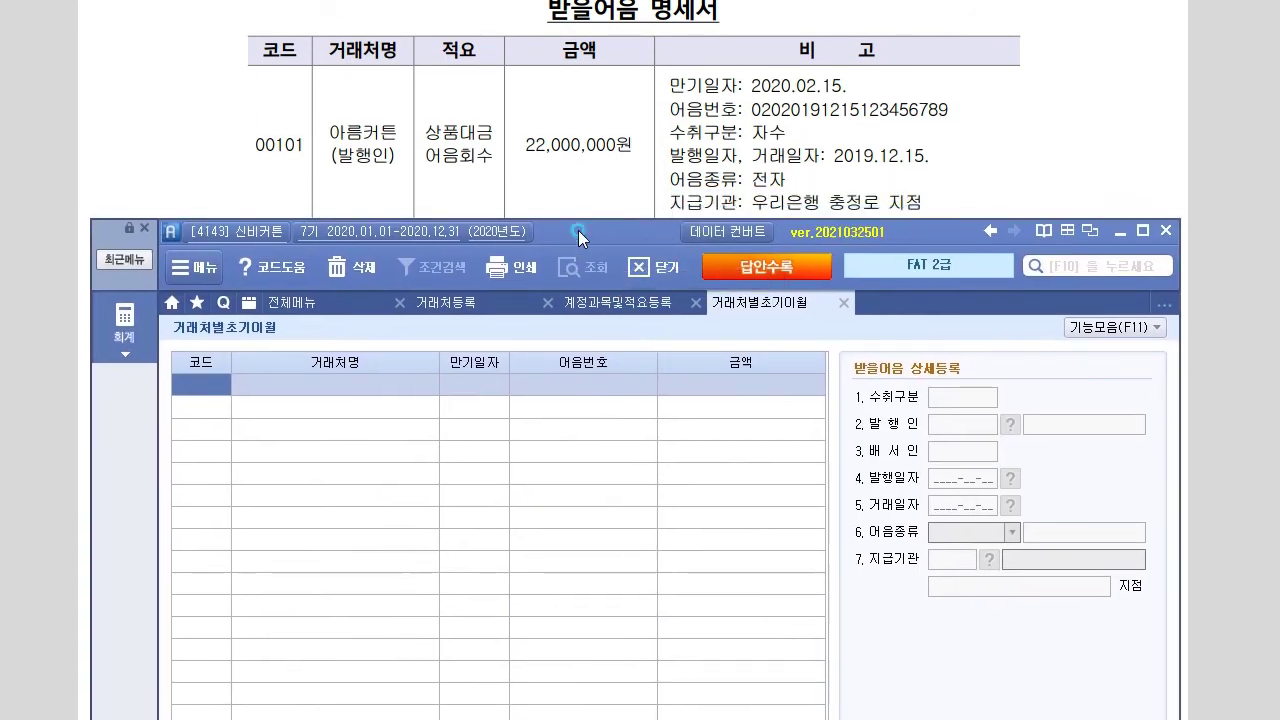
Start a note for customer 00101 아름커튼: maturity 2020-02-15, its note number, amount 22,000,000
{"action": "left_click", "coordinate": [185, 385]}
{"action": "type", "text": "10"}
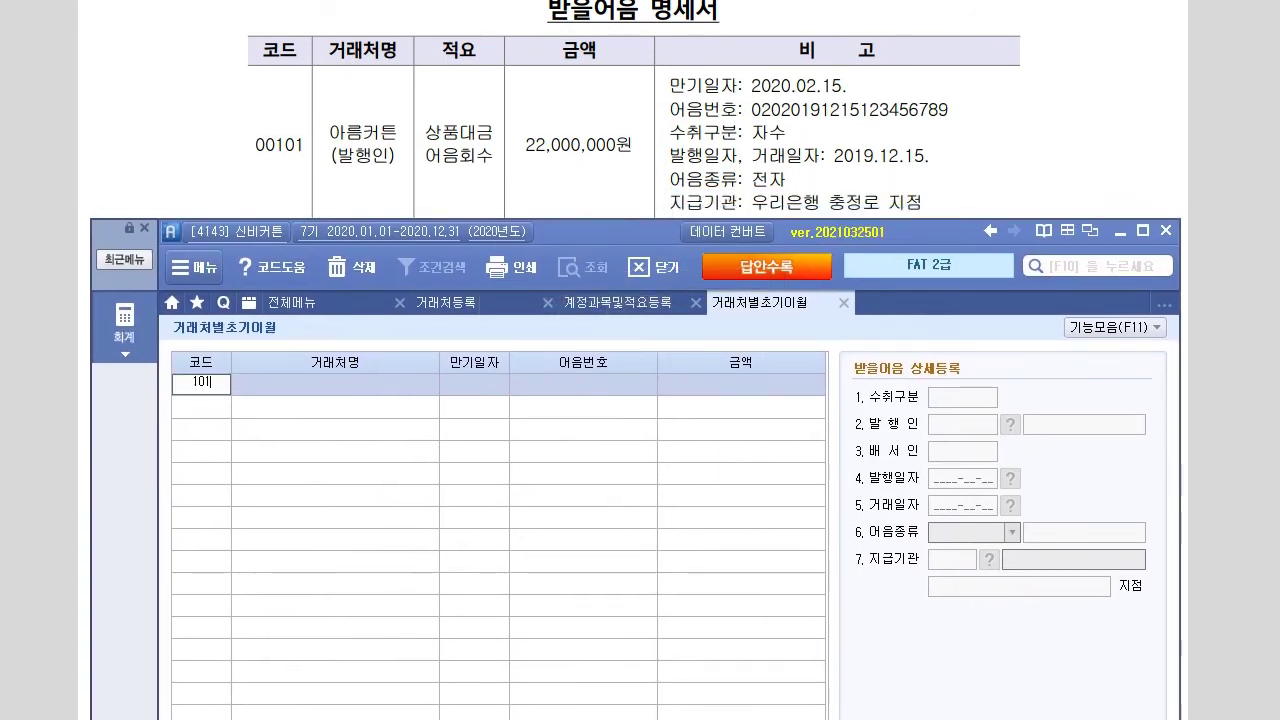
{"action": "type", "text": "1"}
{"action": "key", "text": "Return"}
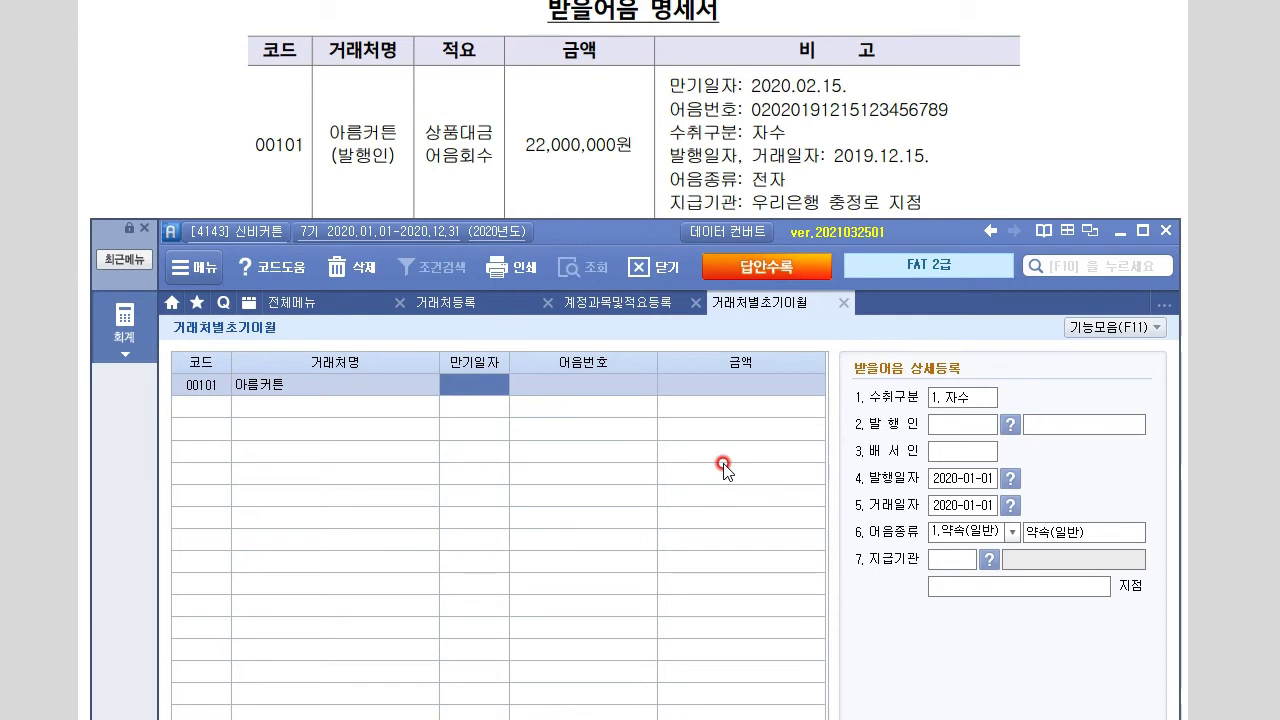
{"action": "type", "text": "2020-02-15"}
{"action": "key", "text": "Return"}
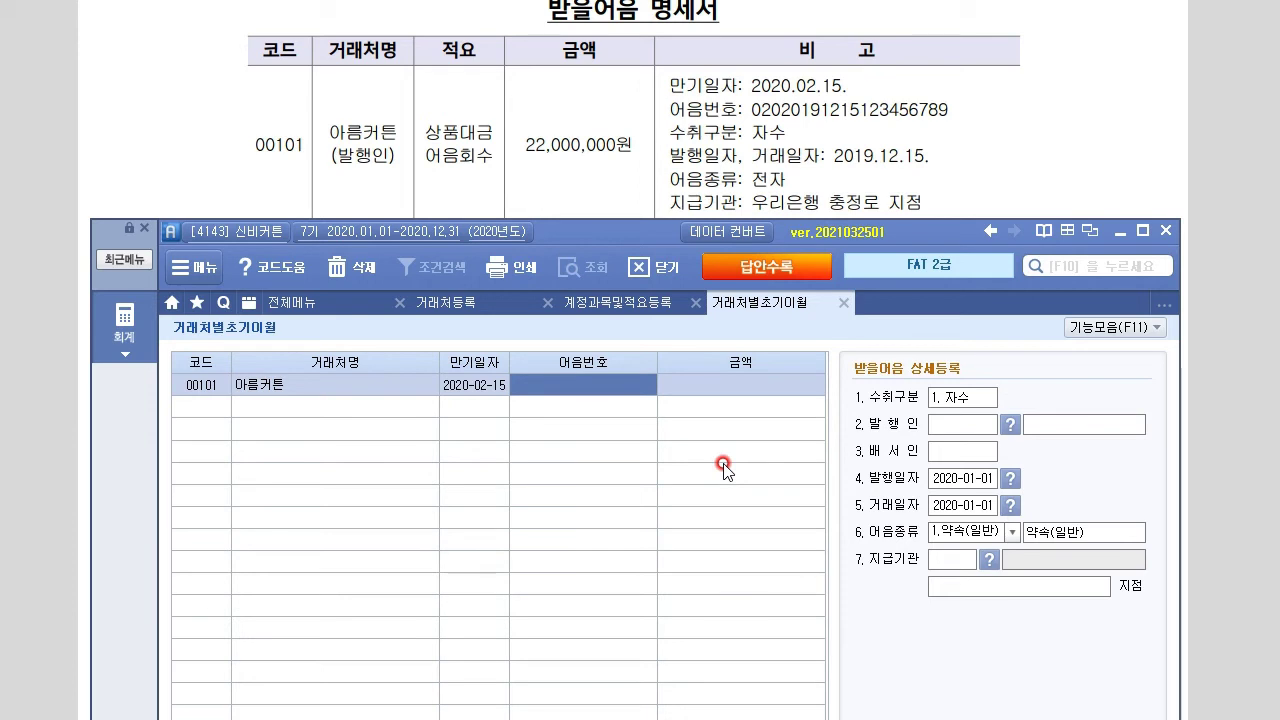
{"action": "type", "text": "0202"}
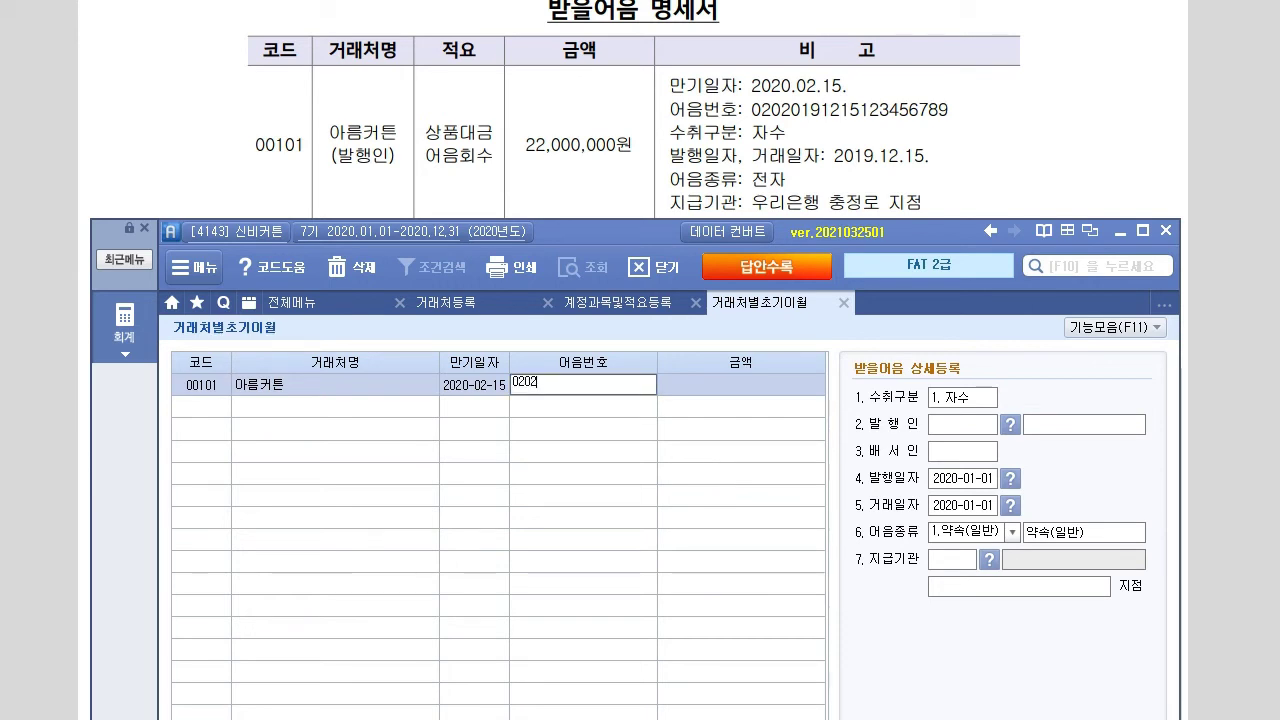
{"action": "type", "text": "0191215123456789"}
{"action": "key", "text": "Return"}
{"action": "type", "text": "22000000"}
{"action": "key", "text": "Return"}
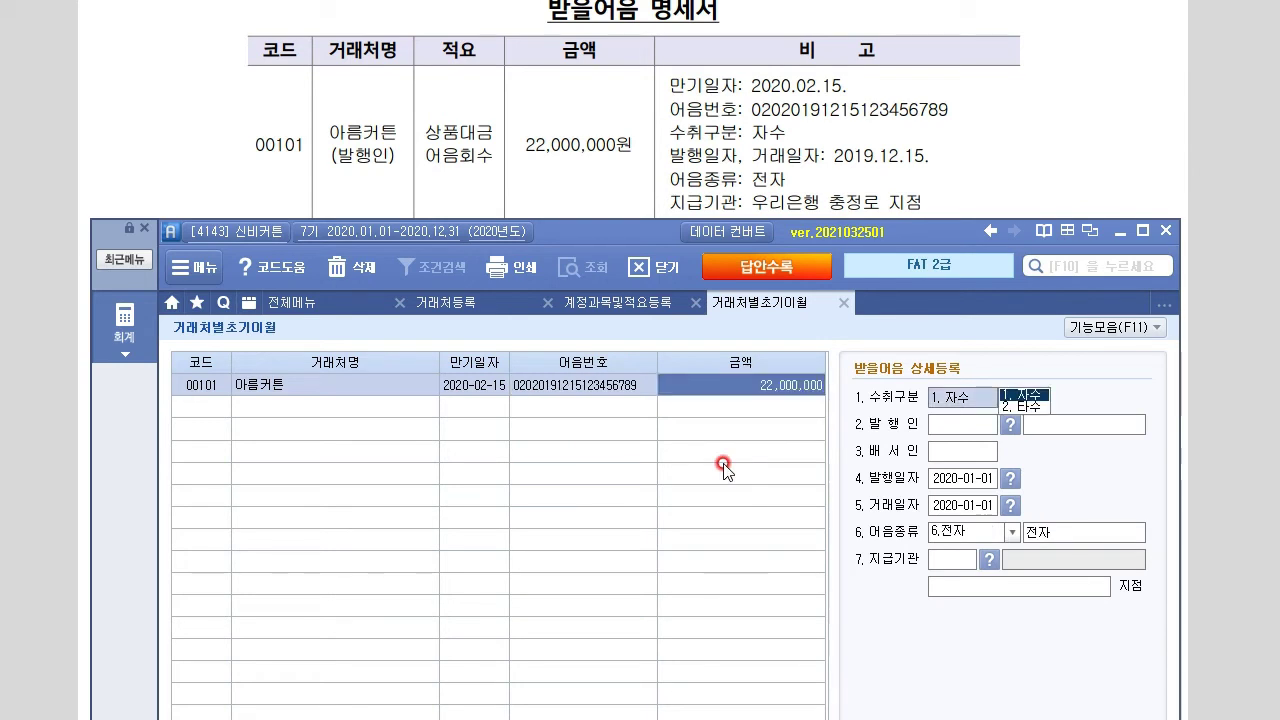
{"action": "key", "text": "Return"}
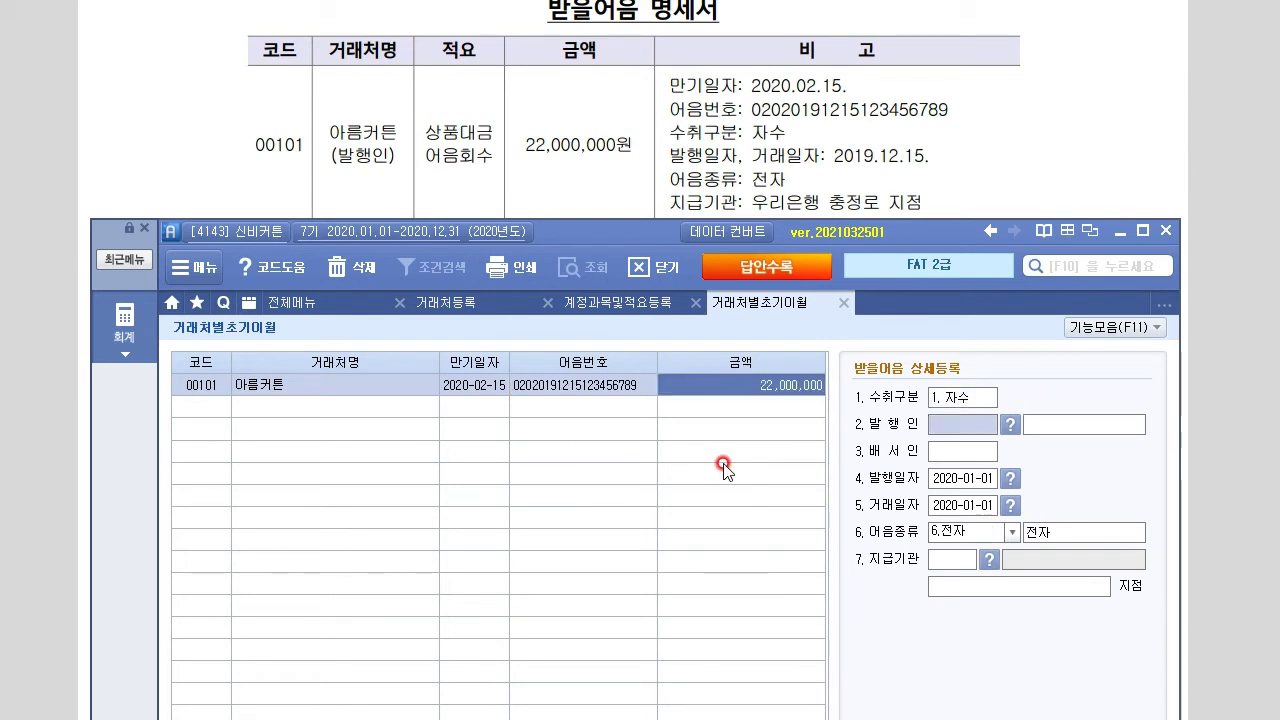
Set 아름커튼 as the note issuer with issue and transaction dates 2019-12-15
{"action": "type", "text": "아"}
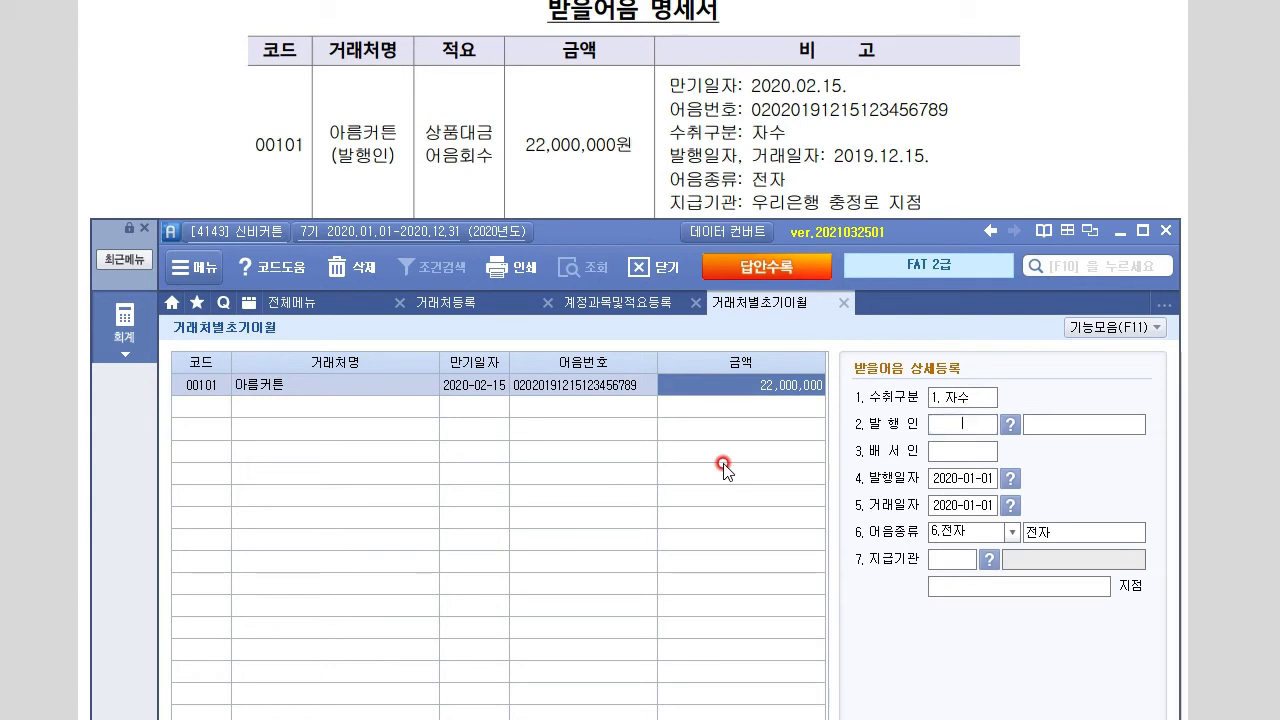
{"action": "key", "text": "BackSpace"}
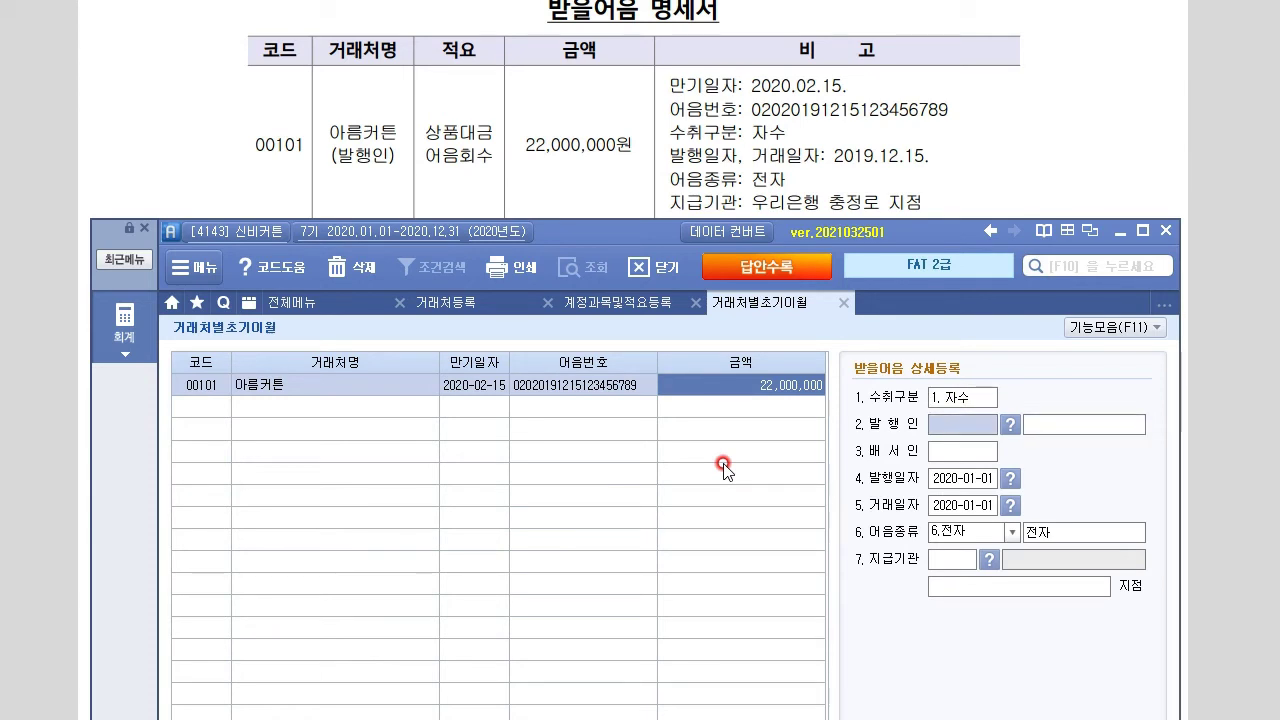
{"action": "key", "text": "F2"}
{"action": "type", "text": "아름"}
{"action": "key", "text": "Return"}
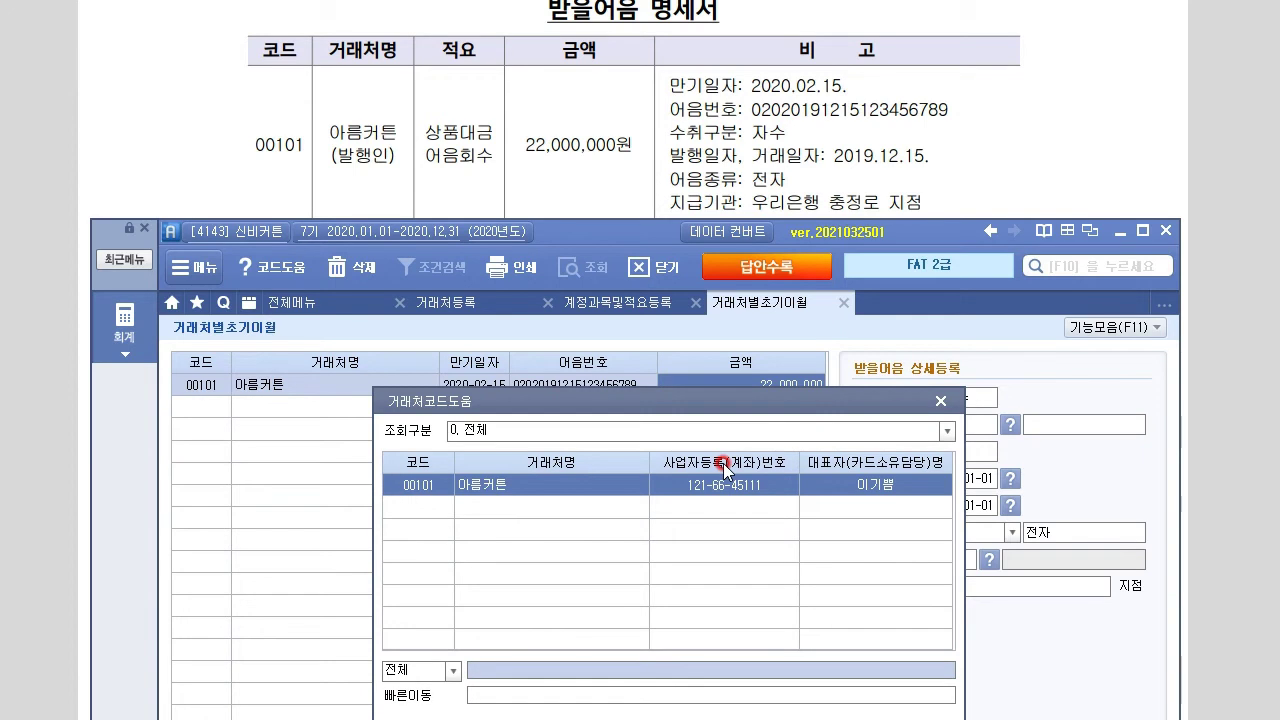
{"action": "key", "text": "Return"}
{"action": "key", "text": "Return"}
{"action": "key", "text": "Return"}
{"action": "key", "text": "Return"}
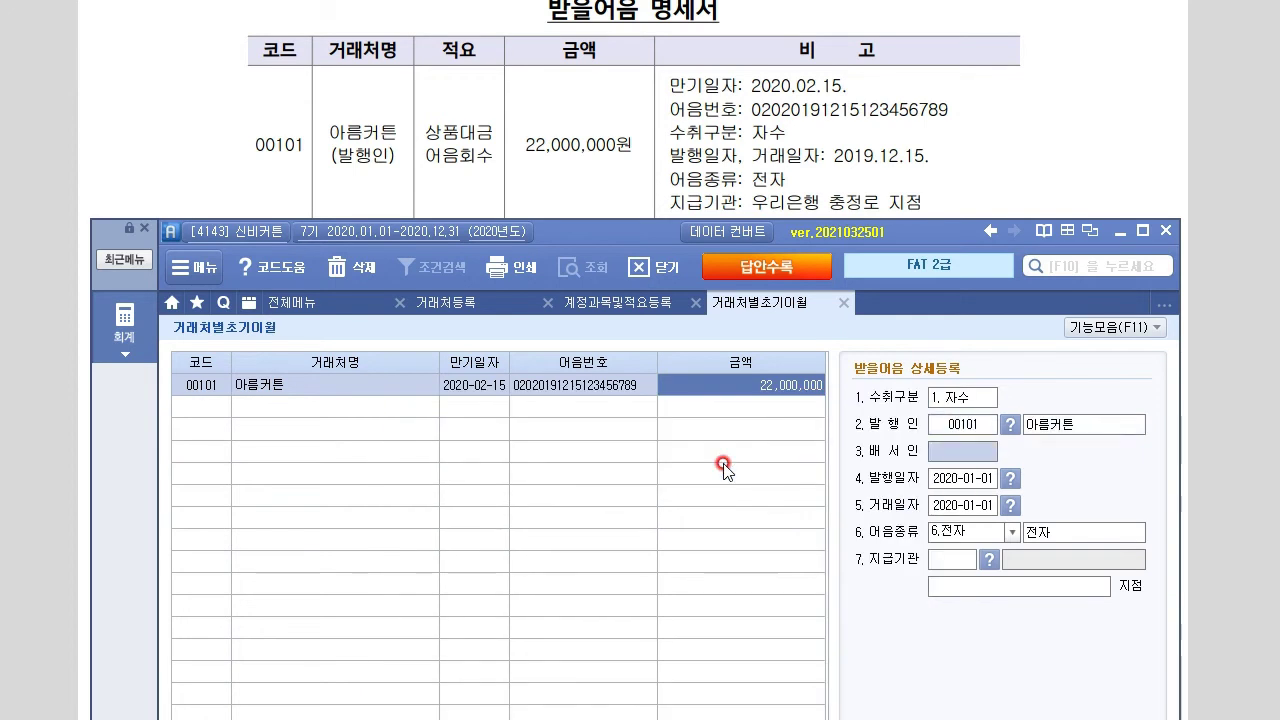
{"action": "type", "text": "20191215"}
{"action": "key", "text": "Return"}
{"action": "type", "text": "2"}
{"action": "type", "text": "019-12-15"}
{"action": "key", "text": "Return"}
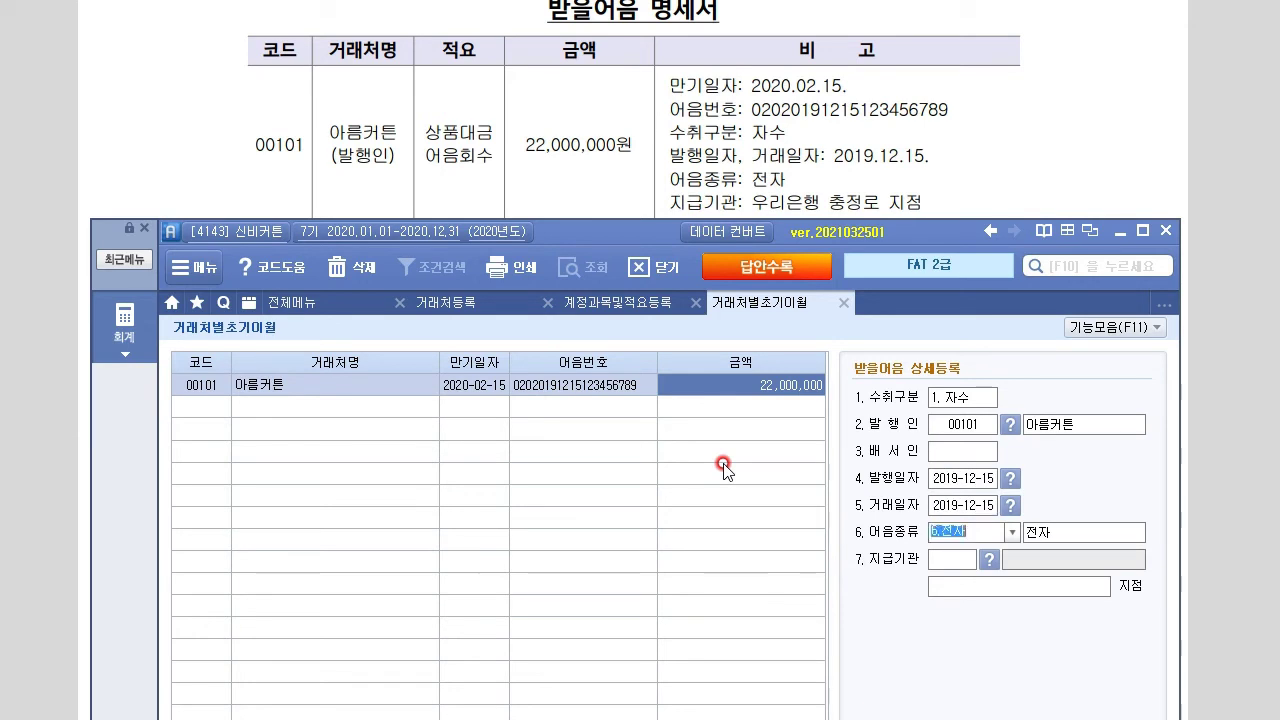
Record the note as 전자, payable at 우리은행 충정로 branch
{"action": "key", "text": "Return"}
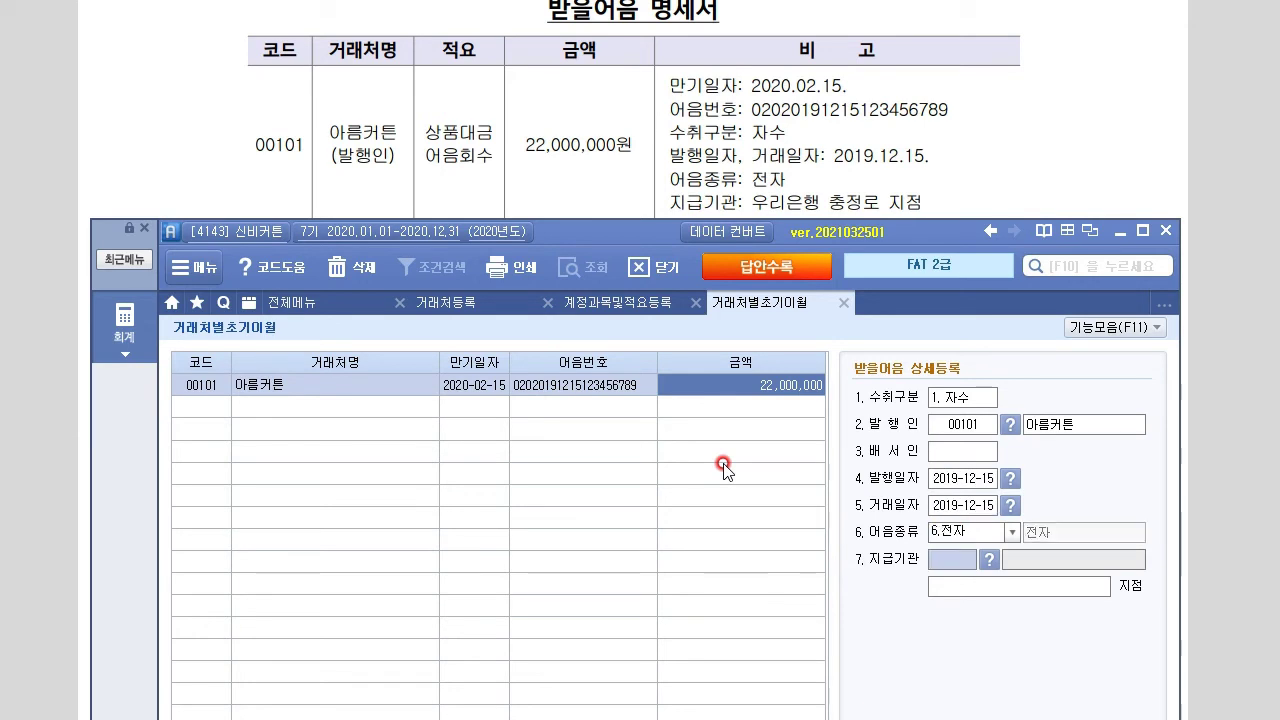
{"action": "key", "text": "F2"}
{"action": "type", "text": "우리"}
{"action": "key", "text": "Return"}
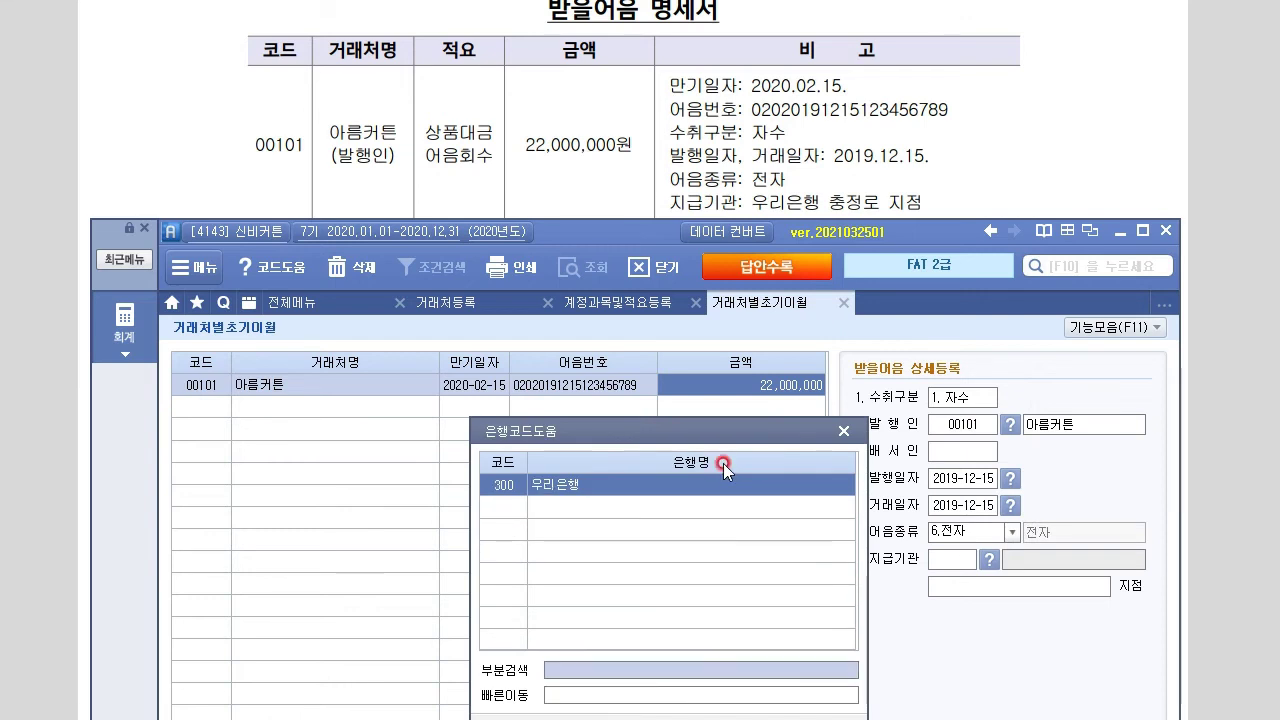
{"action": "key", "text": "Return"}
{"action": "key", "text": "Return"}
{"action": "type", "text": "충ㄷ"}
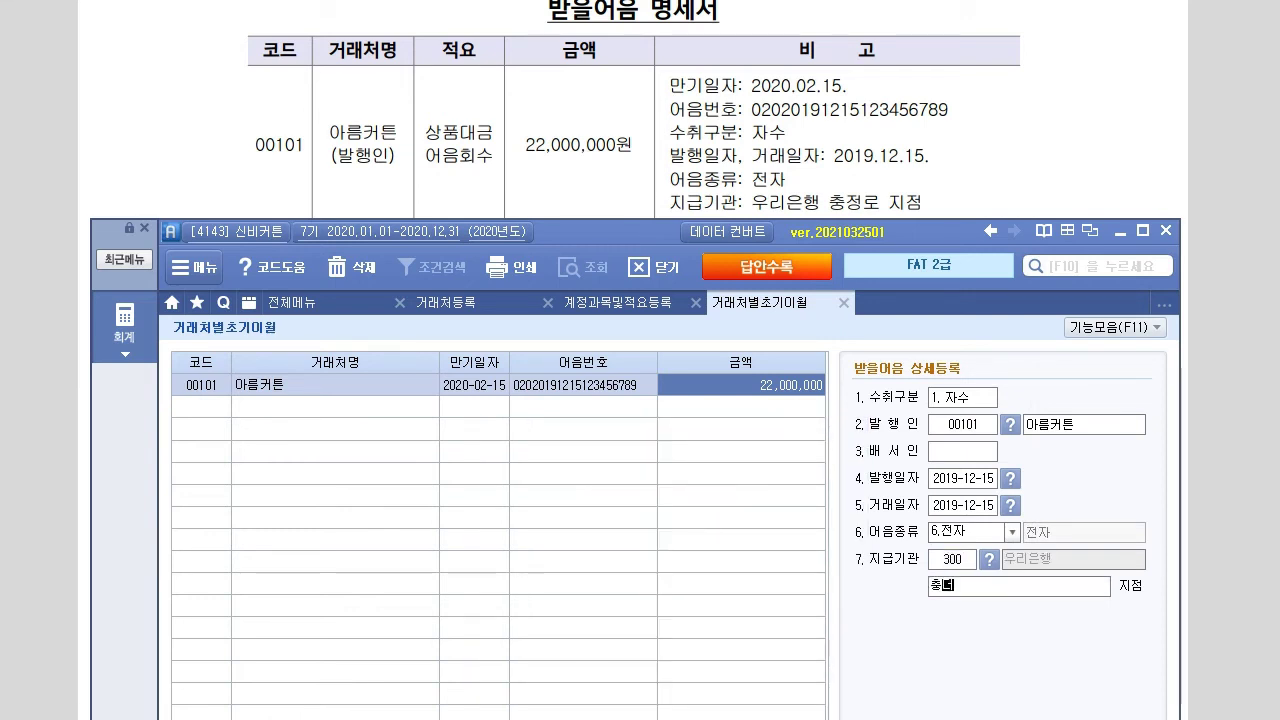
{"action": "type", "text": "정로"}
{"action": "key", "text": "Return"}
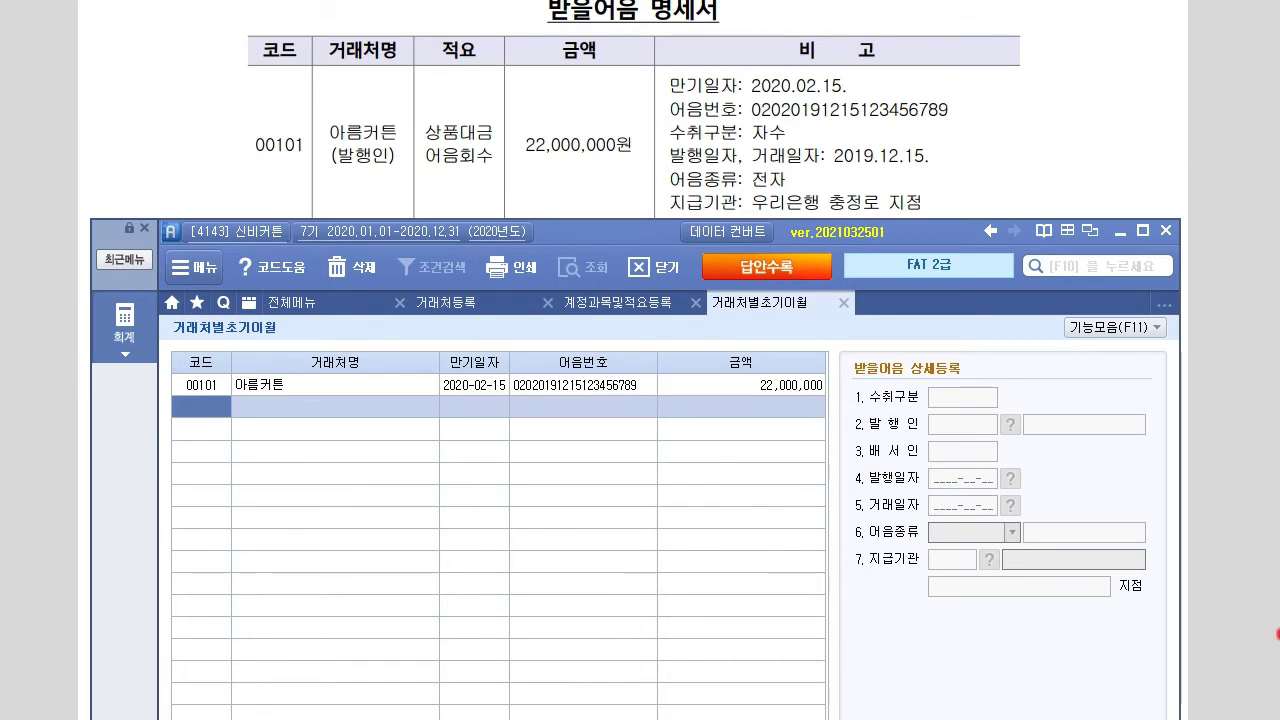
{"action": "left_click", "coordinate": [1268, 534]}
{"action": "scroll", "coordinate": [1268, 534], "scroll_direction": "down", "scroll_amount": 5}
Add a second note row for customer 00135 양탄자, maturity 2020-03-10, with its note number
{"action": "scroll", "coordinate": [634, 360], "scroll_direction": "down", "scroll_amount": 1}
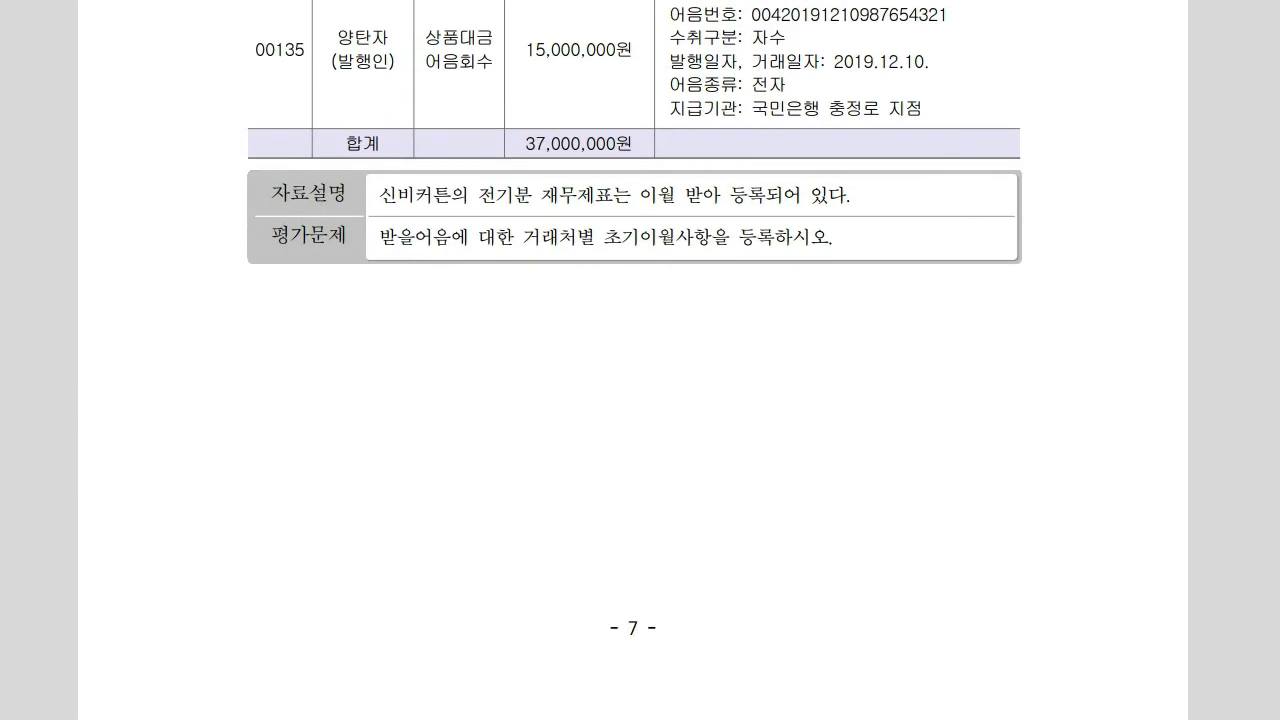
{"action": "scroll", "coordinate": [634, 360], "scroll_direction": "up", "scroll_amount": 1}
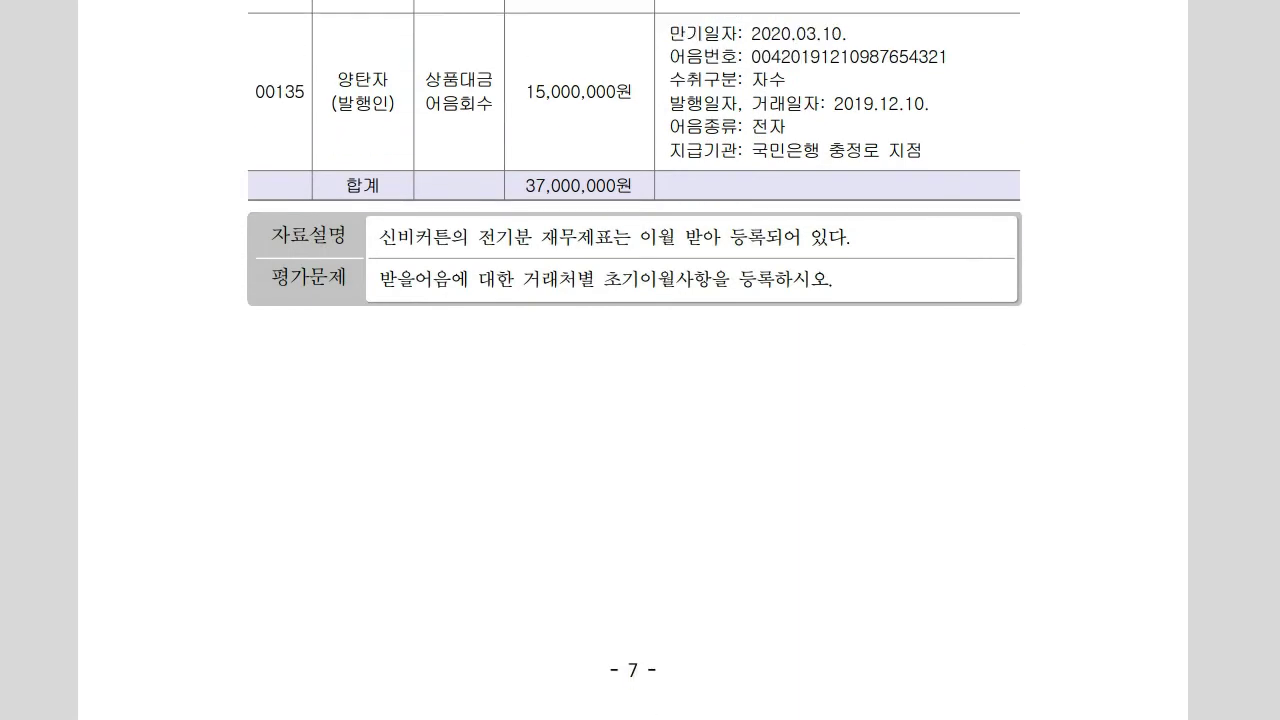
{"action": "left_click", "coordinate": [1000, 718]}
{"action": "left_click", "coordinate": [659, 243]}
{"action": "left_click_drag", "start_coordinate": [659, 245], "coordinate": [675, 228]}
{"action": "left_click", "coordinate": [226, 392]}
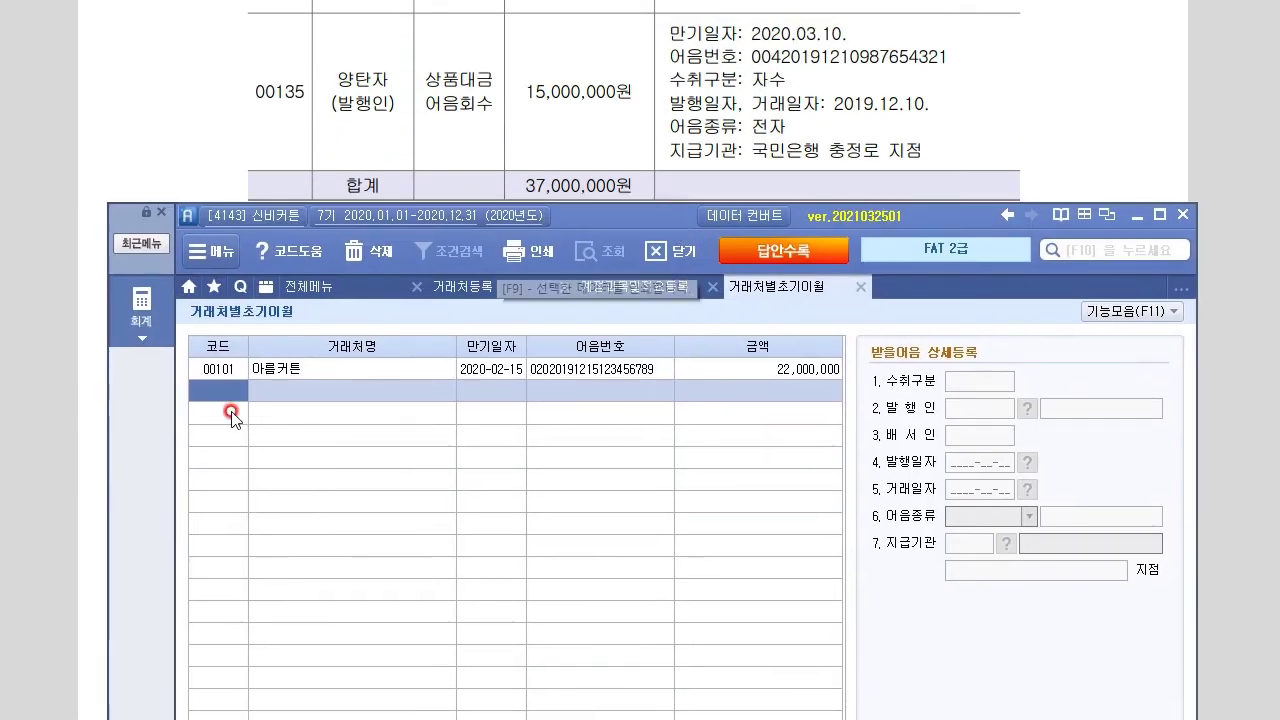
{"action": "type", "text": "135"}
{"action": "key", "text": "Return"}
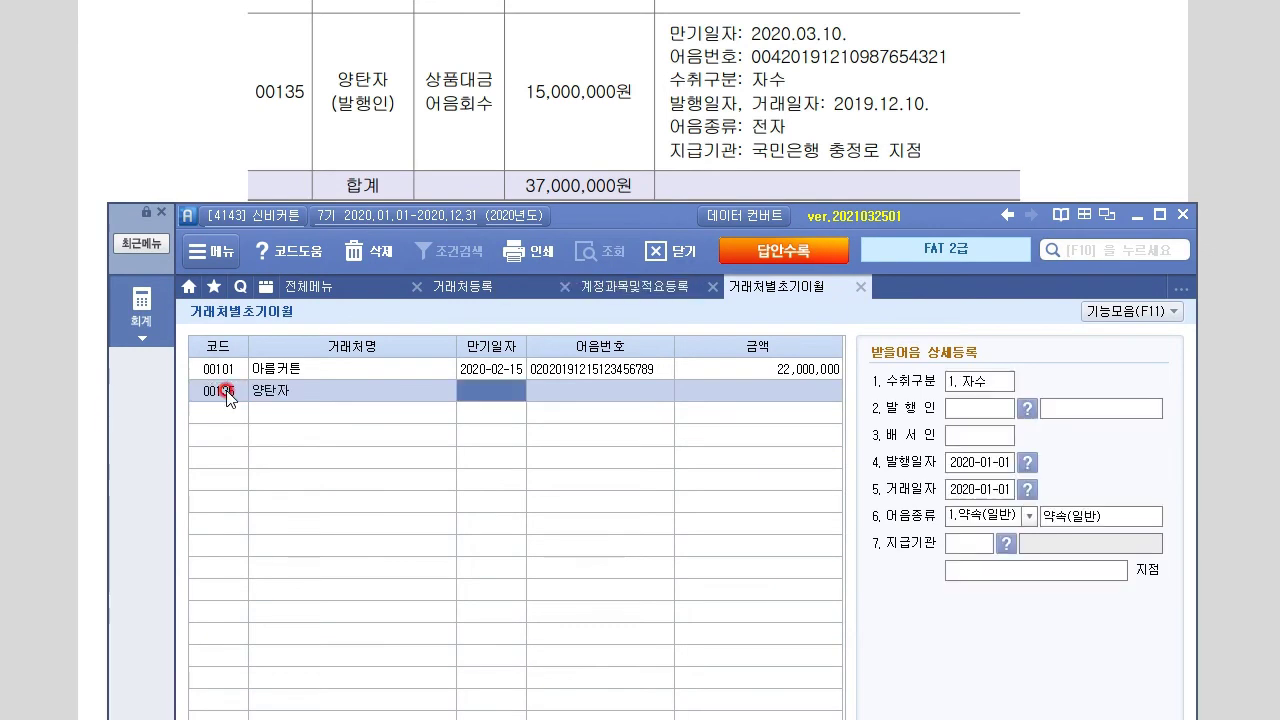
{"action": "type", "text": "2020-03-1"}
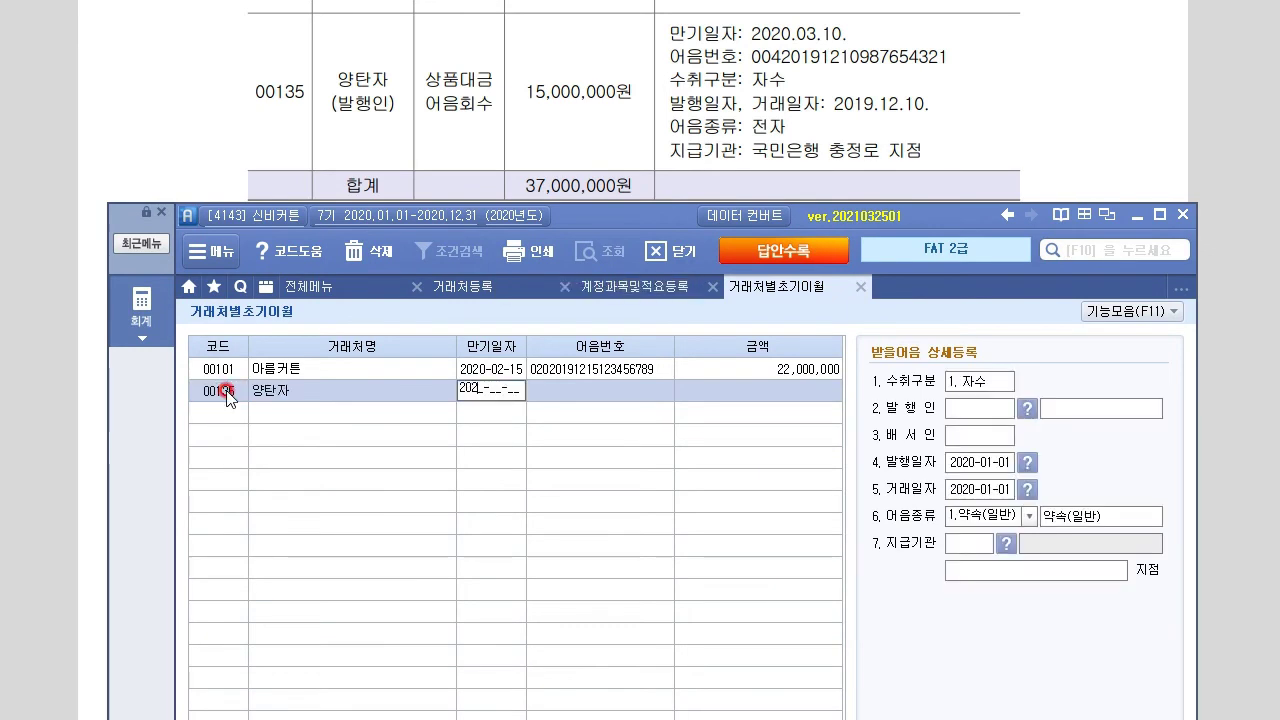
{"action": "type", "text": "0"}
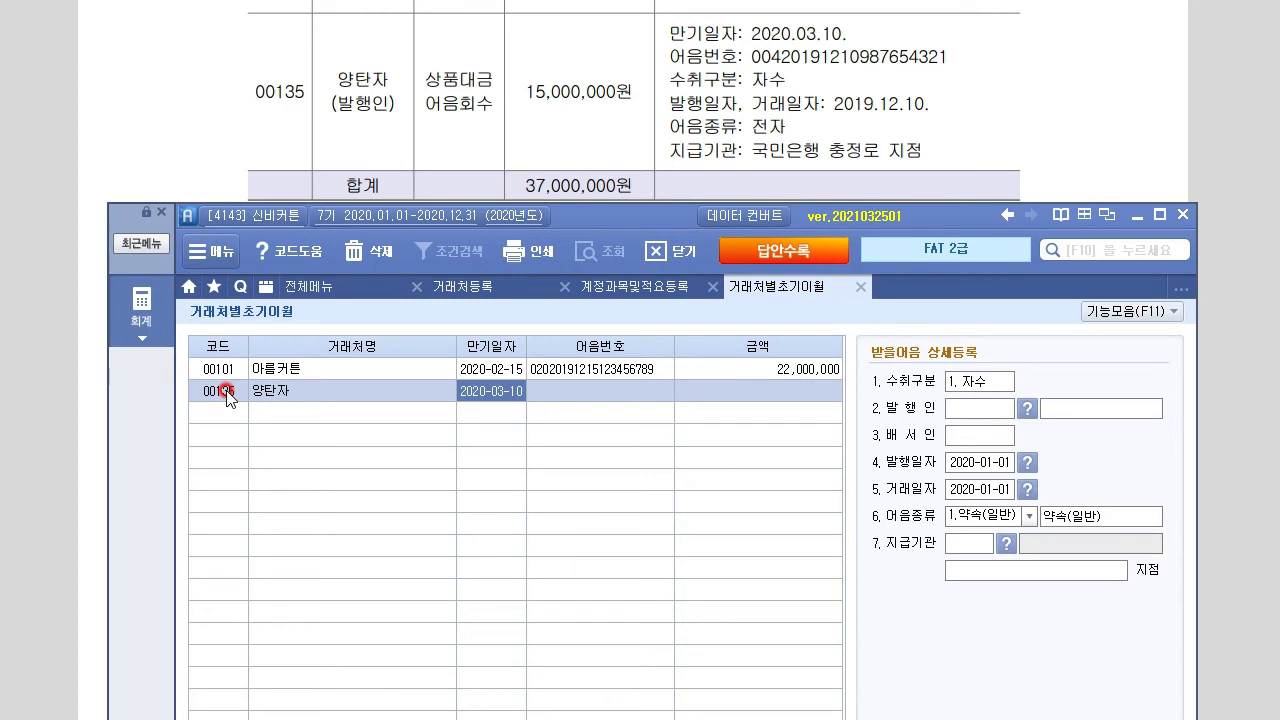
{"action": "key", "text": "Return"}
{"action": "type", "text": "00"}
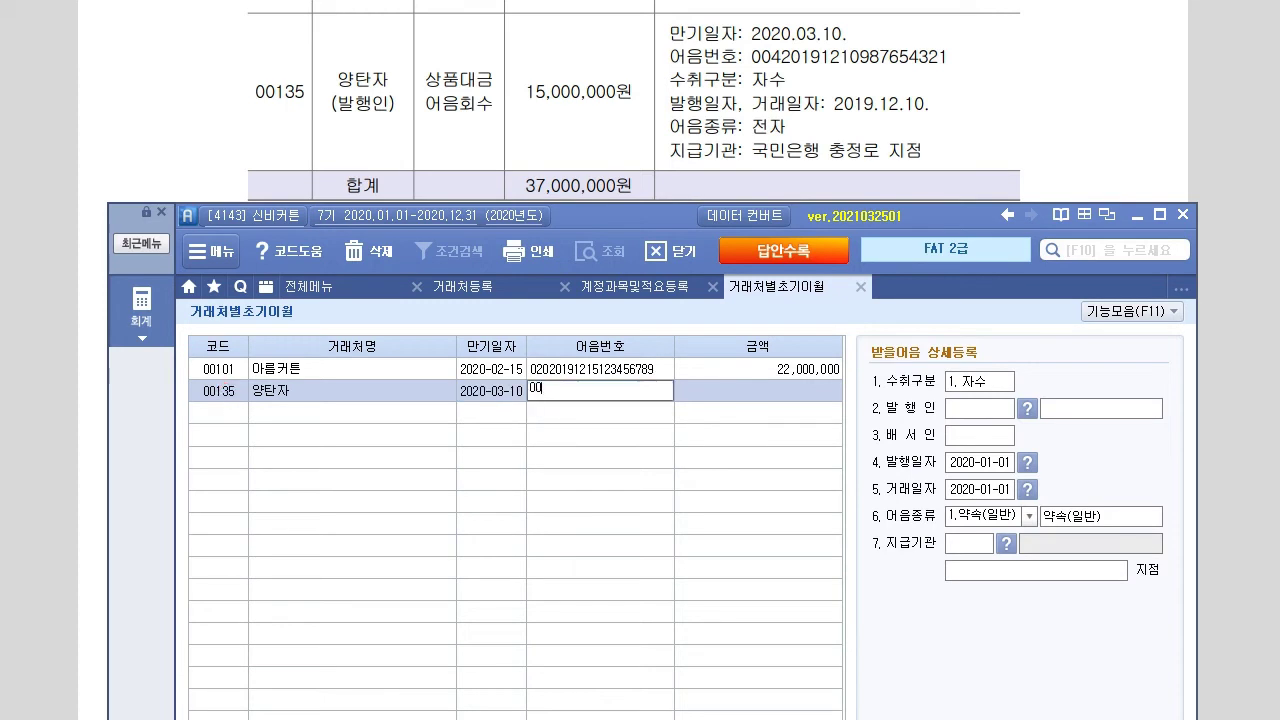
{"action": "type", "text": "42019121098765"}
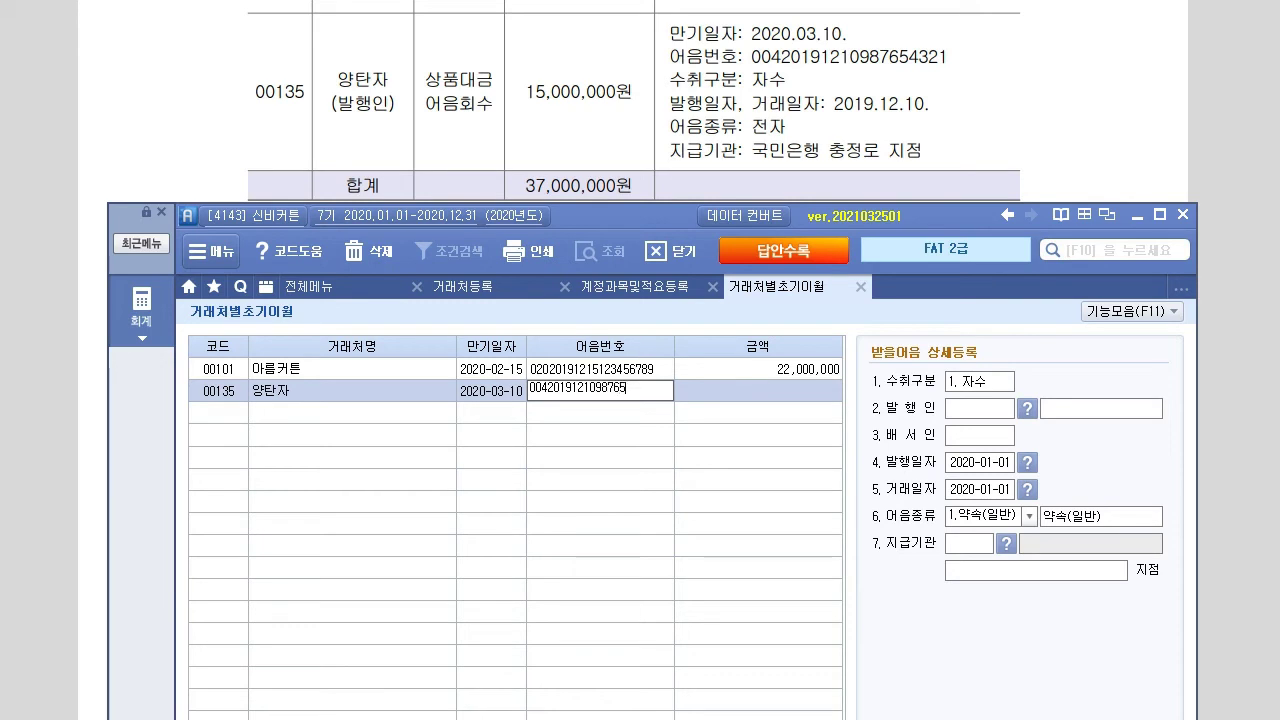
{"action": "type", "text": "4321"}
{"action": "key", "text": "BackSpace"}
{"action": "key", "text": "BackSpace"}
{"action": "key", "text": "BackSpace"}
{"action": "key", "text": "BackSpace"}
{"action": "key", "text": "BackSpace"}
{"action": "key", "text": "BackSpace"}
{"action": "key", "text": "BackSpace"}
{"action": "key", "text": "BackSpace"}
{"action": "key", "text": "BackSpace"}
{"action": "key", "text": "BackSpace"}
{"action": "key", "text": "BackSpace"}
{"action": "key", "text": "BackSpace"}
{"action": "key", "text": "BackSpace"}
{"action": "key", "text": "BackSpace"}
{"action": "key", "text": "BackSpace"}
{"action": "key", "text": "BackSpace"}
{"action": "key", "text": "BackSpace"}
{"action": "key", "text": "BackSpace"}
{"action": "key", "text": "BackSpace"}
{"action": "key", "text": "BackSpace"}
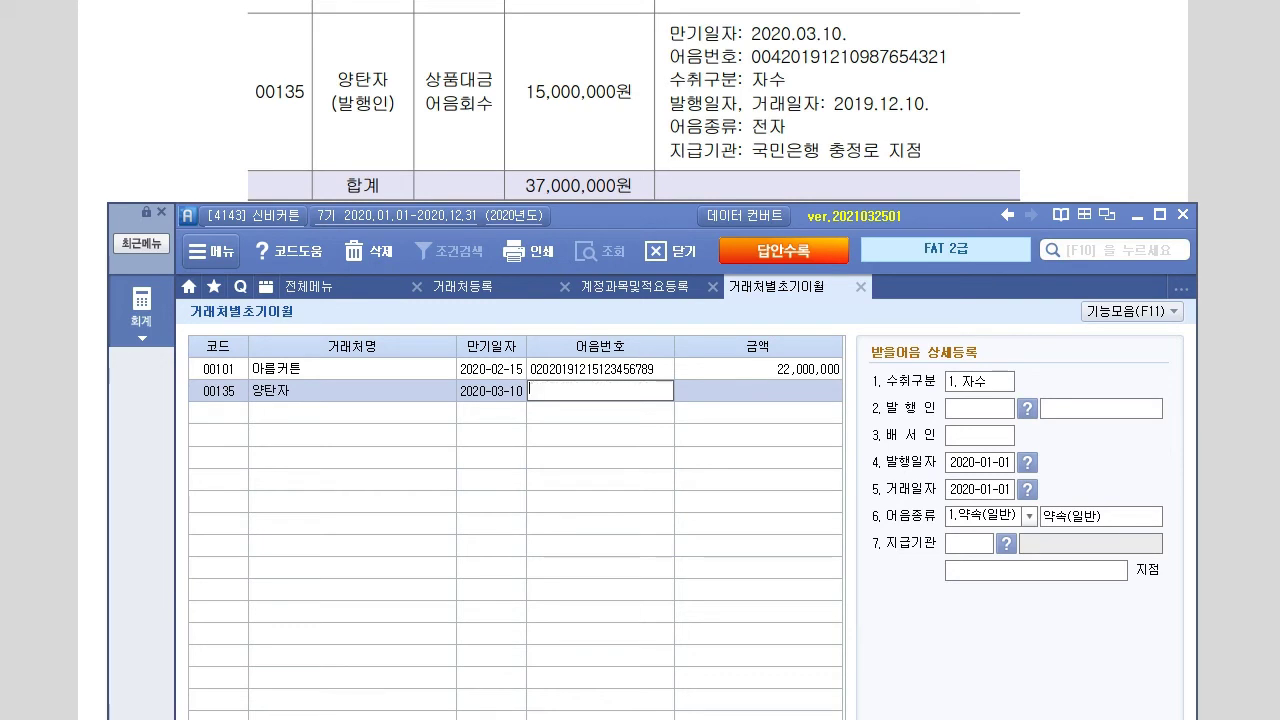
{"action": "type", "text": "0042019"}
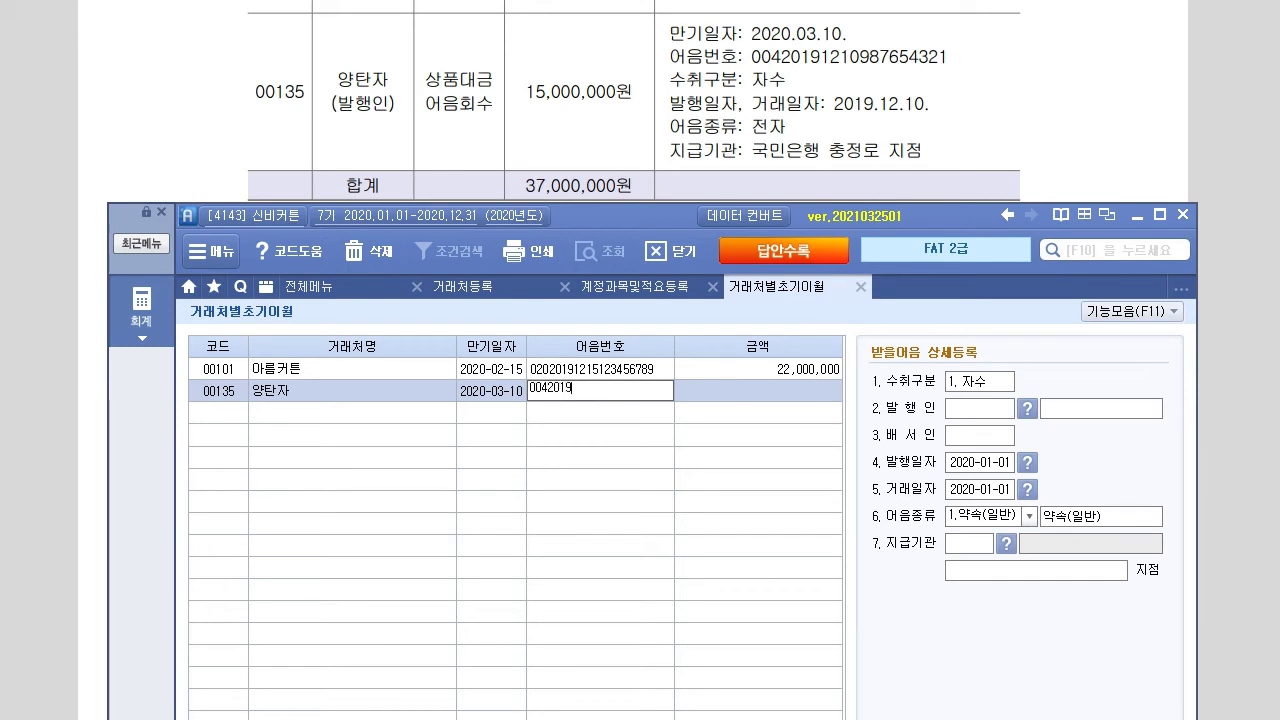
{"action": "type", "text": "121098765432"}
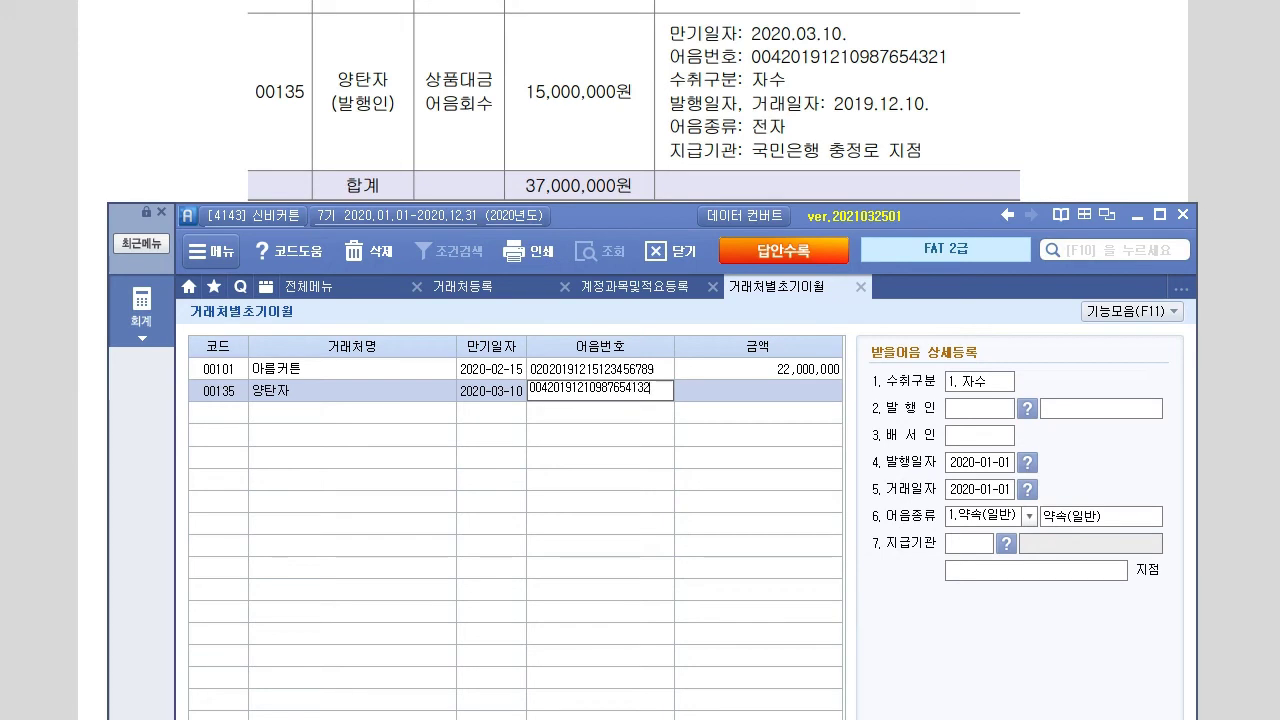
{"action": "type", "text": "1"}
{"action": "key", "text": "Return"}
Recheck the 양탄자 note number and enter the 15,000,000 amount
{"action": "left_click", "coordinate": [225, 391]}
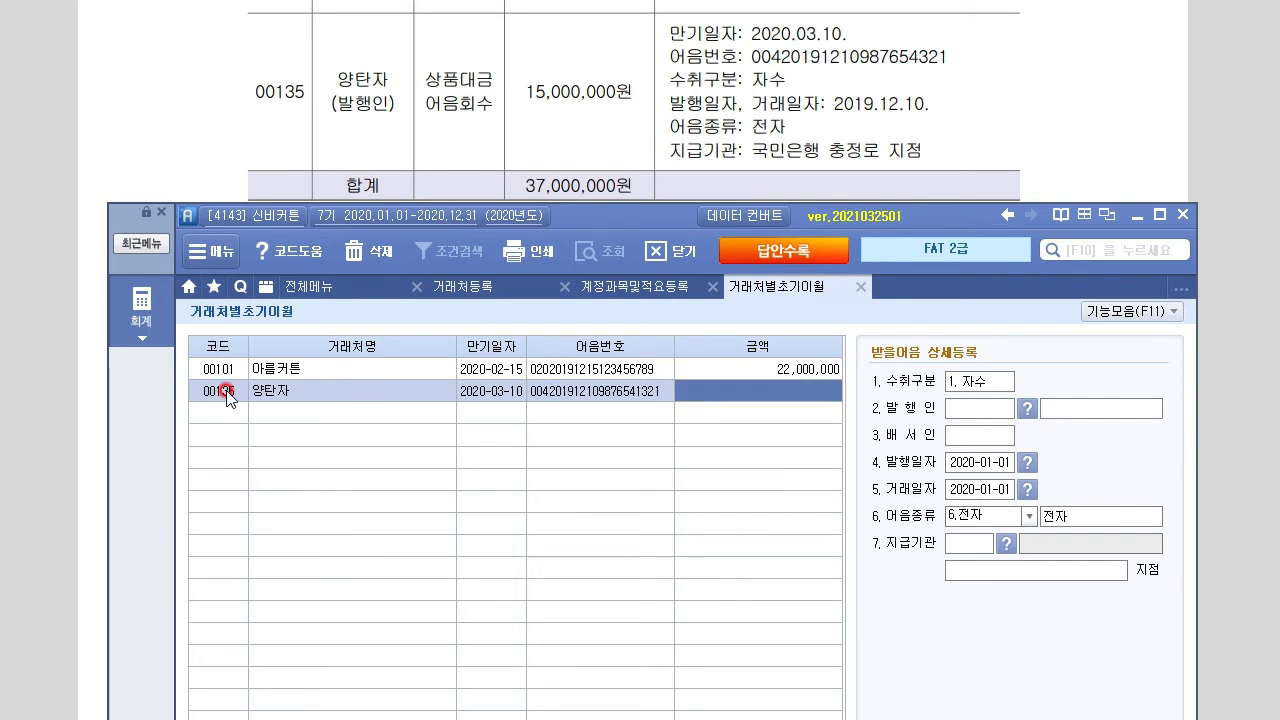
{"action": "key", "text": "Left"}
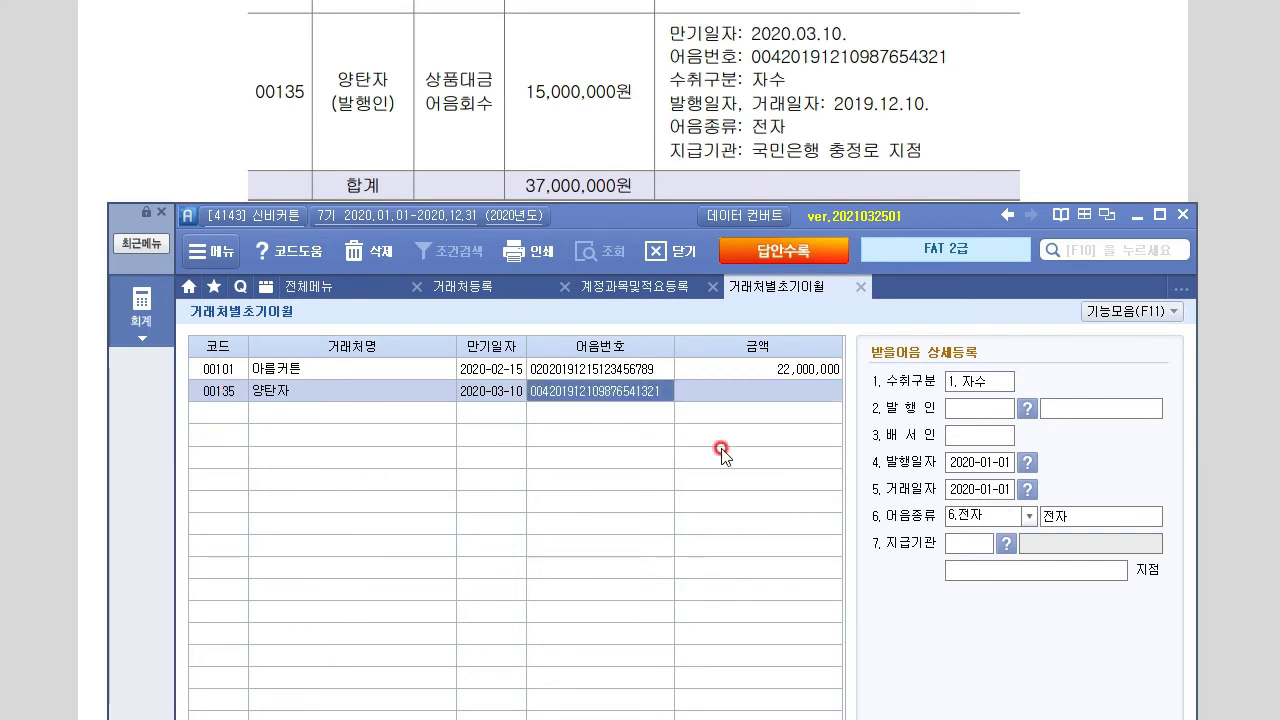
{"action": "left_click", "coordinate": [661, 391]}
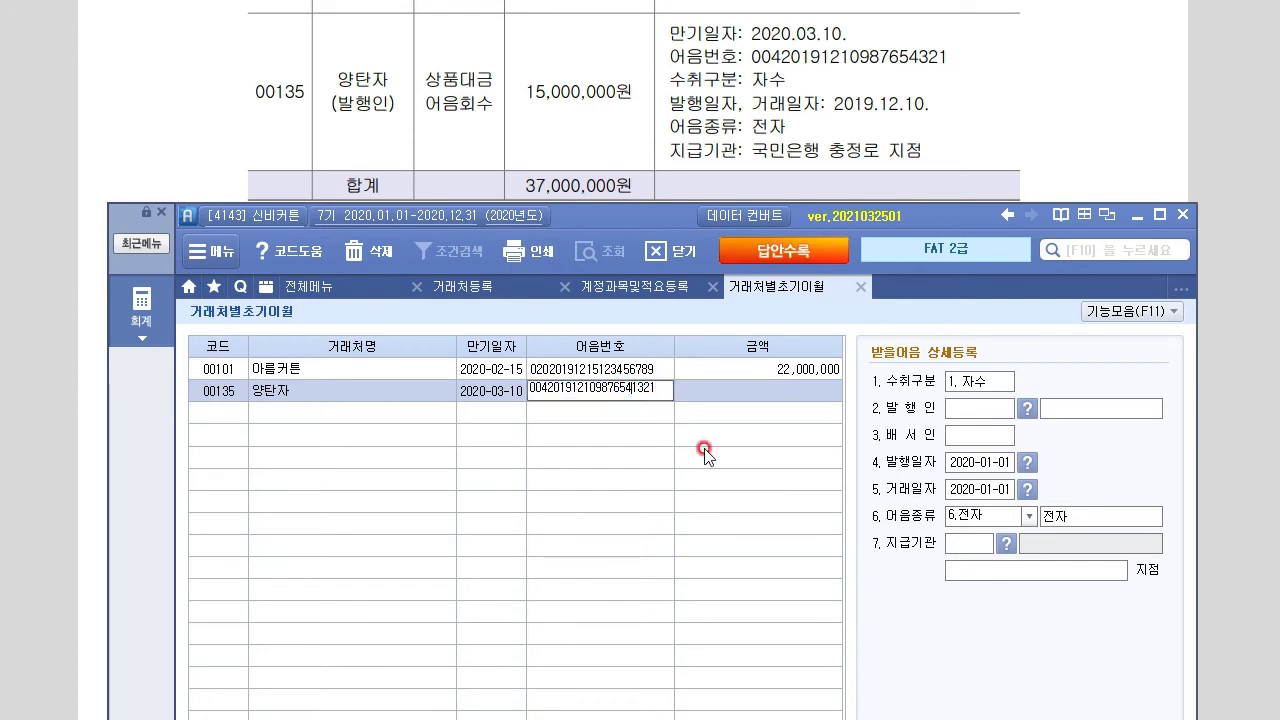
{"action": "key", "text": "Return"}
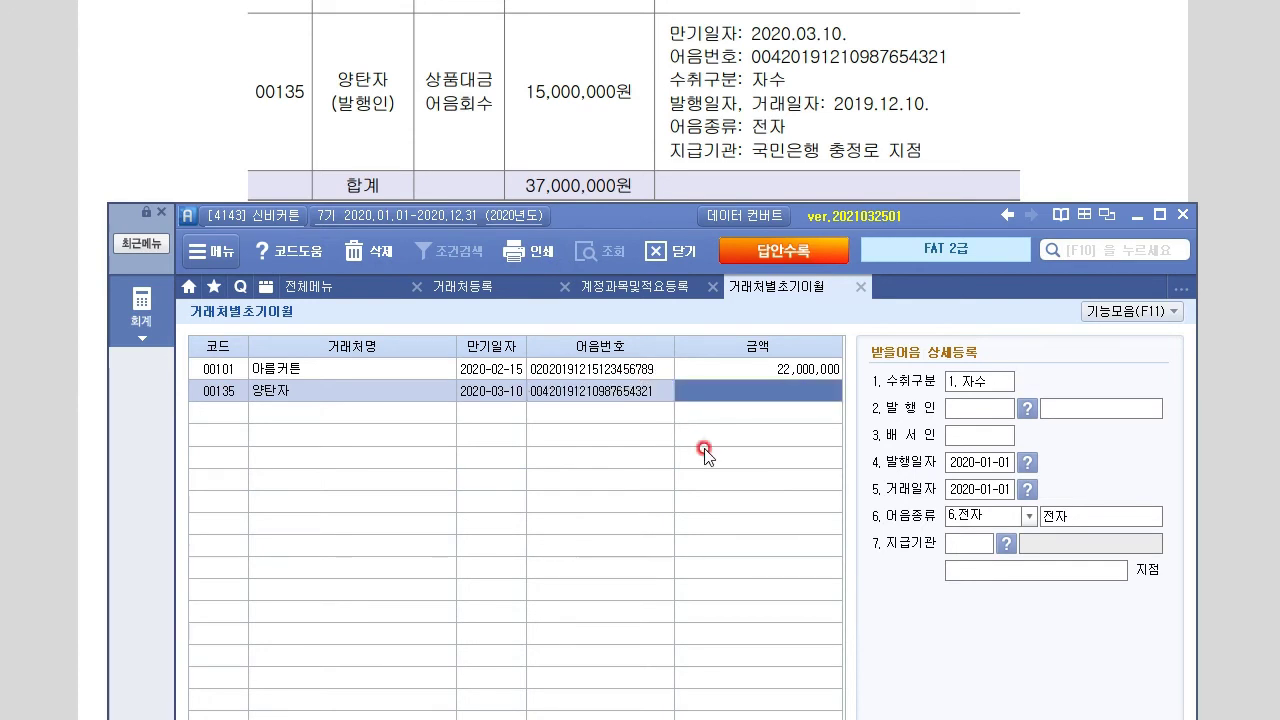
{"action": "type", "text": "15000000"}
{"action": "key", "text": "Return"}
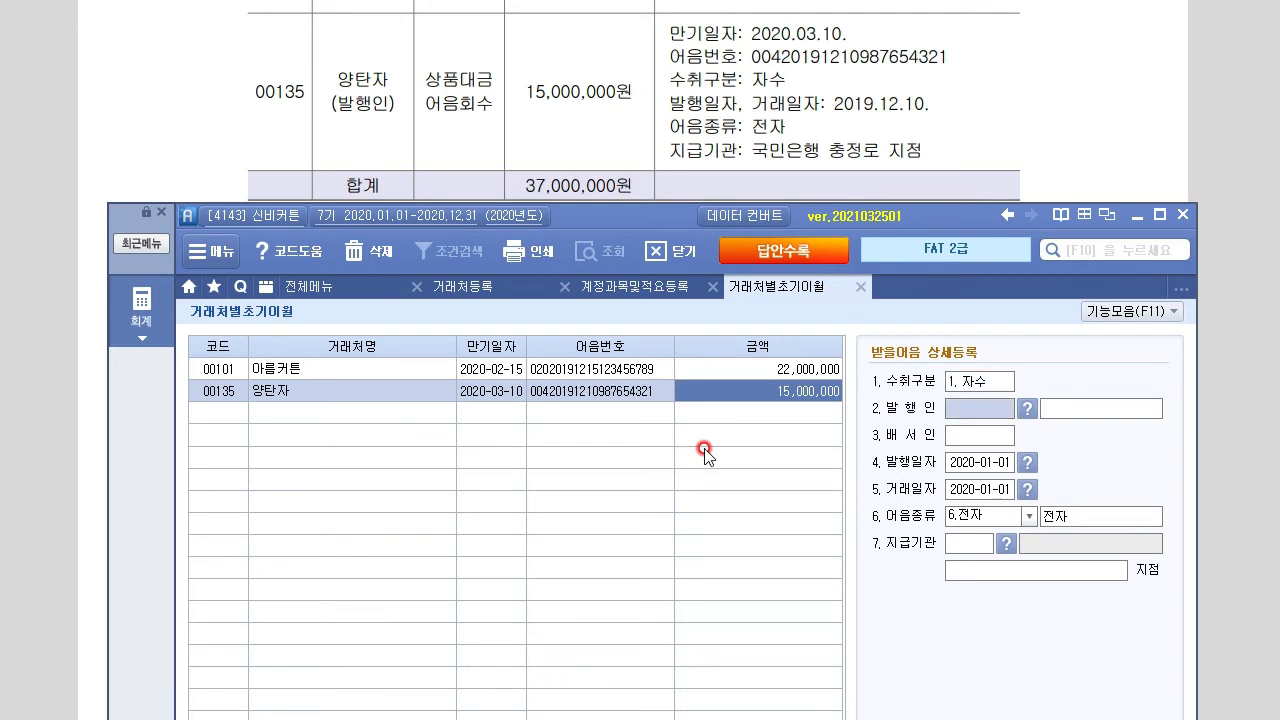
Set 양탄자 as the issuer with issue date 2019-12-10
{"action": "key", "text": "F2"}
{"action": "type", "text": "양탄"}
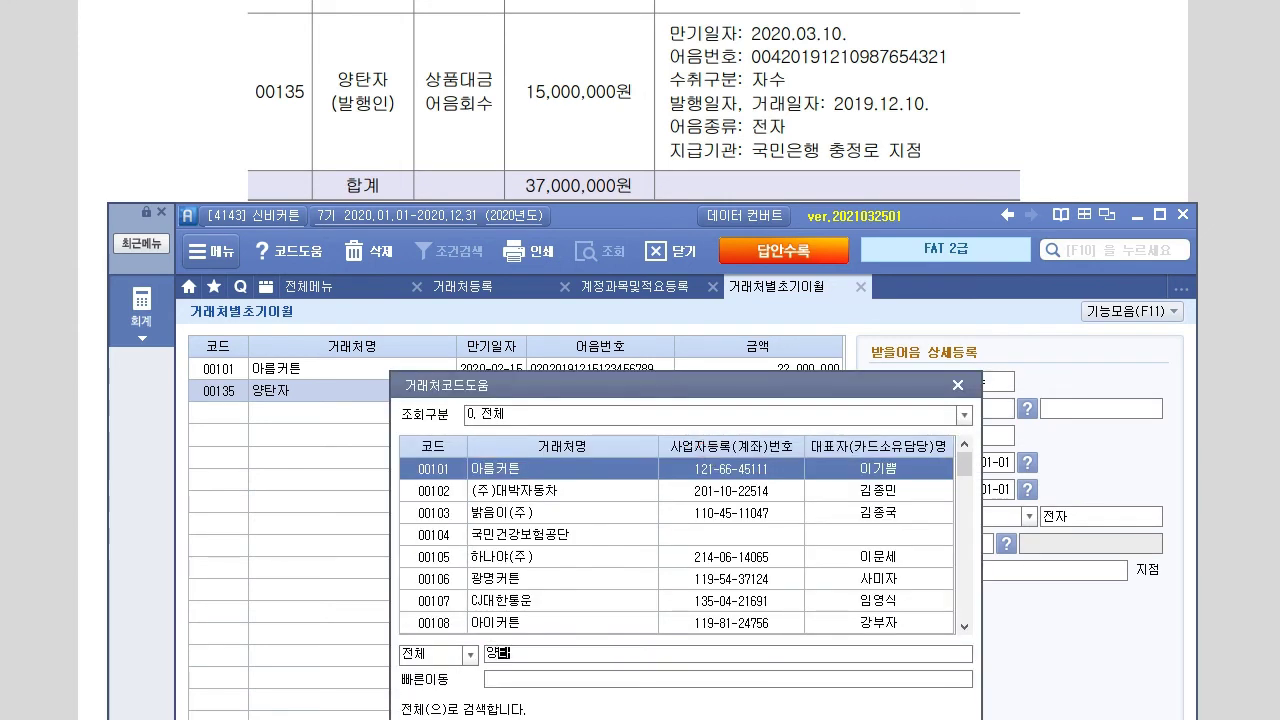
{"action": "key", "text": "Return"}
{"action": "key", "text": "Return"}
{"action": "key", "text": "Return"}
{"action": "type", "text": "2001"}
{"action": "key", "text": "BackSpace"}
{"action": "key", "text": "BackSpace"}
{"action": "type", "text": "19-12-10"}
{"action": "key", "text": "Return"}
{"action": "type", "text": "20191210"}
{"action": "key", "text": "Return"}
{"action": "key", "text": "Return"}
{"action": "key", "text": "Return"}
Set the paying bank to 국민은행, branch 충정로, completing the 양탄자 row
{"action": "key", "text": "shift+Tab"}
{"action": "key", "text": "F2"}
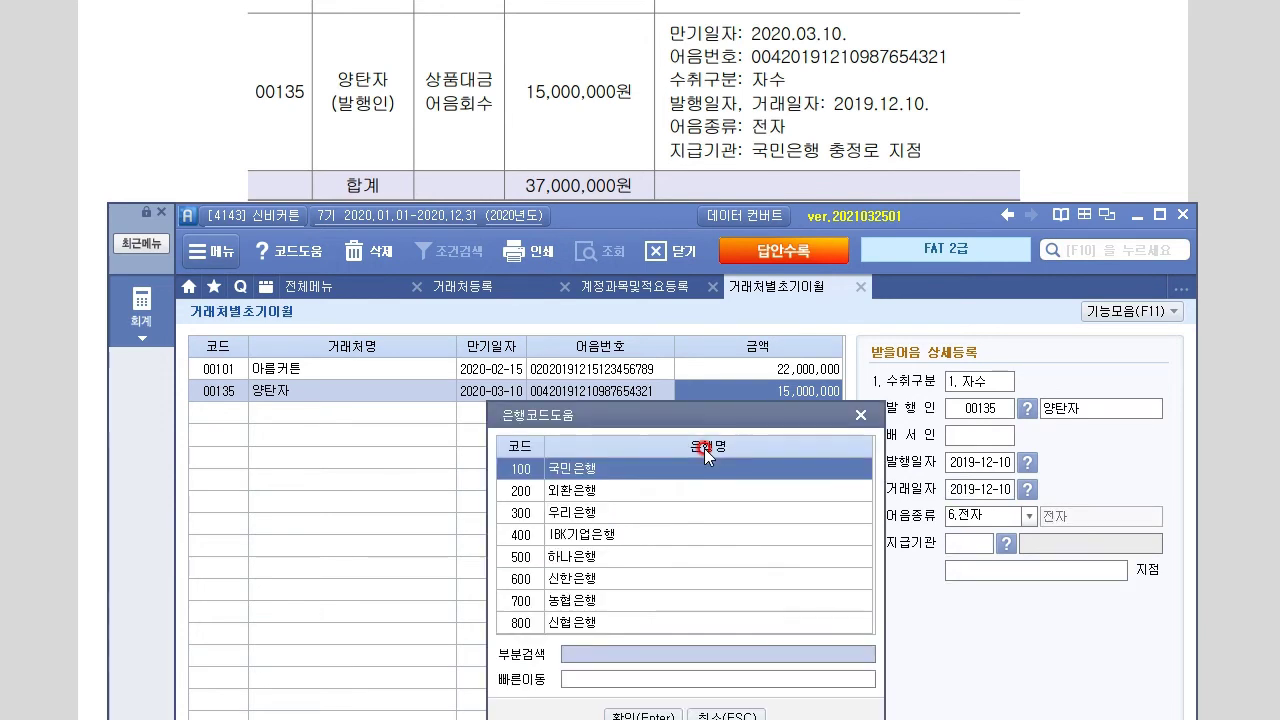
{"action": "key", "text": "Return"}
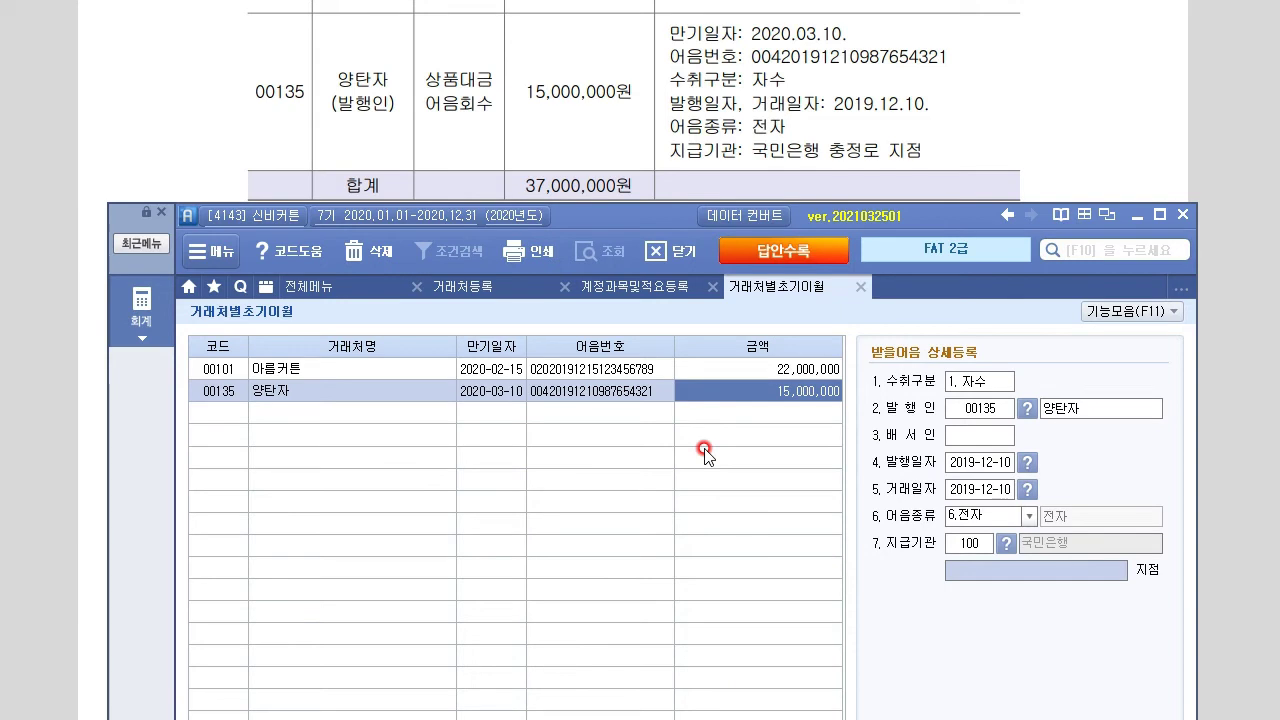
{"action": "type", "text": "충정ㄹㅗ"}
{"action": "left_click", "coordinate": [704, 452]}
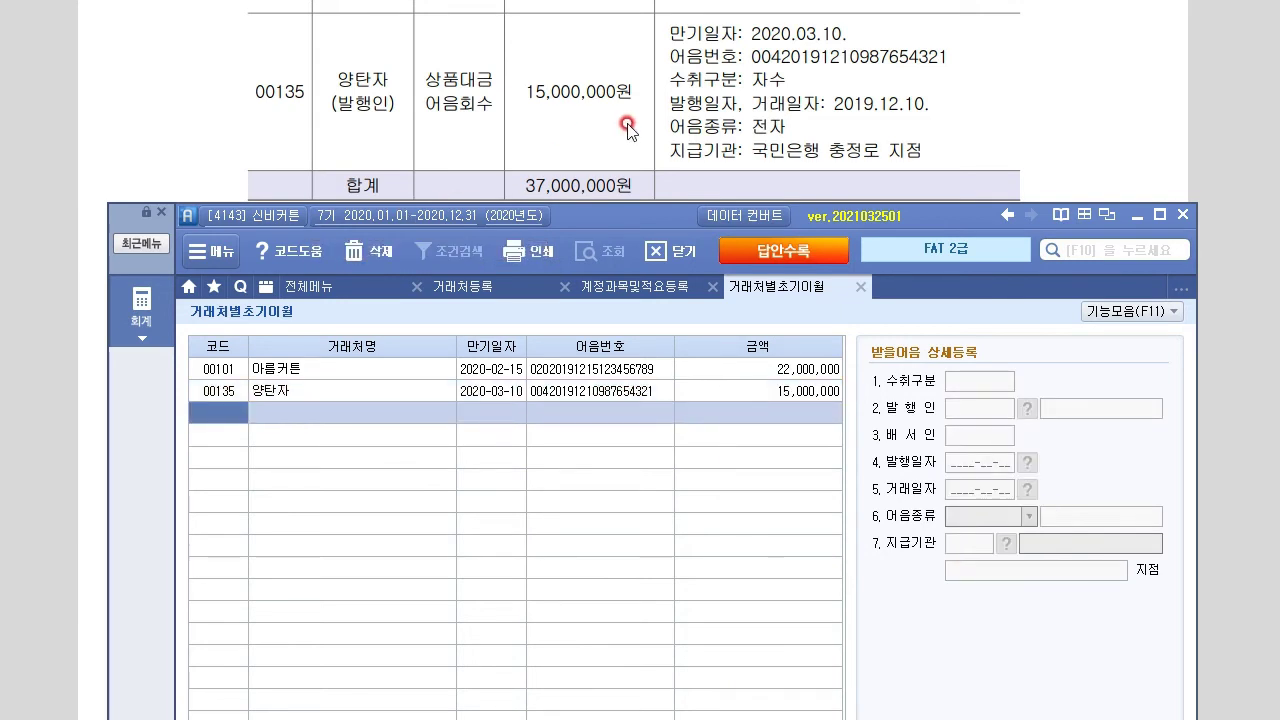
{"action": "left_click", "coordinate": [1080, 140]}
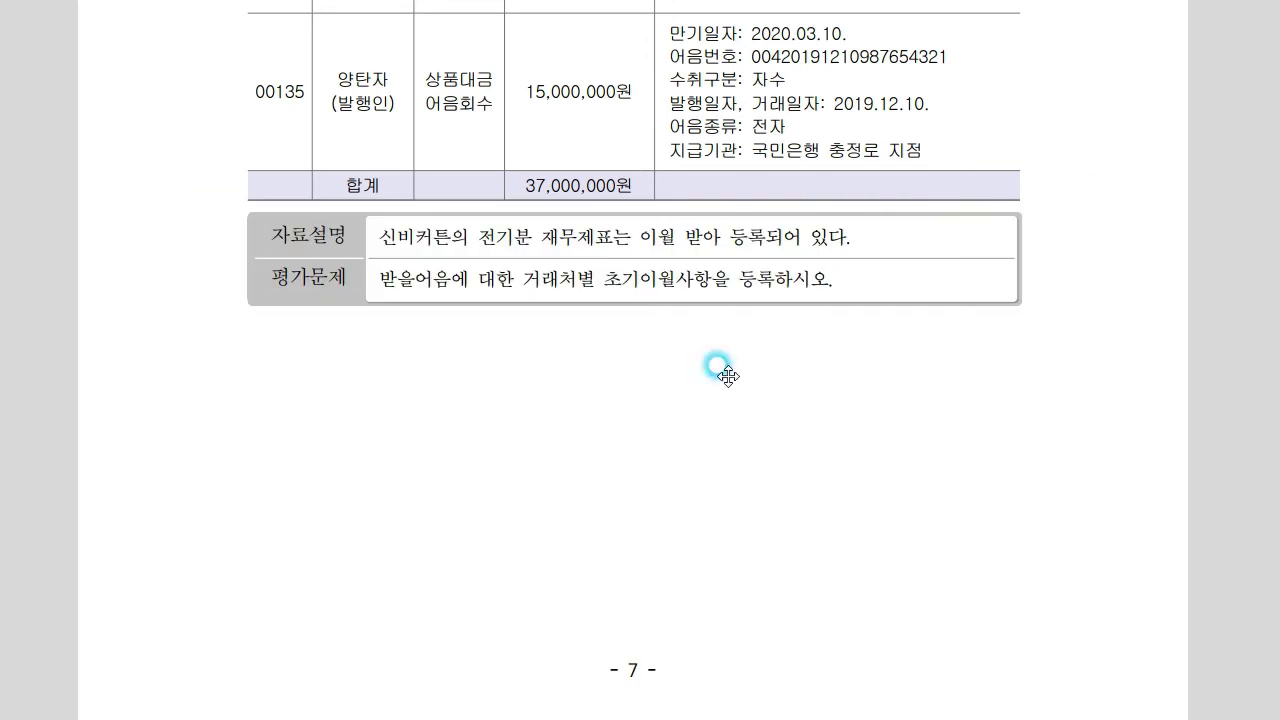
Scroll to Problem 2's slip and underline the 117,000원 total, 2020.9.2 date and 우리카드
{"action": "left_click", "coordinate": [618, 510]}
{"action": "scroll", "coordinate": [618, 510], "scroll_direction": "down", "scroll_amount": 9}
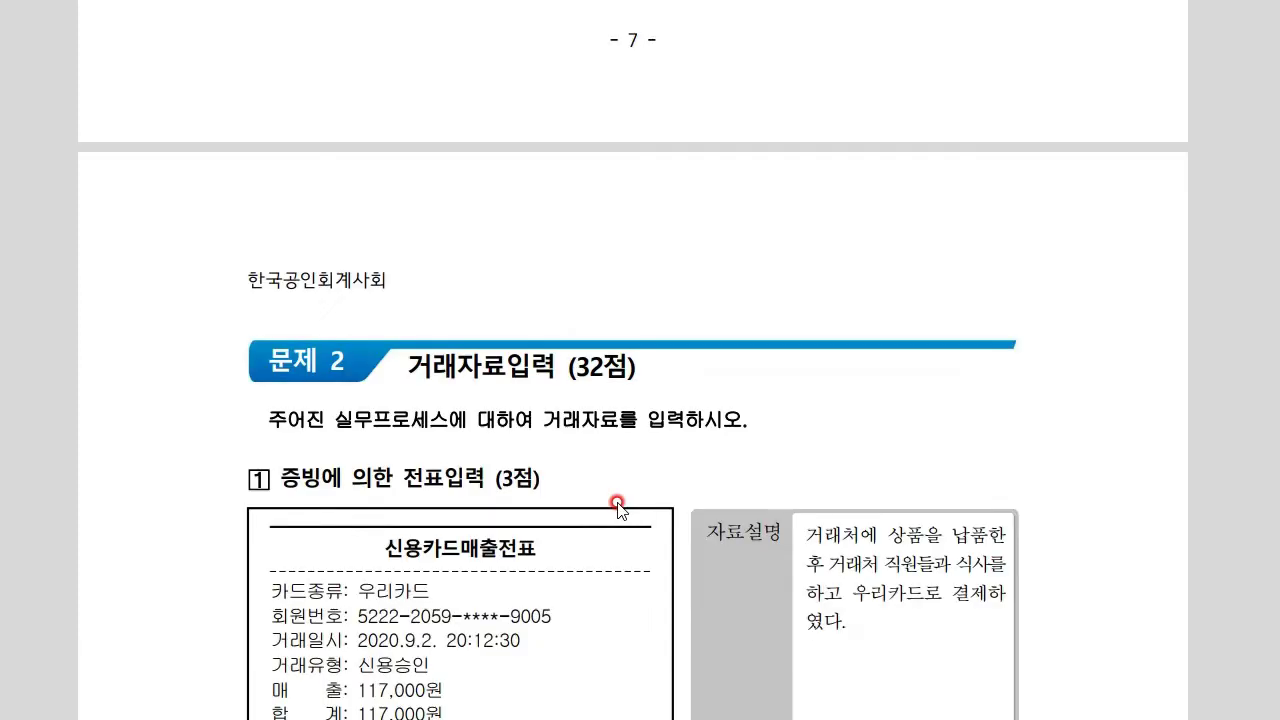
{"action": "scroll", "coordinate": [618, 510], "scroll_direction": "down", "scroll_amount": 2}
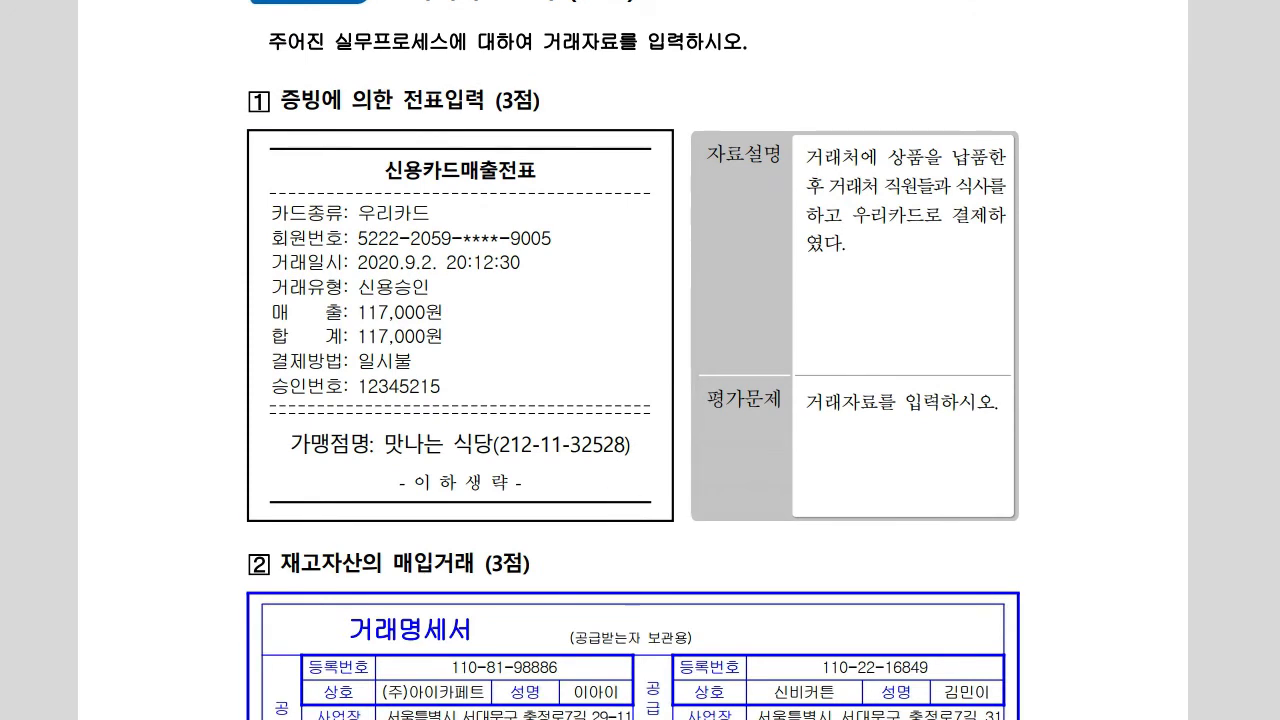
{"action": "scroll", "coordinate": [633, 360], "scroll_direction": "down", "scroll_amount": 2}
{"action": "left_click", "coordinate": [249, 114]}
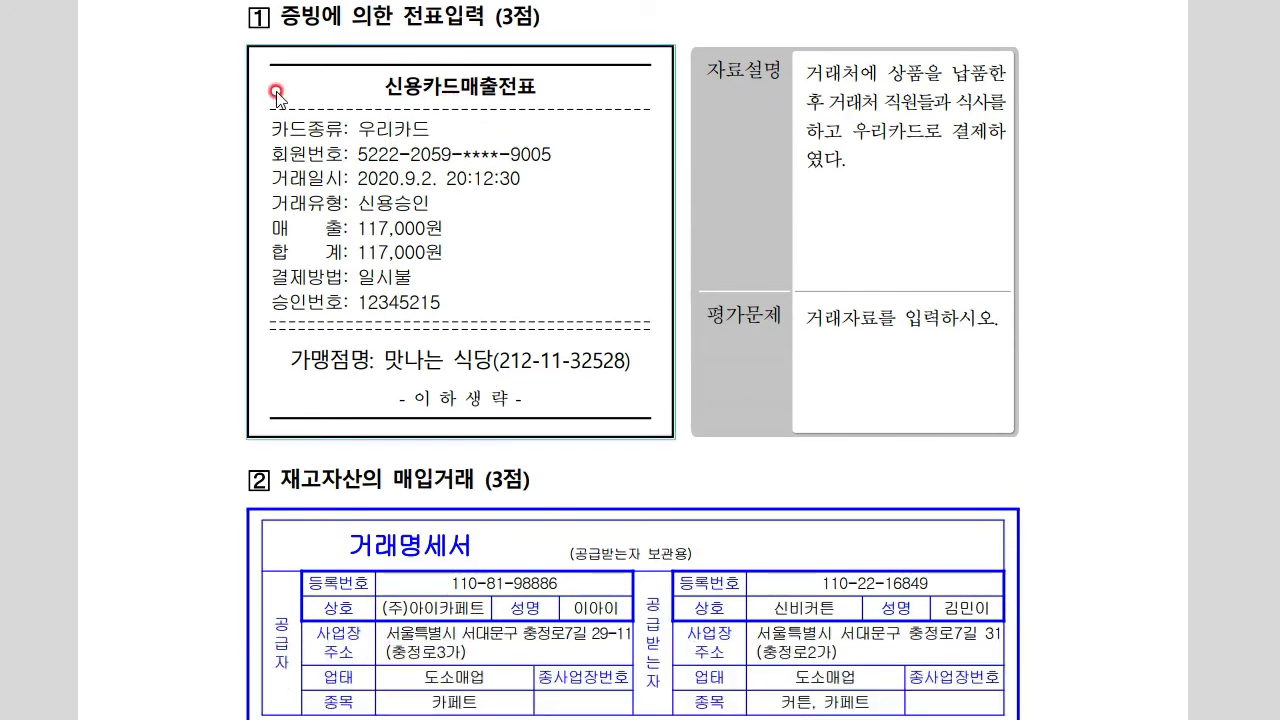
{"action": "left_click", "coordinate": [437, 238]}
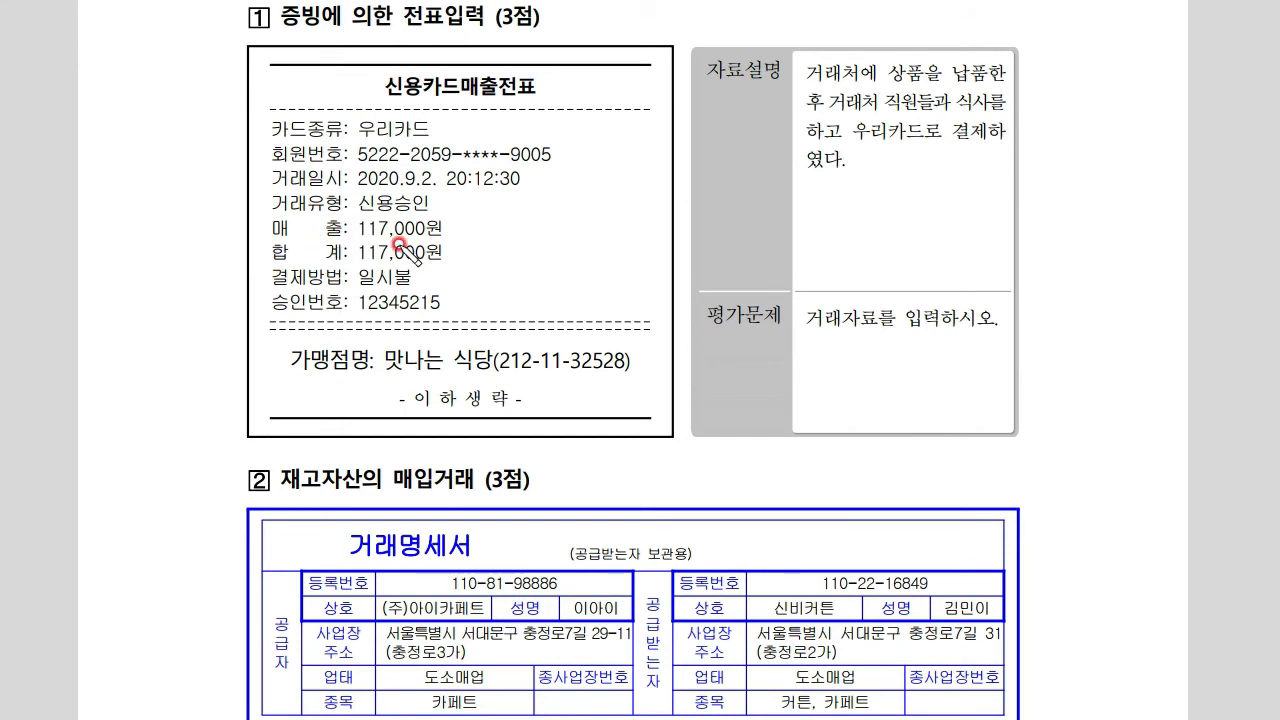
{"action": "mouse_move", "coordinate": [352, 262]}
{"action": "left_mouse_down"}
{"action": "mouse_move", "coordinate": [460, 265]}
{"action": "mouse_move", "coordinate": [484, 248]}
{"action": "left_mouse_up"}
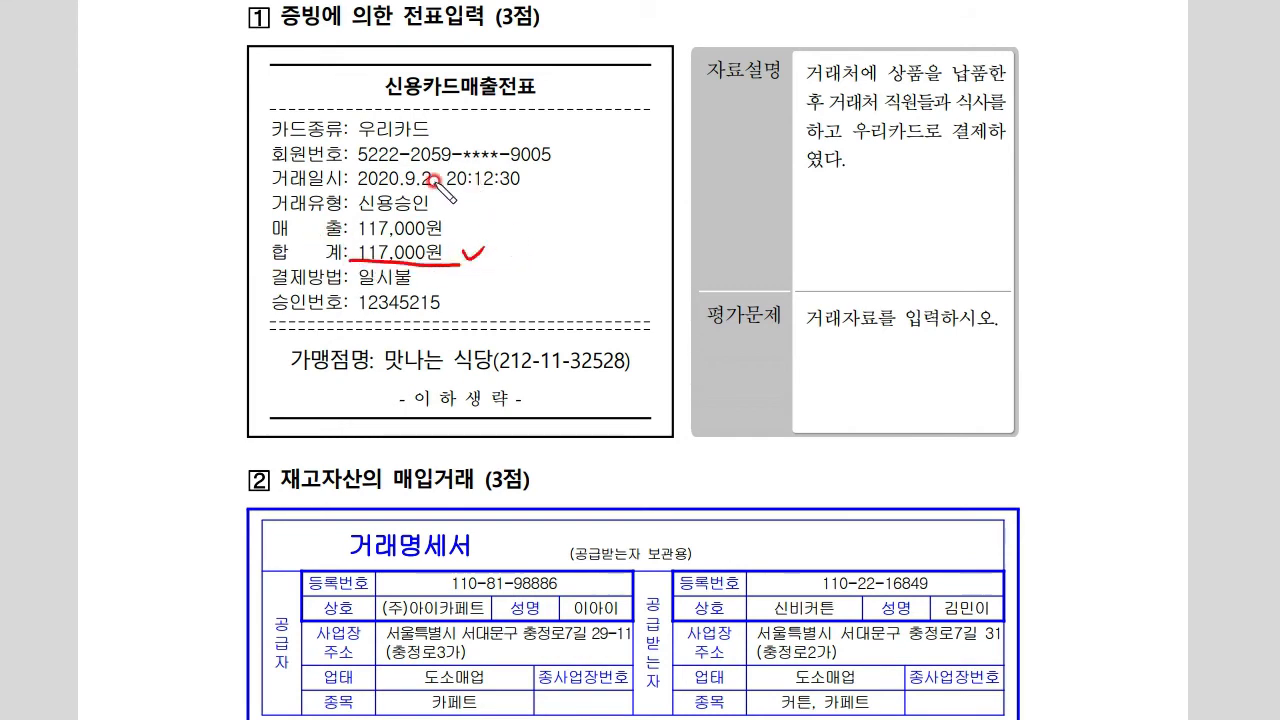
{"action": "left_click_drag", "start_coordinate": [347, 189], "coordinate": [445, 197]}
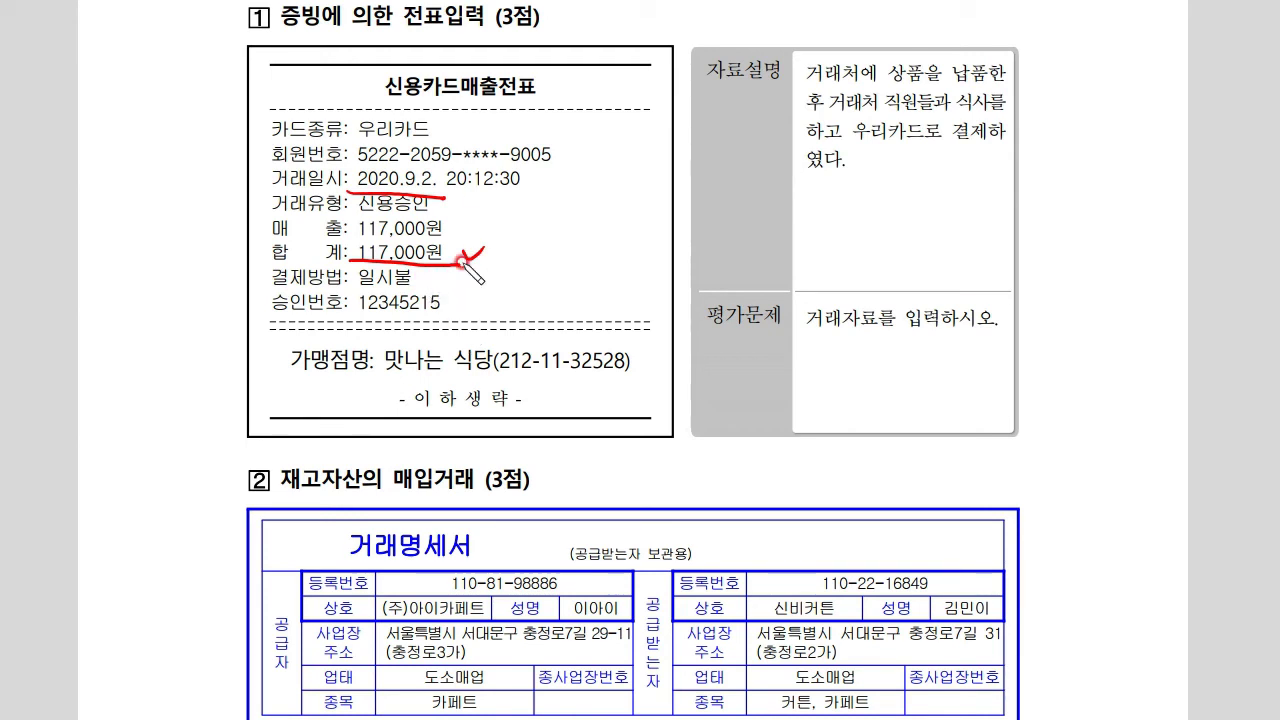
{"action": "left_click_drag", "start_coordinate": [345, 137], "coordinate": [458, 136]}
{"action": "left_click_drag", "start_coordinate": [472, 128], "coordinate": [486, 124]}
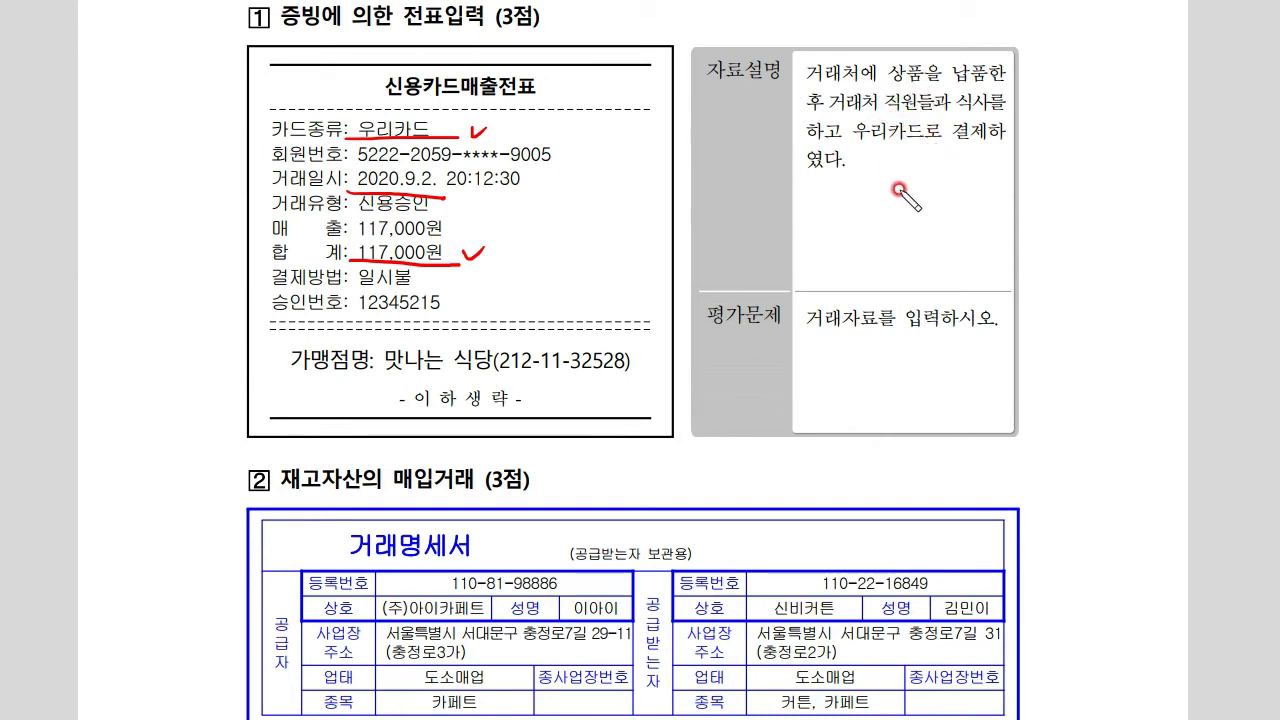
Underline '거래처 직원들', jot account notes, and circle the date, card type and total
{"action": "left_click_drag", "start_coordinate": [830, 118], "coordinate": [915, 115]}
{"action": "mouse_move", "coordinate": [798, 190]}
{"action": "left_mouse_down"}
{"action": "mouse_move", "coordinate": [843, 209]}
{"action": "mouse_move", "coordinate": [845, 225]}
{"action": "left_mouse_up"}
{"action": "left_click_drag", "start_coordinate": [915, 190], "coordinate": [914, 246]}
{"action": "left_click_drag", "start_coordinate": [962, 212], "coordinate": [963, 214]}
{"action": "mouse_move", "coordinate": [984, 204]}
{"action": "left_mouse_down"}
{"action": "mouse_move", "coordinate": [985, 236]}
{"action": "mouse_move", "coordinate": [1020, 220]}
{"action": "mouse_move", "coordinate": [1043, 229]}
{"action": "mouse_move", "coordinate": [1063, 200]}
{"action": "mouse_move", "coordinate": [1045, 240]}
{"action": "left_mouse_up"}
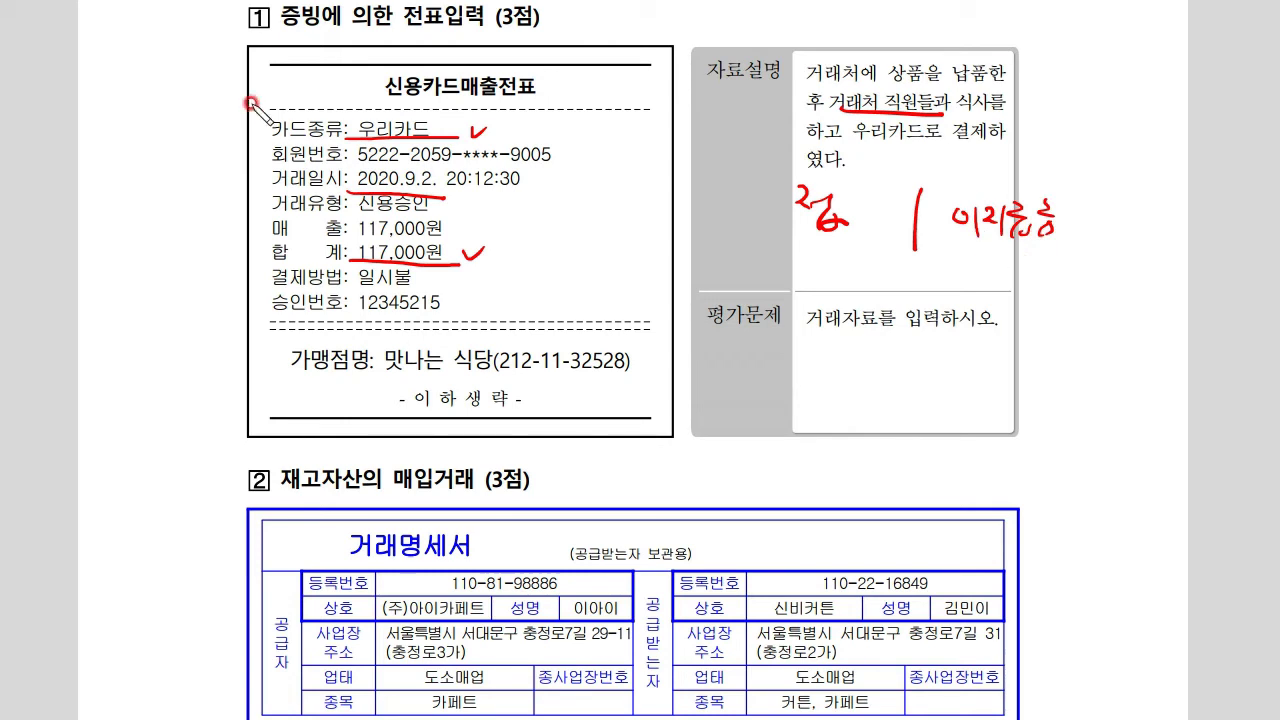
{"action": "mouse_move", "coordinate": [395, 185]}
{"action": "left_mouse_down"}
{"action": "mouse_move", "coordinate": [345, 172]}
{"action": "mouse_move", "coordinate": [450, 200]}
{"action": "left_mouse_up"}
{"action": "mouse_move", "coordinate": [425, 135]}
{"action": "left_mouse_down"}
{"action": "mouse_move", "coordinate": [460, 120]}
{"action": "mouse_move", "coordinate": [442, 150]}
{"action": "left_mouse_up"}
{"action": "mouse_move", "coordinate": [452, 256]}
{"action": "left_mouse_down"}
{"action": "mouse_move", "coordinate": [420, 224]}
{"action": "mouse_move", "coordinate": [453, 274]}
{"action": "left_mouse_up"}
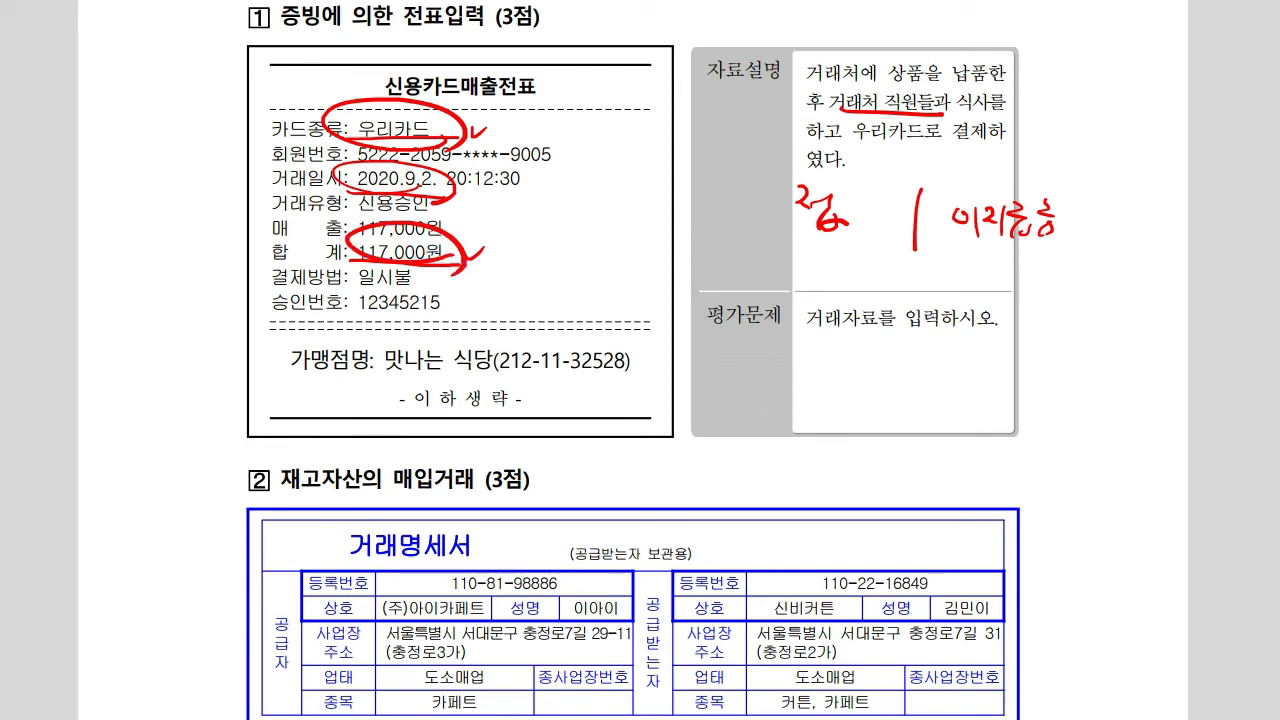
Bring Smart A forward, open 일반전표입력 and set the voucher day to 09/02
{"action": "key", "text": "alt+Tab"}
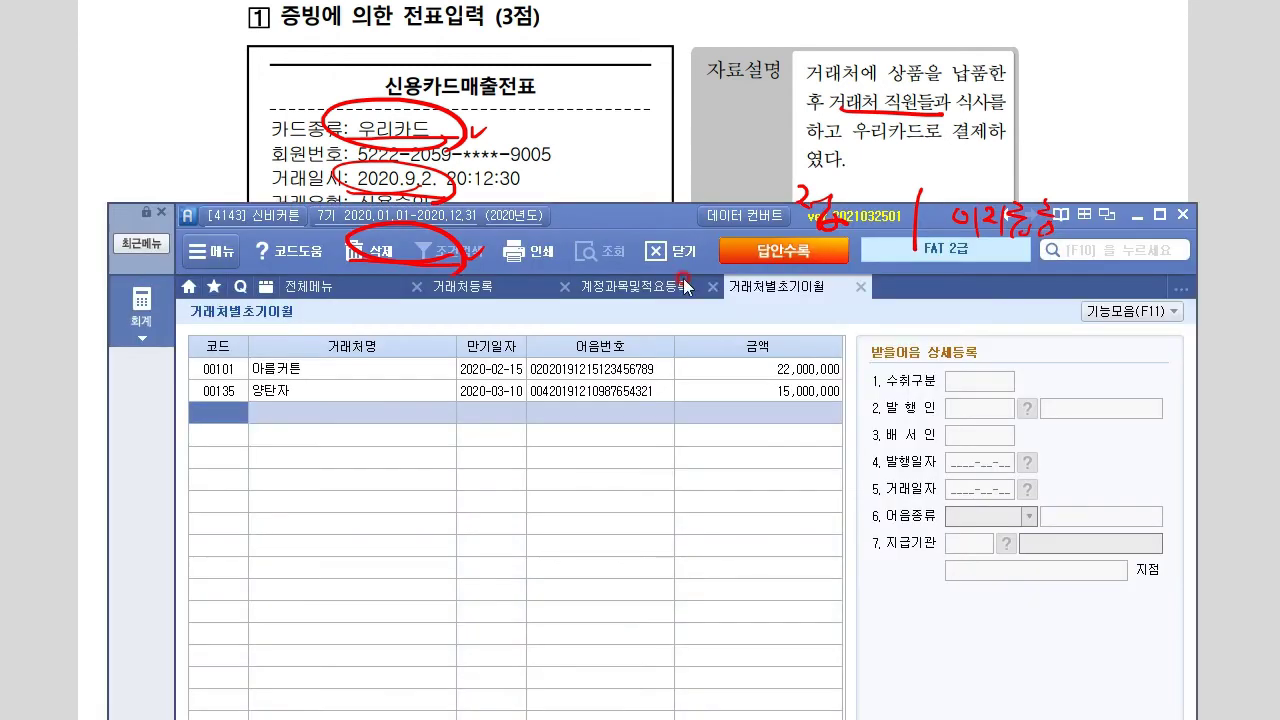
{"action": "left_click_drag", "start_coordinate": [661, 216], "coordinate": [652, 359]}
{"action": "left_click", "coordinate": [359, 445]}
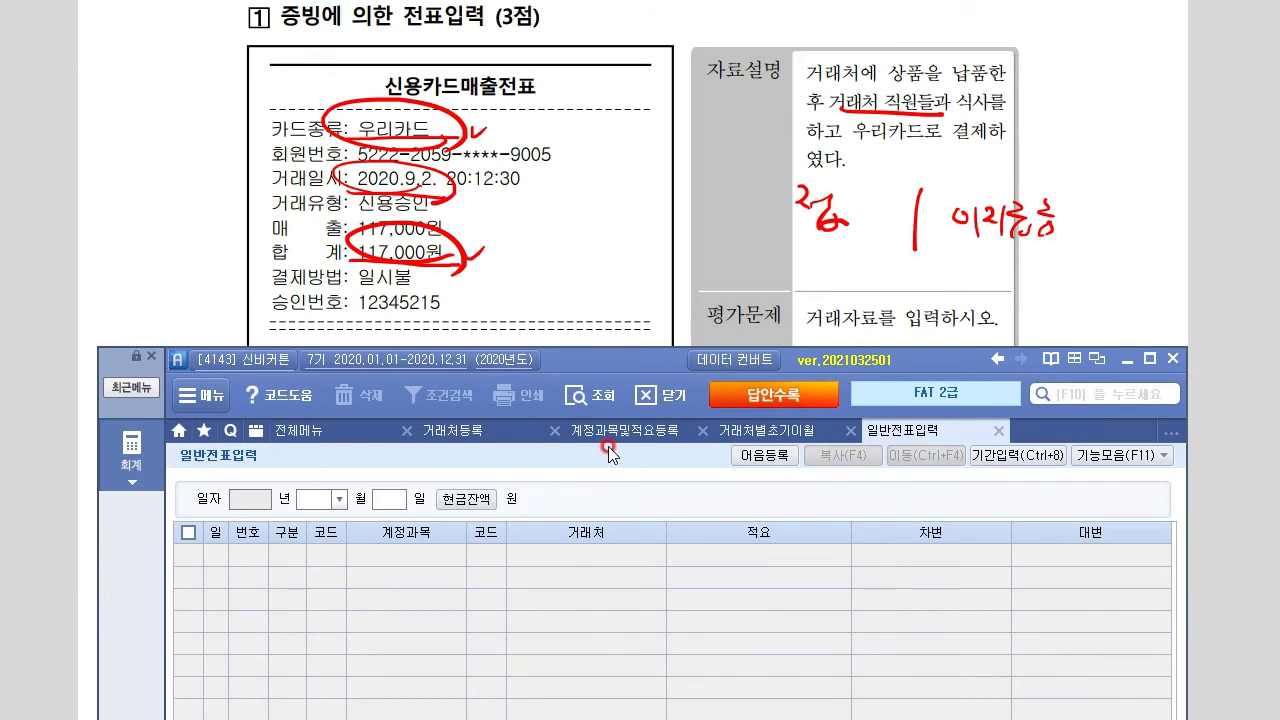
{"action": "type", "text": "02"}
{"action": "key", "text": "Return"}
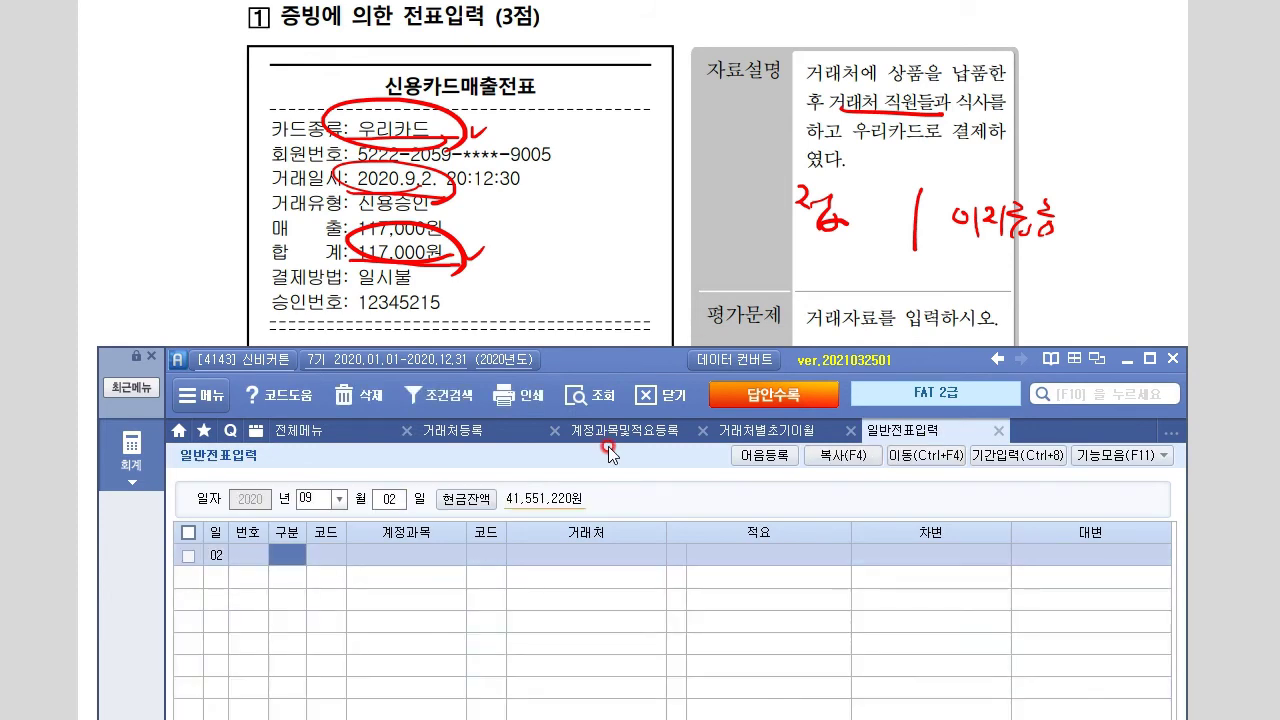
Enter the debit line: 813 접대비 for 117,000
{"action": "type", "text": "3"}
{"action": "key", "text": "Return"}
{"action": "type", "text": "접"}
{"action": "key", "text": "Return"}
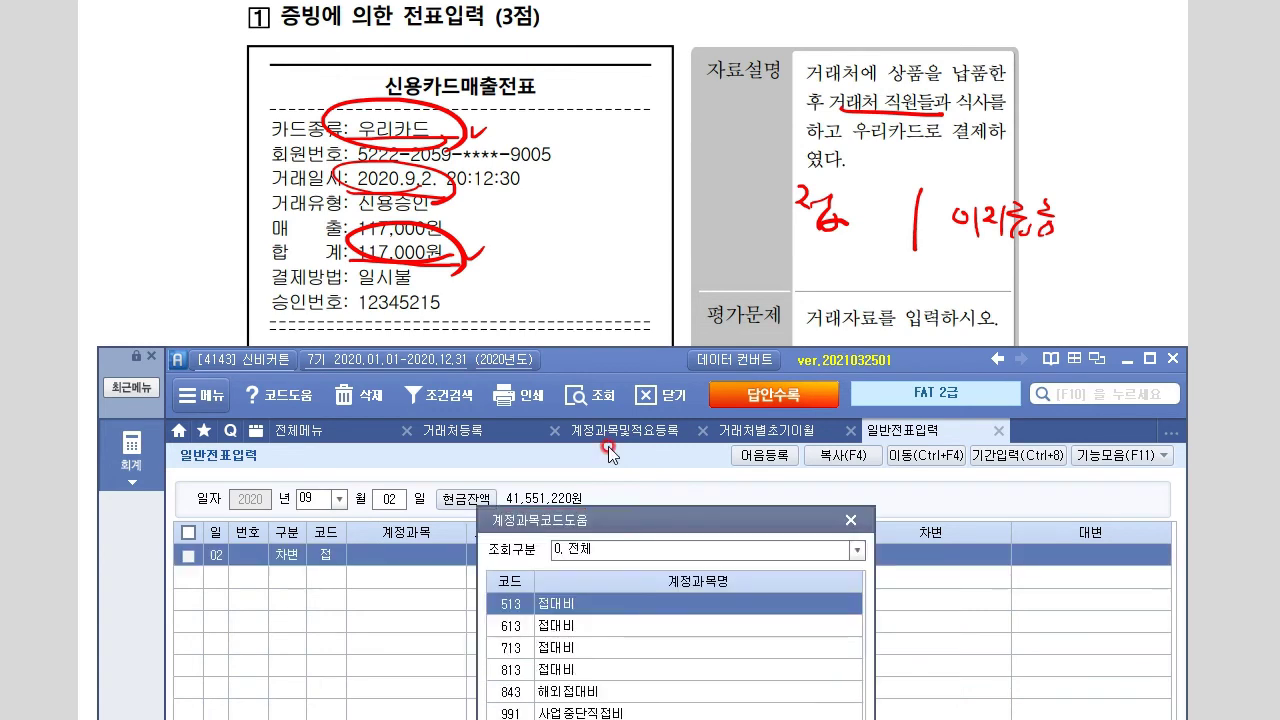
{"action": "key", "text": "Down"}
{"action": "key", "text": "Down"}
{"action": "key", "text": "Down"}
{"action": "key", "text": "Return"}
{"action": "key", "text": "Return"}
{"action": "key", "text": "Return"}
{"action": "key", "text": "Return"}
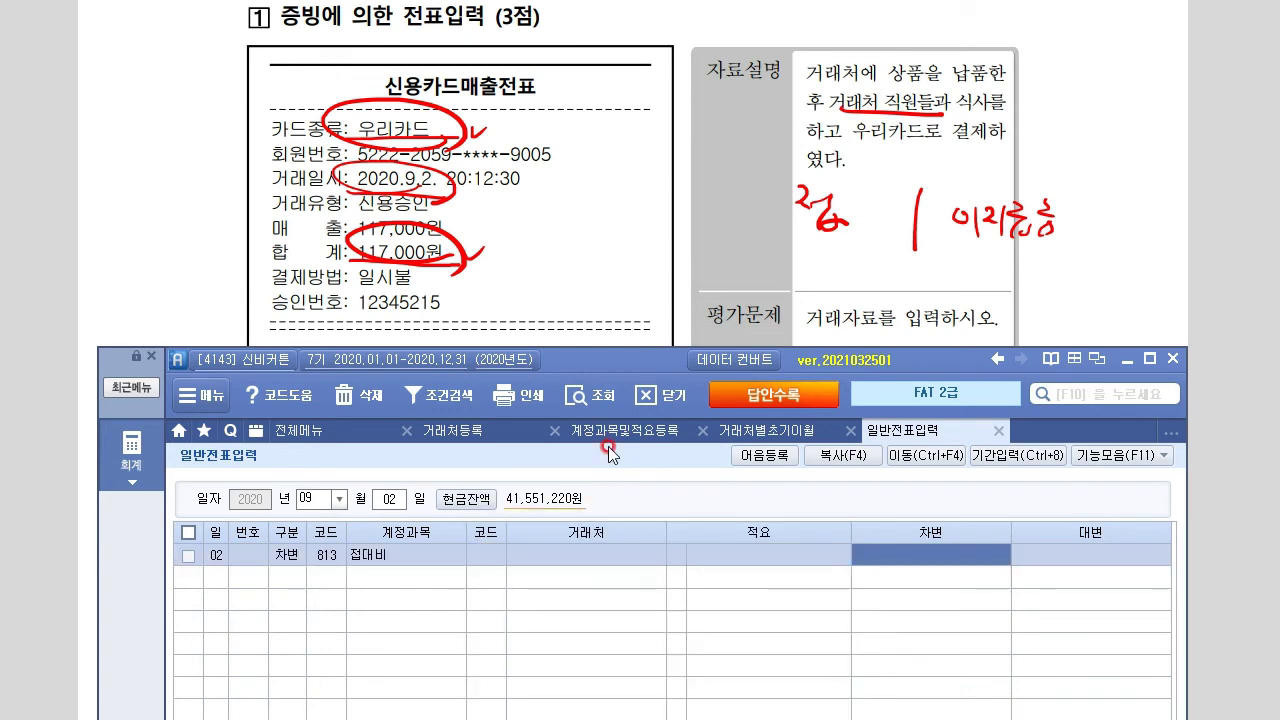
{"action": "type", "text": "1170000"}
{"action": "key", "text": "Return"}
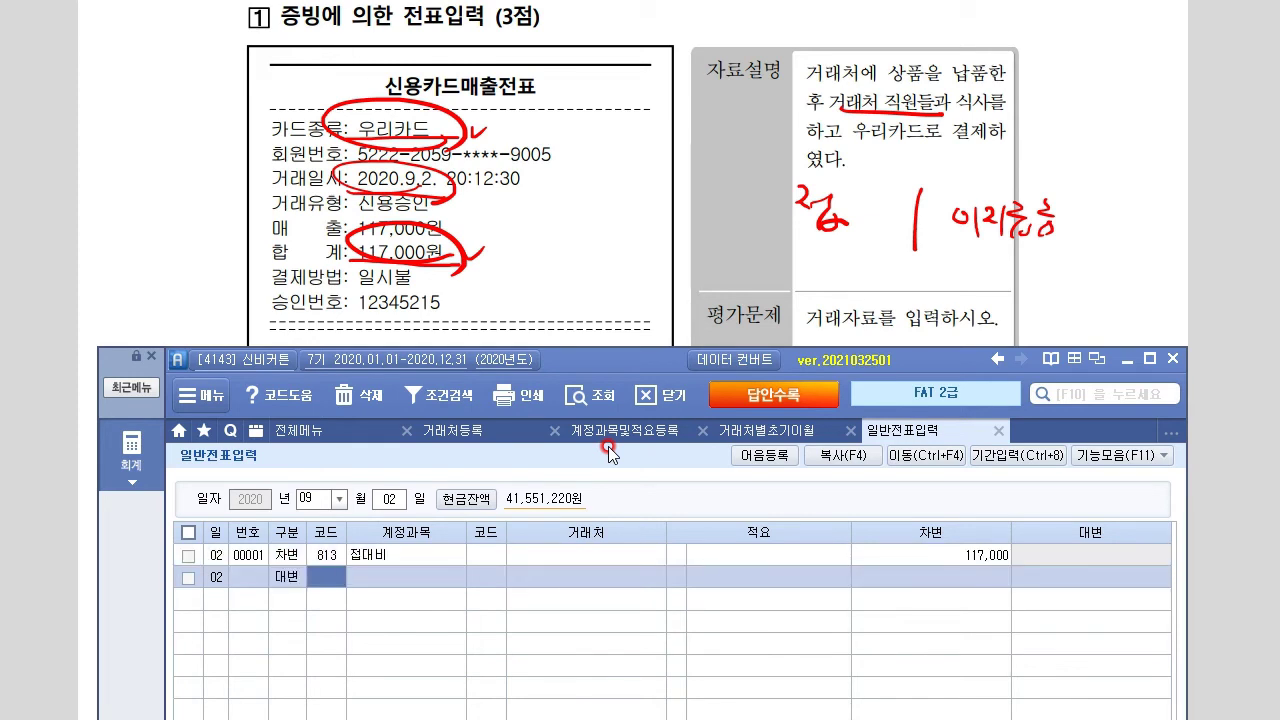
Enter the credit line: 253 미지급금 to partner 우리카드 for 117,000
{"action": "type", "text": "253"}
{"action": "key", "text": "Return"}
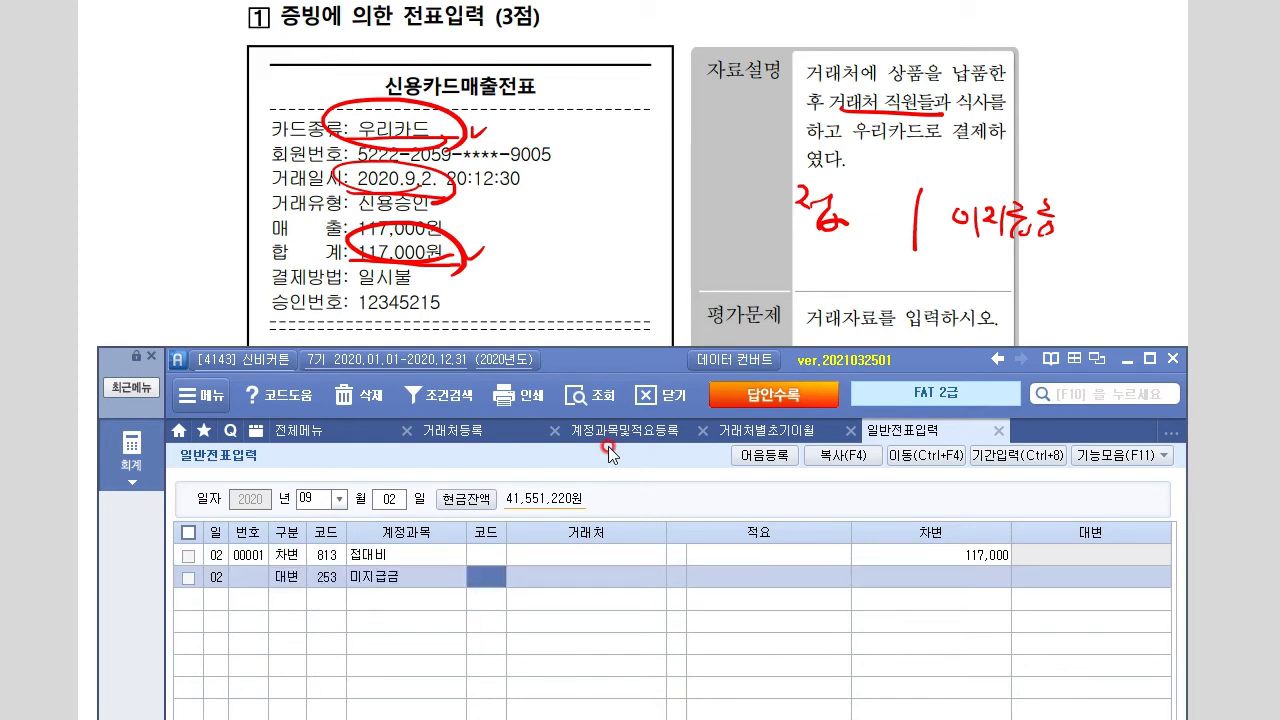
{"action": "type", "text": "우리"}
{"action": "key", "text": "Return"}
{"action": "key", "text": "Down"}
{"action": "key", "text": "Return"}
{"action": "key", "text": "Return"}
{"action": "key", "text": "Return"}
{"action": "type", "text": "117,000"}
{"action": "key", "text": "Return"}
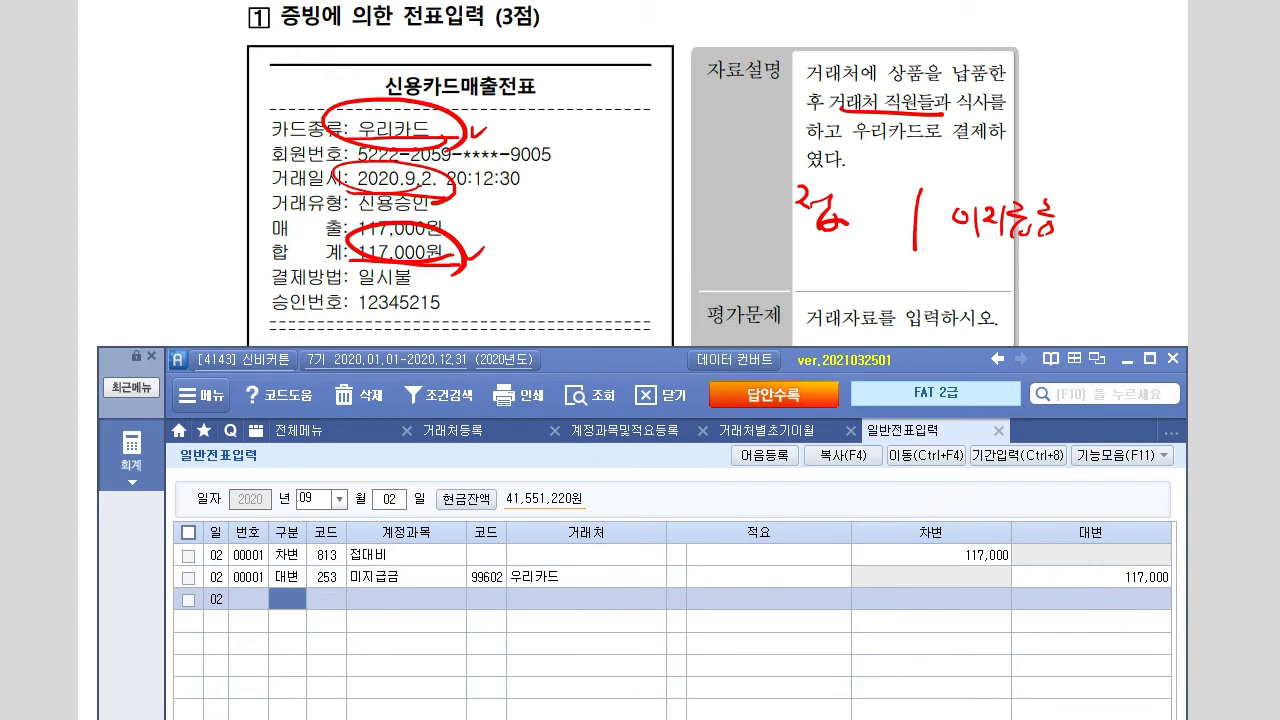
{"action": "key", "text": "Escape"}
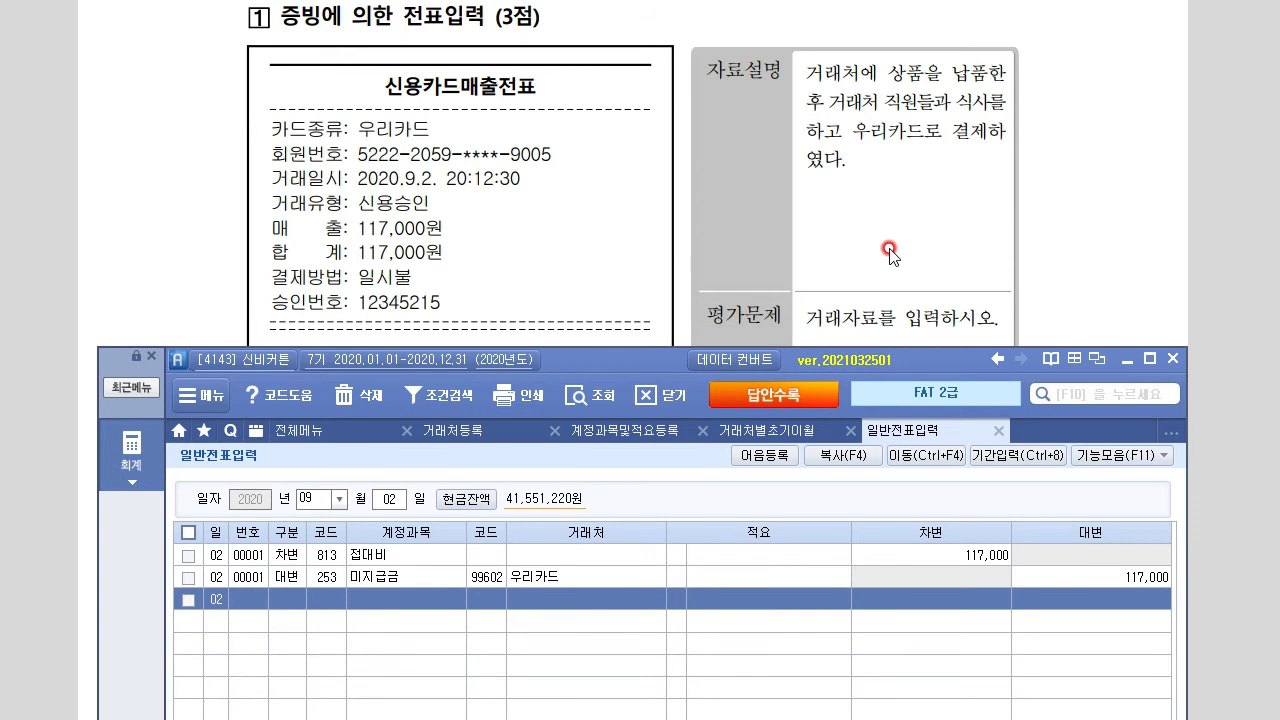
Read the 9/10 invoice for 10 원형카페트 at 1,300,000, then return to Smart A
{"action": "left_click", "coordinate": [889, 254]}
{"action": "scroll", "coordinate": [654, 480], "scroll_direction": "down", "scroll_amount": 6}
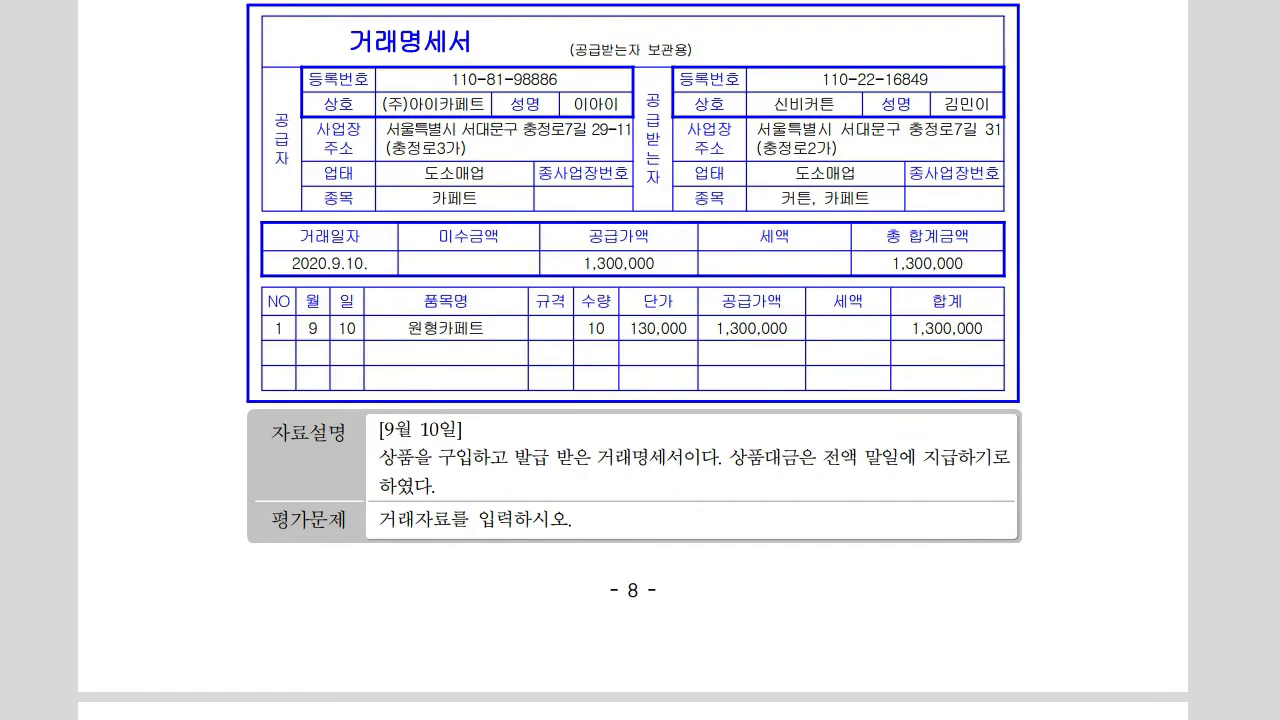
{"action": "scroll", "coordinate": [633, 352], "scroll_direction": "up", "scroll_amount": 1}
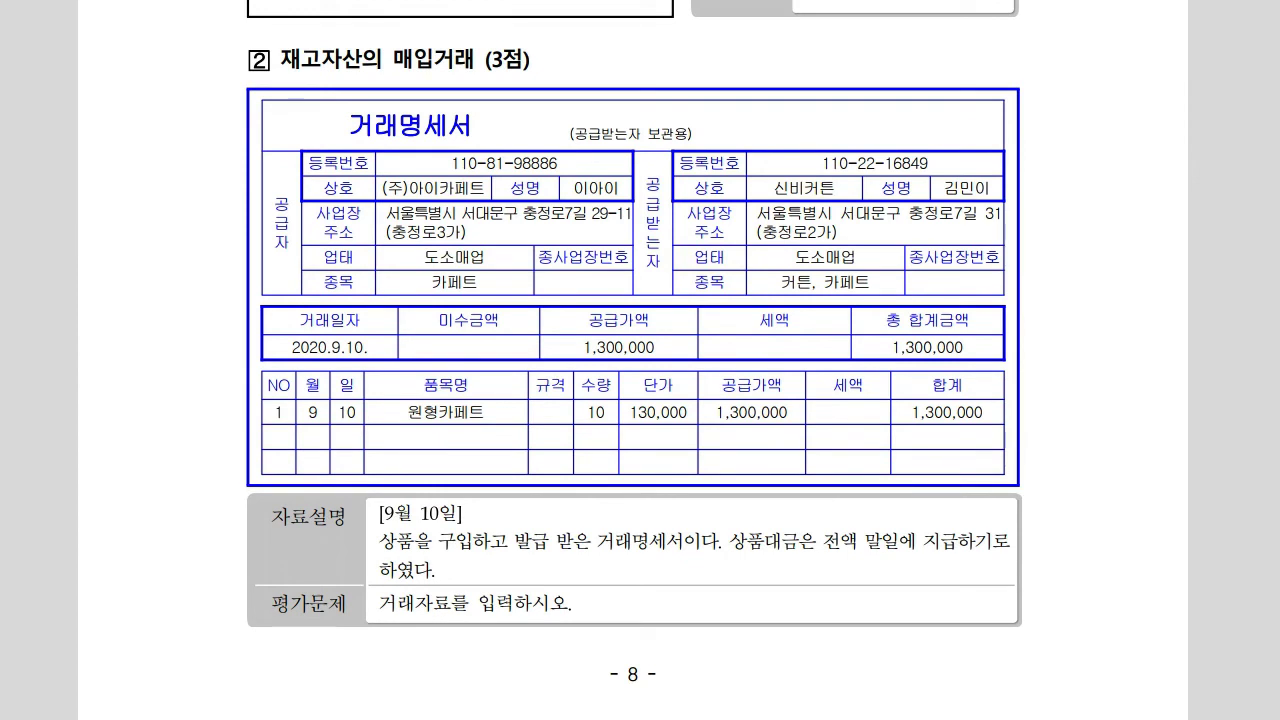
{"action": "scroll", "coordinate": [634, 341], "scroll_direction": "down", "scroll_amount": 1}
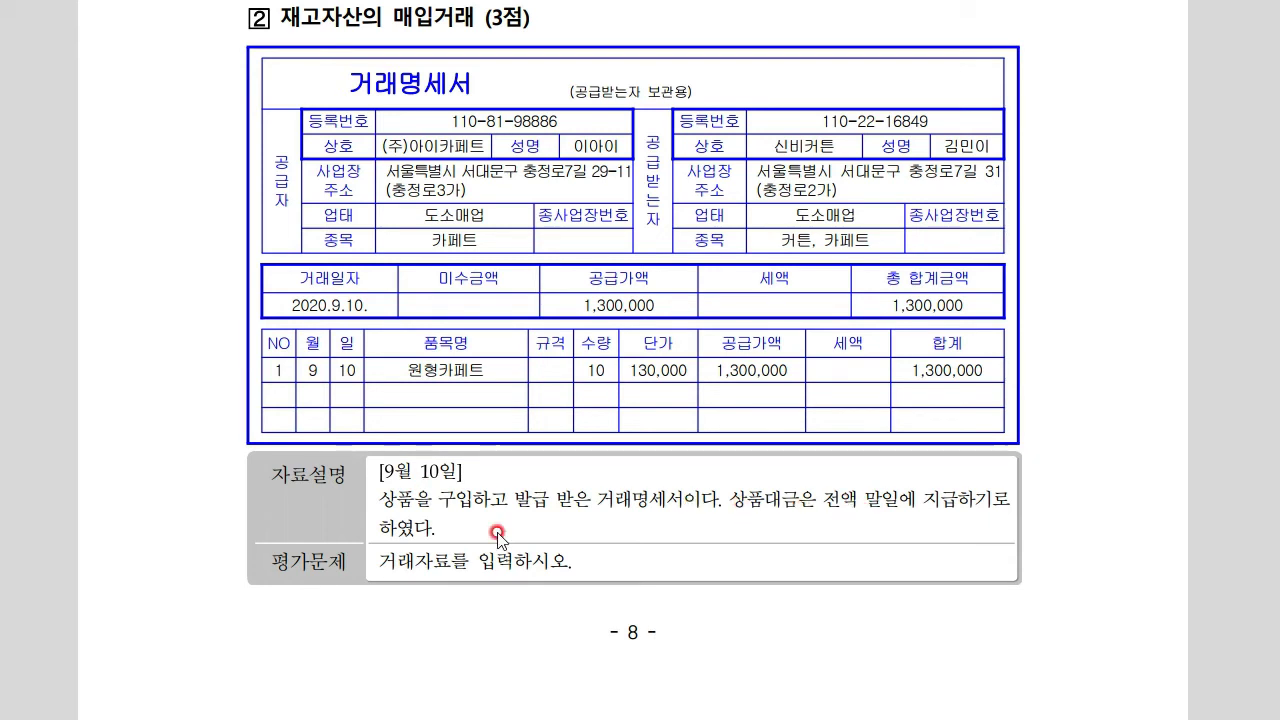
{"action": "key", "text": "alt+Tab"}
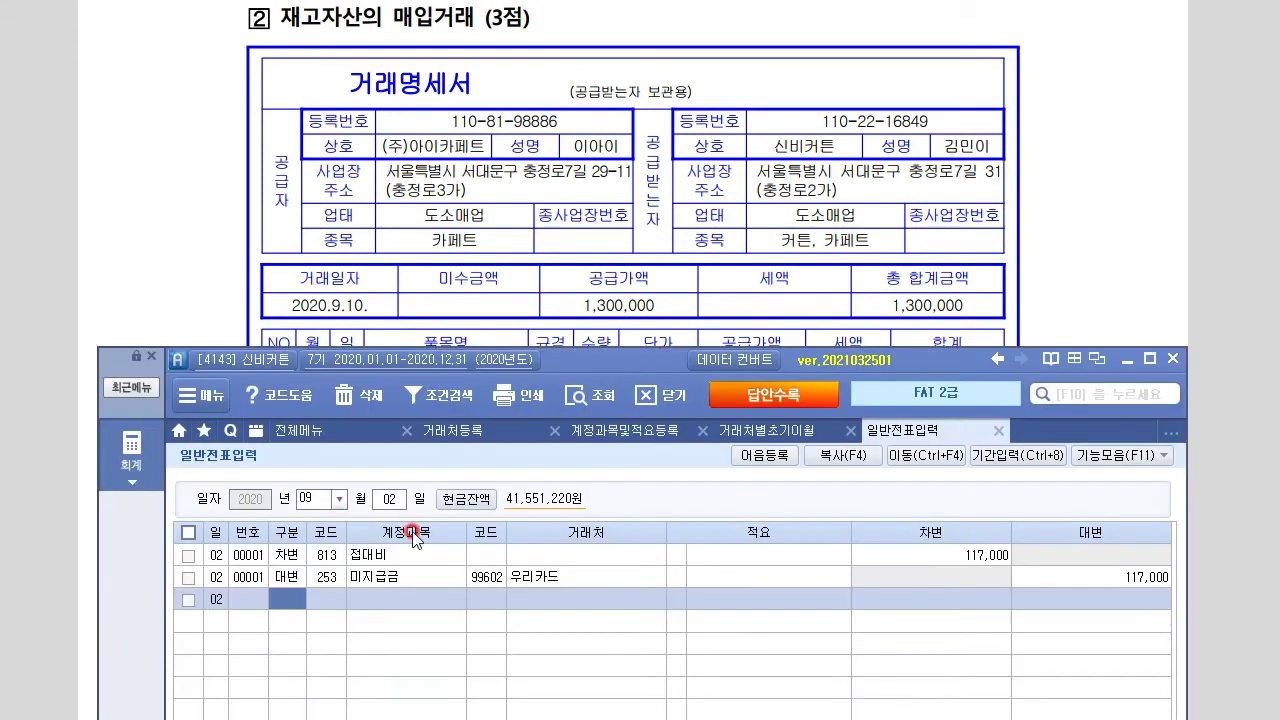
Date the voucher 09/10 and debit 146 상품 for 1,300,000
{"action": "left_click", "coordinate": [326, 494]}
{"action": "type", "text": "0910"}
{"action": "key", "text": "Return"}
{"action": "type", "text": "3"}
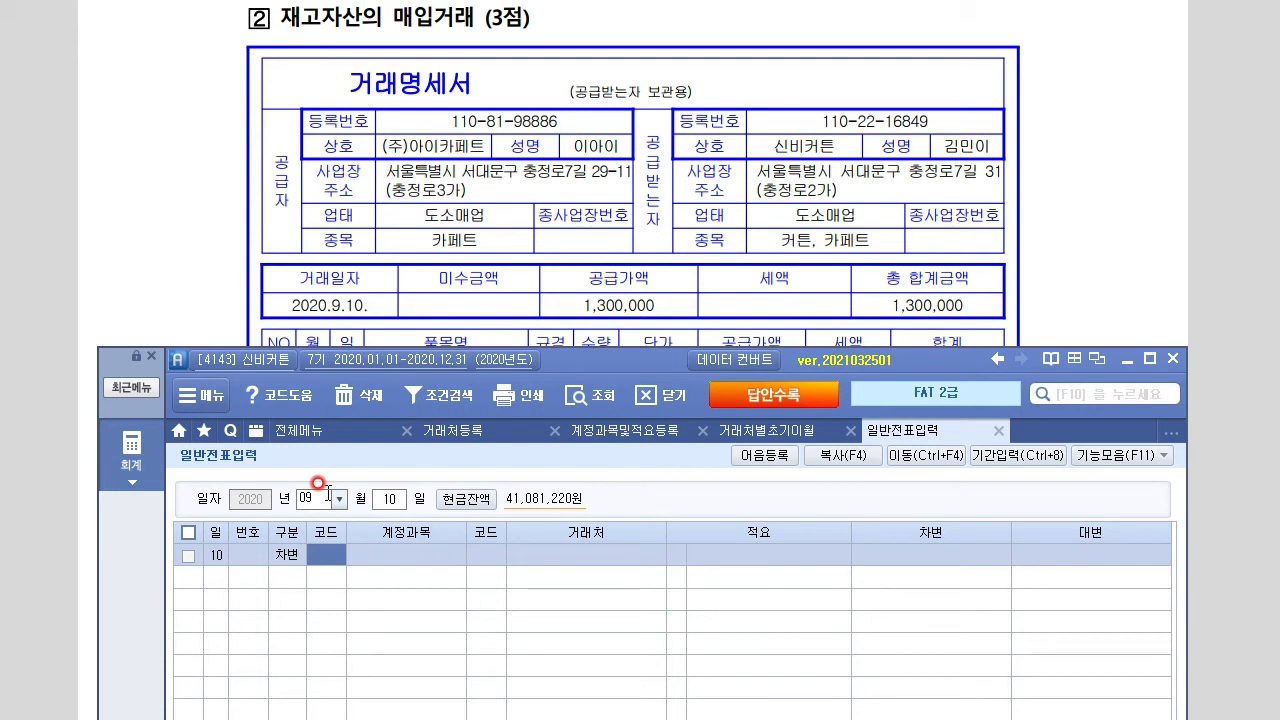
{"action": "type", "text": "146"}
{"action": "key", "text": "Return"}
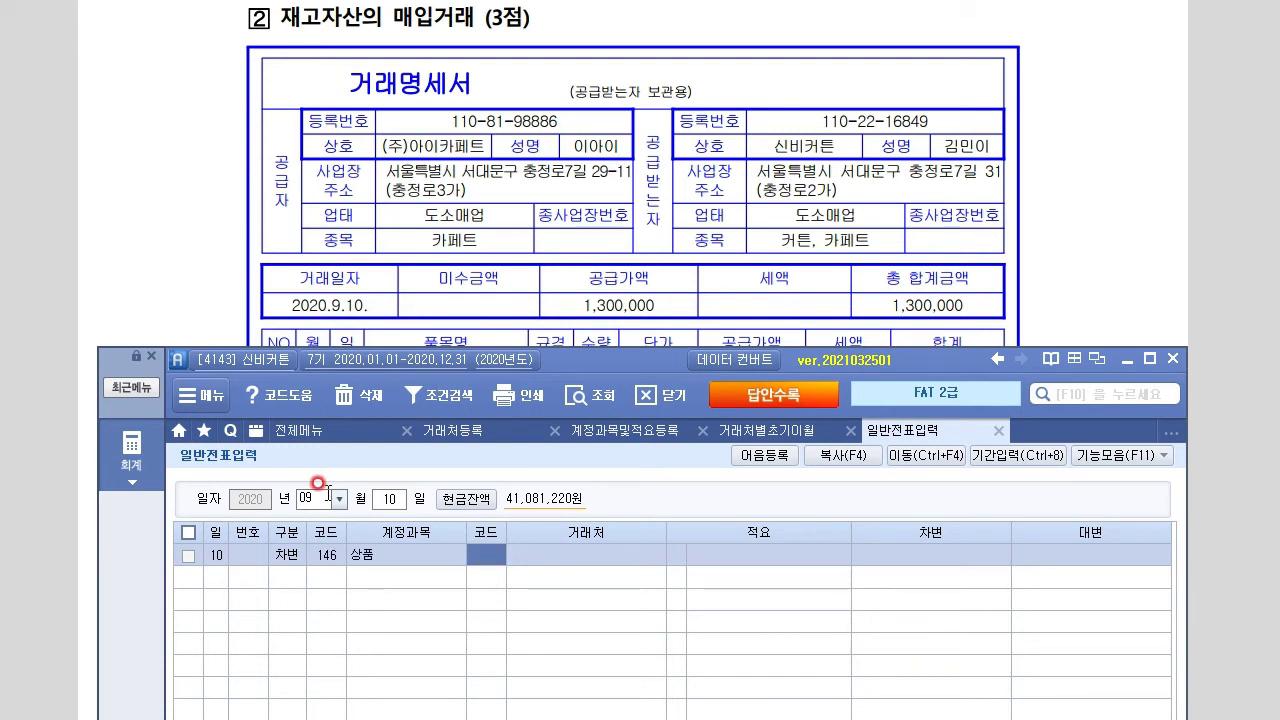
{"action": "key", "text": "Return"}
{"action": "key", "text": "Return"}
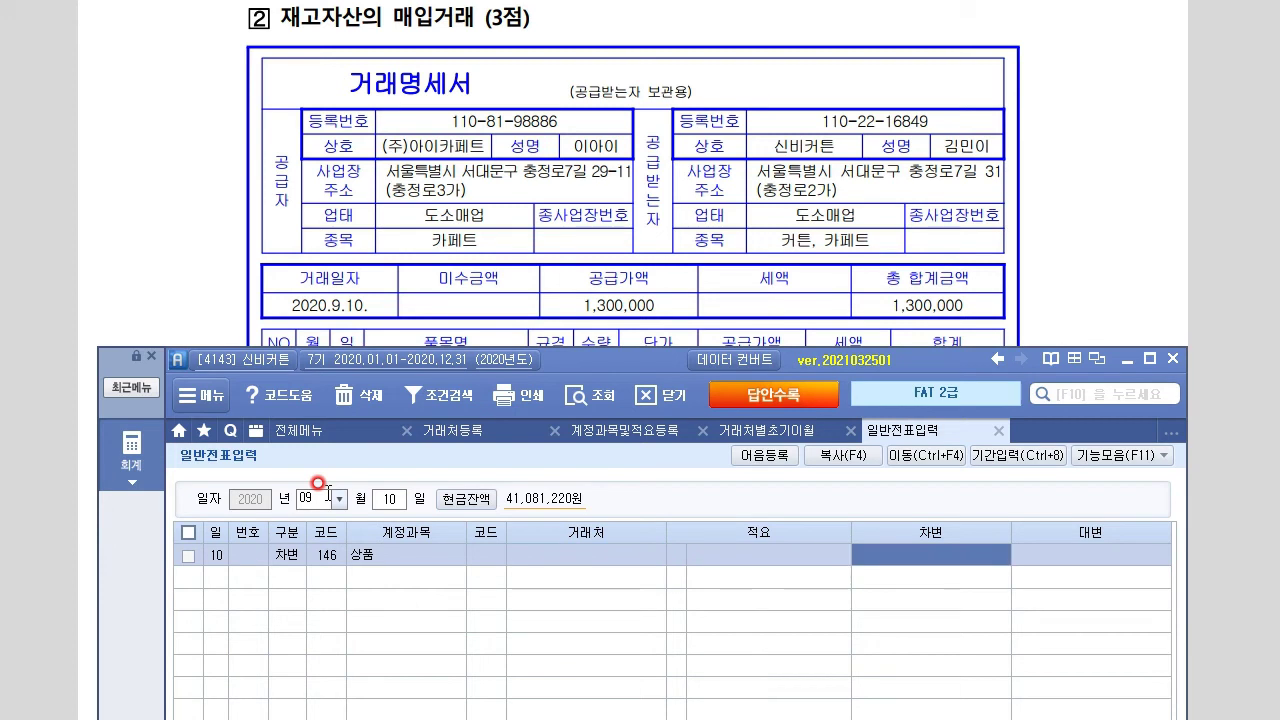
{"action": "type", "text": "13"}
{"action": "key", "text": "Return"}
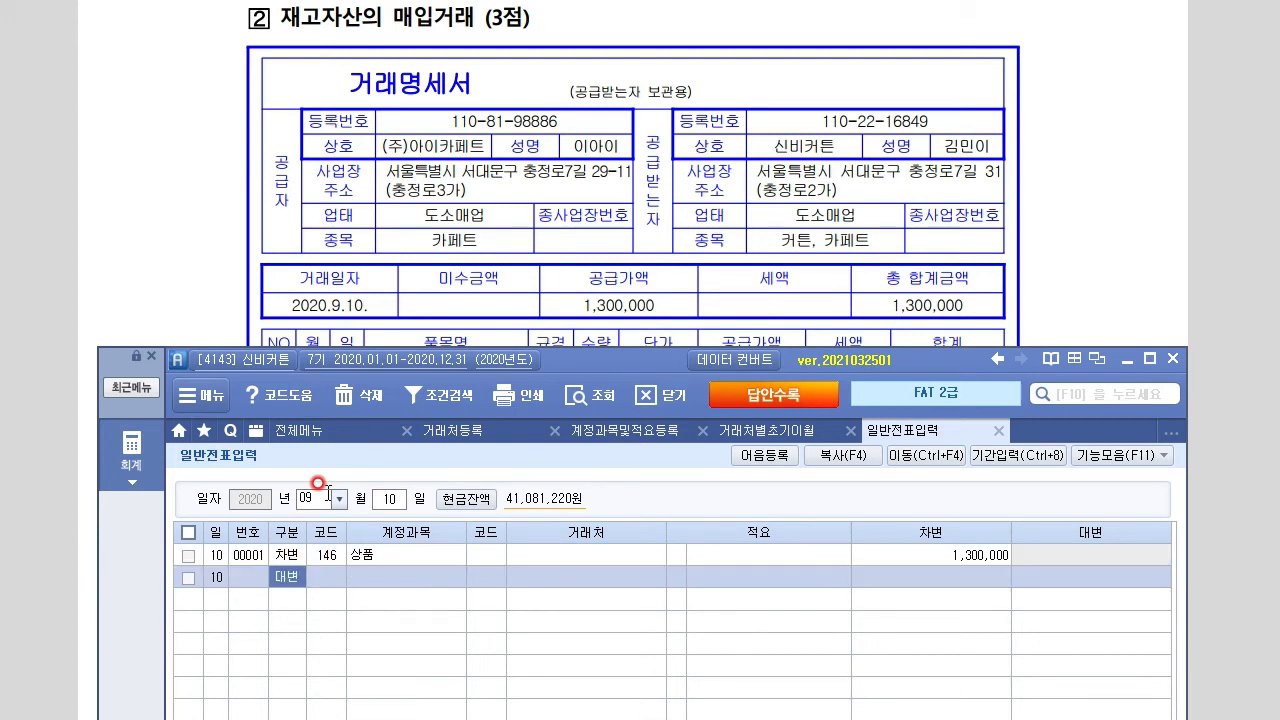
Credit 251 외상매입금 to supplier (주)아이카페트 for 1,300,000
{"action": "key", "text": "Return"}
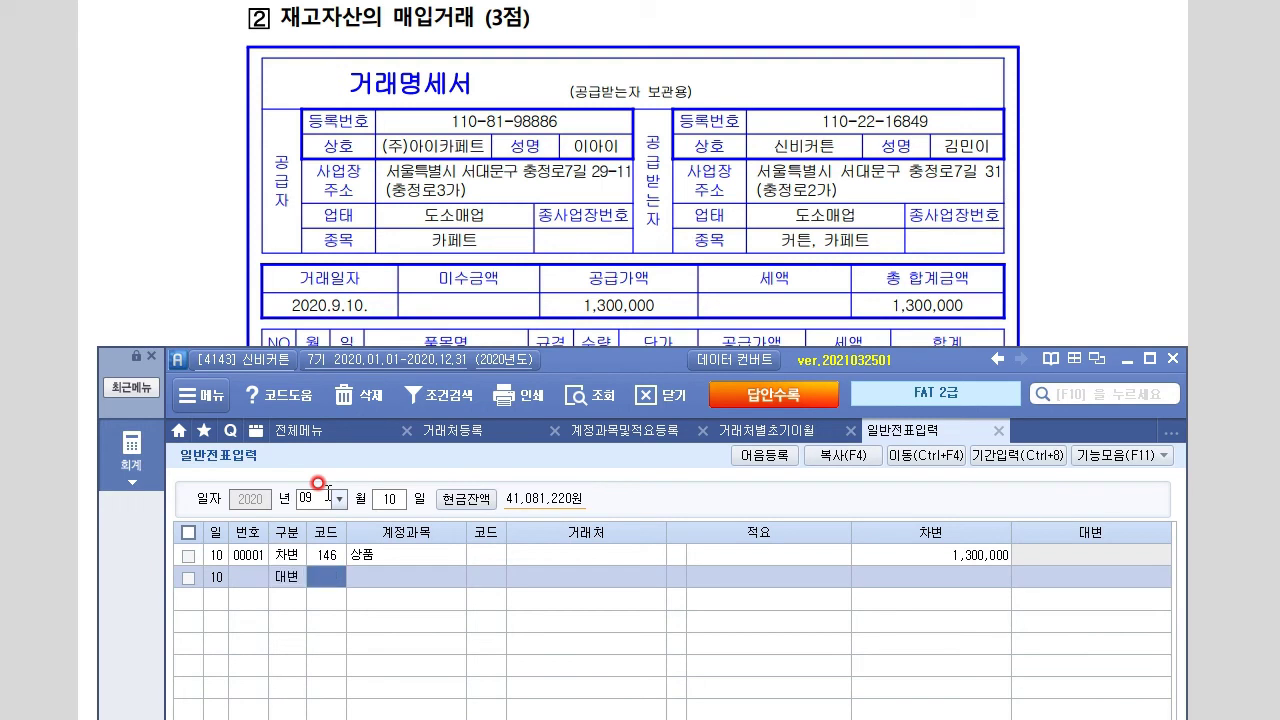
{"action": "type", "text": "251"}
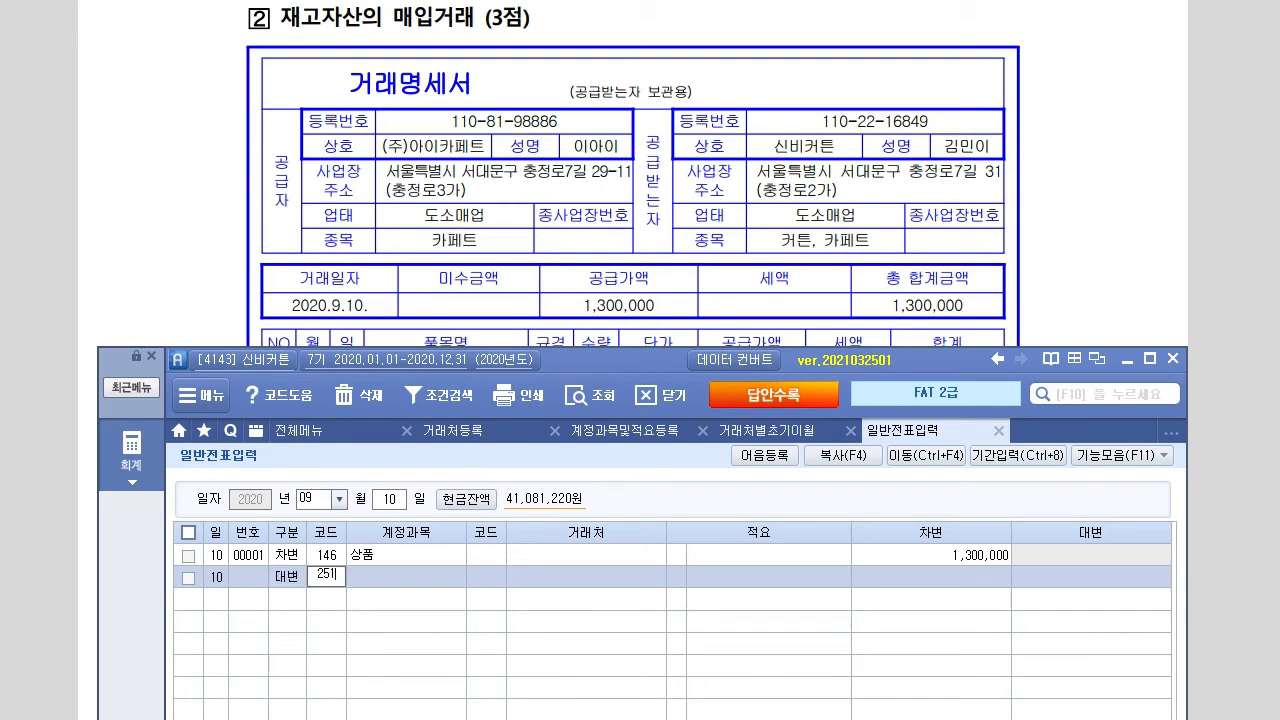
{"action": "key", "text": "Return"}
{"action": "type", "text": "아이"}
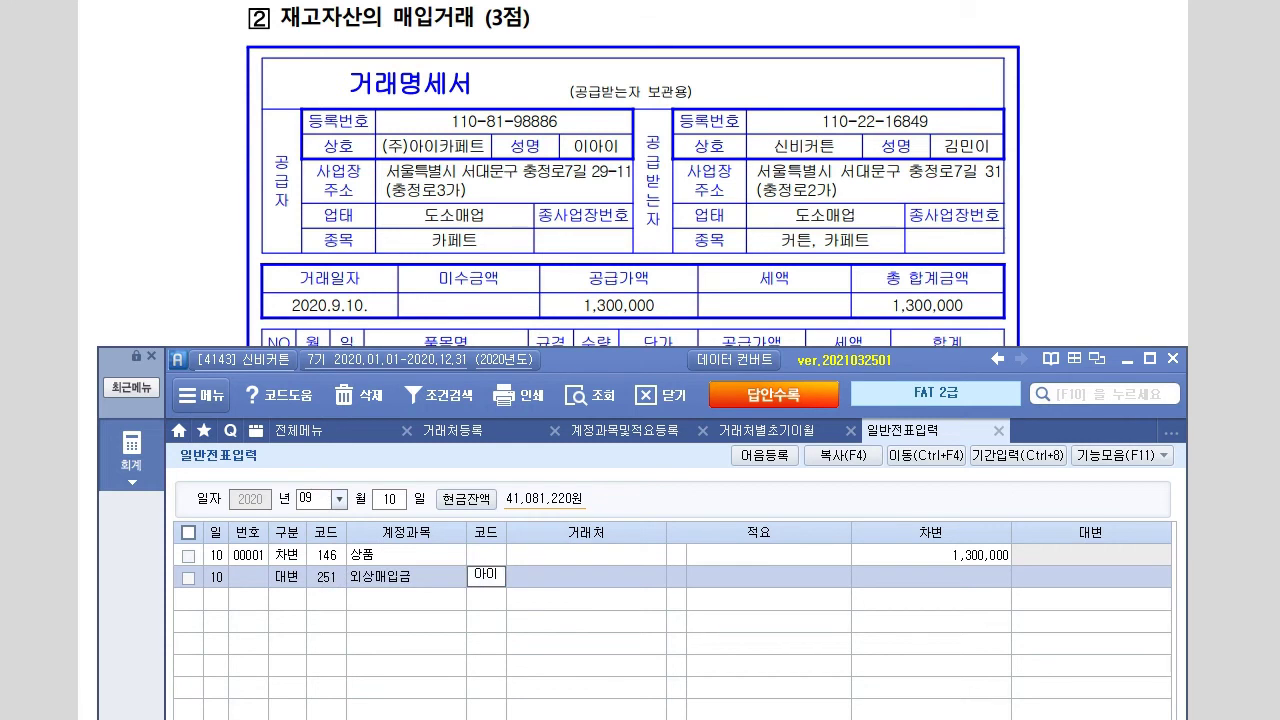
{"action": "key", "text": "Return"}
{"action": "key", "text": "Down"}
{"action": "key", "text": "Return"}
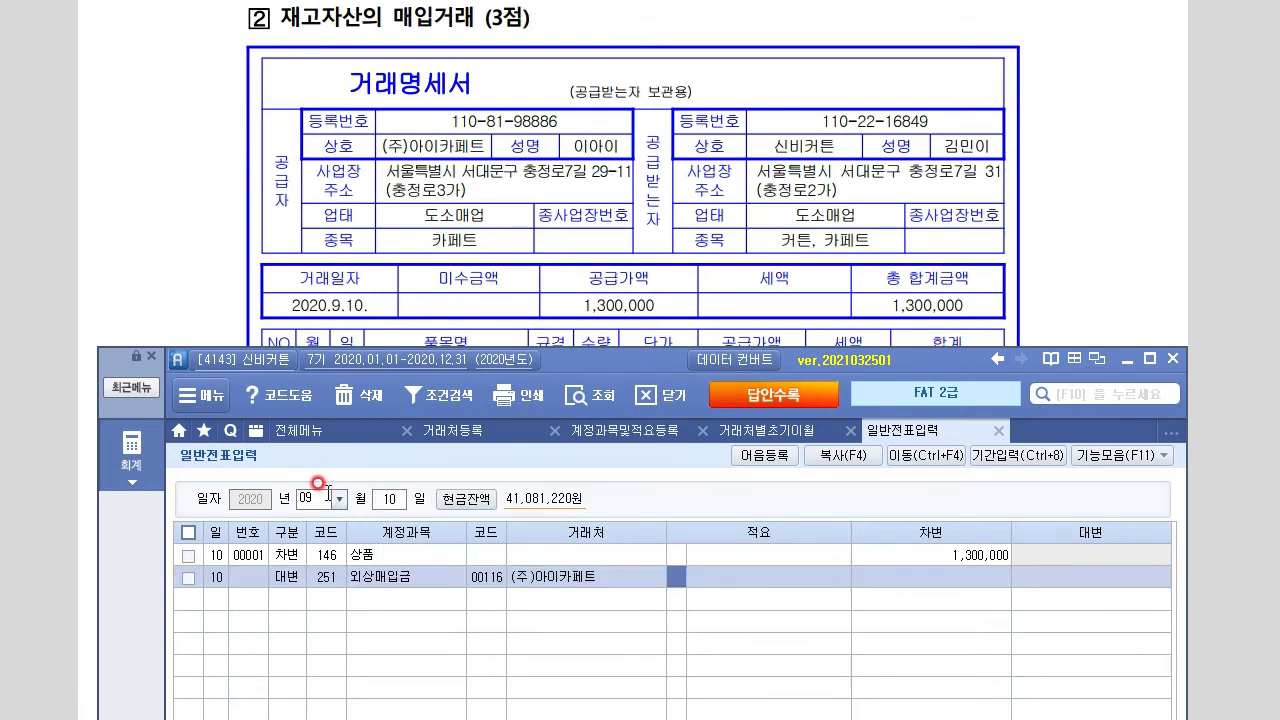
{"action": "key", "text": "Return"}
{"action": "key", "text": "Return"}
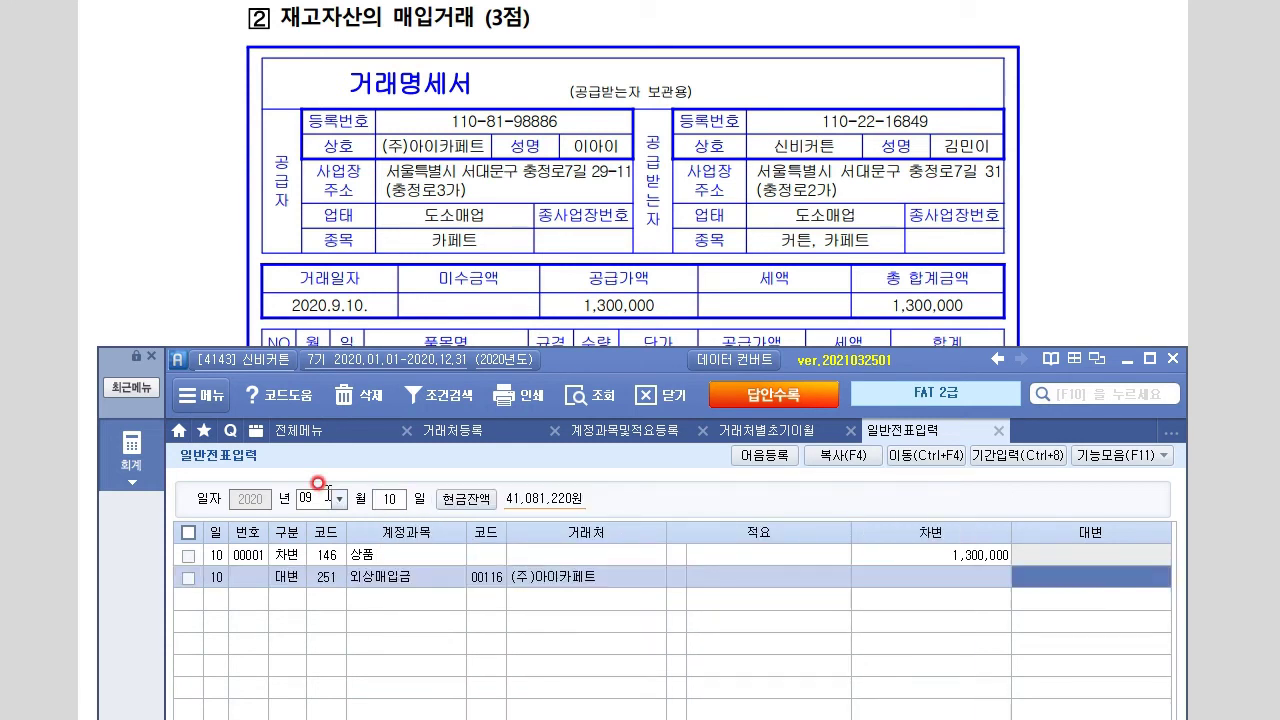
{"action": "type", "text": "1300000"}
{"action": "key", "text": "Return"}
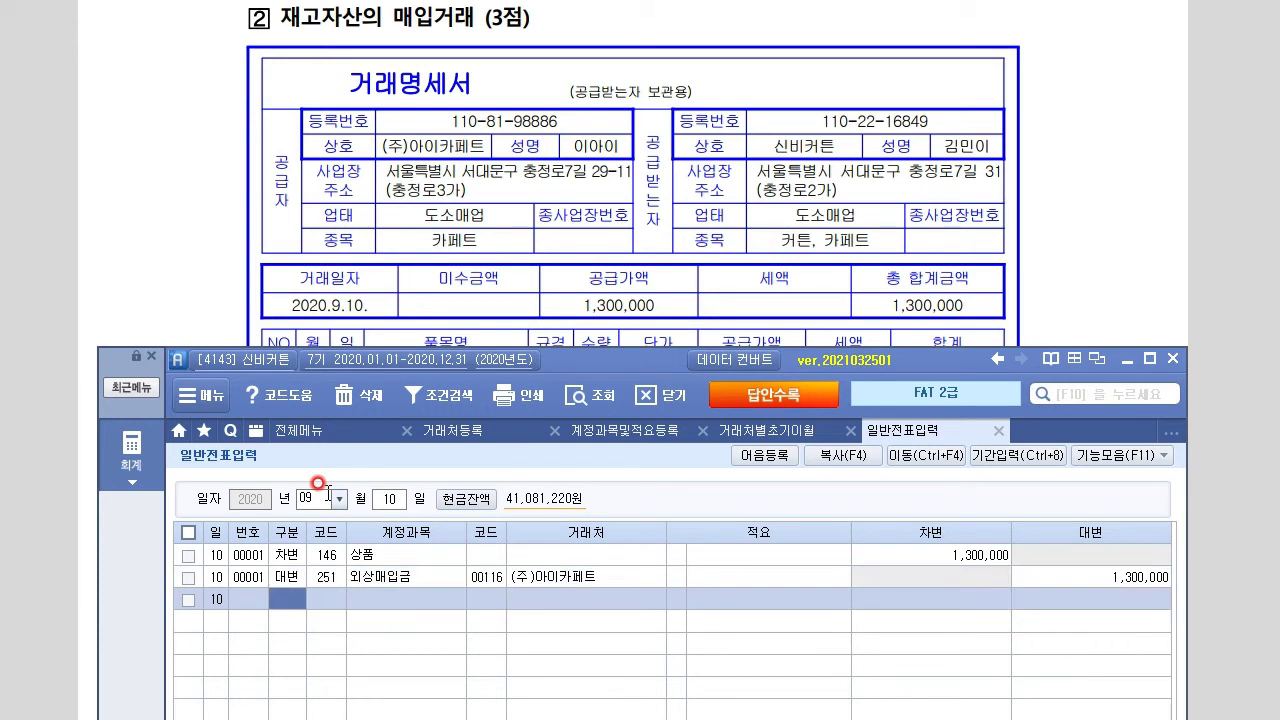
Underline the receipt's 7,000 amount, 자동세차 item and 2020/9/20 date in red
{"action": "left_click", "coordinate": [192, 292]}
{"action": "scroll", "coordinate": [193, 296], "scroll_direction": "down", "scroll_amount": 3}
{"action": "scroll", "coordinate": [192, 292], "scroll_direction": "down", "scroll_amount": 10}
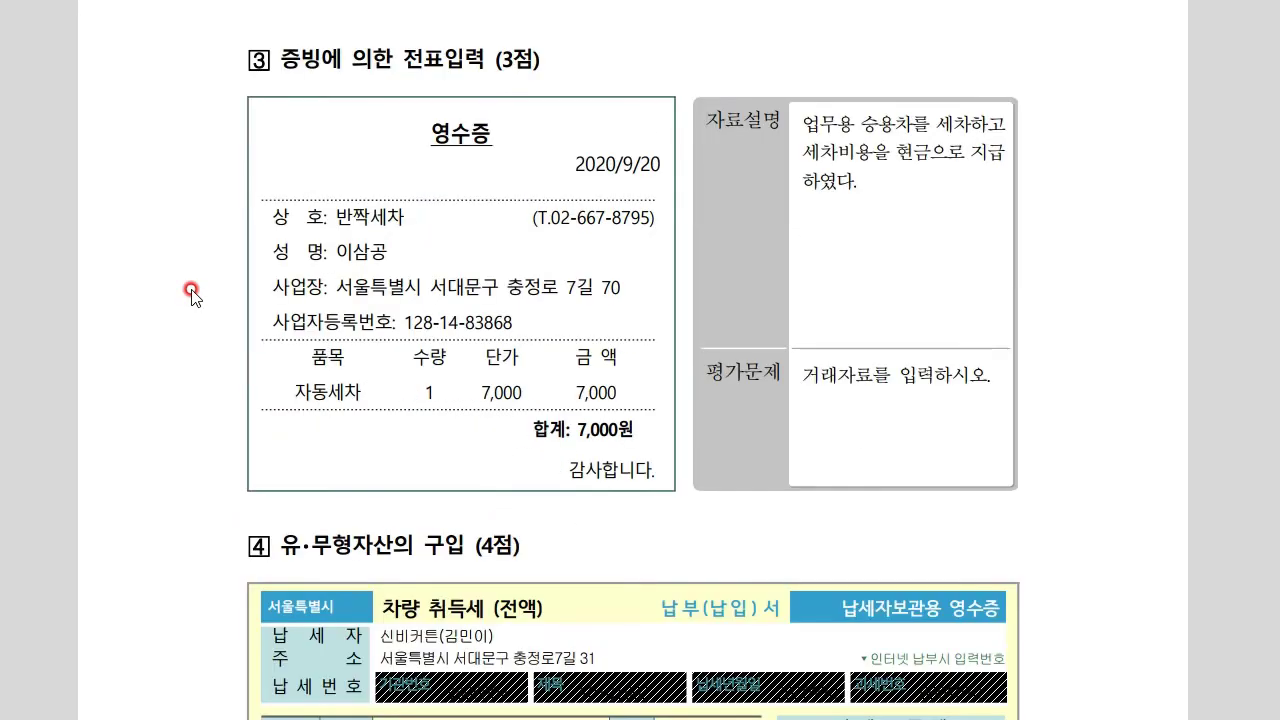
{"action": "scroll", "coordinate": [192, 292], "scroll_direction": "up", "scroll_amount": 2}
{"action": "scroll", "coordinate": [633, 363], "scroll_direction": "down", "scroll_amount": 1}
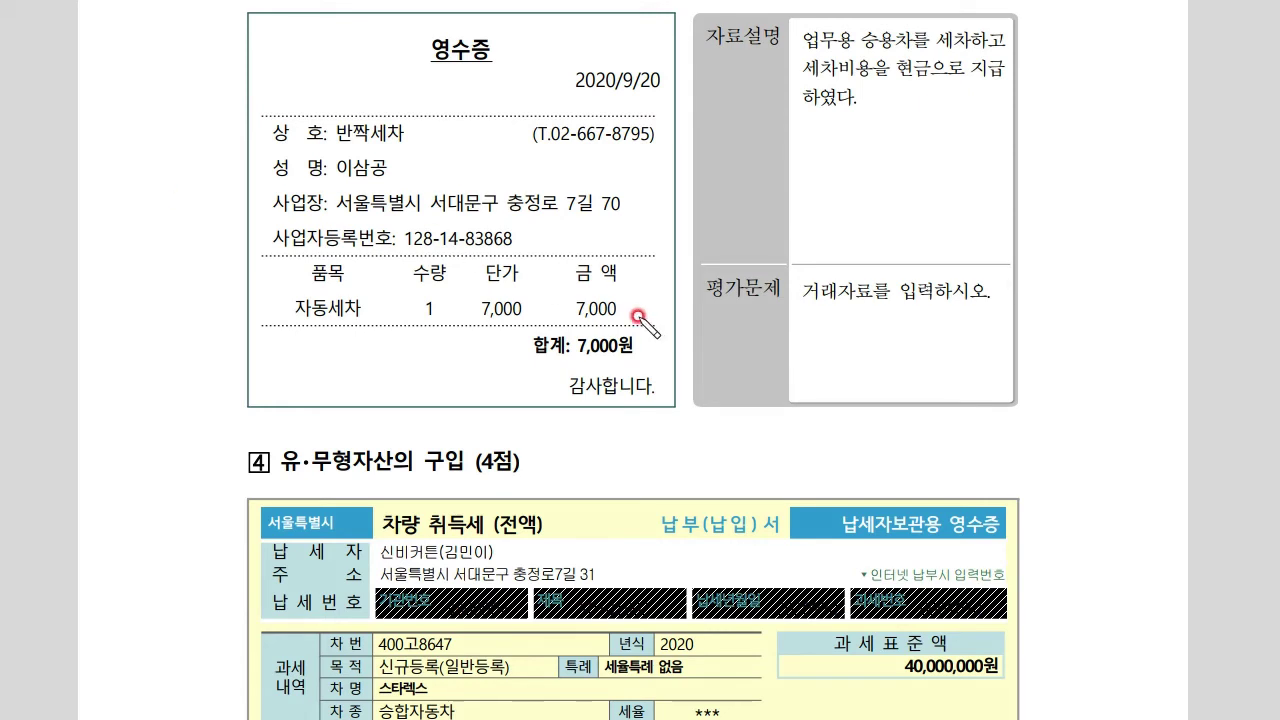
{"action": "left_click_drag", "start_coordinate": [570, 319], "coordinate": [645, 324]}
{"action": "left_click_drag", "start_coordinate": [289, 316], "coordinate": [395, 321]}
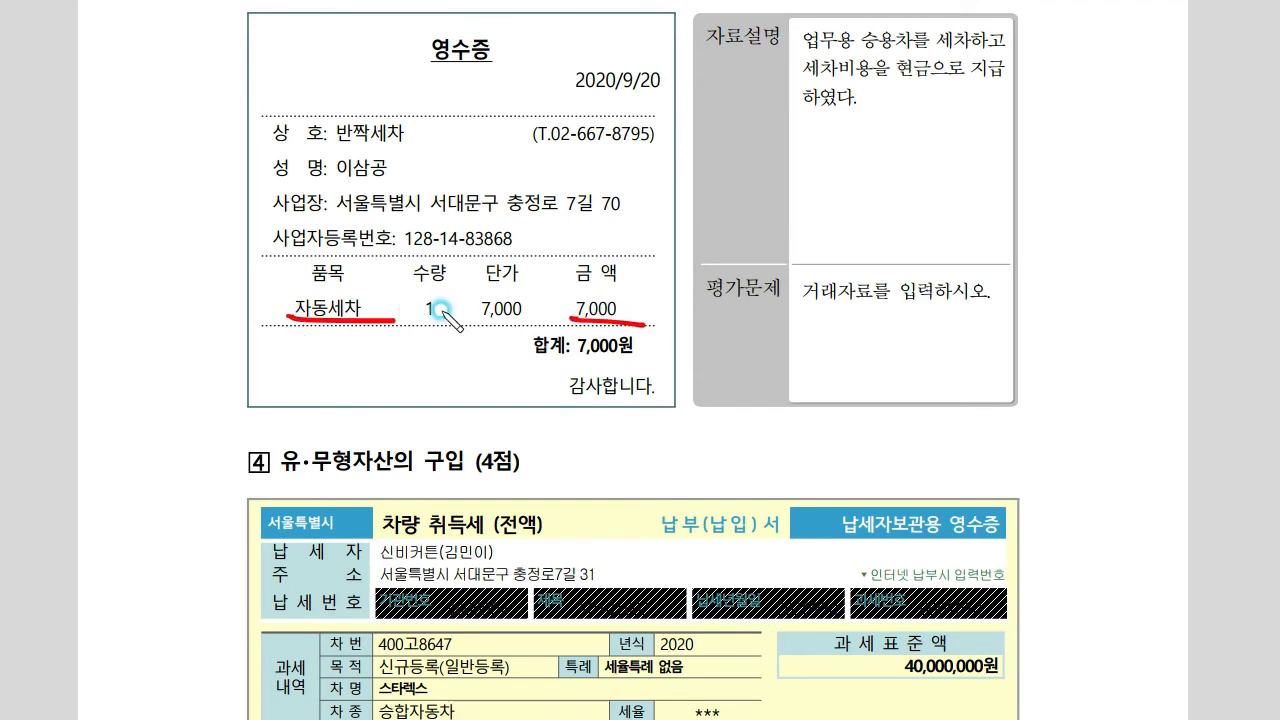
{"action": "left_click_drag", "start_coordinate": [556, 95], "coordinate": [667, 101]}
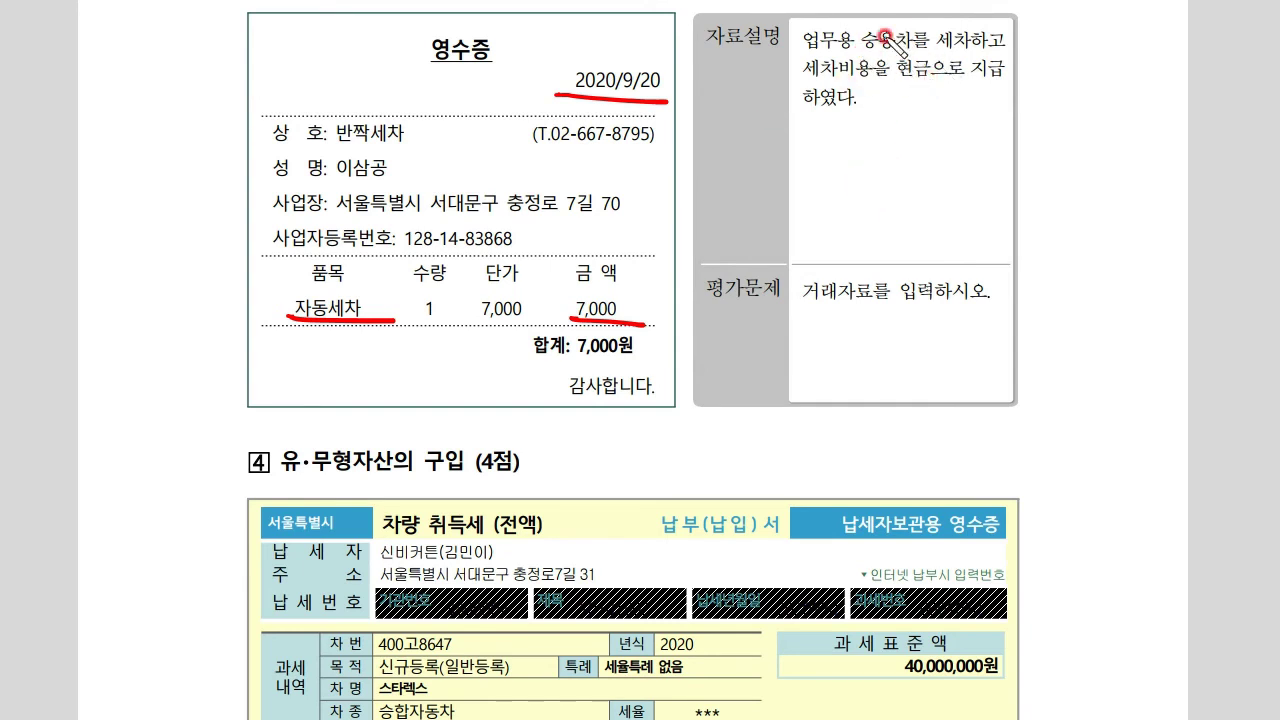
Handwrite the debit and credit account notes beside the receipt and circle its date
{"action": "mouse_move", "coordinate": [744, 145]}
{"action": "left_mouse_down"}
{"action": "mouse_move", "coordinate": [762, 166]}
{"action": "mouse_move", "coordinate": [812, 180]}
{"action": "mouse_move", "coordinate": [845, 152]}
{"action": "mouse_move", "coordinate": [835, 177]}
{"action": "mouse_move", "coordinate": [888, 170]}
{"action": "mouse_move", "coordinate": [898, 205]}
{"action": "left_mouse_up"}
{"action": "mouse_move", "coordinate": [987, 133]}
{"action": "left_mouse_down"}
{"action": "mouse_move", "coordinate": [1018, 188]}
{"action": "mouse_move", "coordinate": [1068, 184]}
{"action": "mouse_move", "coordinate": [1088, 203]}
{"action": "left_mouse_up"}
{"action": "left_click_drag", "start_coordinate": [926, 183], "coordinate": [958, 197]}
{"action": "left_click_drag", "start_coordinate": [1070, 210], "coordinate": [1112, 224]}
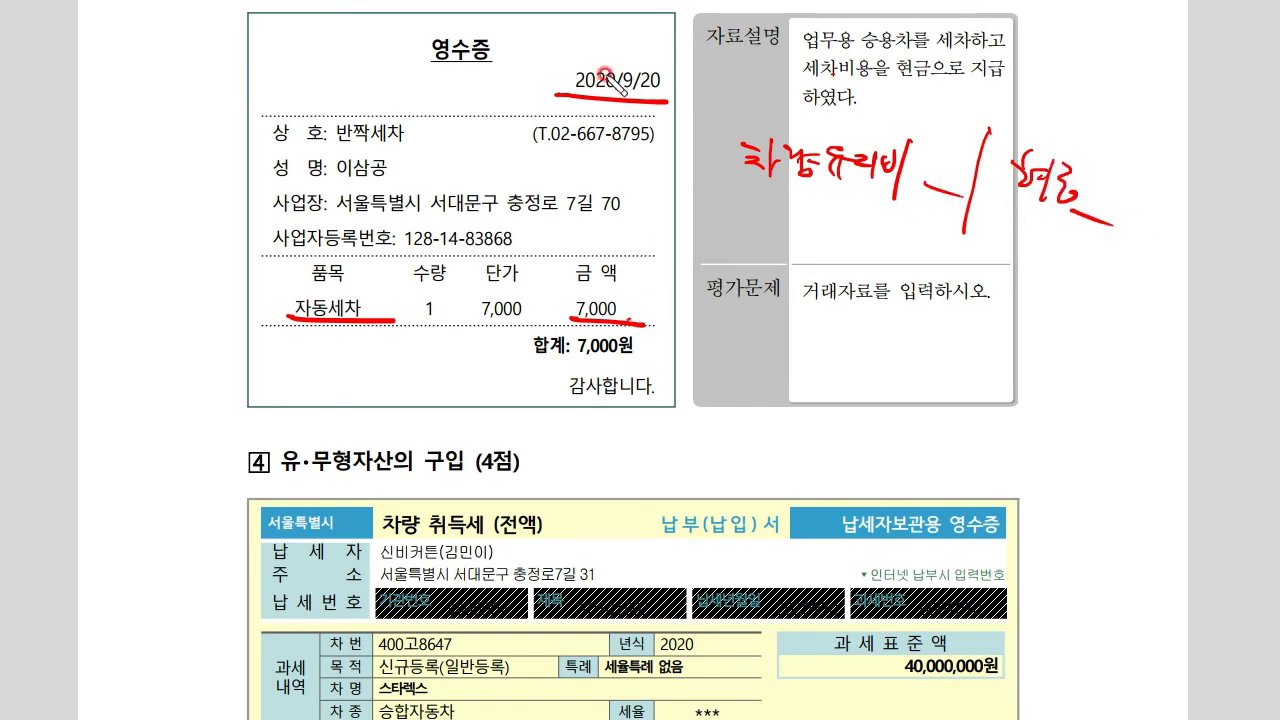
{"action": "left_click_drag", "start_coordinate": [669, 93], "coordinate": [672, 110]}
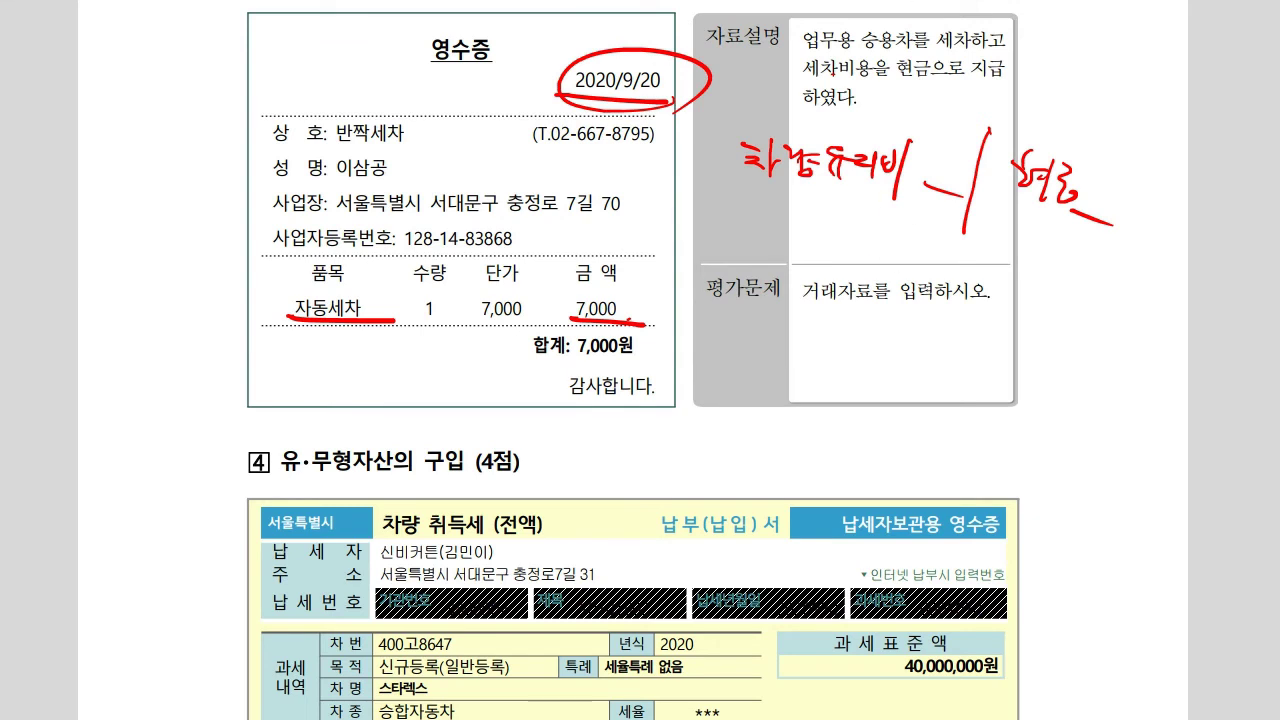
{"action": "key", "text": "alt+Tab"}
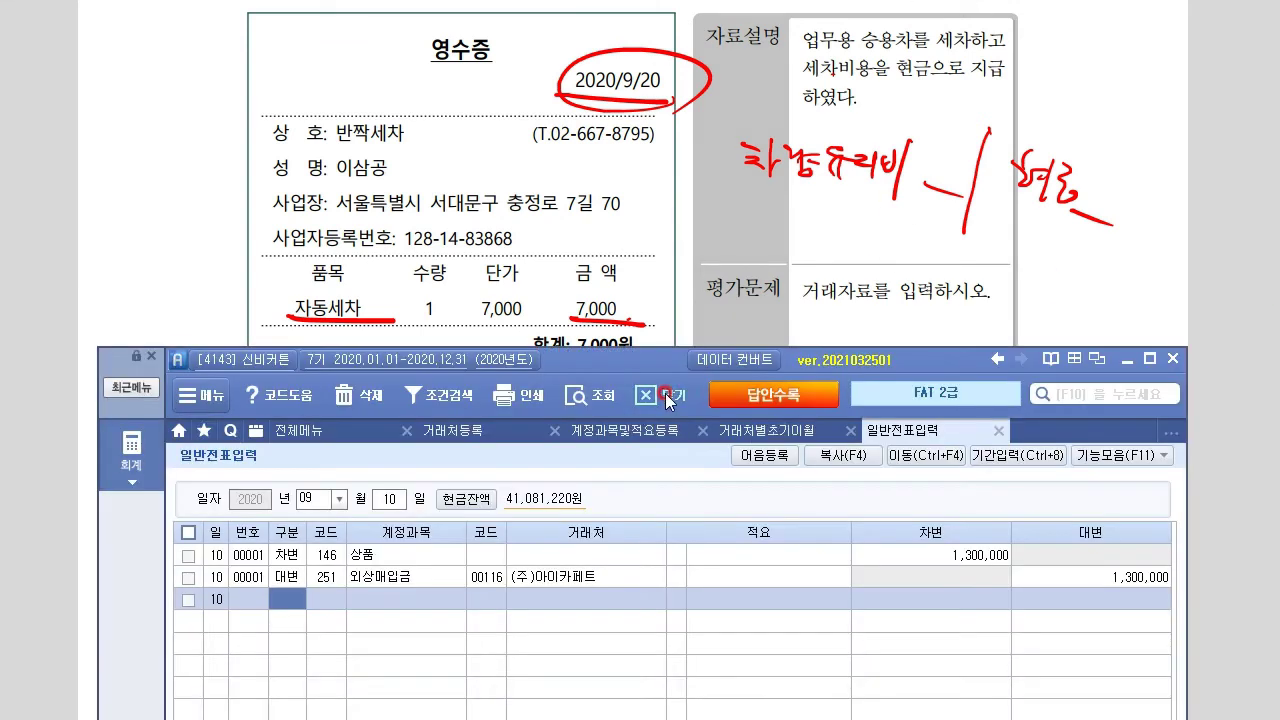
Set the new voucher's day to 09/20
{"action": "mouse_move", "coordinate": [650, 367]}
{"action": "left_mouse_down"}
{"action": "mouse_move", "coordinate": [664, 405]}
{"action": "mouse_move", "coordinate": [662, 383]}
{"action": "left_mouse_up"}
{"action": "left_click", "coordinate": [313, 517]}
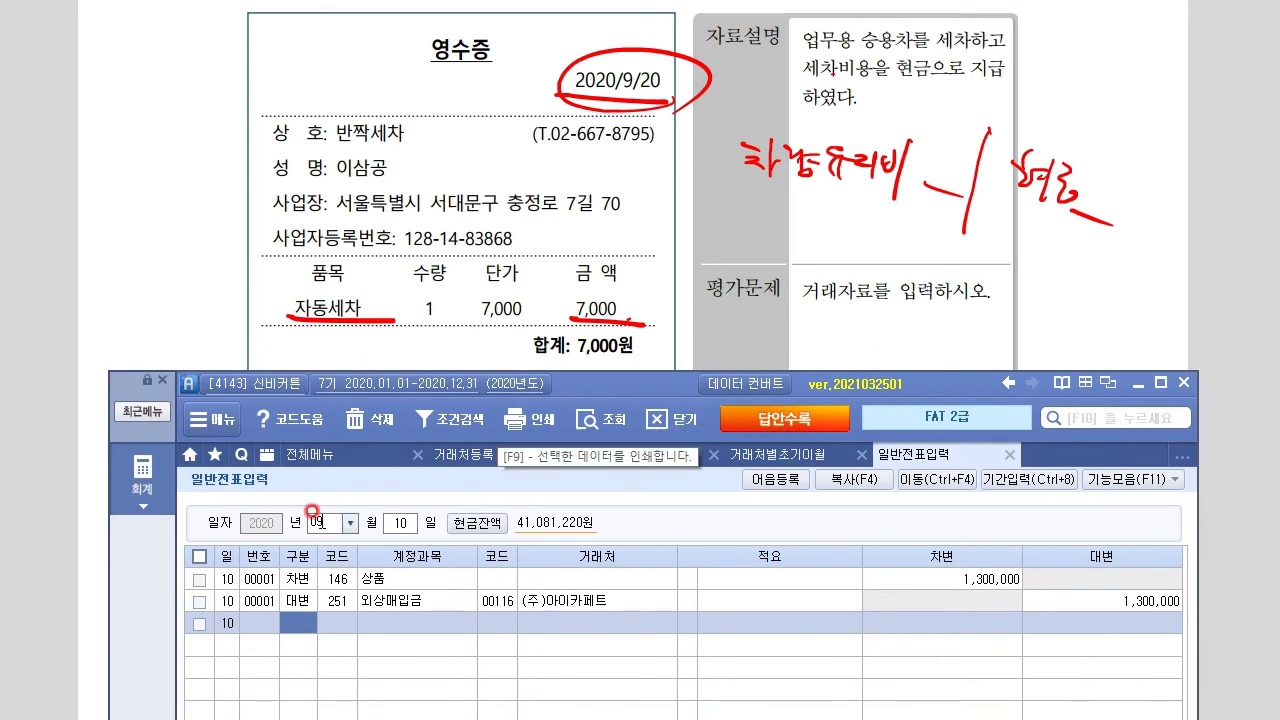
{"action": "left_click", "coordinate": [991, 574]}
{"action": "key", "text": "Return"}
{"action": "type", "text": "20"}
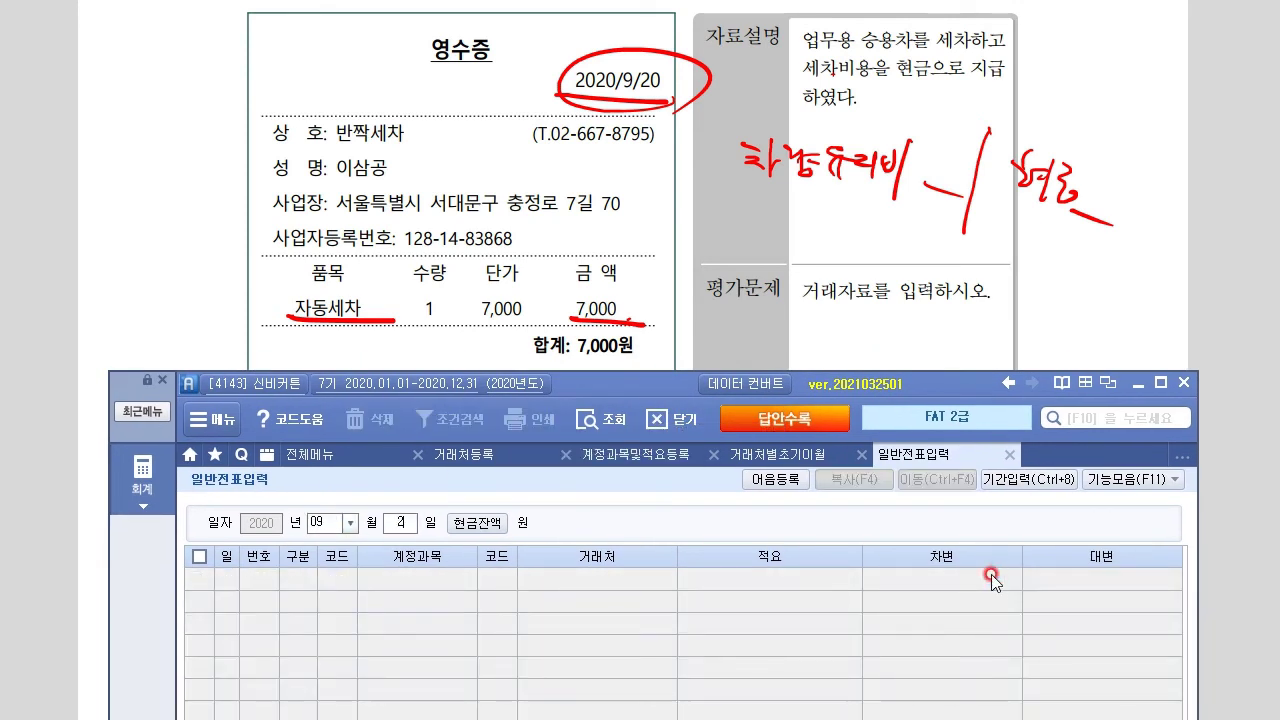
{"action": "key", "text": "Return"}
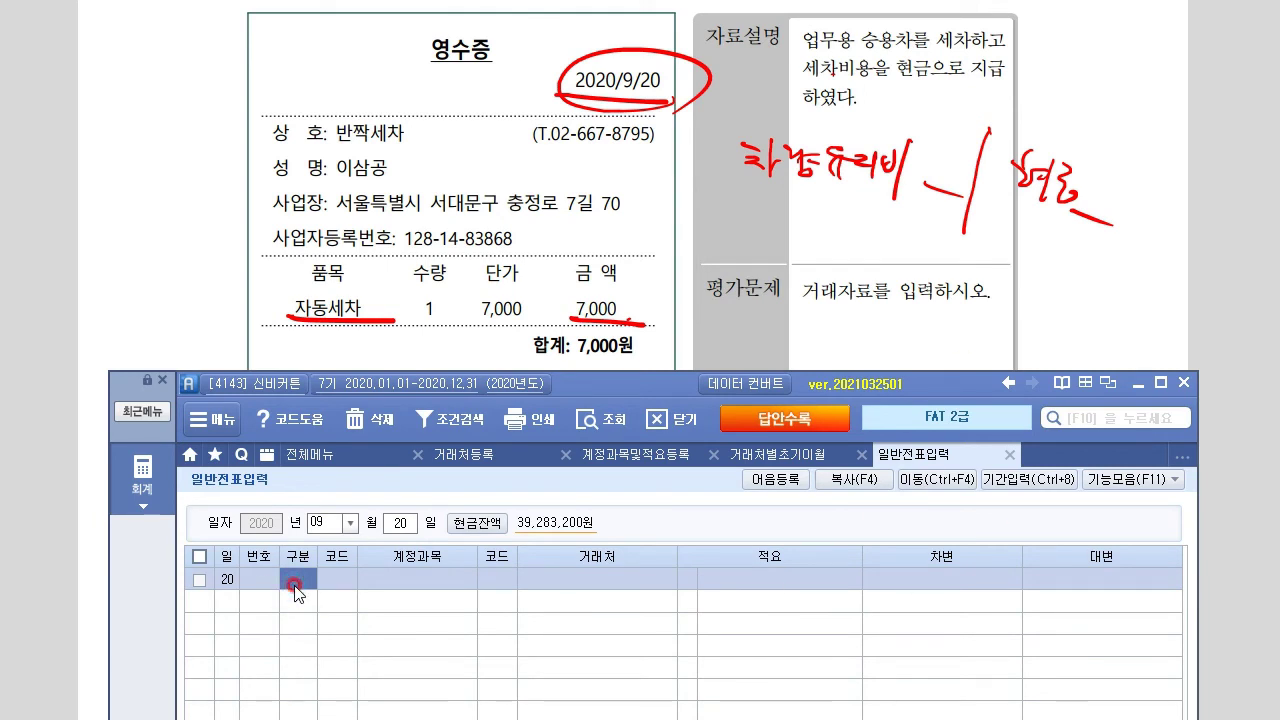
Debit 822 차량유지비 for 7,000
{"action": "type", "text": "3"}
{"action": "key", "text": "Return"}
{"action": "type", "text": "차량"}
{"action": "key", "text": "Return"}
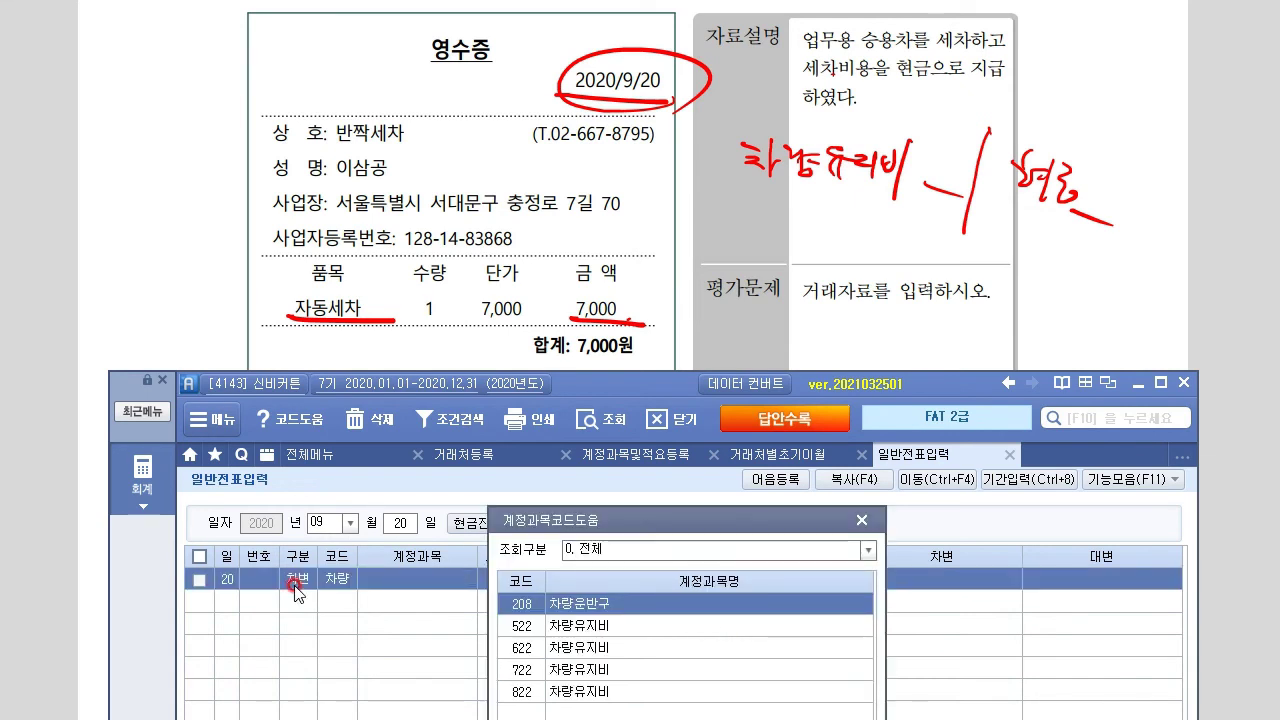
{"action": "key", "text": "Down"}
{"action": "key", "text": "Down"}
{"action": "key", "text": "Down"}
{"action": "key", "text": "Down"}
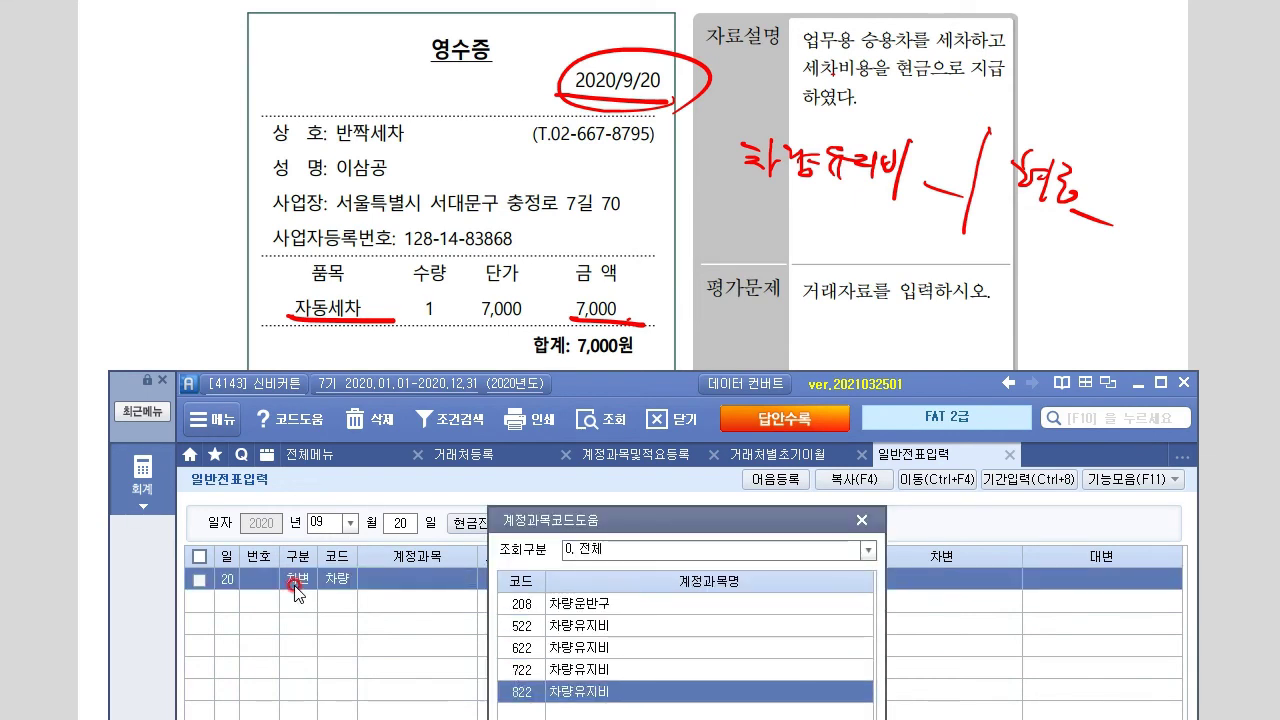
{"action": "key", "text": "Return"}
{"action": "key", "text": "Return"}
{"action": "key", "text": "Return"}
{"action": "key", "text": "Return"}
{"action": "type", "text": "7000"}
Credit 101 현금 for 7,000
{"action": "key", "text": "Return"}
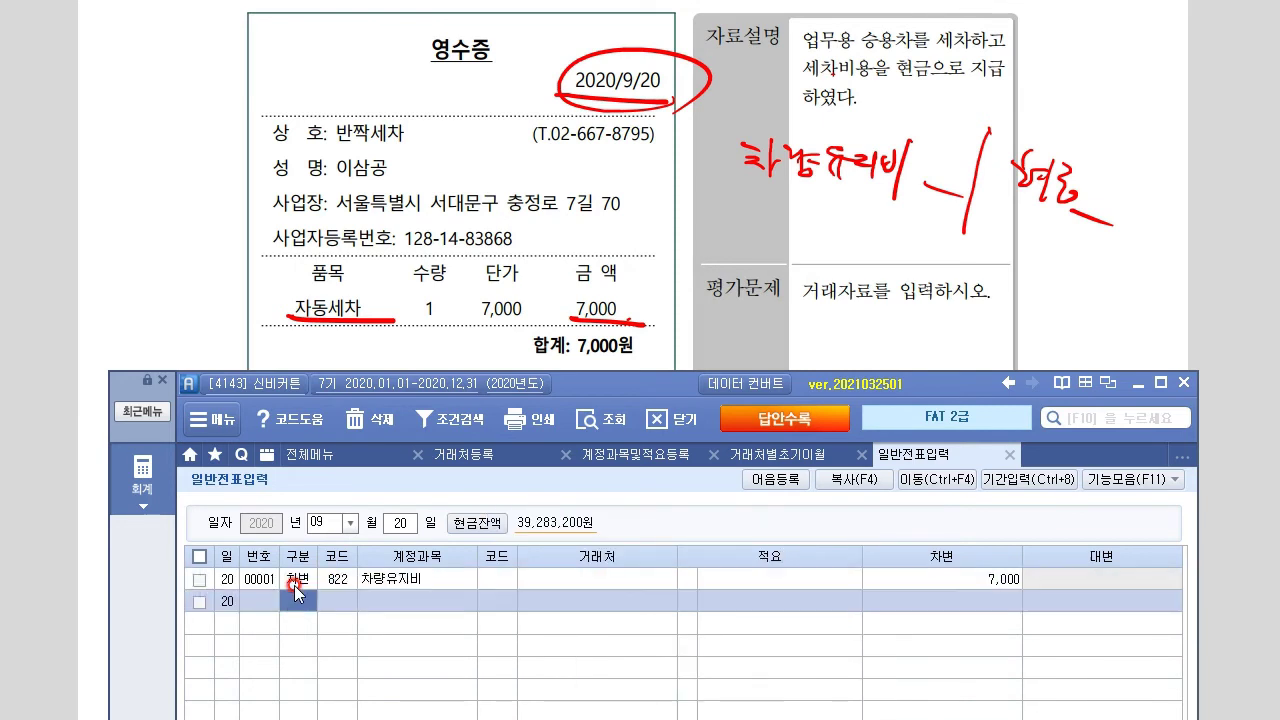
{"action": "type", "text": "4101"}
{"action": "key", "text": "Return"}
{"action": "key", "text": "Return"}
{"action": "key", "text": "Return"}
{"action": "key", "text": "Return"}
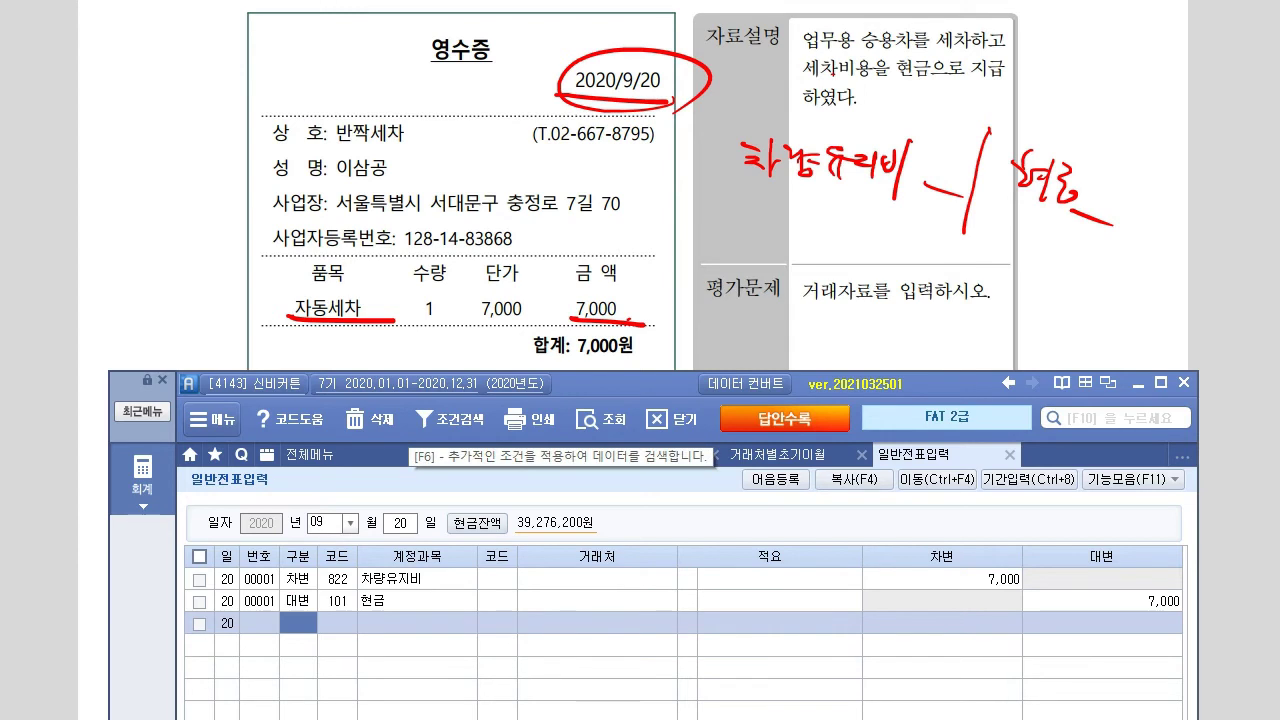
{"action": "key", "text": "e"}
{"action": "key", "text": "w"}
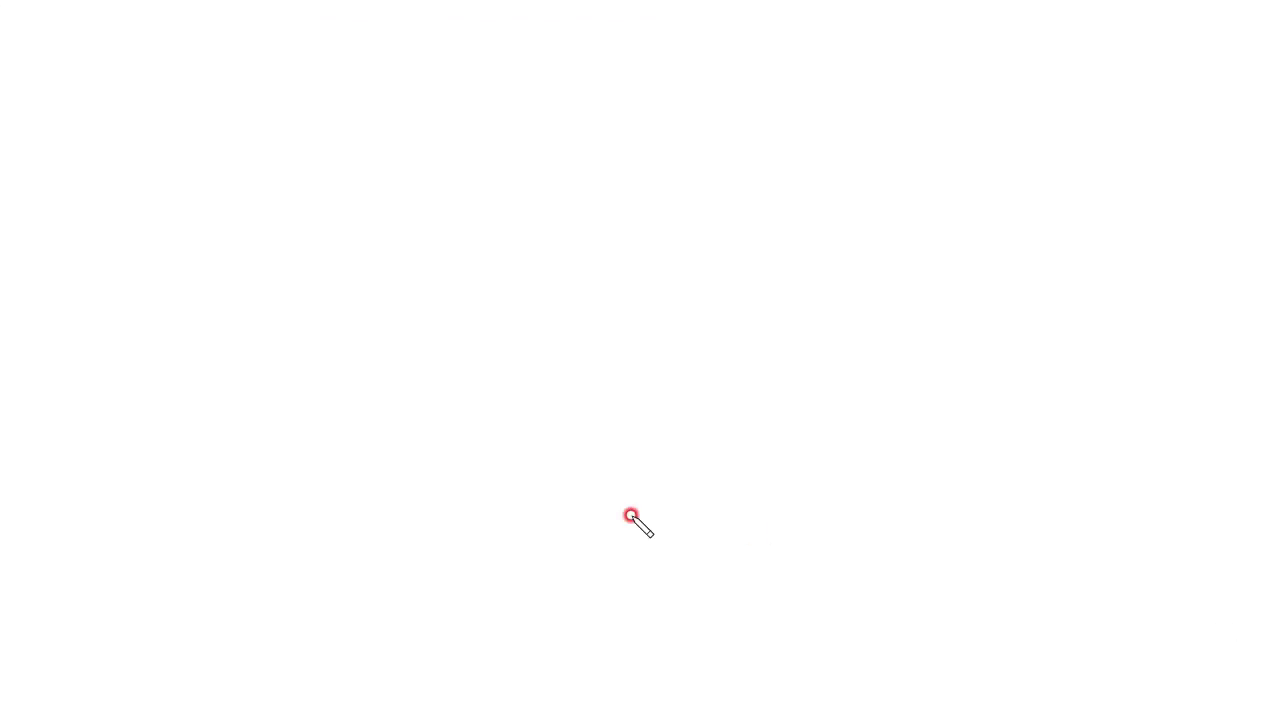
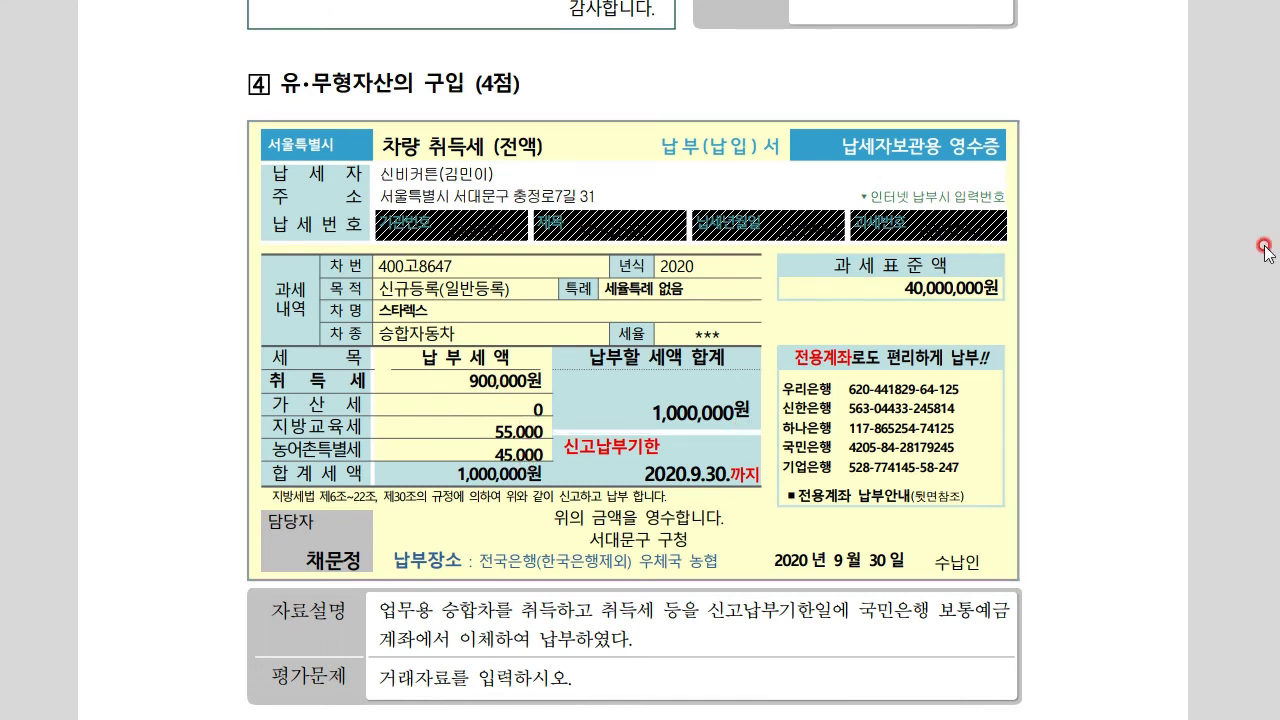
Circle the tax total on the receipt, then clear the mark and scroll down the exam page
{"action": "mouse_move", "coordinate": [810, 435]}
{"action": "left_mouse_down"}
{"action": "mouse_move", "coordinate": [826, 410]}
{"action": "mouse_move", "coordinate": [783, 433]}
{"action": "left_mouse_up"}
{"action": "key", "text": "Escape"}
{"action": "scroll", "coordinate": [1079, 546], "scroll_direction": "down", "scroll_amount": 3}
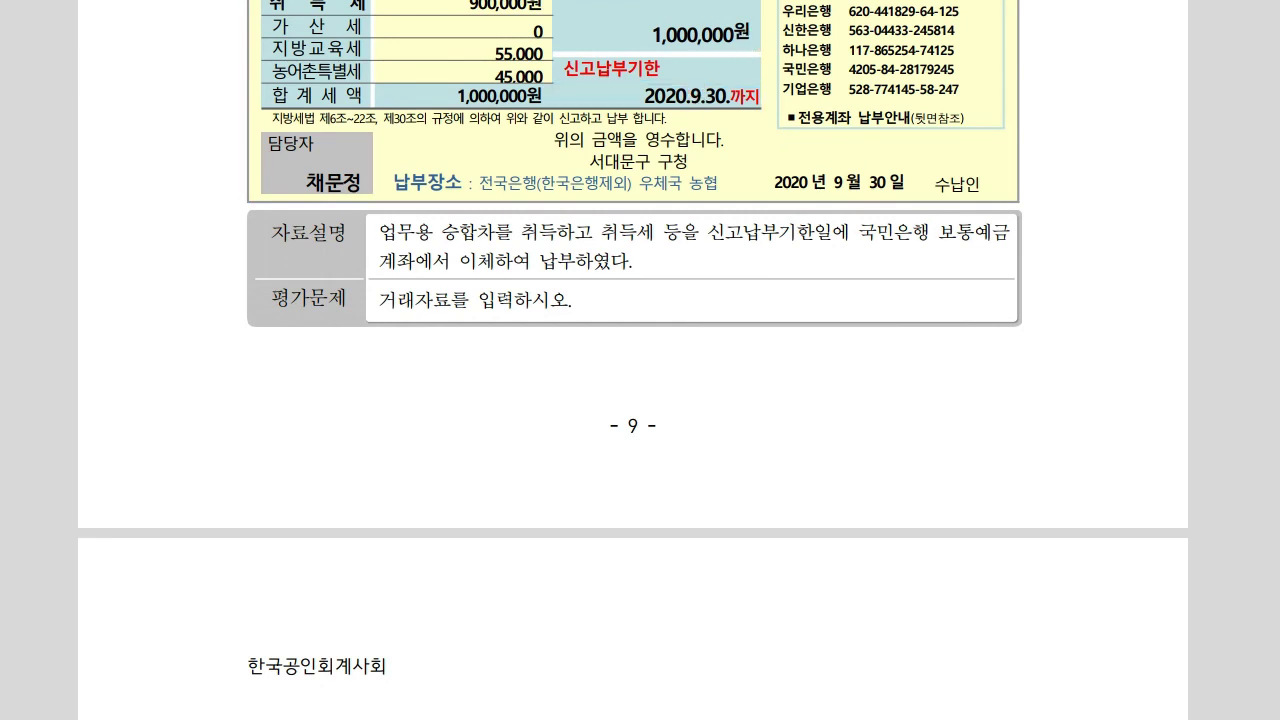
Set the voucher day to 30 and mark 취득세 as 차량운반구 on the explanation sketch
{"action": "key", "text": "alt+Tab"}
{"action": "left_click_drag", "start_coordinate": [637, 374], "coordinate": [622, 345]}
{"action": "left_click", "coordinate": [374, 494]}
{"action": "type", "text": "30"}
{"action": "key", "text": "Return"}
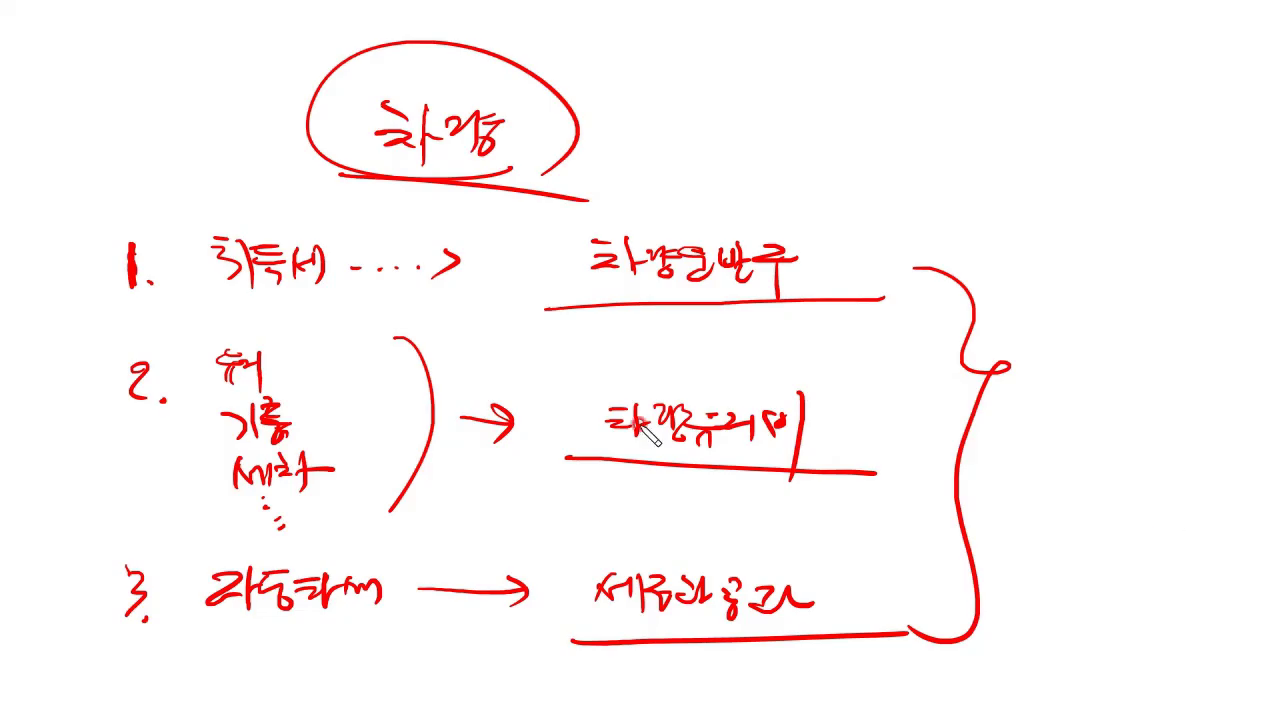
{"action": "left_click_drag", "start_coordinate": [232, 292], "coordinate": [412, 291]}
{"action": "left_click_drag", "start_coordinate": [854, 278], "coordinate": [847, 314]}
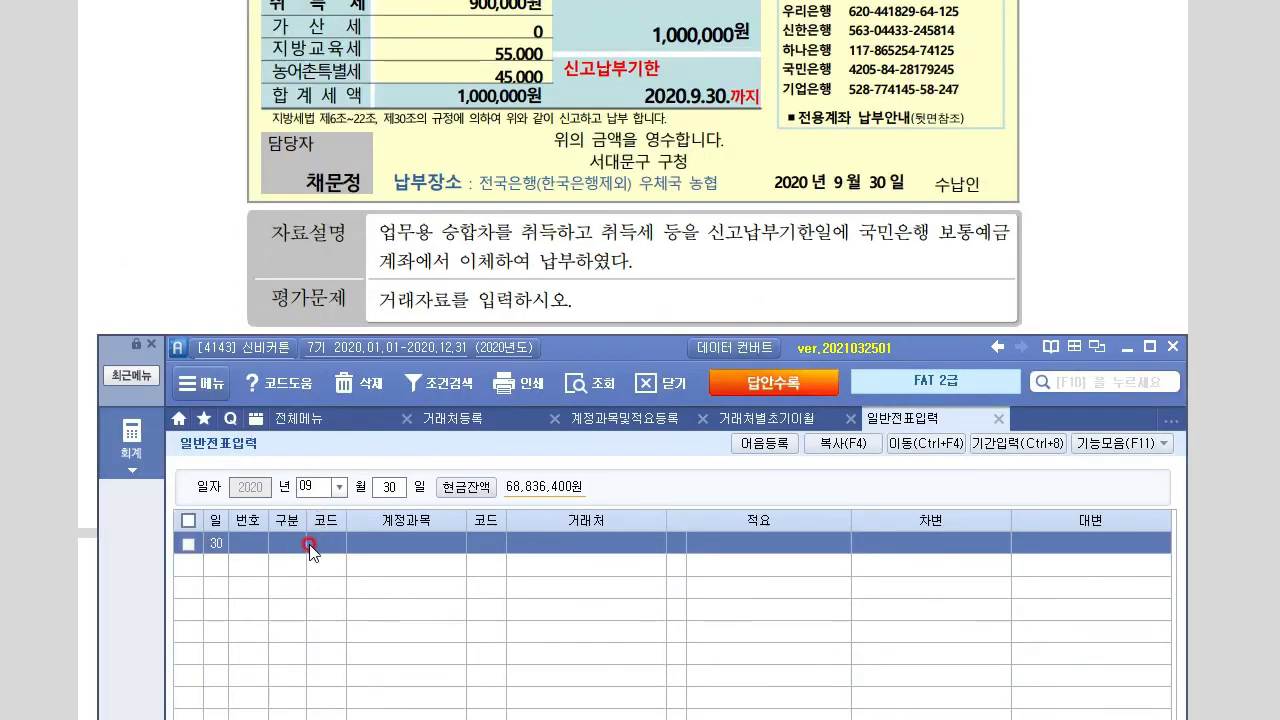
Debit 208 차량운반구 for 1,000,000
{"action": "left_click", "coordinate": [740, 627]}
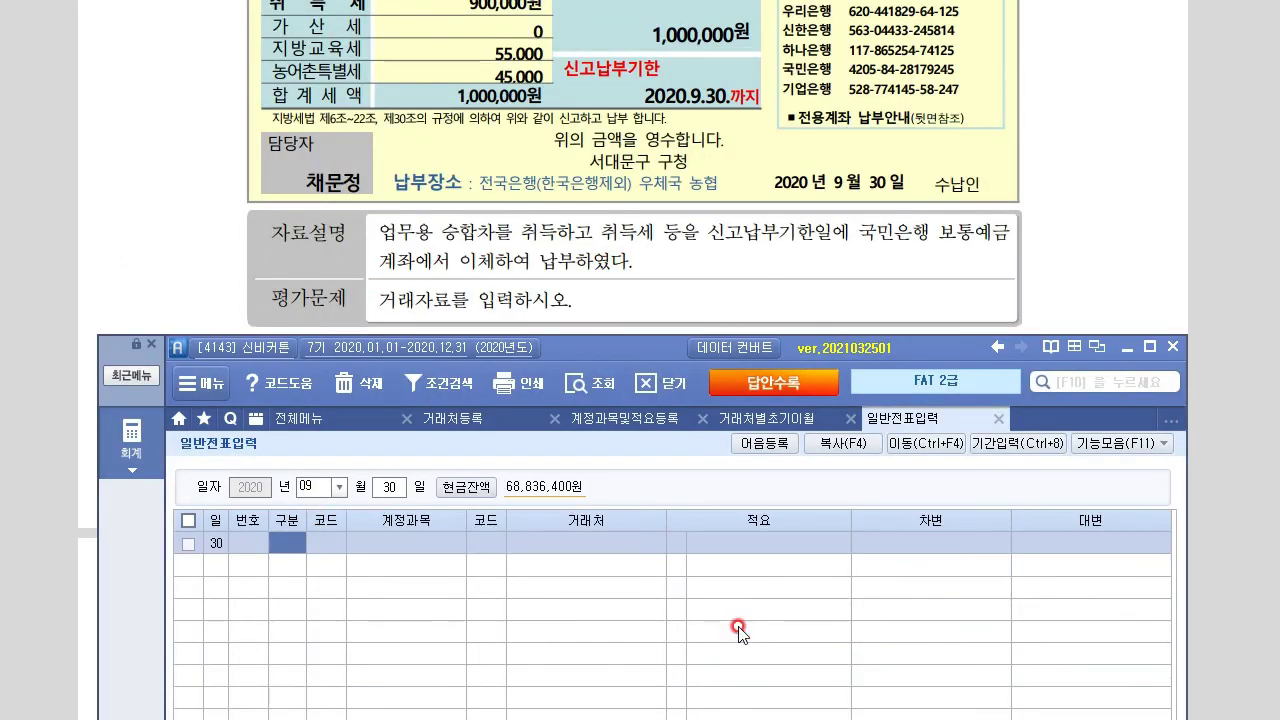
{"action": "type", "text": "3"}
{"action": "key", "text": "Return"}
{"action": "type", "text": "208"}
{"action": "key", "text": "Return"}
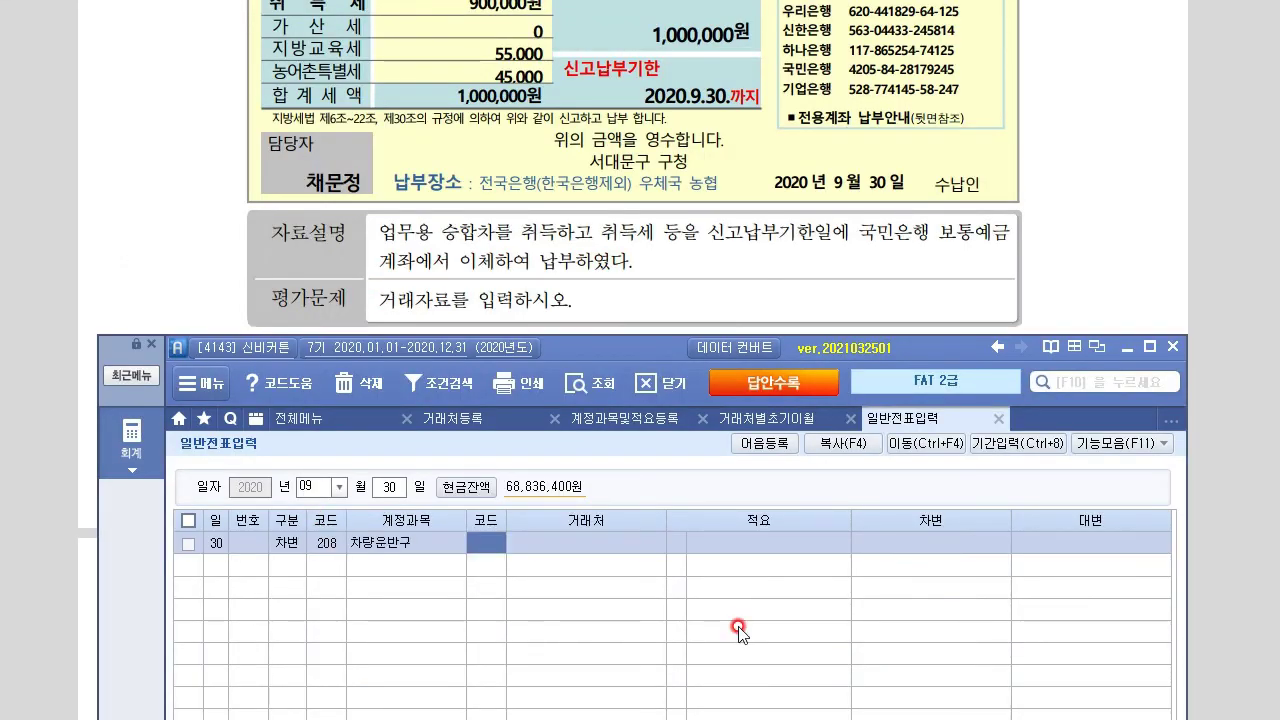
{"action": "key", "text": "Return"}
{"action": "key", "text": "Return"}
{"action": "key", "text": "Return"}
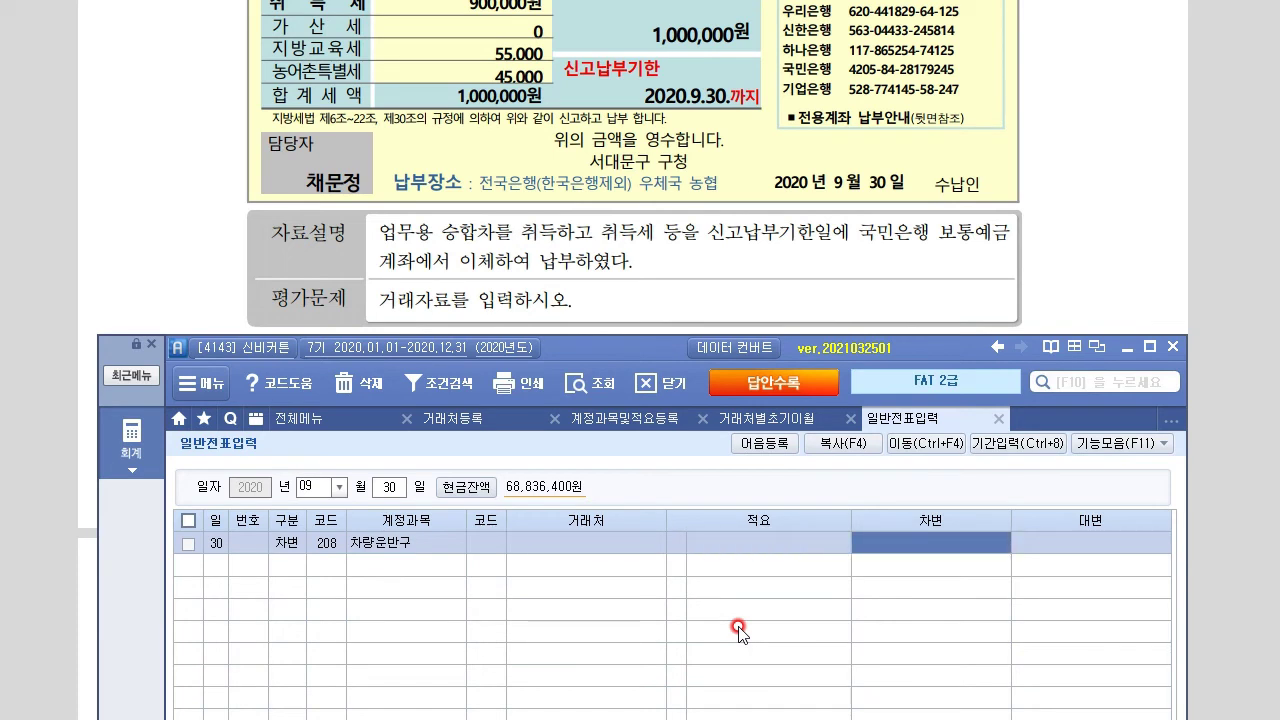
{"action": "type", "text": "1000"}
{"action": "key", "text": "Return"}
Credit 103 보통예금 1,000,000 with trading partner 국민은행(보통)
{"action": "type", "text": "4"}
{"action": "key", "text": "Return"}
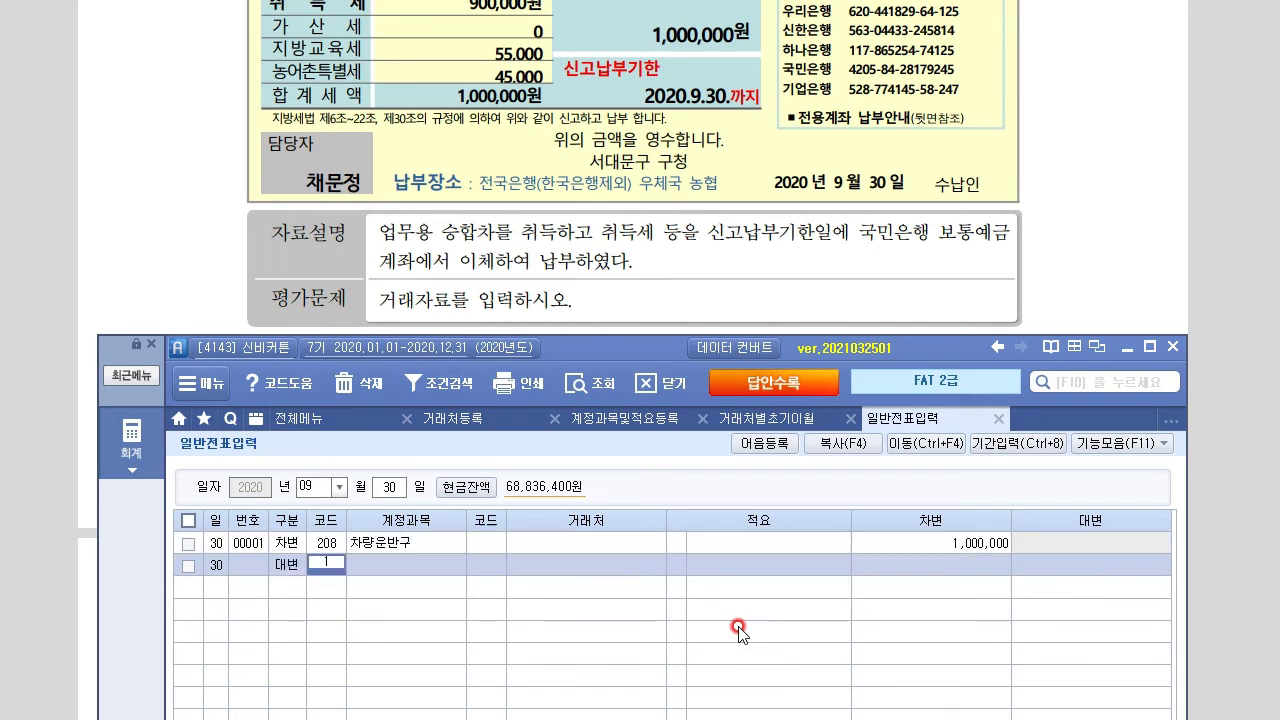
{"action": "type", "text": "103"}
{"action": "key", "text": "Return"}
{"action": "type", "text": "국"}
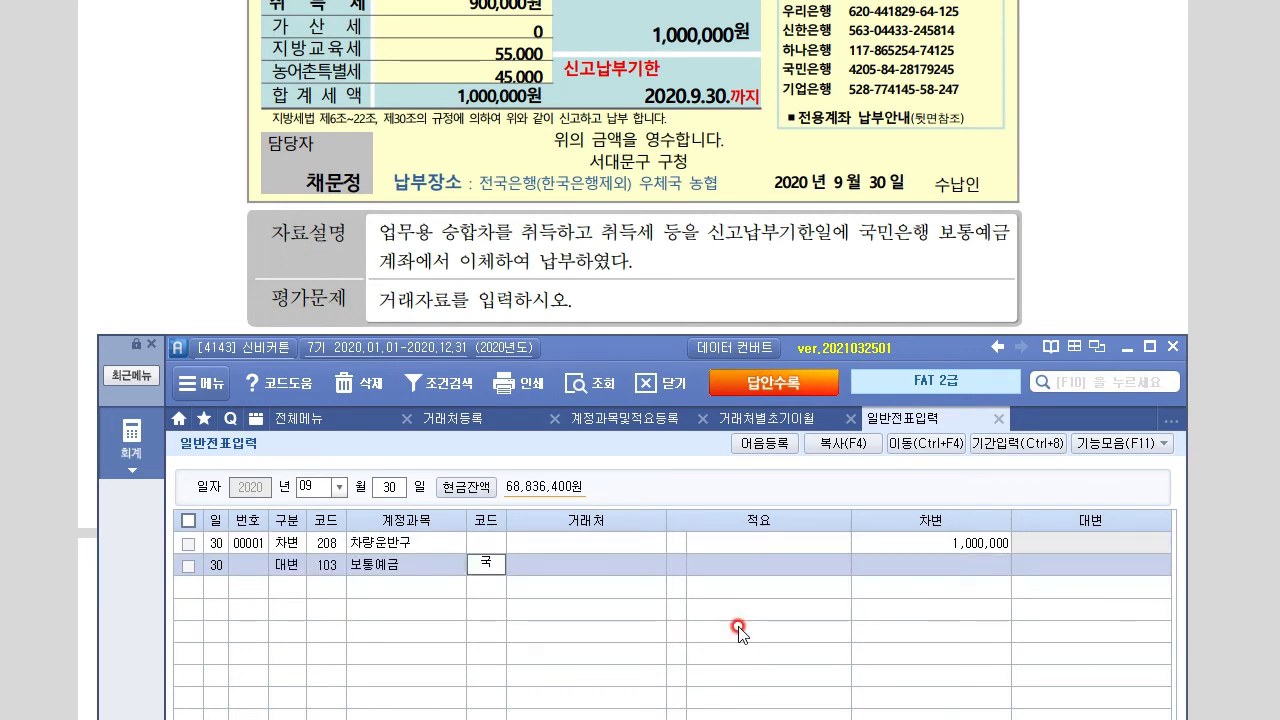
{"action": "key", "text": "Return"}
{"action": "key", "text": "Down"}
{"action": "key", "text": "Down"}
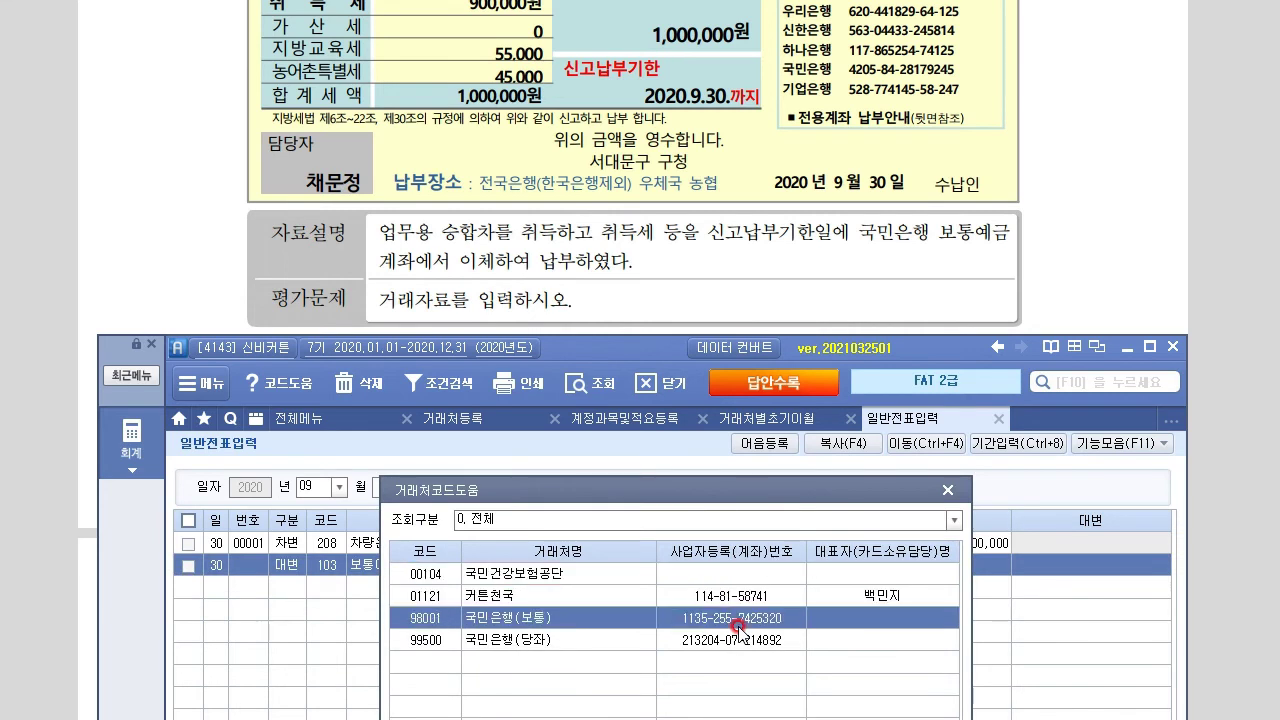
{"action": "key", "text": "Return"}
{"action": "key", "text": "Return"}
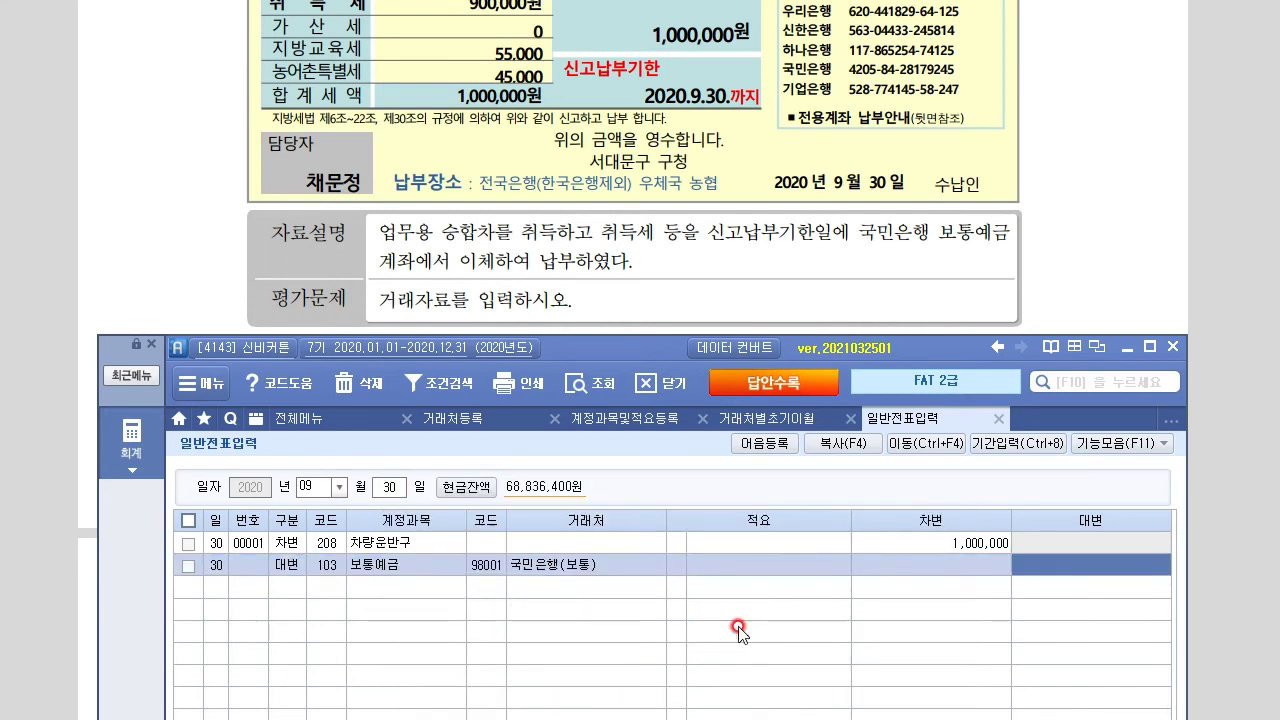
{"action": "type", "text": "1000000"}
{"action": "key", "text": "Return"}
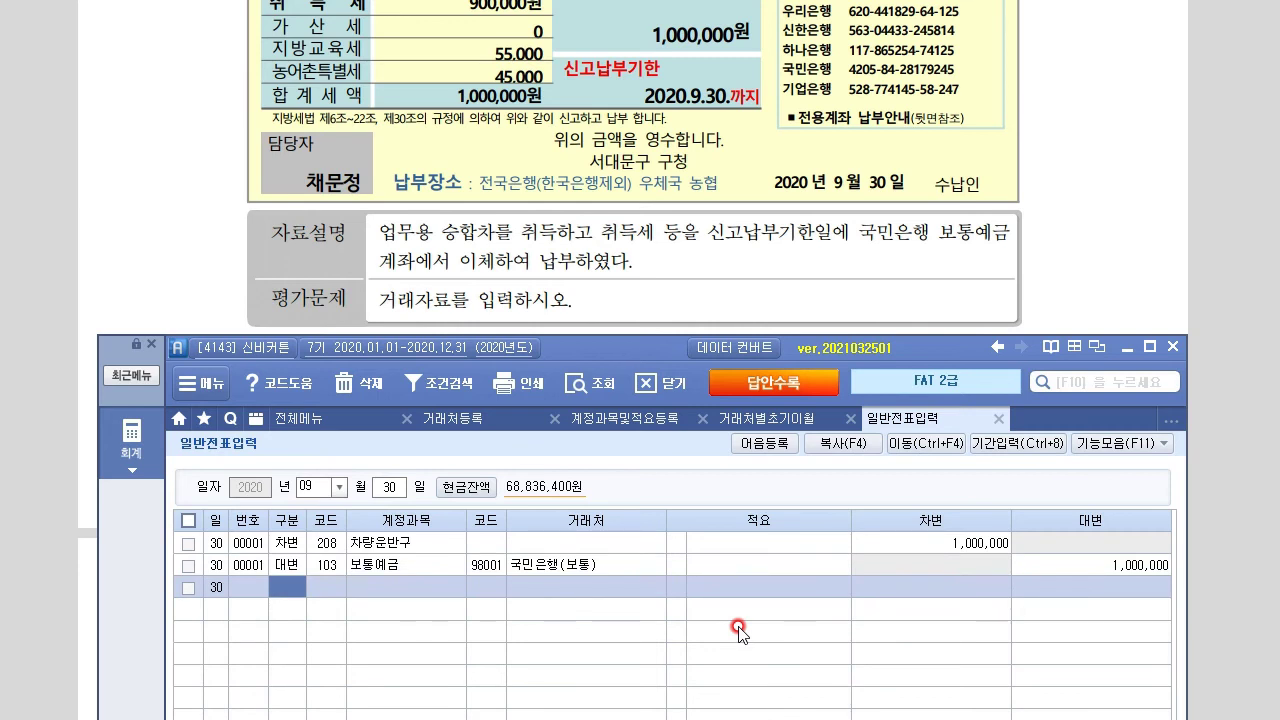
Scroll the exam paper down to problem 5's health insurance receipt
{"action": "left_click", "coordinate": [172, 163]}
{"action": "scroll", "coordinate": [1013, 605], "scroll_direction": "down", "scroll_amount": 3}
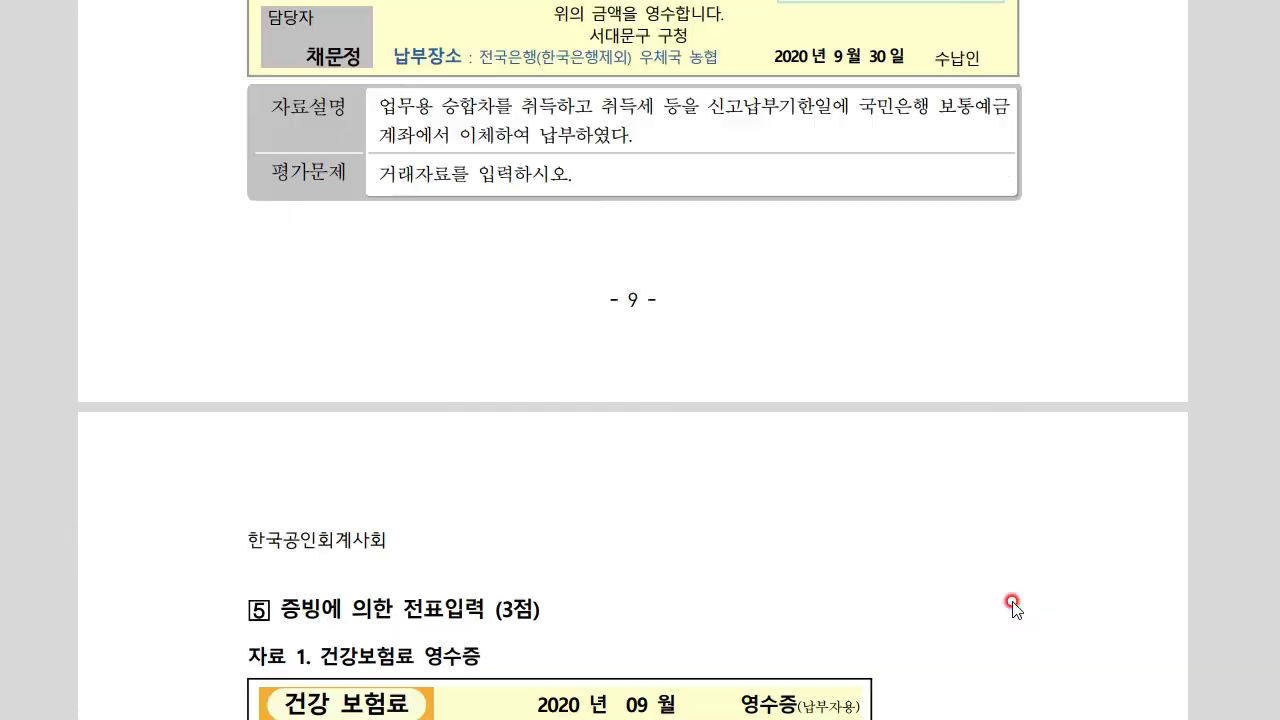
{"action": "scroll", "coordinate": [1013, 605], "scroll_direction": "down", "scroll_amount": 4}
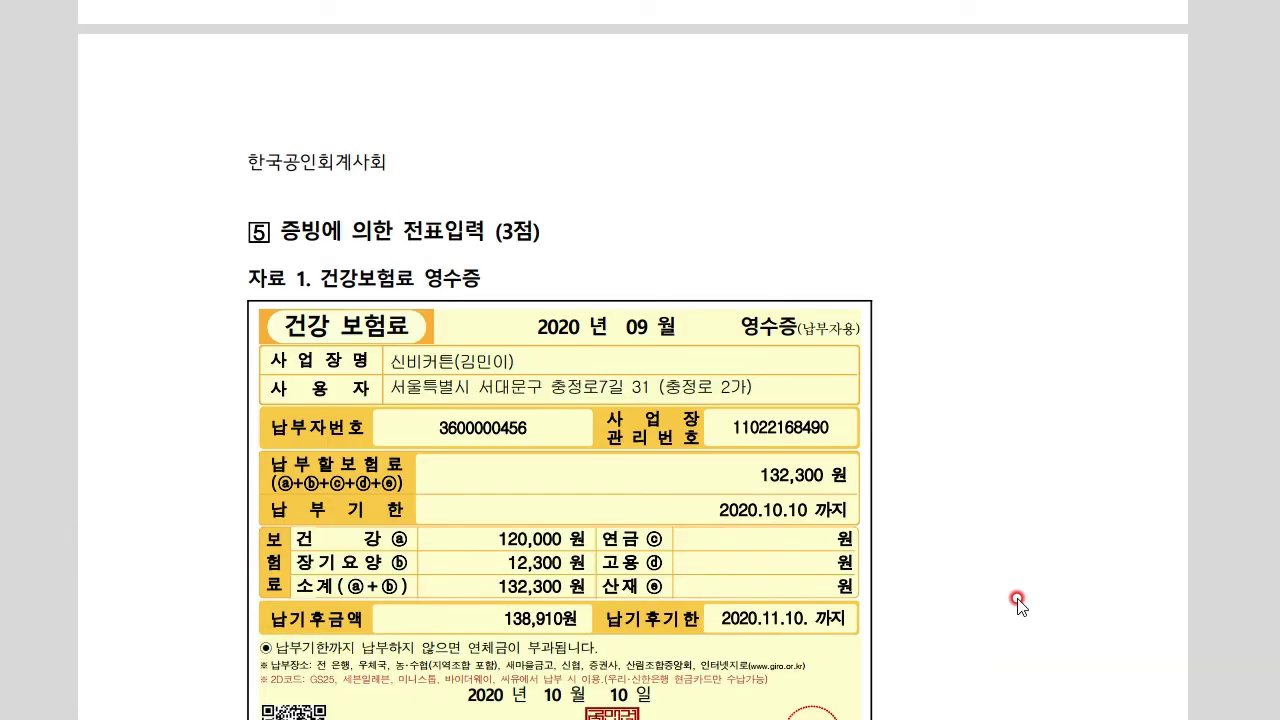
{"action": "scroll", "coordinate": [1017, 603], "scroll_direction": "down", "scroll_amount": 1}
{"action": "scroll", "coordinate": [1017, 603], "scroll_direction": "down", "scroll_amount": 1}
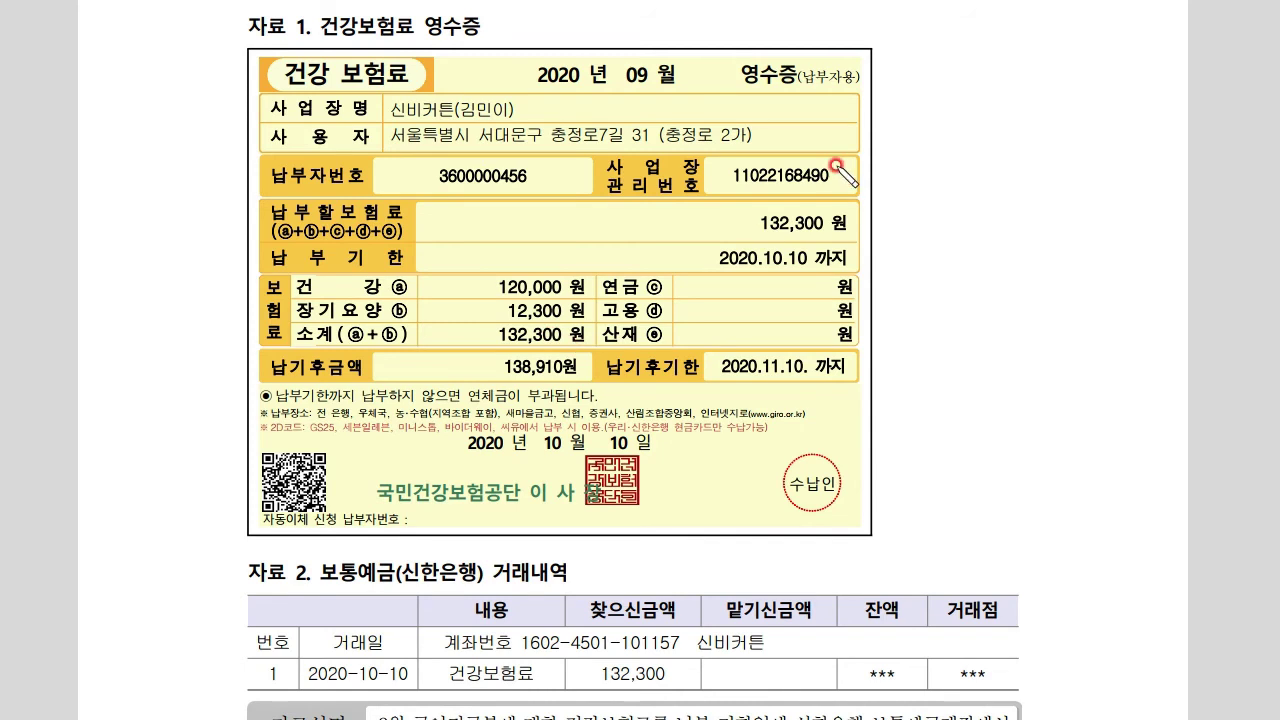
Annotate the 132,300 premium split and underline 보통예금(신한은행)
{"action": "mouse_move", "coordinate": [770, 245]}
{"action": "left_mouse_down"}
{"action": "mouse_move", "coordinate": [840, 230]}
{"action": "mouse_move", "coordinate": [912, 184]}
{"action": "mouse_move", "coordinate": [955, 258]}
{"action": "left_mouse_up"}
{"action": "mouse_move", "coordinate": [948, 152]}
{"action": "left_mouse_down"}
{"action": "mouse_move", "coordinate": [995, 145]}
{"action": "mouse_move", "coordinate": [1012, 180]}
{"action": "left_mouse_up"}
{"action": "mouse_move", "coordinate": [940, 240]}
{"action": "left_mouse_down"}
{"action": "mouse_move", "coordinate": [973, 235]}
{"action": "mouse_move", "coordinate": [994, 257]}
{"action": "left_mouse_up"}
{"action": "mouse_move", "coordinate": [1036, 158]}
{"action": "left_mouse_down"}
{"action": "mouse_move", "coordinate": [1097, 163]}
{"action": "mouse_move", "coordinate": [1112, 145]}
{"action": "mouse_move", "coordinate": [1142, 172]}
{"action": "left_mouse_up"}
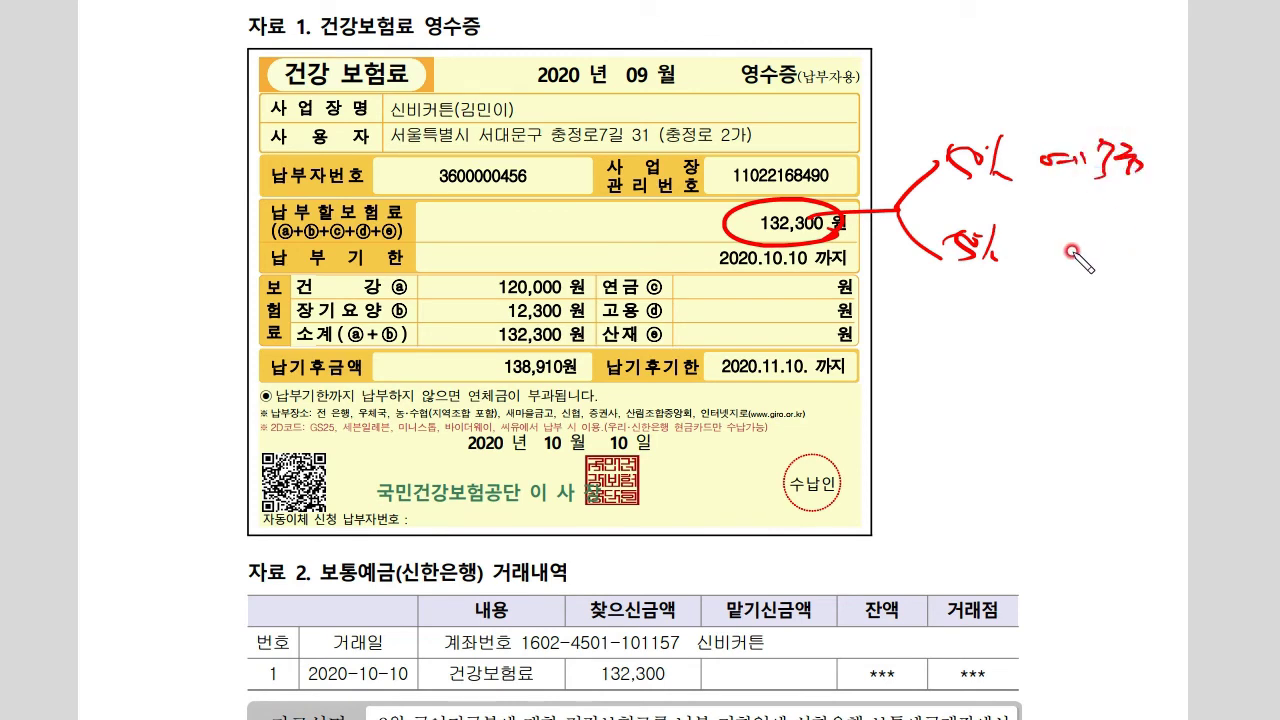
{"action": "mouse_move", "coordinate": [1047, 229]}
{"action": "left_mouse_down"}
{"action": "mouse_move", "coordinate": [1085, 228]}
{"action": "mouse_move", "coordinate": [1106, 246]}
{"action": "left_mouse_up"}
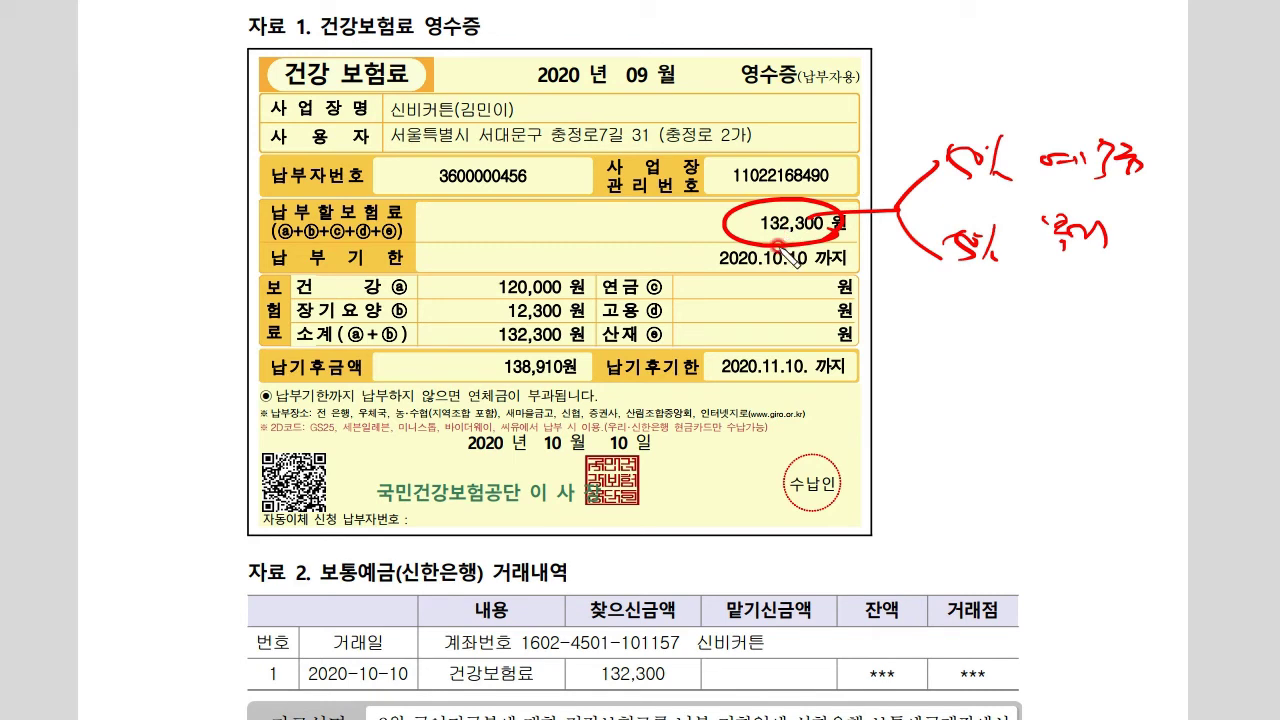
{"action": "left_click_drag", "start_coordinate": [305, 587], "coordinate": [481, 589]}
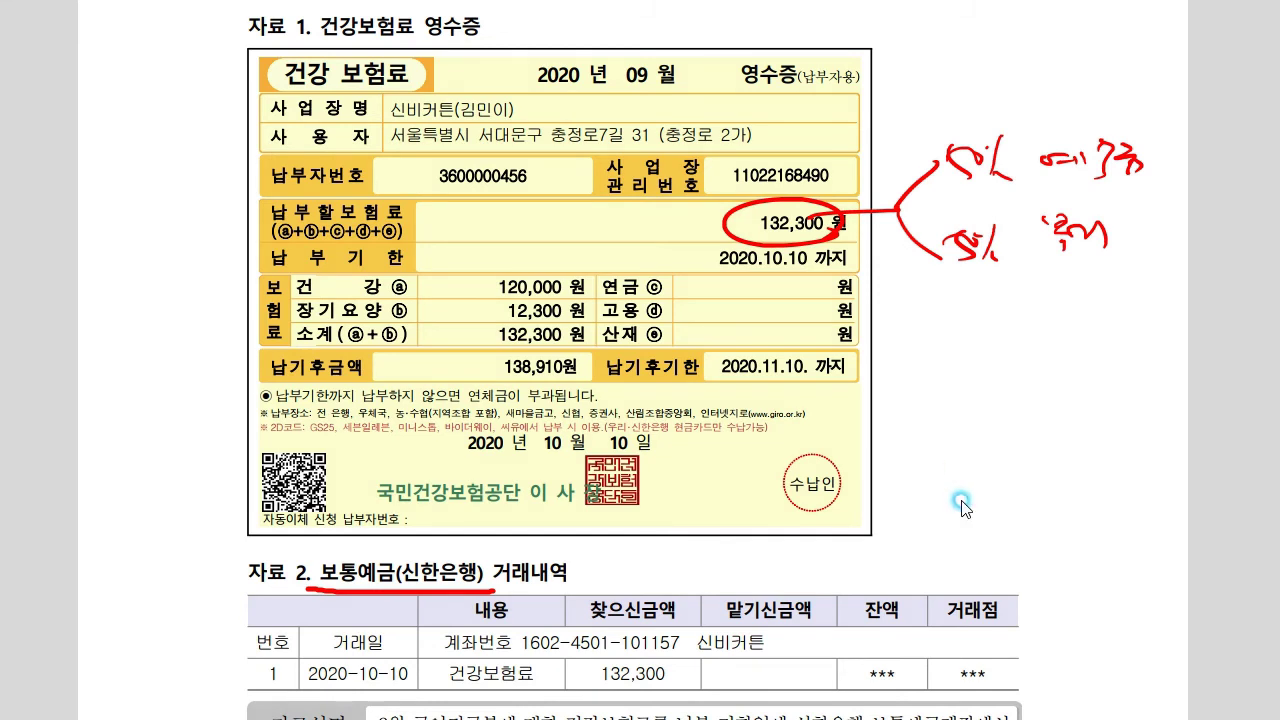
Underline the 50% withheld and 복리후생비 company-share notes, then return to Smart A
{"action": "scroll", "coordinate": [960, 500], "scroll_direction": "down", "scroll_amount": 5}
{"action": "scroll", "coordinate": [889, 594], "scroll_direction": "down", "scroll_amount": 3}
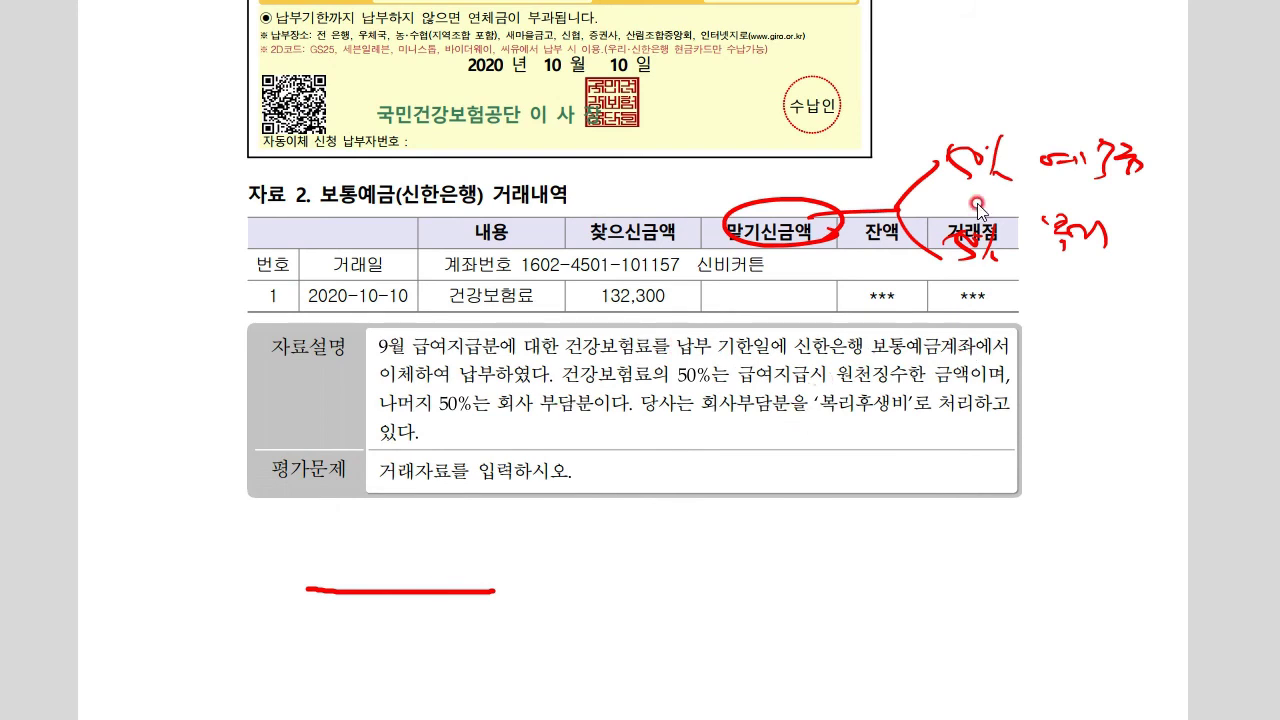
{"action": "left_click_drag", "start_coordinate": [943, 185], "coordinate": [1188, 185]}
{"action": "left_click_drag", "start_coordinate": [828, 407], "coordinate": [934, 405]}
{"action": "left_click_drag", "start_coordinate": [955, 257], "coordinate": [1158, 263]}
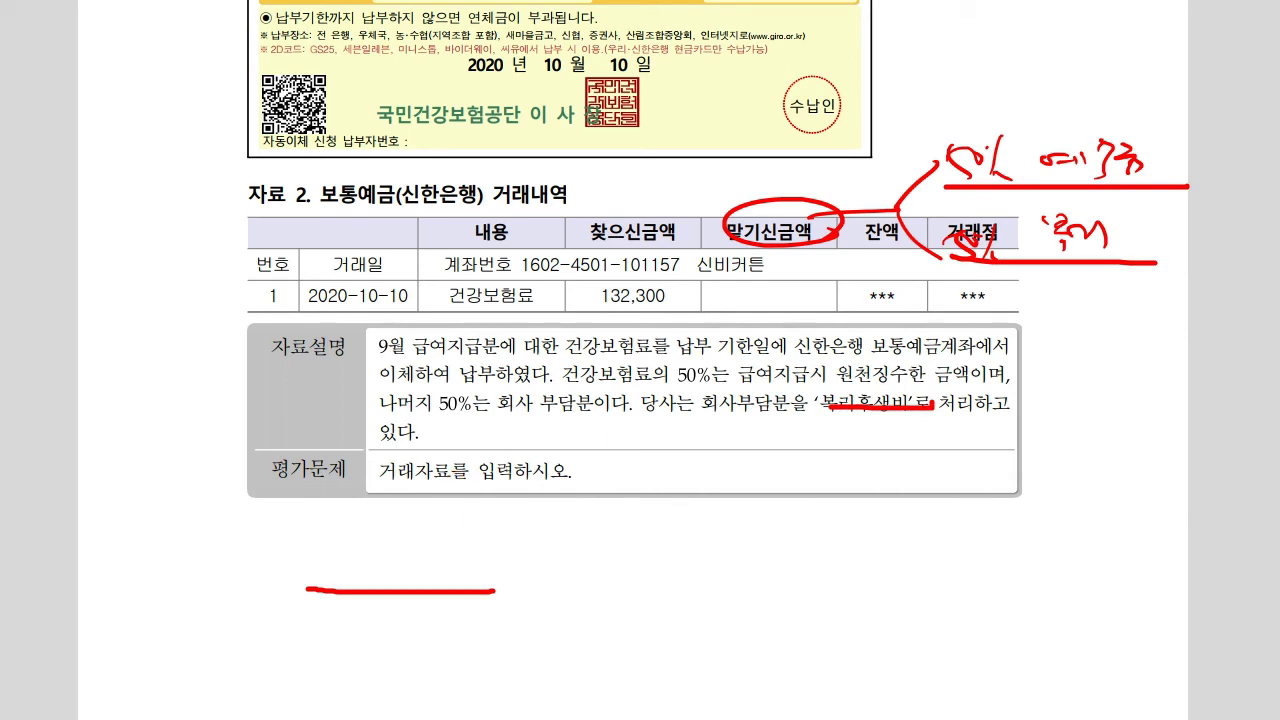
{"action": "key", "text": "Escape"}
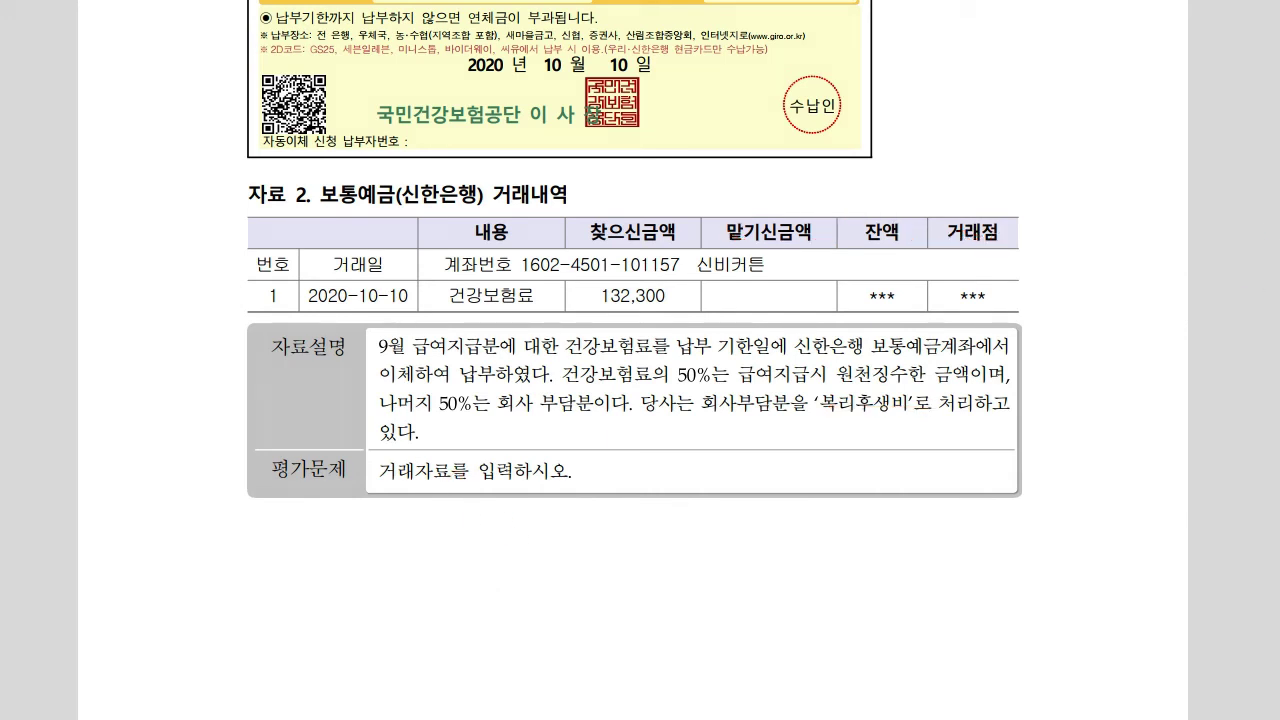
{"action": "key", "text": "alt+Tab"}
{"action": "mouse_move", "coordinate": [631, 345]}
{"action": "left_mouse_down"}
{"action": "mouse_move", "coordinate": [623, 453]}
{"action": "mouse_move", "coordinate": [630, 338]}
{"action": "left_mouse_up"}
Set the voucher date to October 10
{"action": "left_click", "coordinate": [316, 472]}
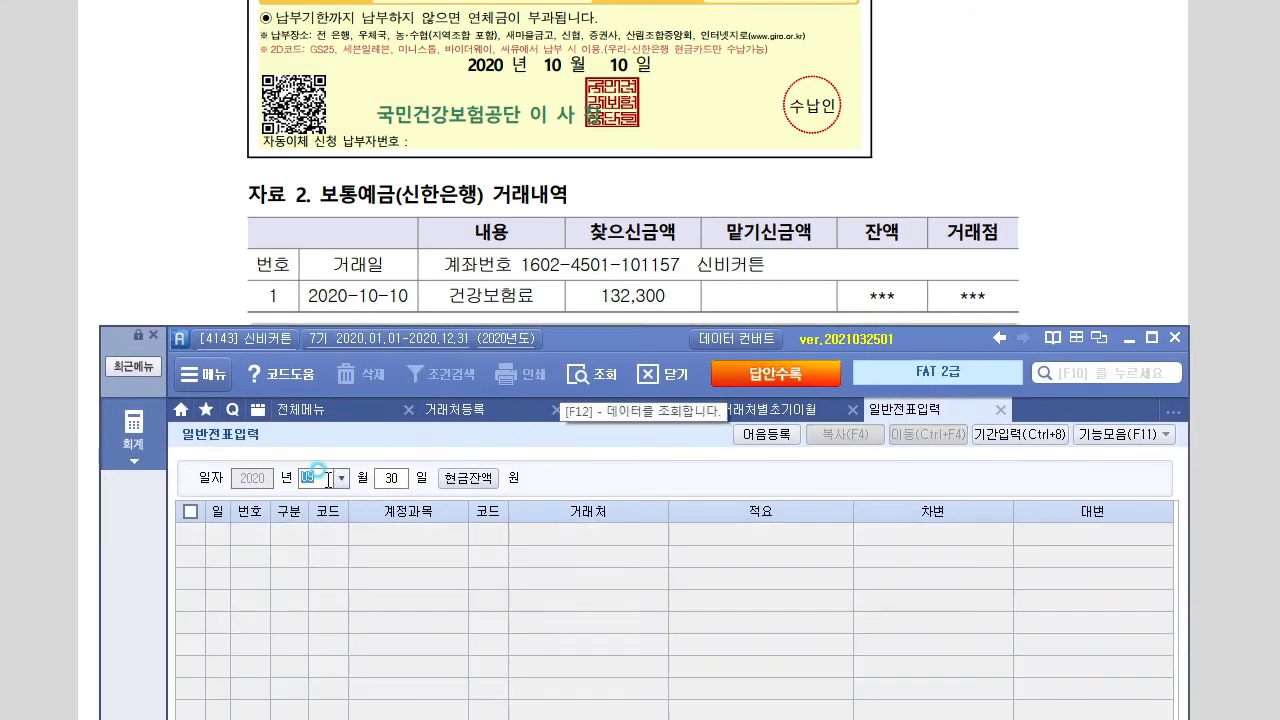
{"action": "type", "text": "10"}
{"action": "key", "text": "Return"}
{"action": "type", "text": "10"}
{"action": "key", "text": "Return"}
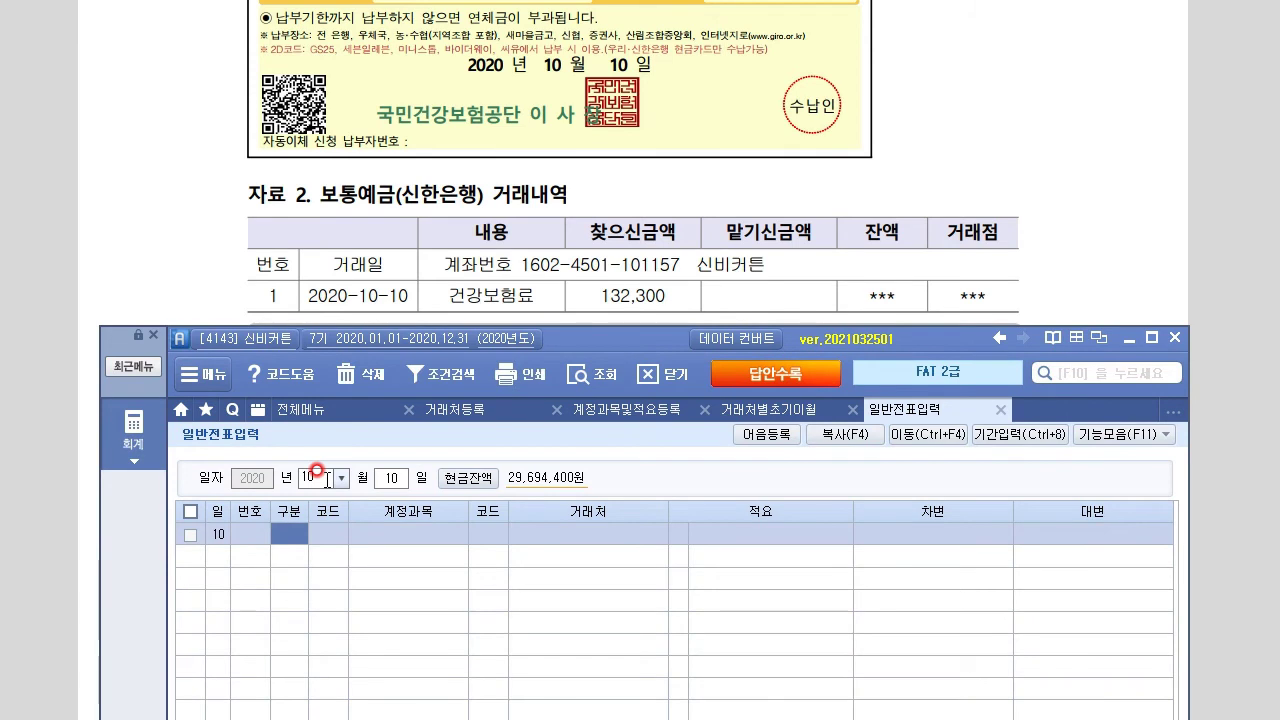
Debit 254 예수금 and 811 복리후생비 for 66,150 each
{"action": "type", "text": "3"}
{"action": "key", "text": "Return"}
{"action": "type", "text": "254"}
{"action": "key", "text": "Return"}
{"action": "key", "text": "Return"}
{"action": "key", "text": "Return"}
{"action": "key", "text": "Return"}
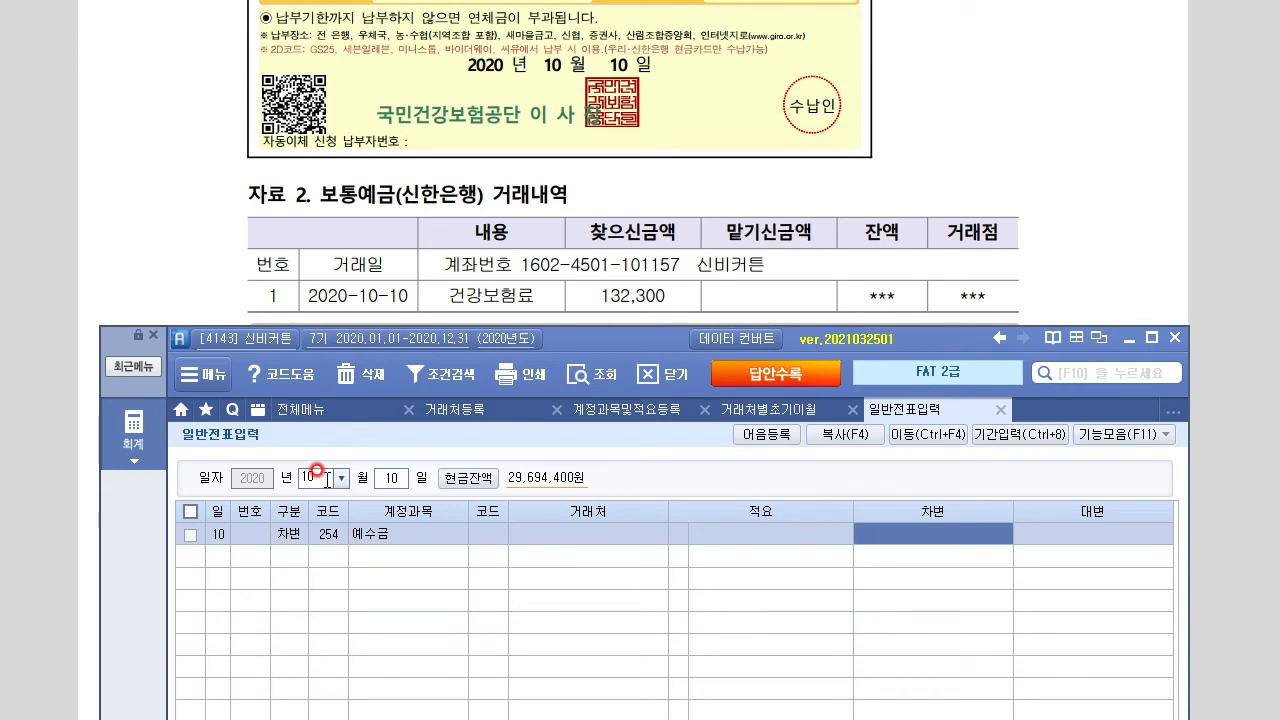
{"action": "type", "text": "66150"}
{"action": "key", "text": "Return"}
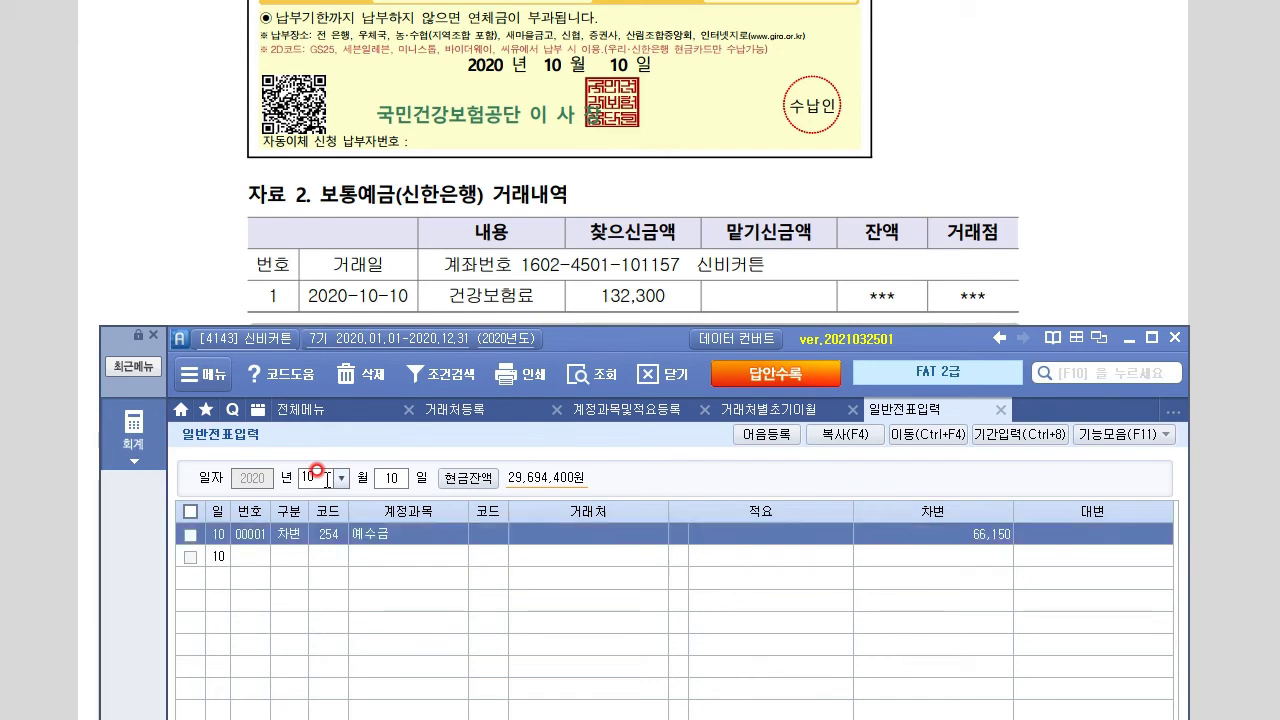
{"action": "type", "text": "811"}
{"action": "key", "text": "Return"}
{"action": "key", "text": "Return"}
{"action": "key", "text": "Return"}
{"action": "key", "text": "Return"}
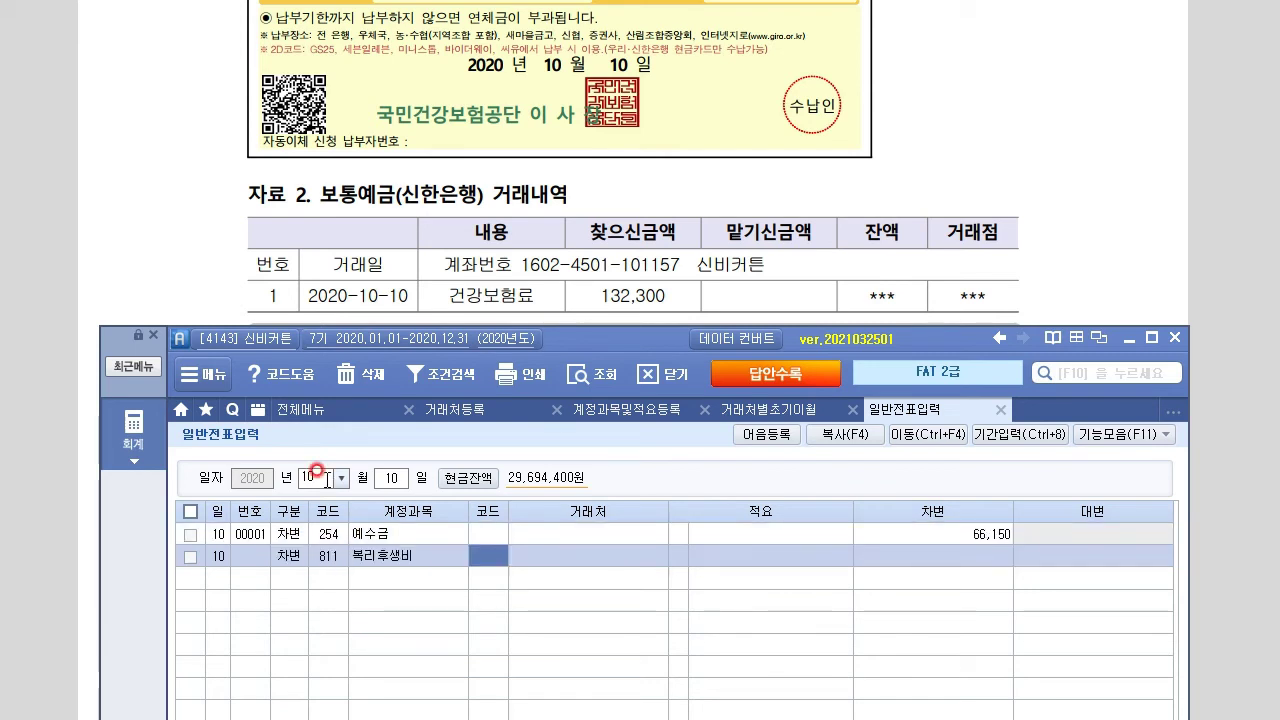
{"action": "type", "text": "66150"}
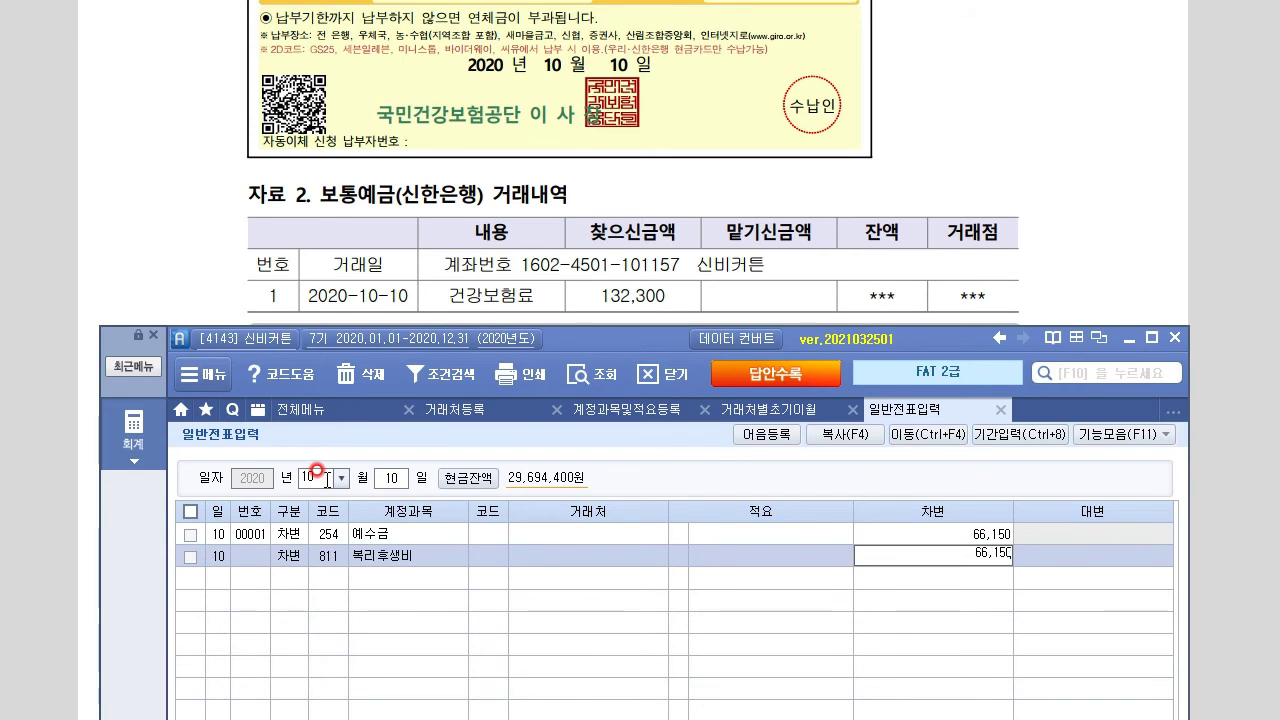
{"action": "key", "text": "Return"}
Credit 103 보통예금 132,300 with trading partner 신한은행(보통)
{"action": "type", "text": "4"}
{"action": "key", "text": "Return"}
{"action": "type", "text": "103"}
{"action": "key", "text": "Return"}
{"action": "type", "text": "신한"}
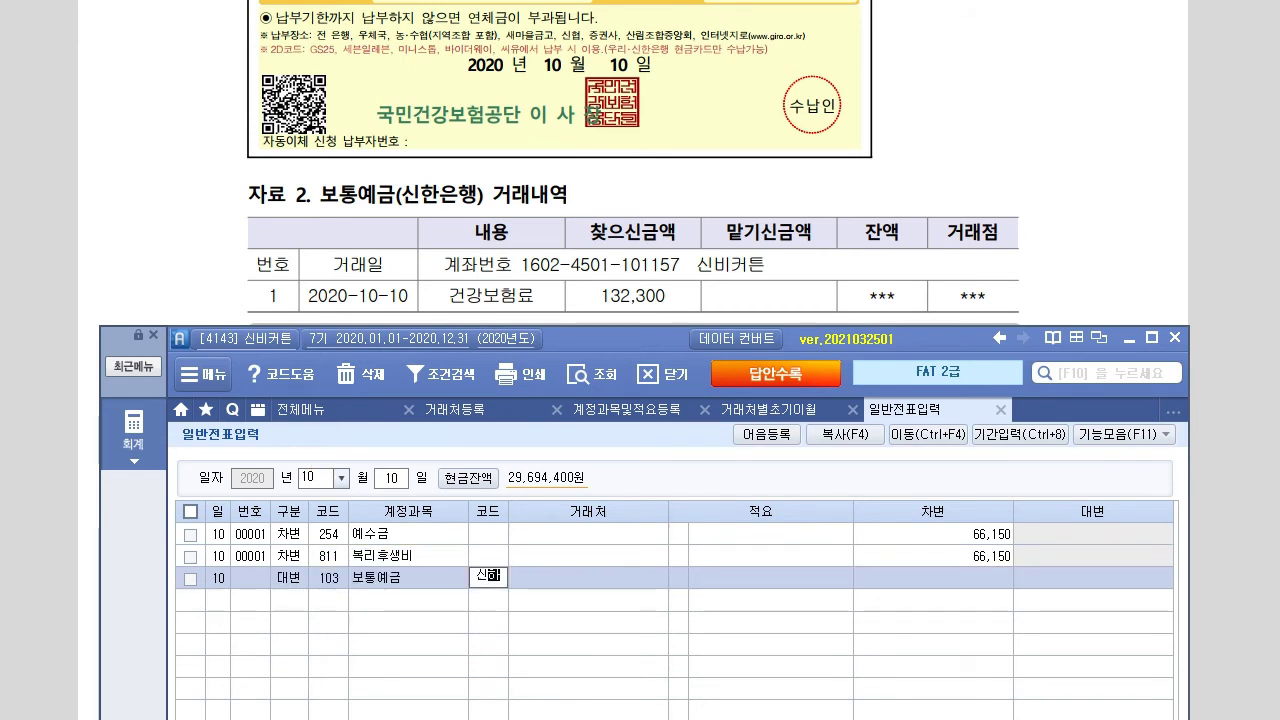
{"action": "key", "text": "Return"}
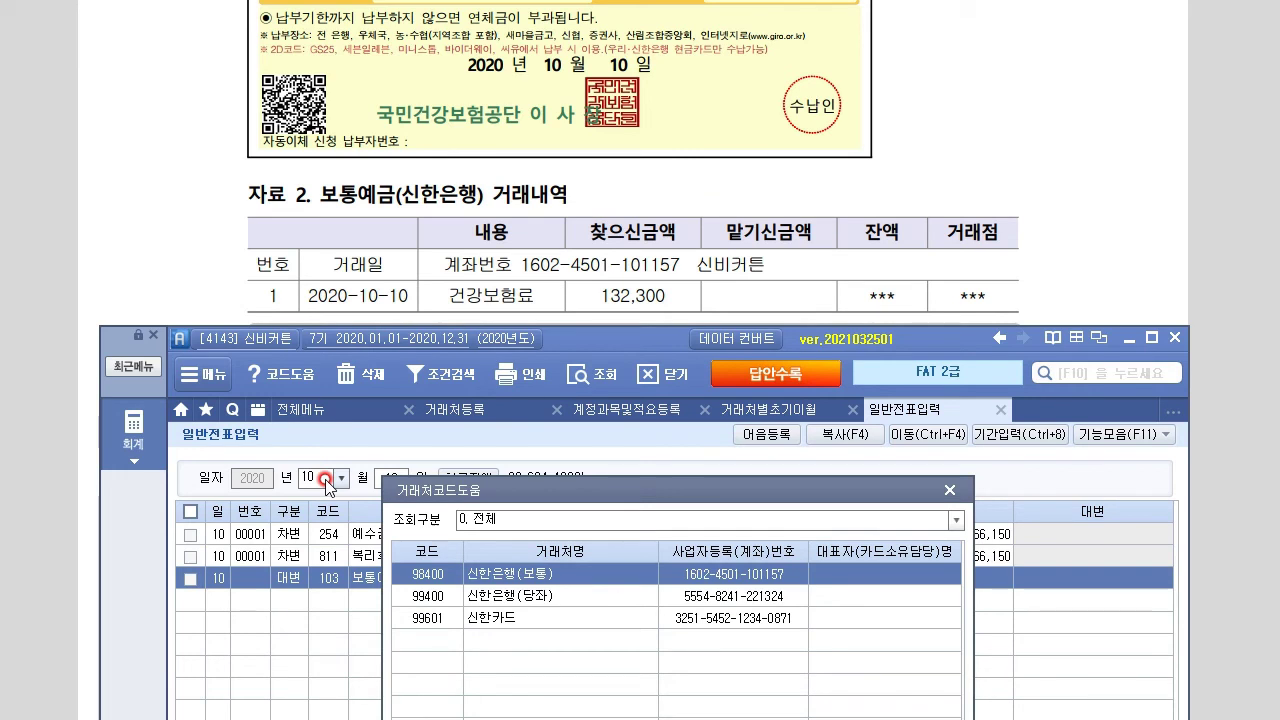
{"action": "key", "text": "Down"}
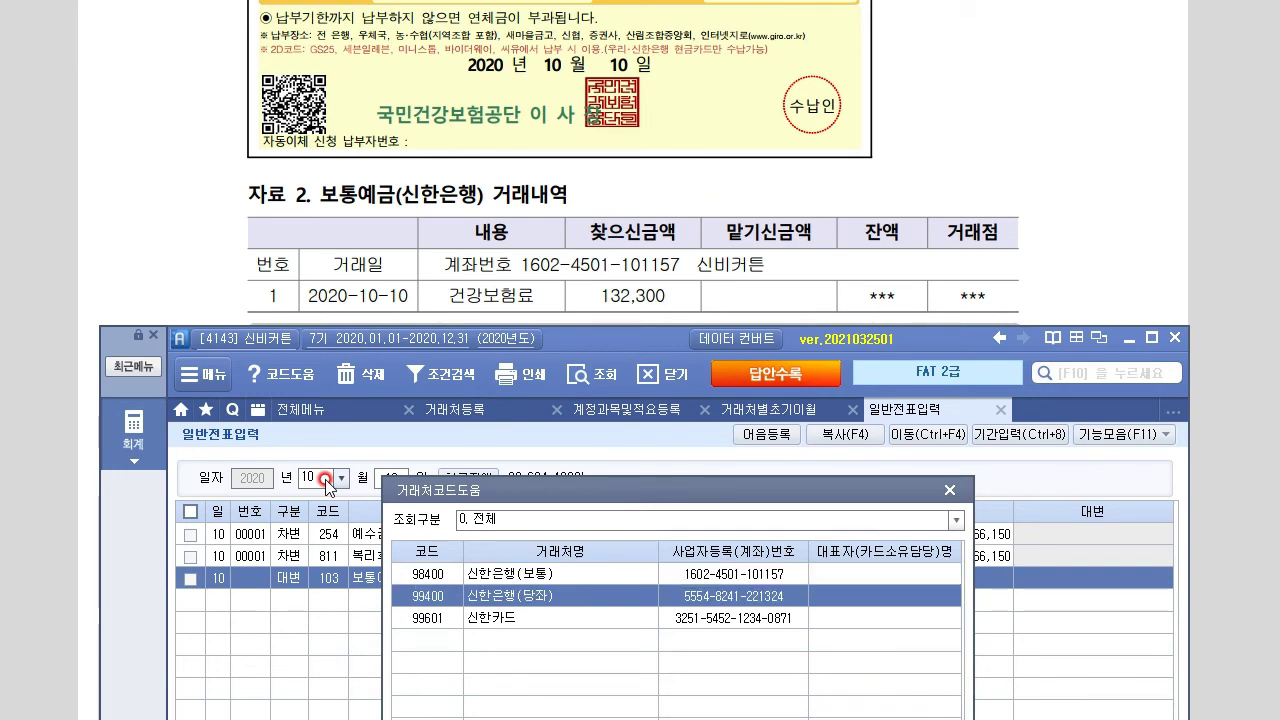
{"action": "key", "text": "Up"}
{"action": "key", "text": "Return"}
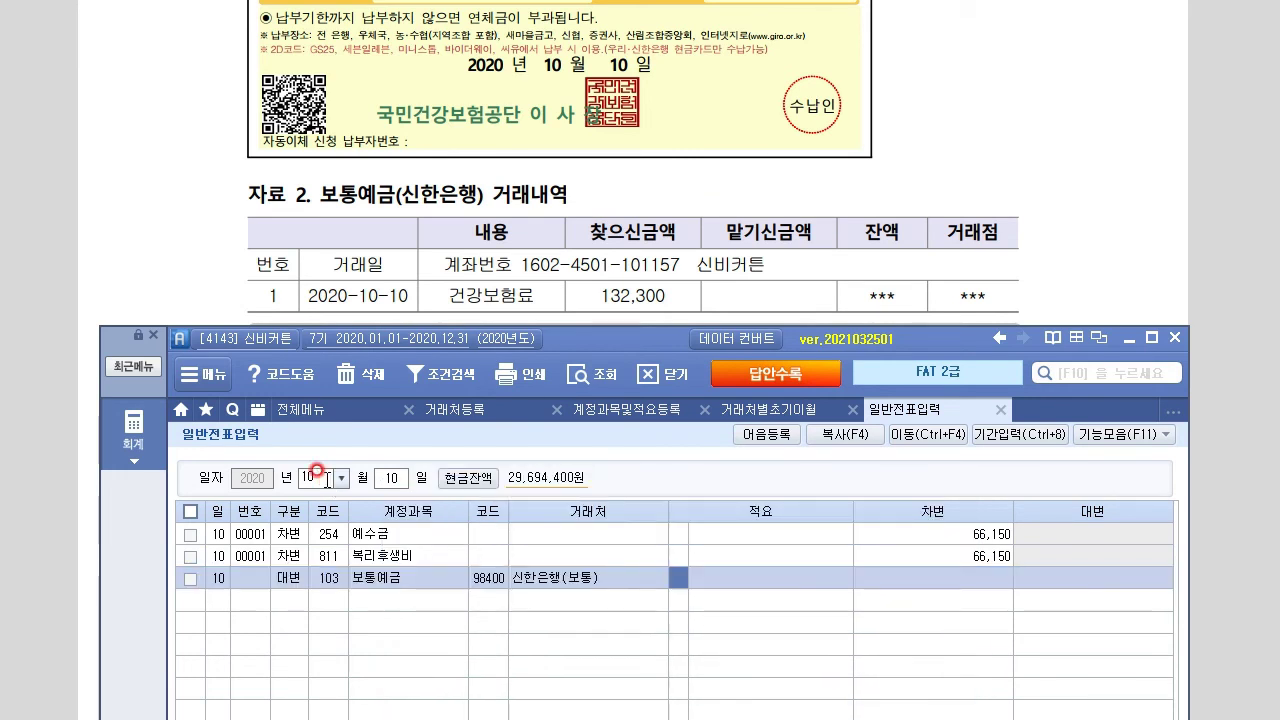
{"action": "key", "text": "Return"}
{"action": "type", "text": "132,300"}
{"action": "key", "text": "Return"}
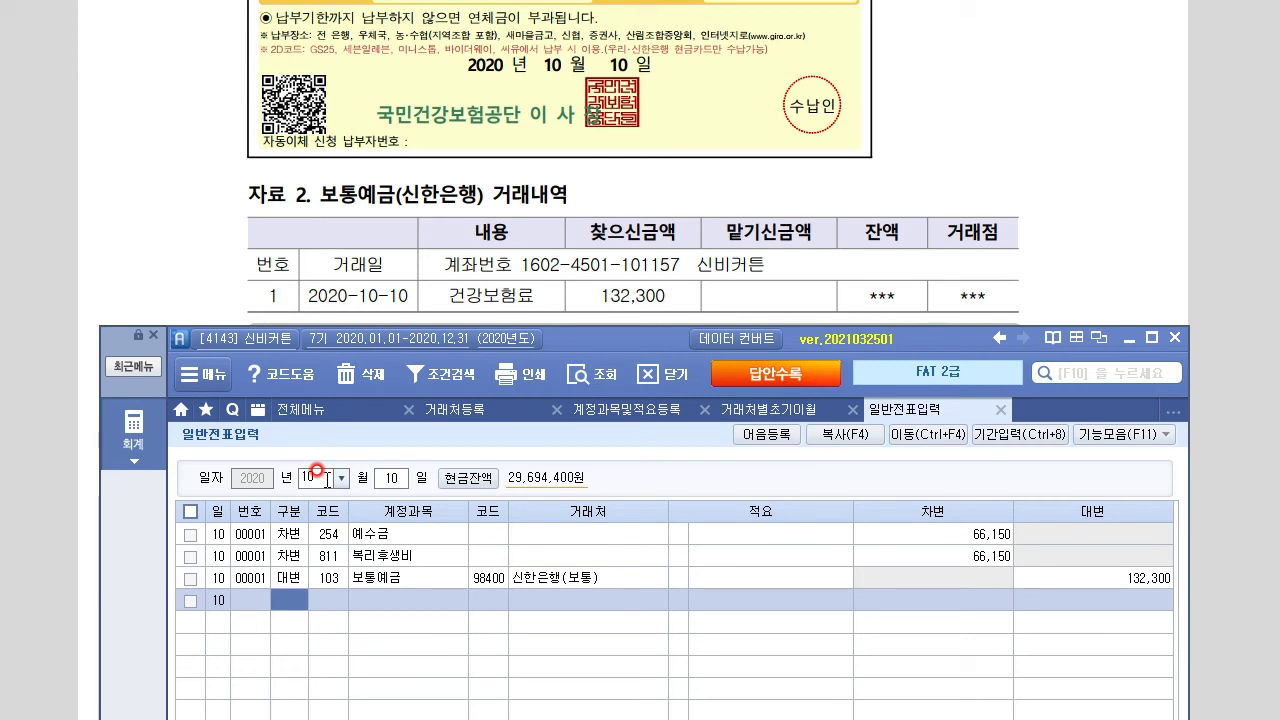
Review the October 15 sale problem in the exam document
{"action": "left_click", "coordinate": [204, 264]}
{"action": "scroll", "coordinate": [214, 690], "scroll_direction": "down", "scroll_amount": 10}
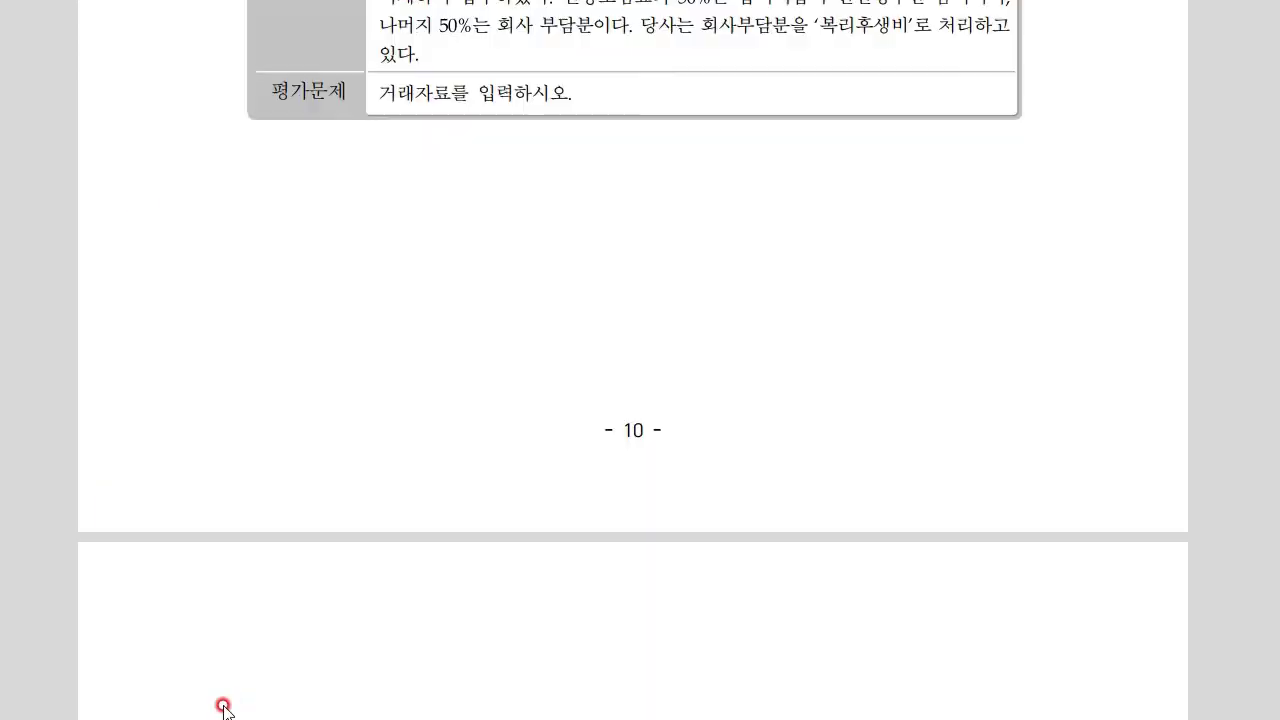
{"action": "scroll", "coordinate": [235, 648], "scroll_direction": "down", "scroll_amount": 5}
{"action": "scroll", "coordinate": [270, 462], "scroll_direction": "up", "scroll_amount": 1}
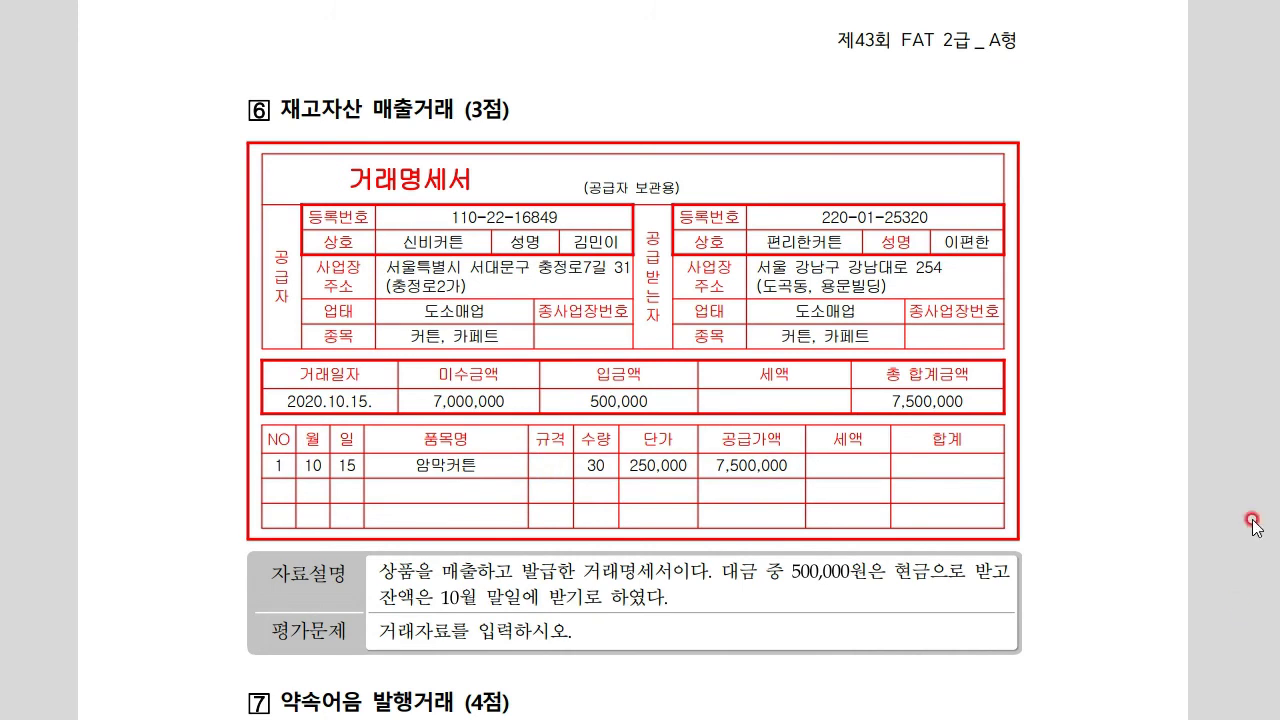
{"action": "scroll", "coordinate": [825, 110], "scroll_direction": "down", "scroll_amount": 5}
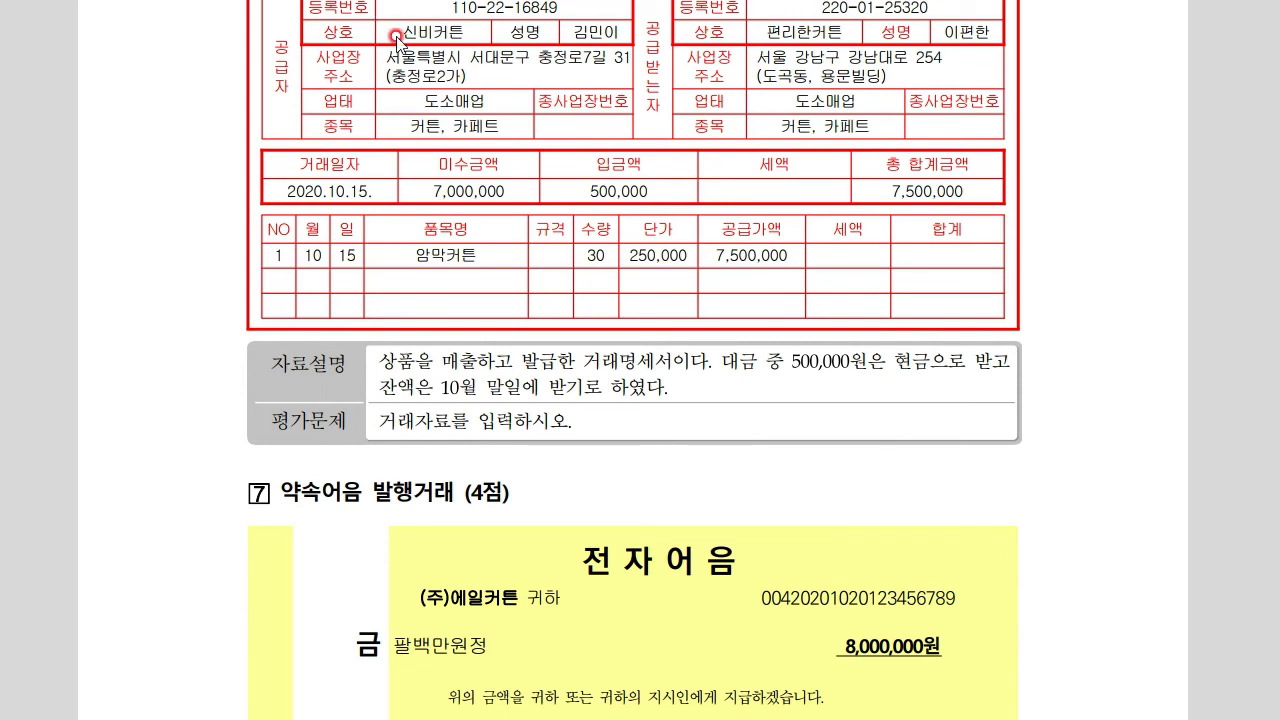
Set the new voucher's day to 10/15
{"action": "key", "text": "alt+Tab"}
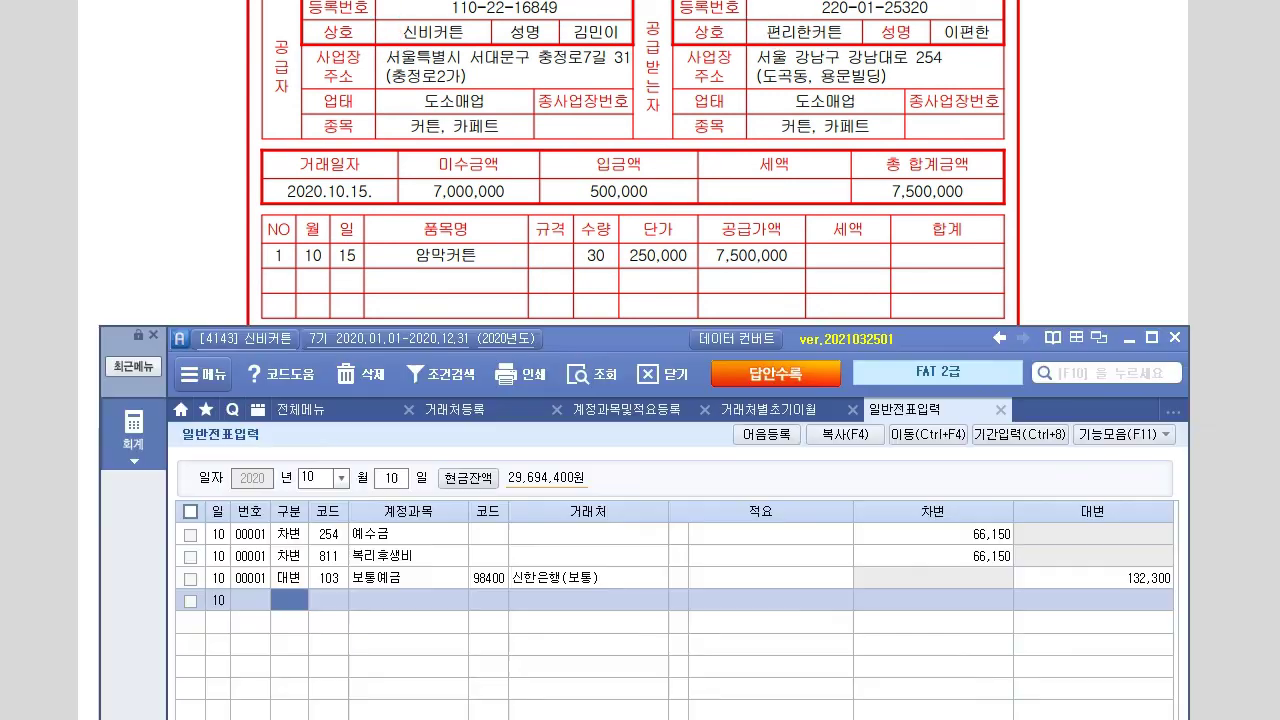
{"action": "left_click_drag", "start_coordinate": [615, 336], "coordinate": [611, 313]}
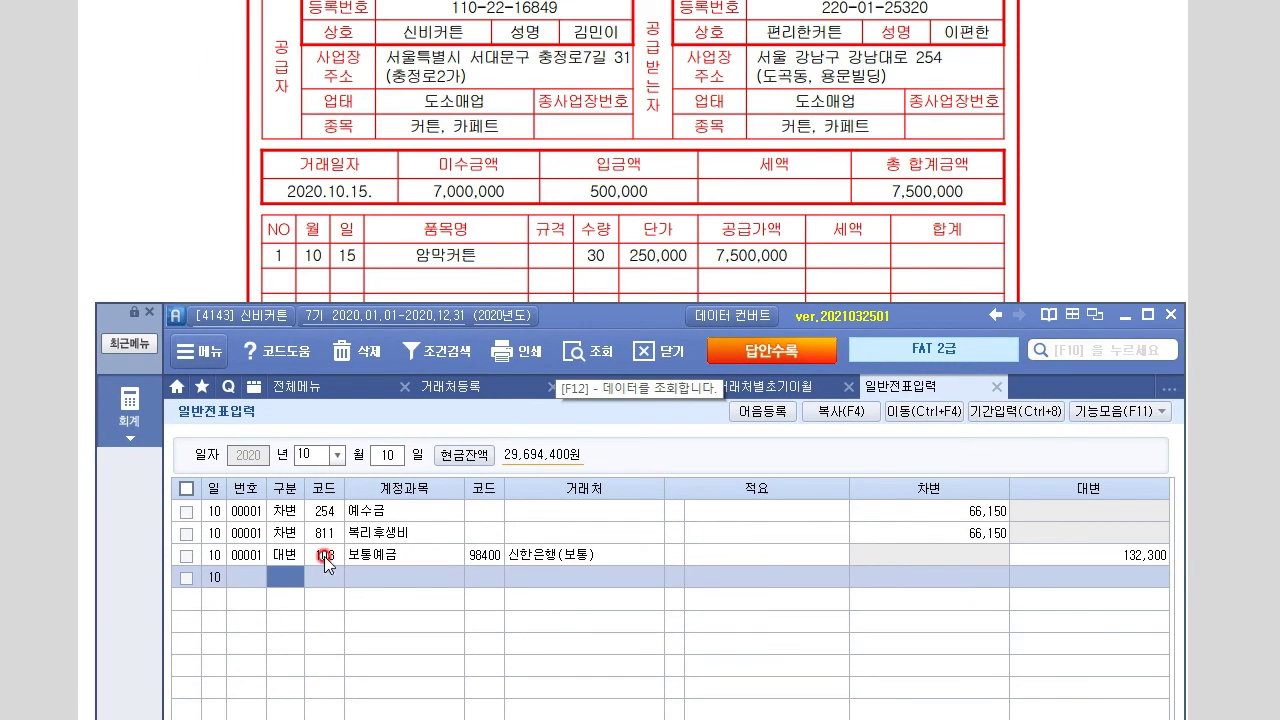
{"action": "left_click", "coordinate": [379, 459]}
{"action": "type", "text": "15"}
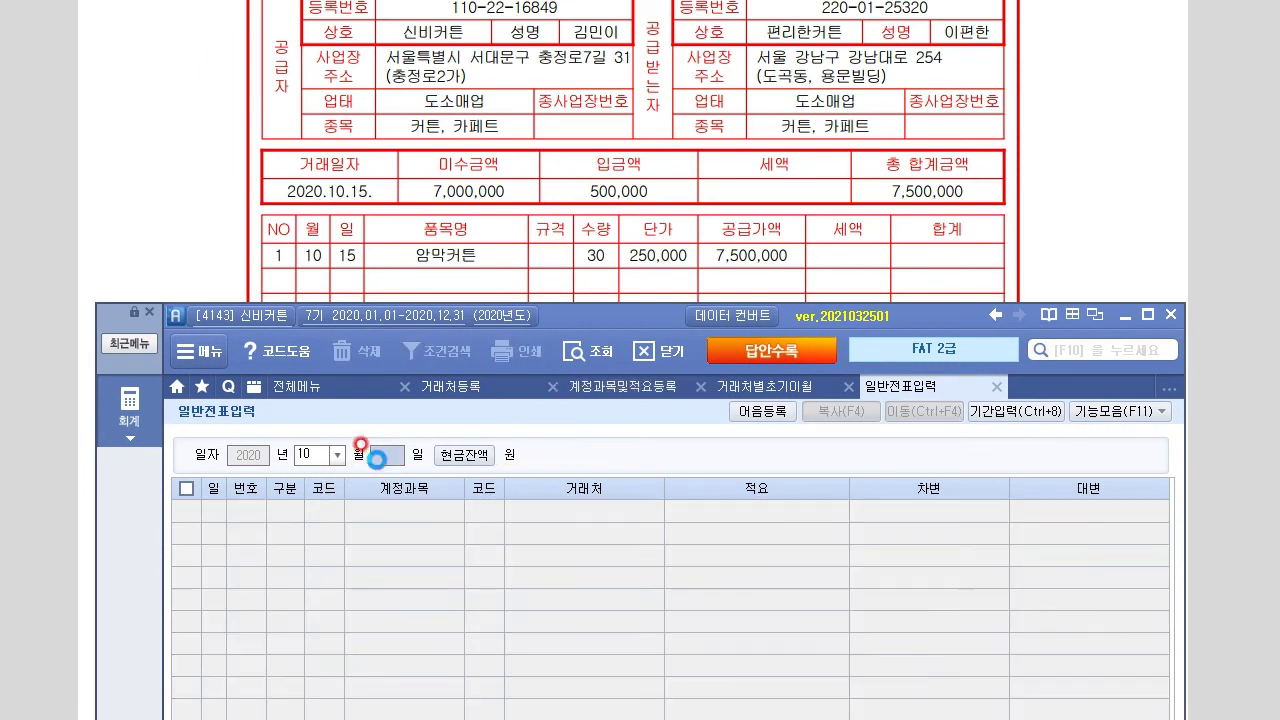
{"action": "key", "text": "Return"}
Credit 401 상품매출 for 7,500,000
{"action": "key", "text": "4"}
{"action": "key", "text": "Return"}
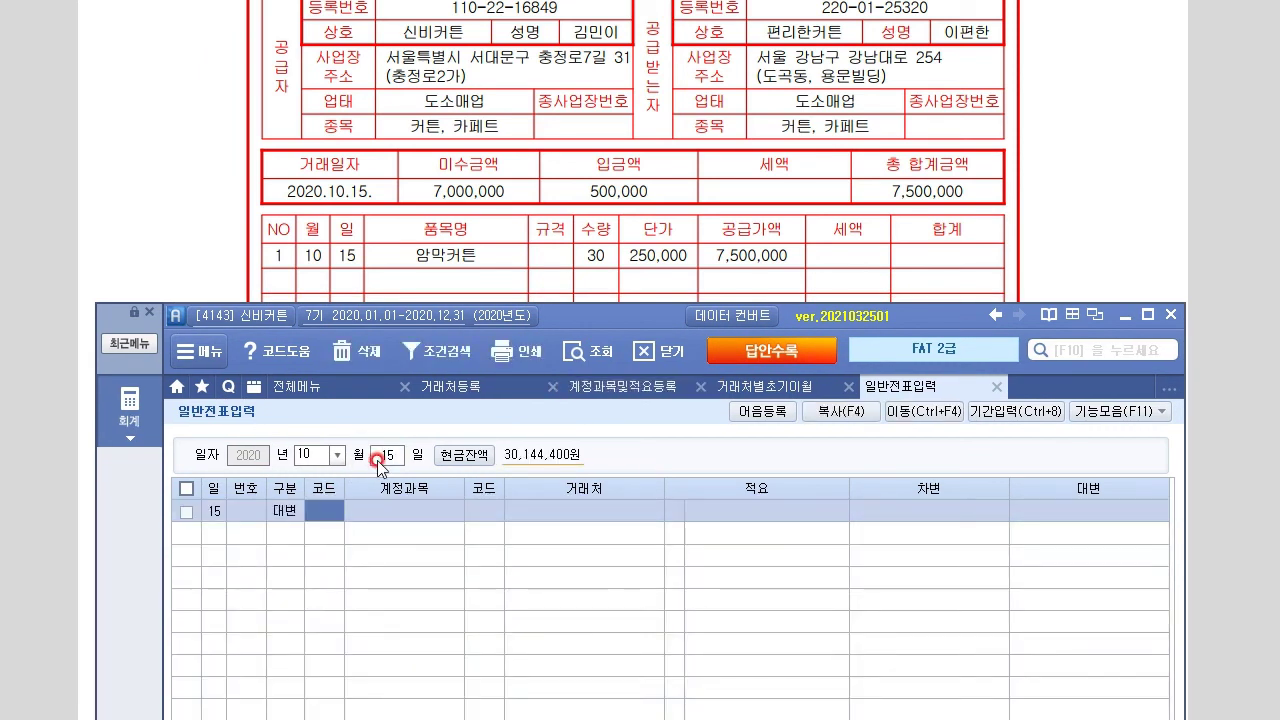
{"action": "type", "text": "401"}
{"action": "key", "text": "Return"}
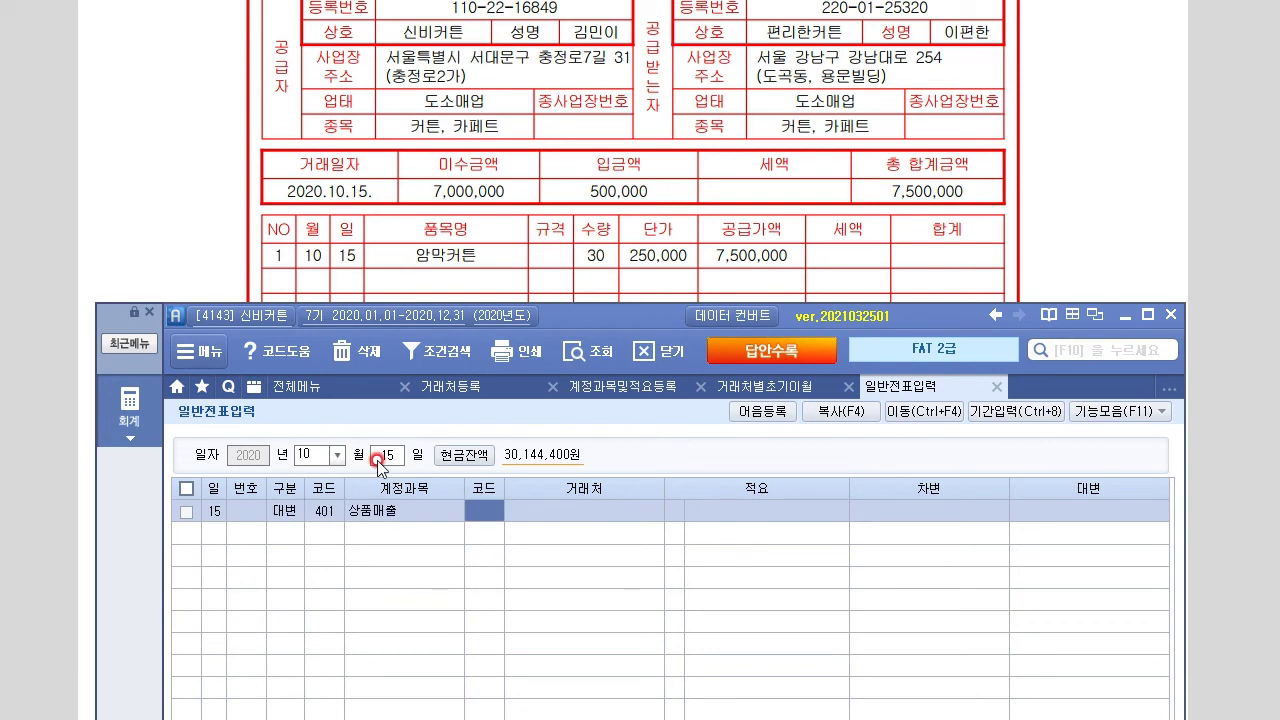
{"action": "key", "text": "Return"}
{"action": "key", "text": "Return"}
{"action": "type", "text": "7500000"}
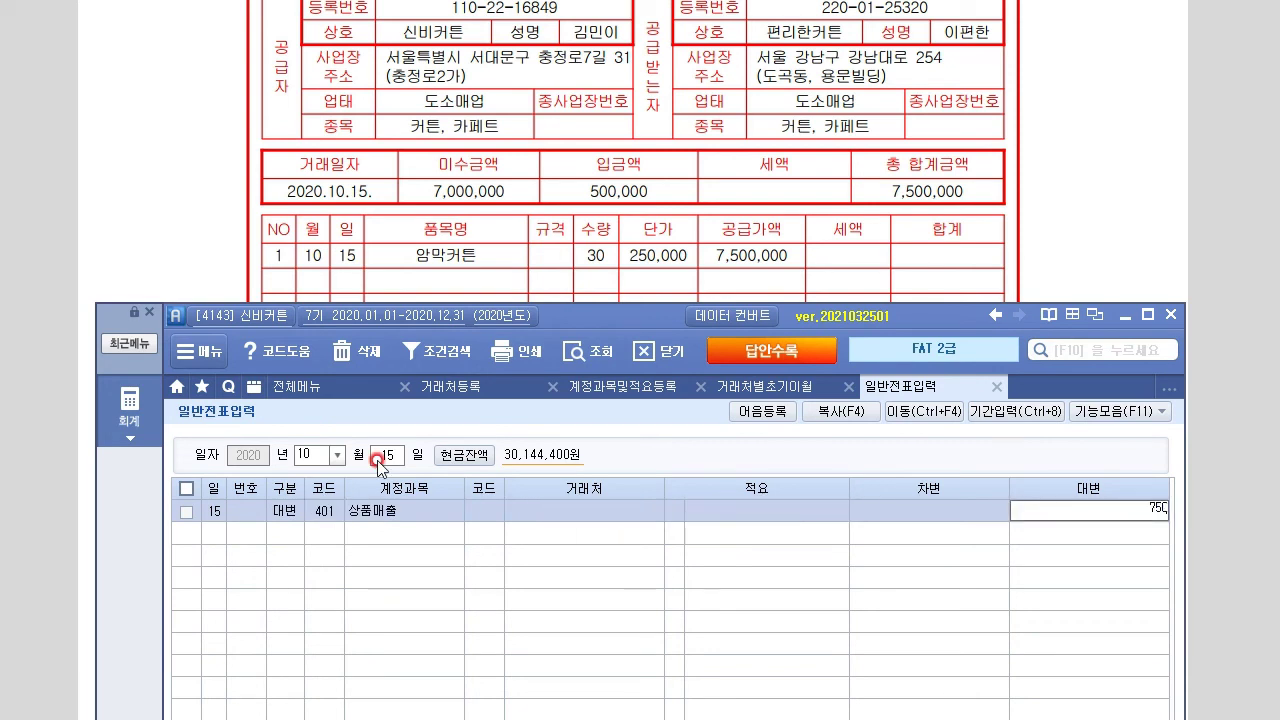
{"action": "key", "text": "Return"}
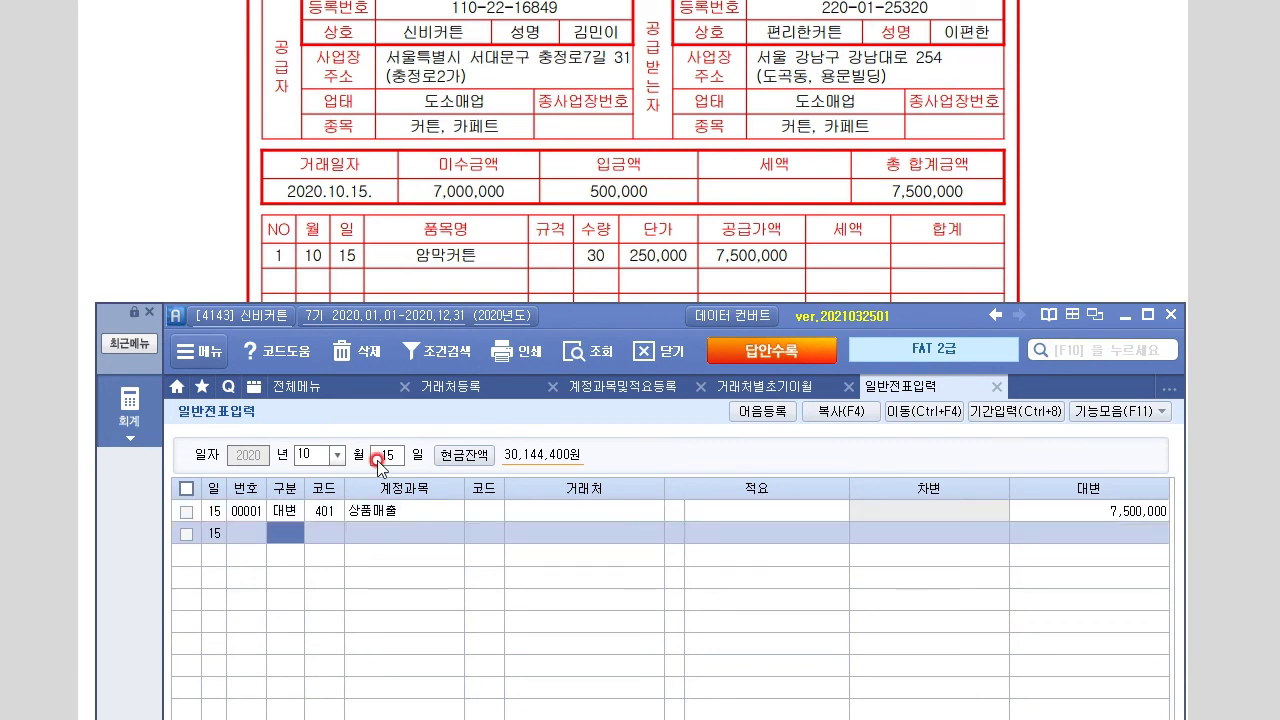
Debit 101 현금 for 500,000
{"action": "type", "text": "3"}
{"action": "key", "text": "Return"}
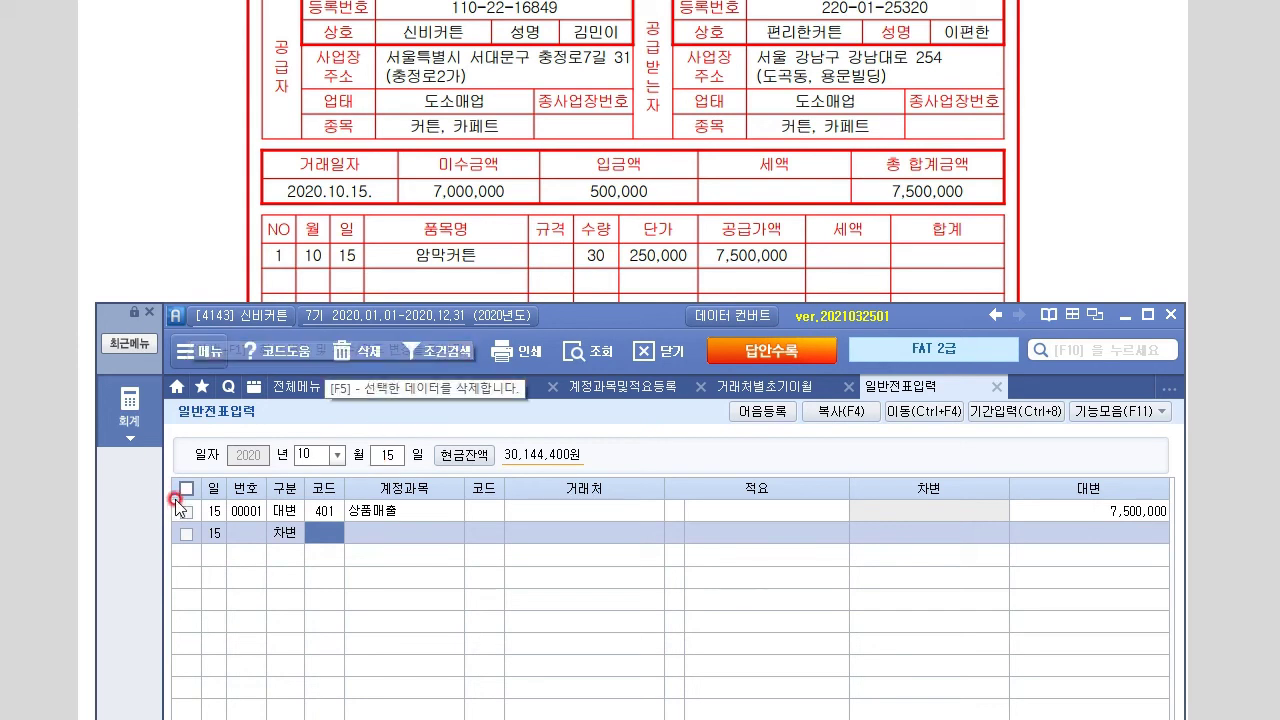
{"action": "left_click_drag", "start_coordinate": [572, 307], "coordinate": [572, 417]}
{"action": "type", "text": "10"}
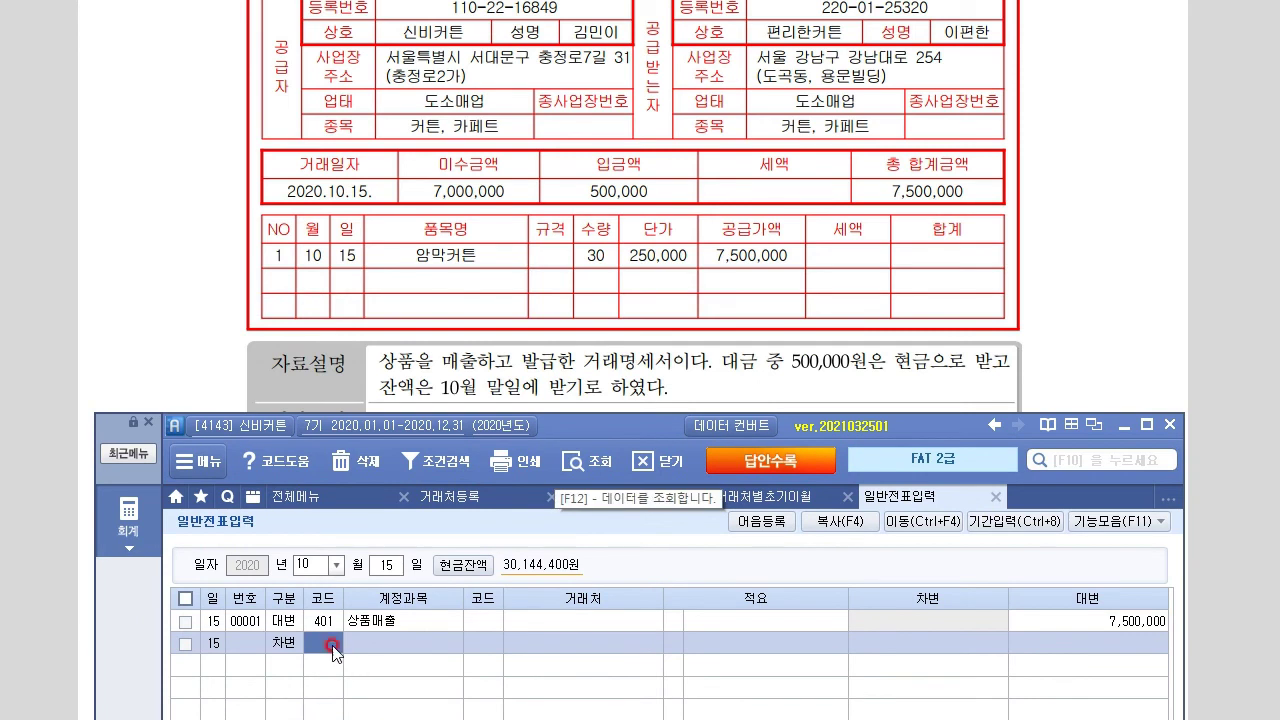
{"action": "type", "text": "10"}
{"action": "key", "text": "Return"}
{"action": "key", "text": "Return"}
{"action": "key", "text": "Return"}
{"action": "type", "text": "5000000"}
{"action": "key", "text": "Return"}
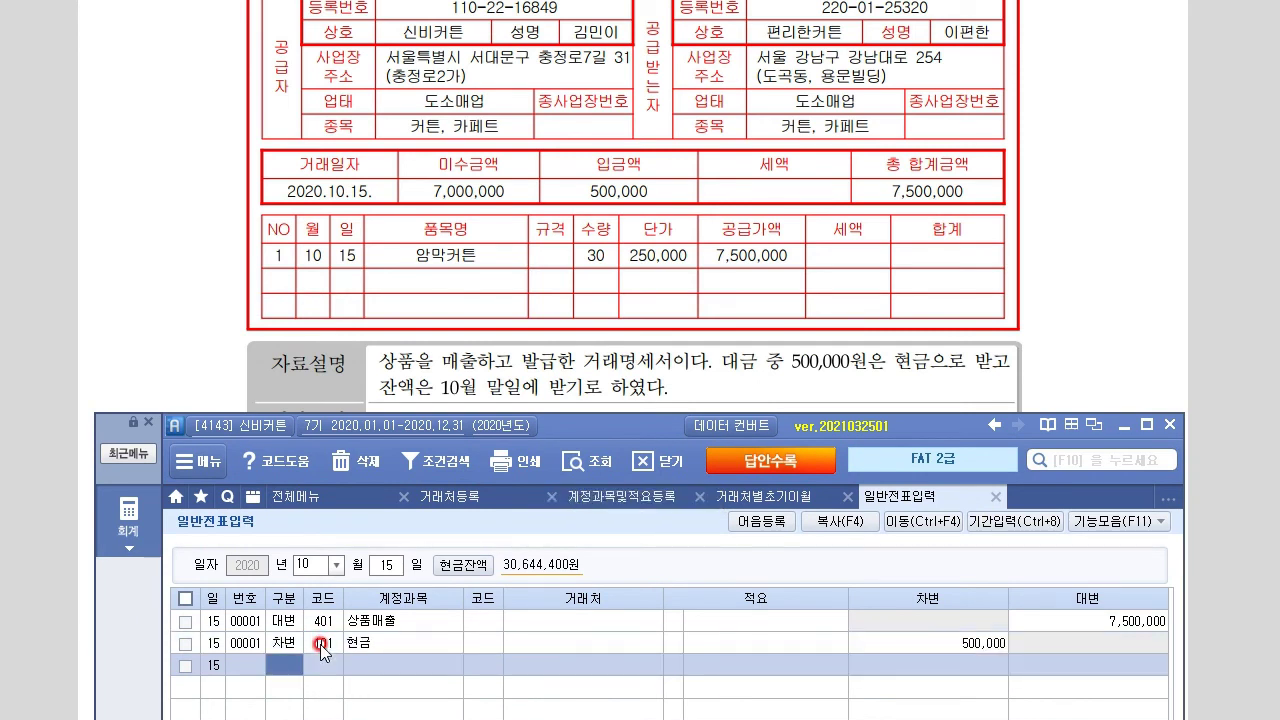
{"action": "type", "text": "3"}
Debit 108 외상매출금 7,000,000 for trading partner 03600 편리한커튼
{"action": "key", "text": "Return"}
{"action": "type", "text": "108"}
{"action": "key", "text": "Return"}
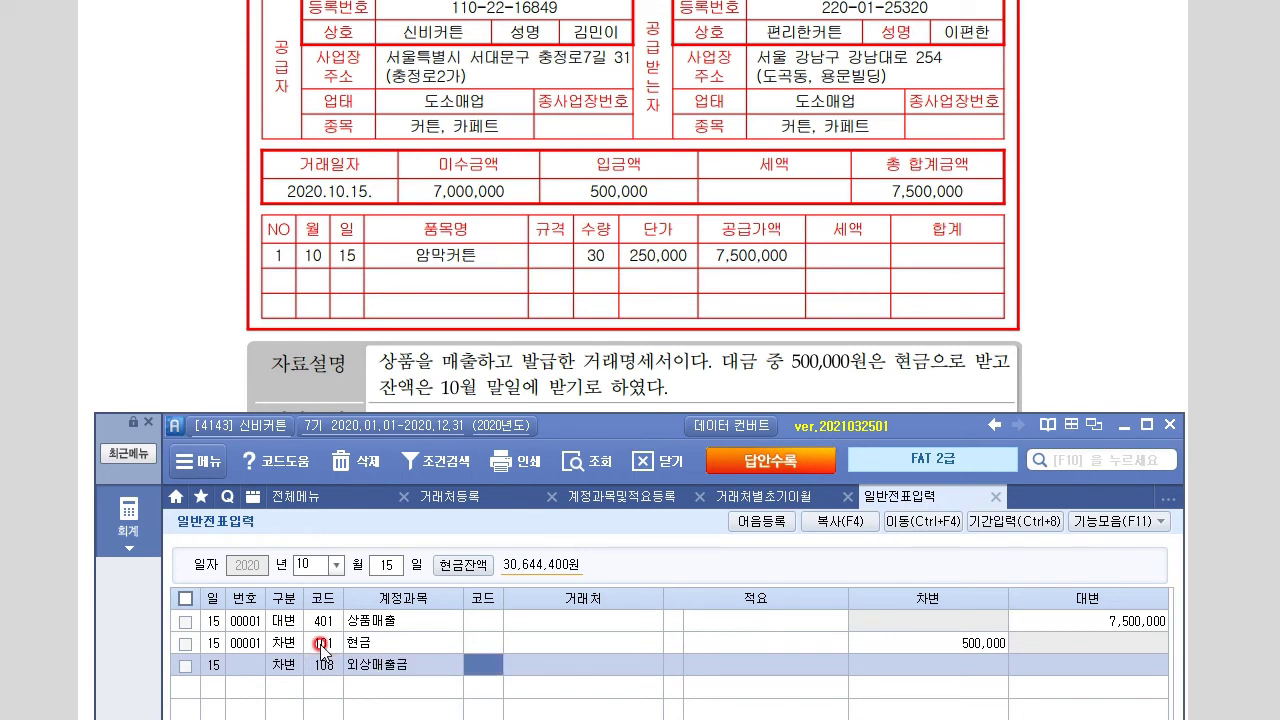
{"action": "type", "text": "펴ㅡㄹ"}
{"action": "key", "text": "BackSpace"}
{"action": "key", "text": "BackSpace"}
{"action": "key", "text": "BackSpace"}
{"action": "type", "text": "ㅍ"}
{"action": "key", "text": "Return"}
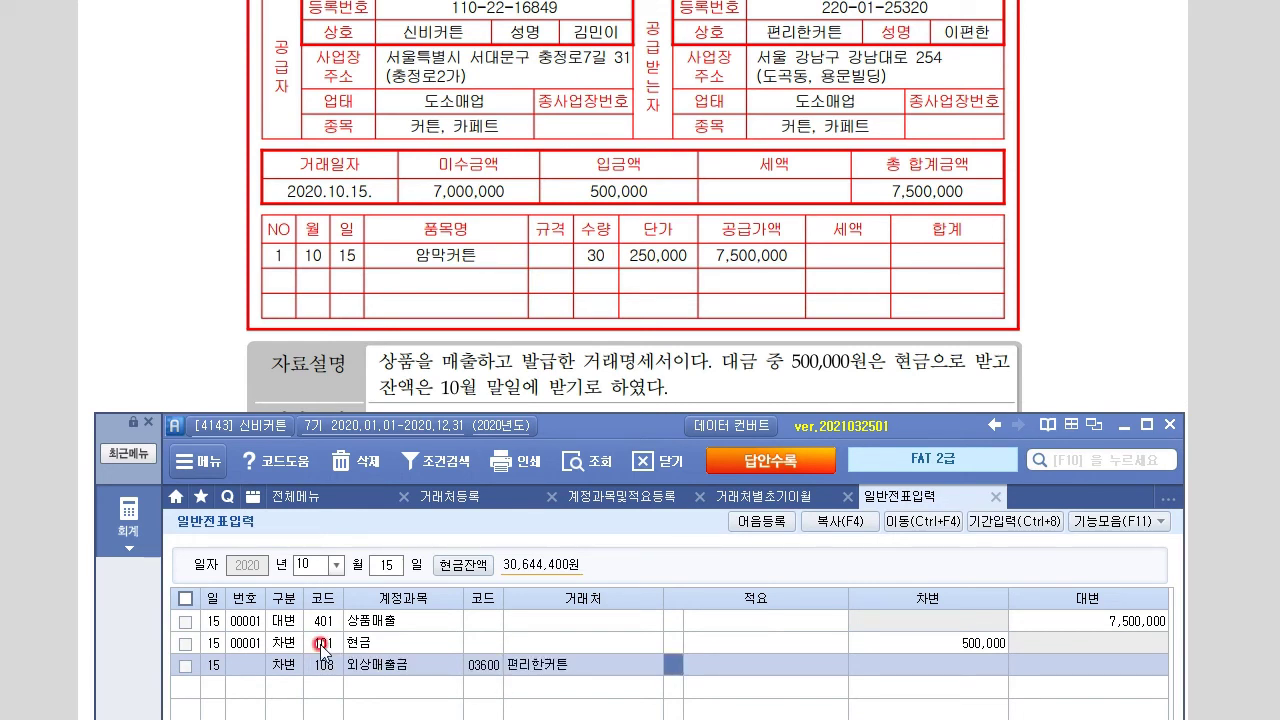
{"action": "key", "text": "Return"}
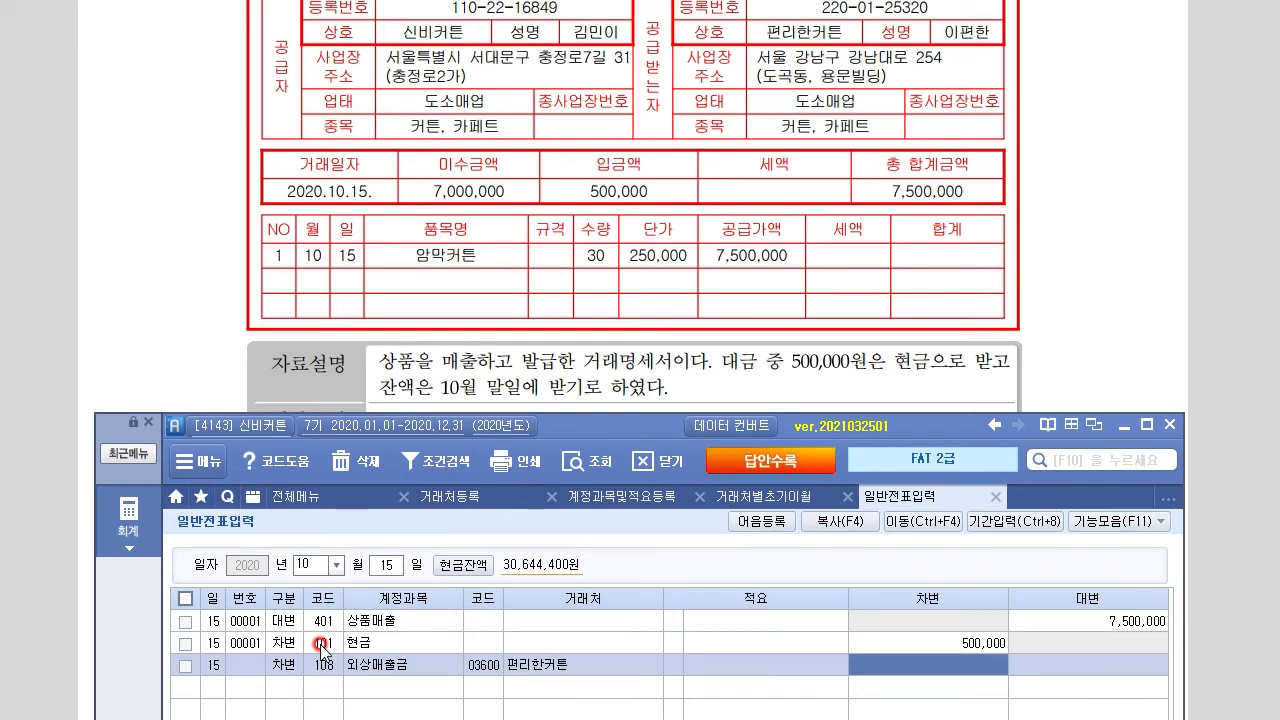
{"action": "type", "text": "7000000"}
{"action": "key", "text": "Return"}
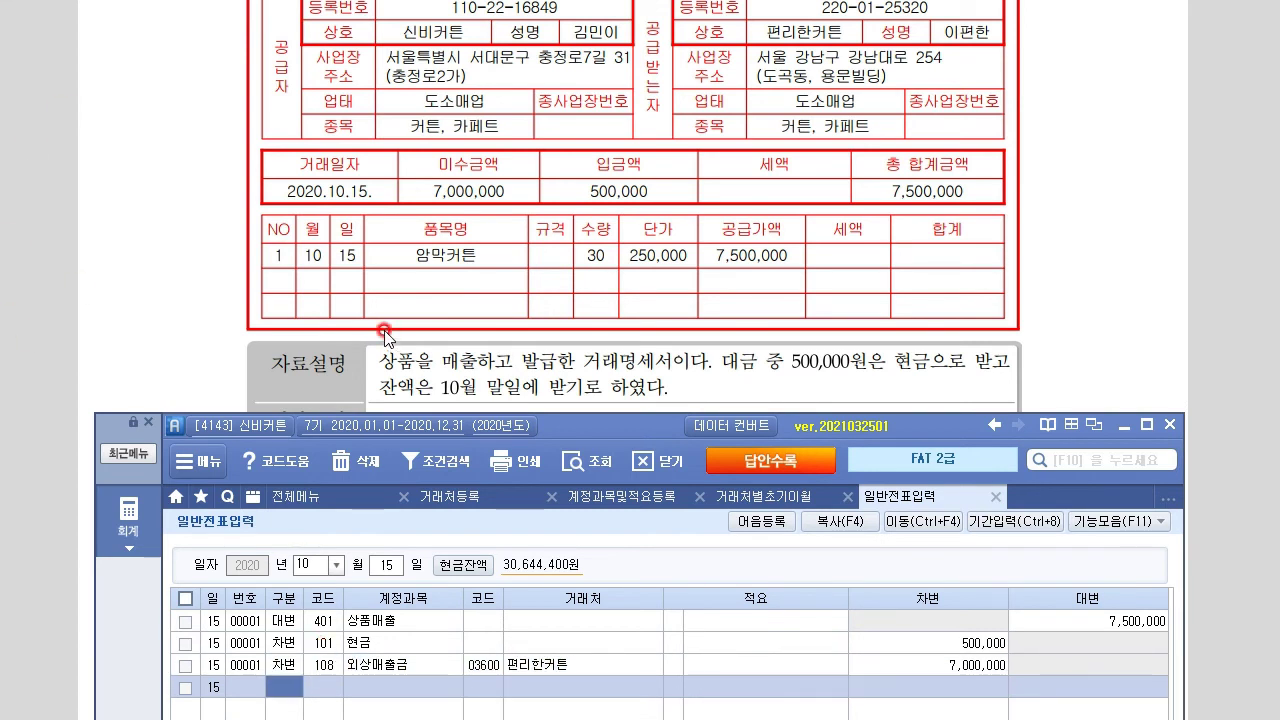
{"action": "left_click", "coordinate": [186, 340]}
Scroll the exam to problem 7, the October 20 약속어음 발행 purchase of 13,000,000원
{"action": "scroll", "coordinate": [186, 340], "scroll_direction": "down", "scroll_amount": 5}
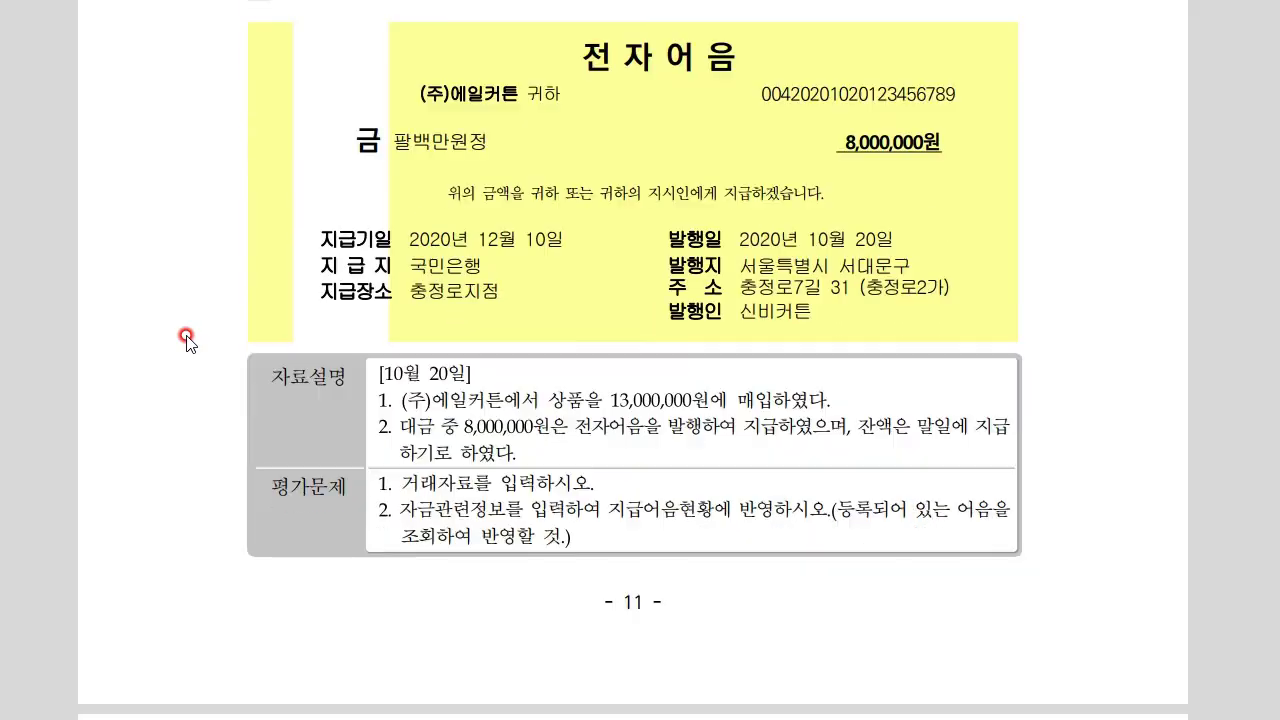
{"action": "scroll", "coordinate": [186, 340], "scroll_direction": "up", "scroll_amount": 2}
{"action": "scroll", "coordinate": [186, 340], "scroll_direction": "down", "scroll_amount": 2}
Start an October 20 voucher debiting 146 상품 for 13,000,000
{"action": "left_click", "coordinate": [662, 719]}
{"action": "left_click_drag", "start_coordinate": [660, 424], "coordinate": [672, 372]}
{"action": "left_click", "coordinate": [331, 507]}
{"action": "left_click", "coordinate": [978, 578]}
{"action": "key", "text": "Return"}
{"action": "type", "text": "20"}
{"action": "key", "text": "Return"}
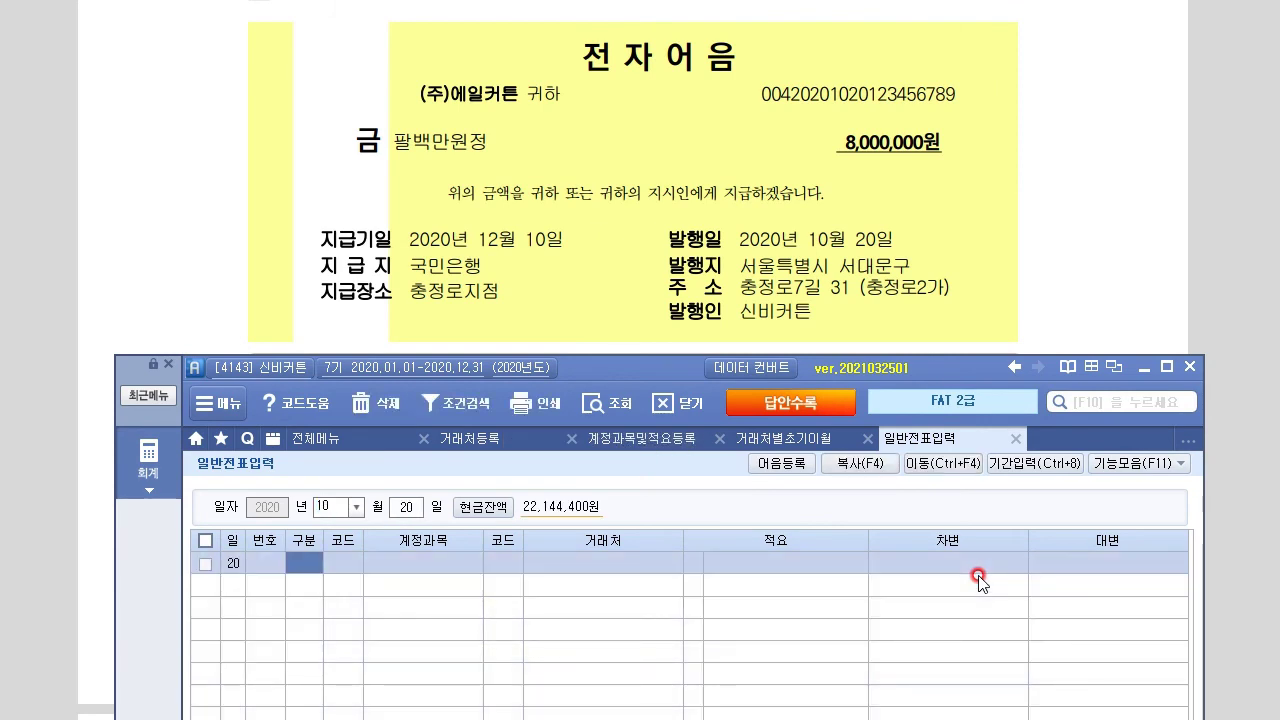
{"action": "type", "text": "3"}
{"action": "key", "text": "Return"}
{"action": "type", "text": "146"}
{"action": "key", "text": "Return"}
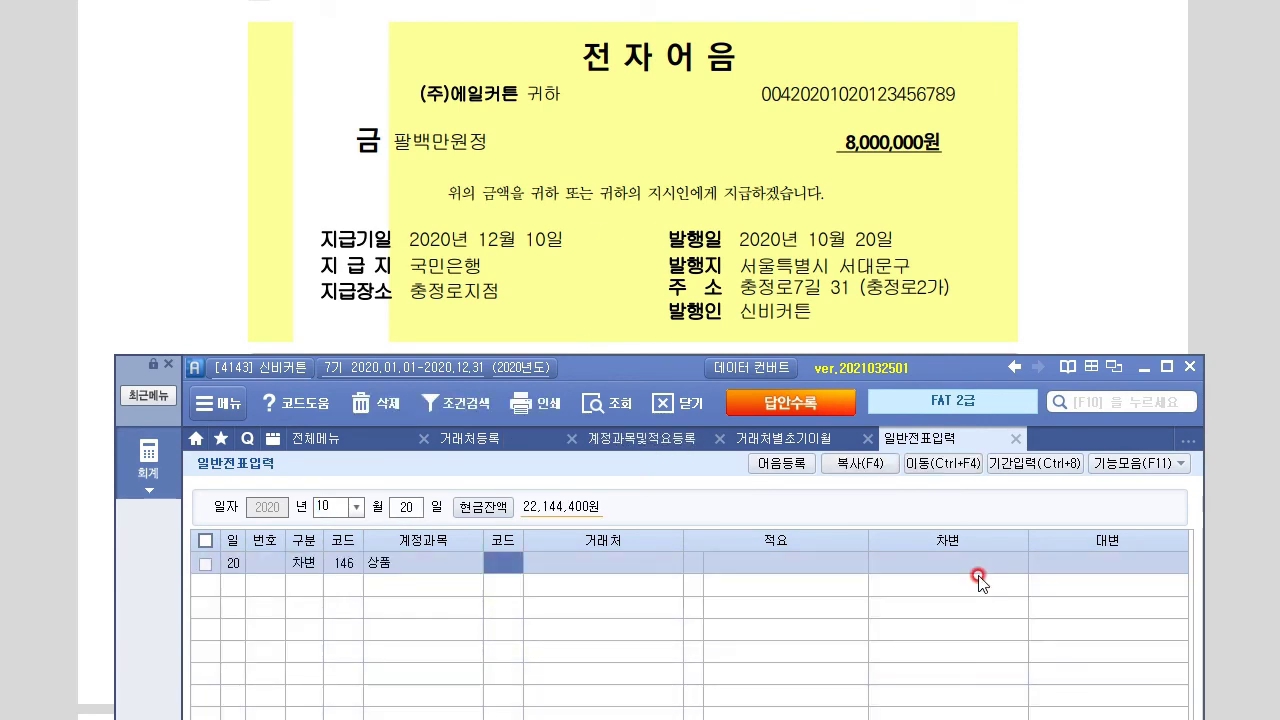
{"action": "key", "text": "Return"}
{"action": "key", "text": "Return"}
{"action": "key", "text": "Return"}
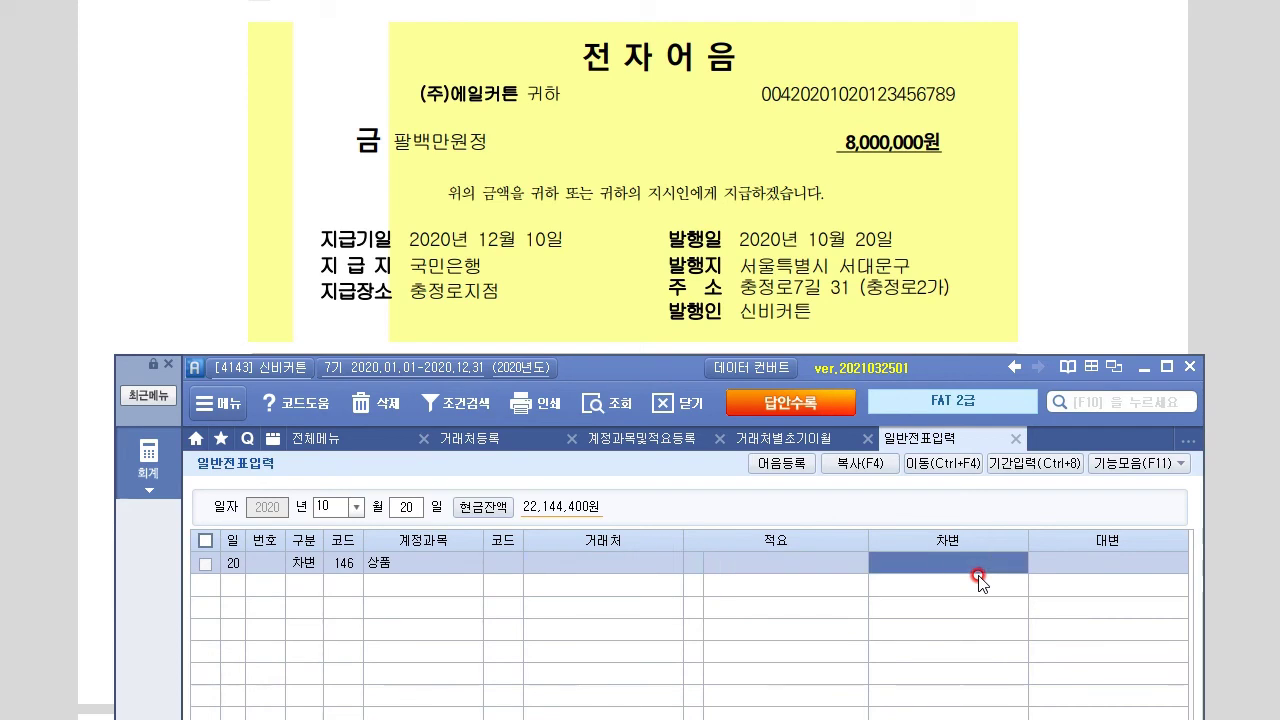
{"action": "type", "text": "13,000,000"}
{"action": "key", "text": "Return"}
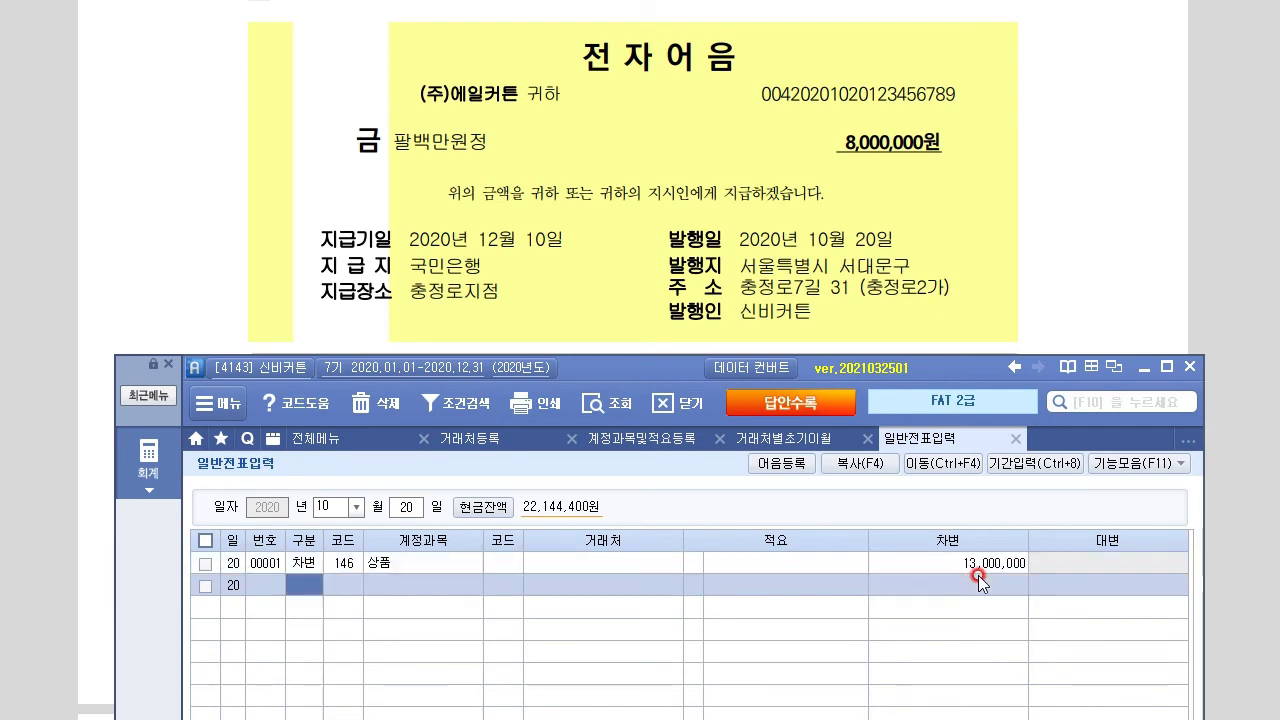
Add a credit line for 252 지급어음 of 8,000,000 to client (주)에일커튼
{"action": "key", "text": "4"}
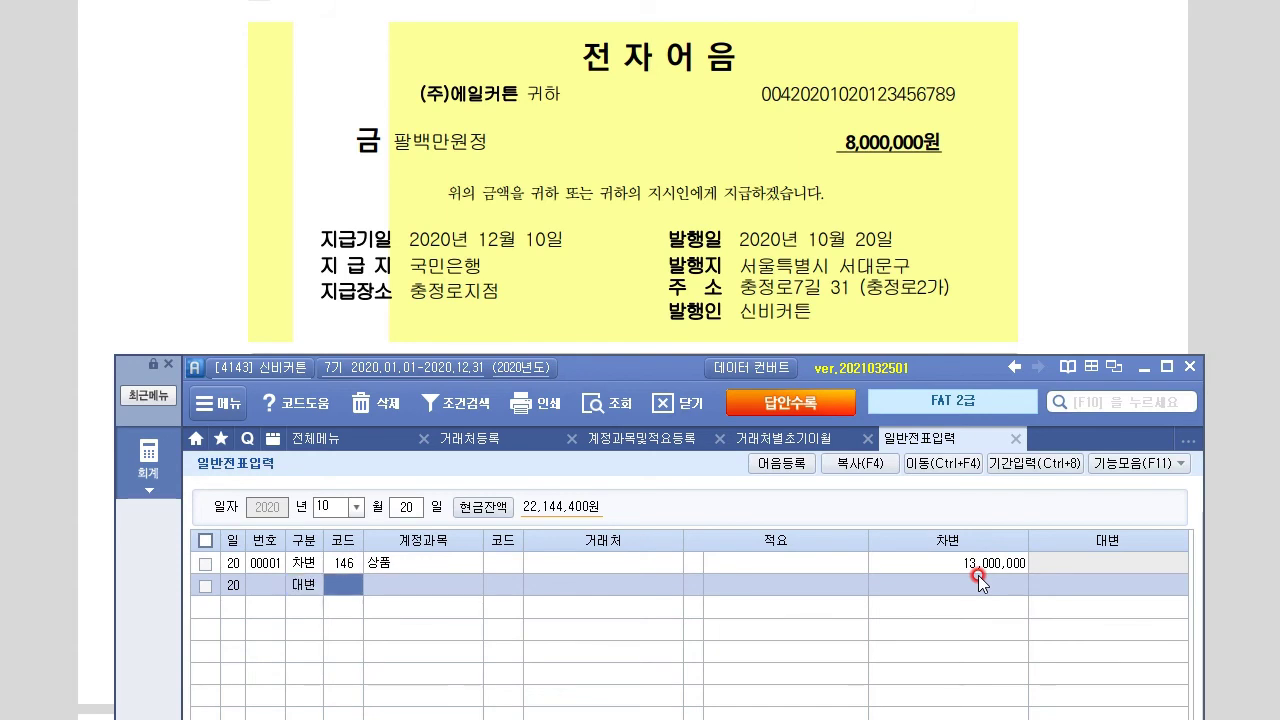
{"action": "type", "text": "252"}
{"action": "key", "text": "Return"}
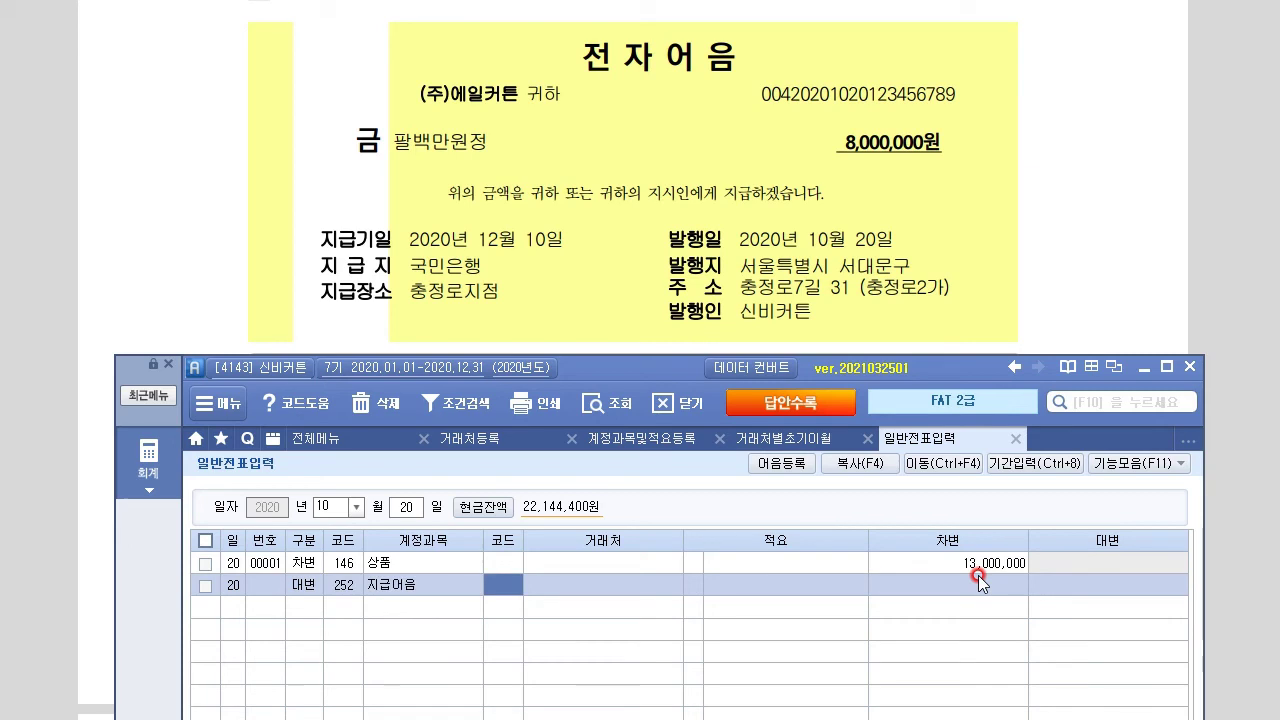
{"action": "type", "text": "에일"}
{"action": "key", "text": "Return"}
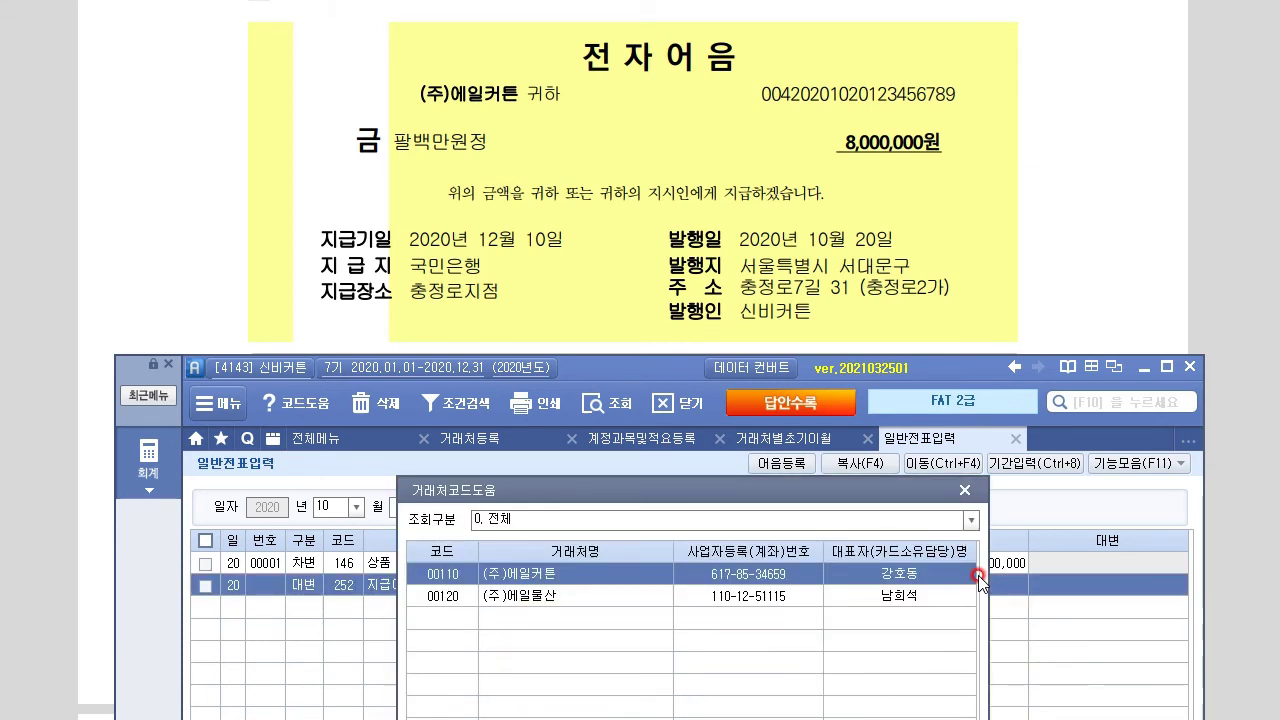
{"action": "key", "text": "Return"}
{"action": "key", "text": "Return"}
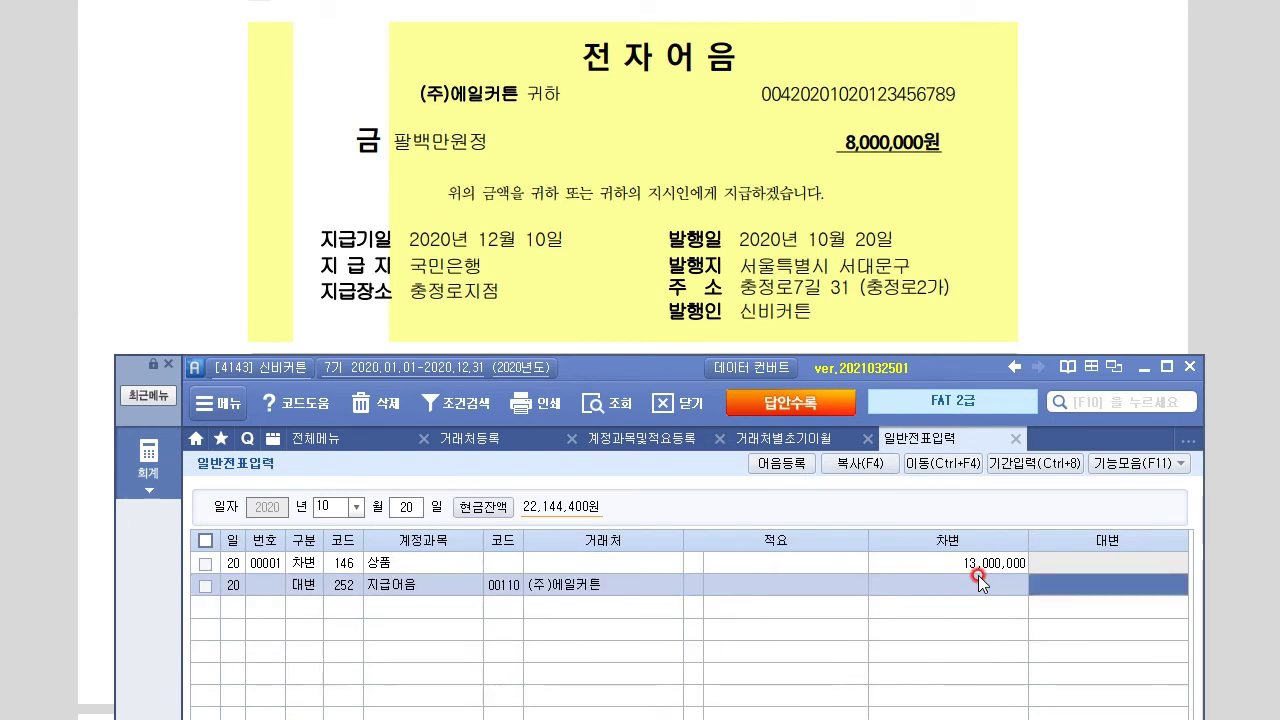
{"action": "type", "text": "8,000,000"}
{"action": "key", "text": "Return"}
Add a credit line for 251 외상매입금 of 5,000,000 to client 110 (주)에일커튼
{"action": "type", "text": "4"}
{"action": "type", "text": "251"}
{"action": "key", "text": "Return"}
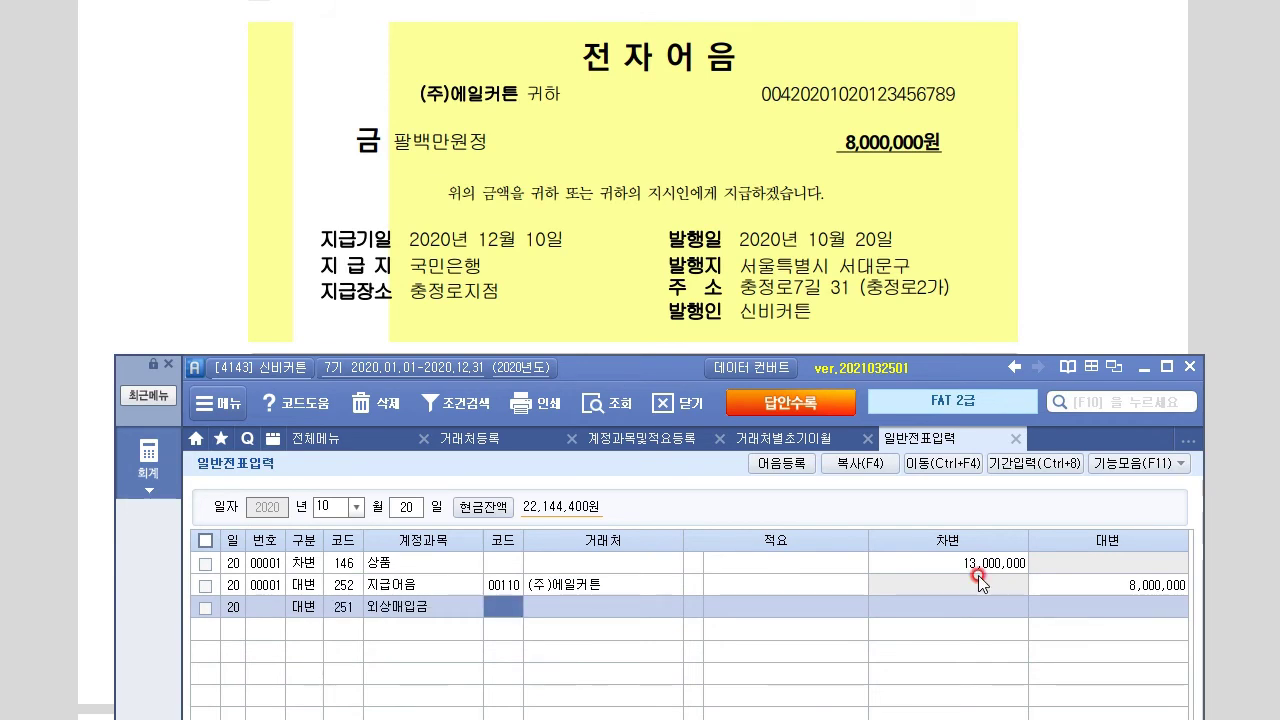
{"action": "type", "text": "110"}
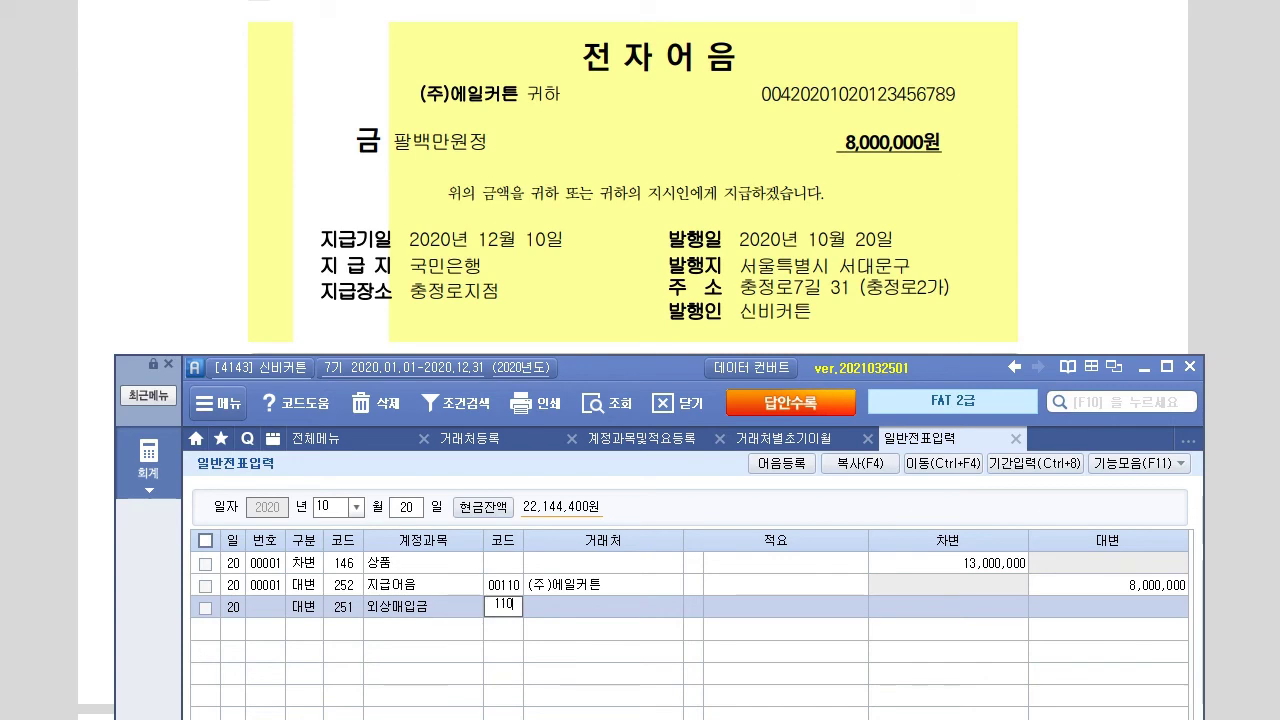
{"action": "key", "text": "Return"}
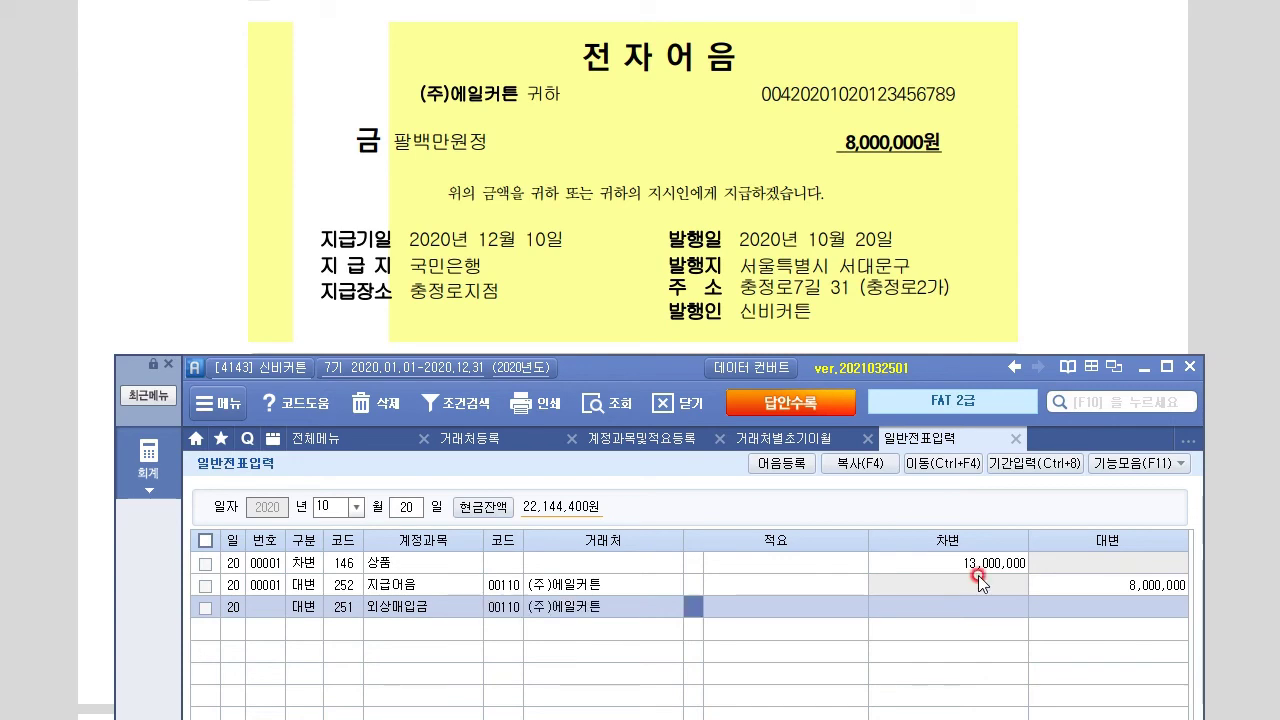
{"action": "key", "text": "Return"}
{"action": "type", "text": "5000000"}
{"action": "key", "text": "Return"}
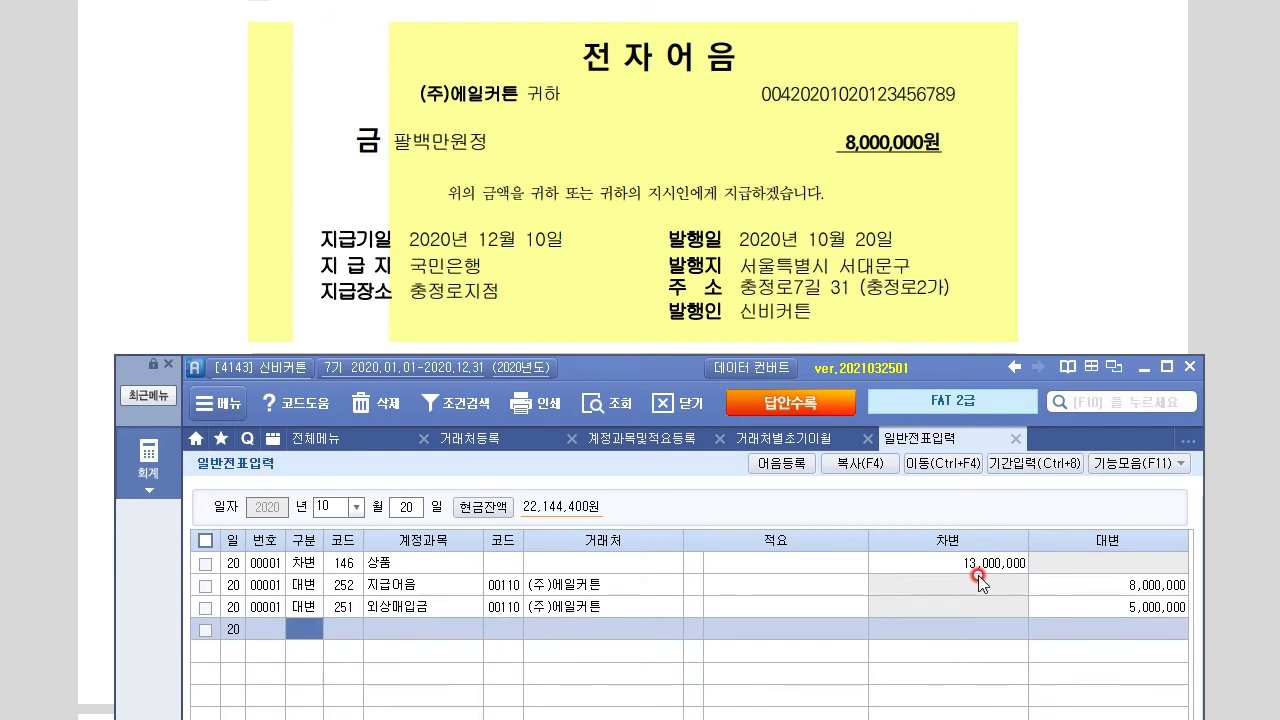
Select the 지급어음 credit line and open the registered-note lookup from its 어음번호 field
{"action": "left_click", "coordinate": [446, 584]}
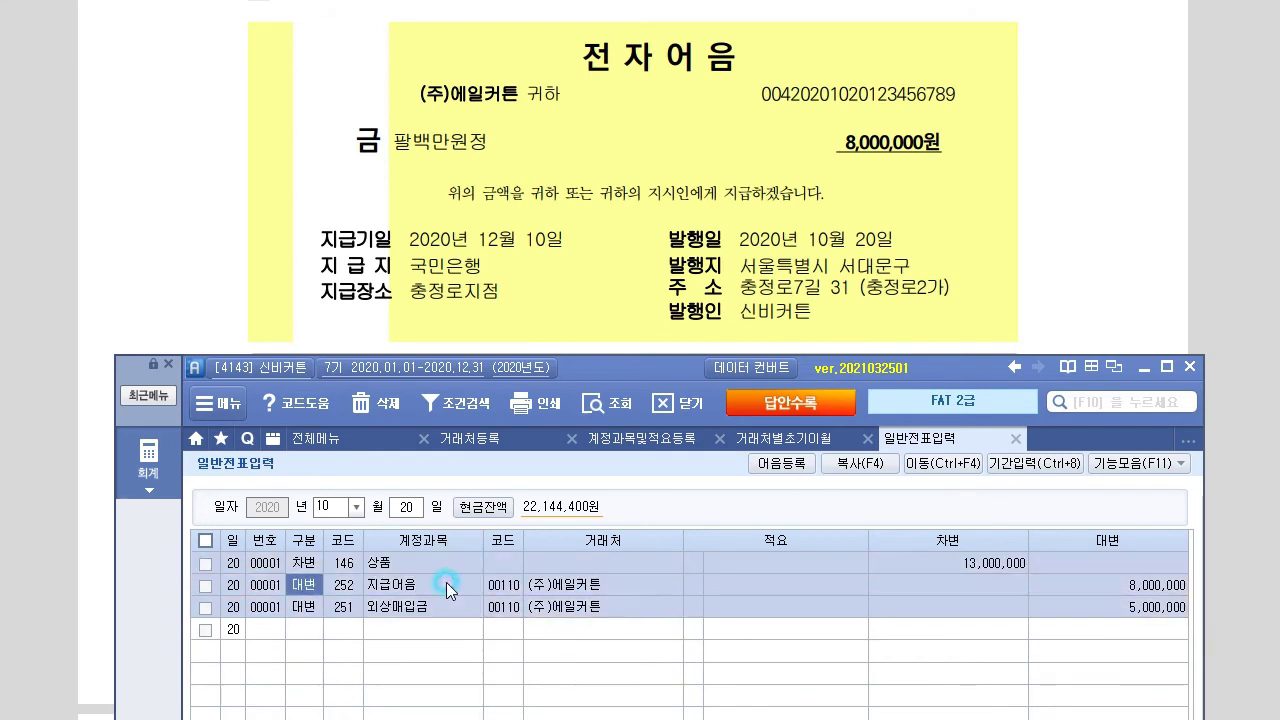
{"action": "left_click", "coordinate": [672, 374]}
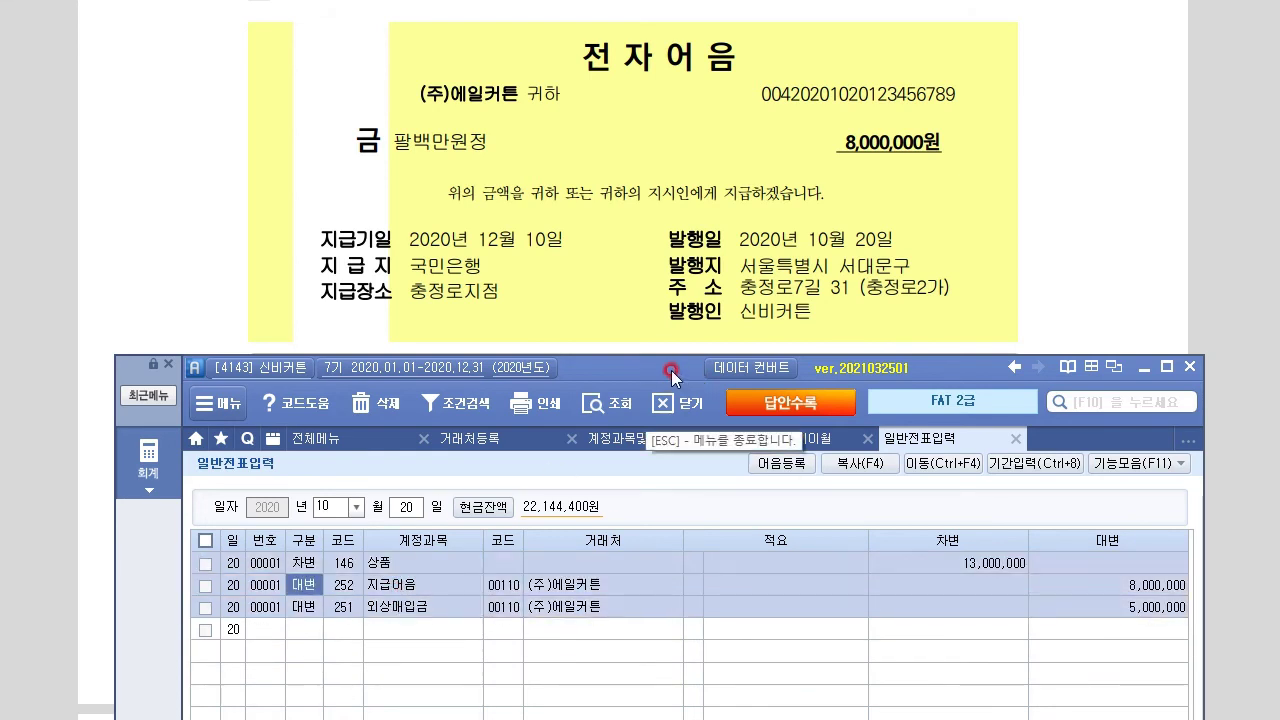
{"action": "left_click_drag", "start_coordinate": [600, 368], "coordinate": [591, 119]}
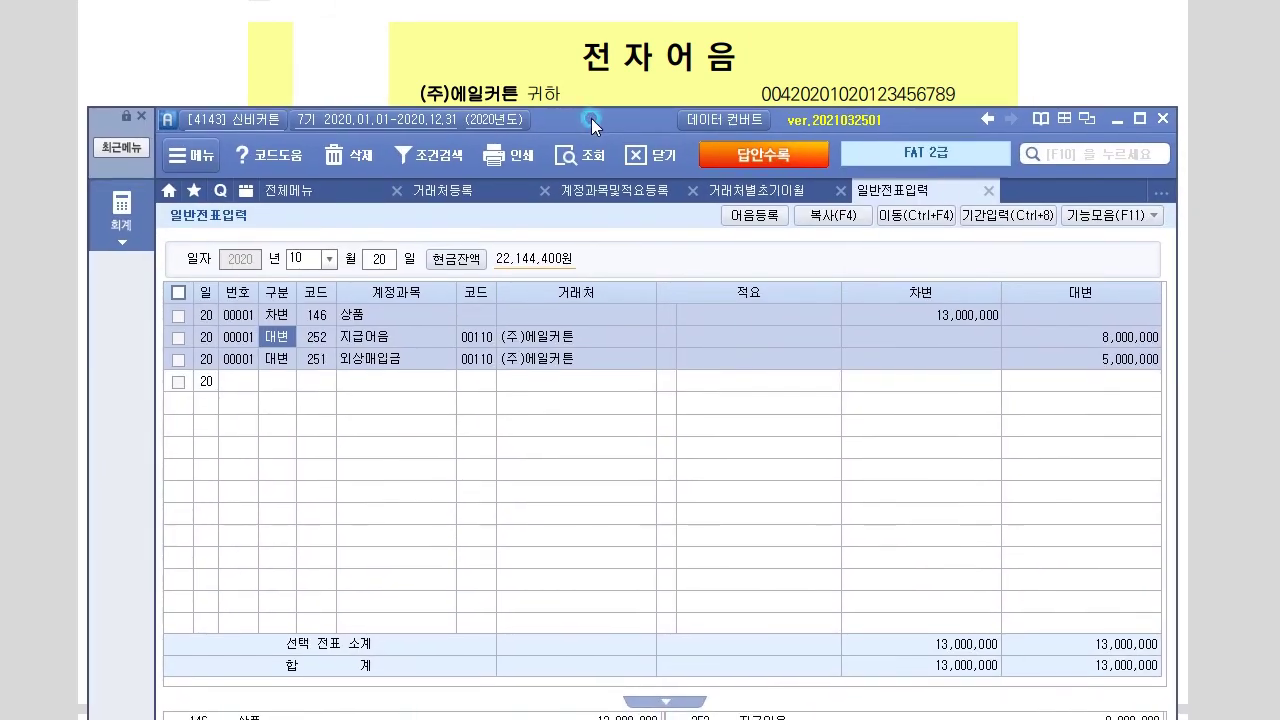
{"action": "left_click", "coordinate": [276, 336]}
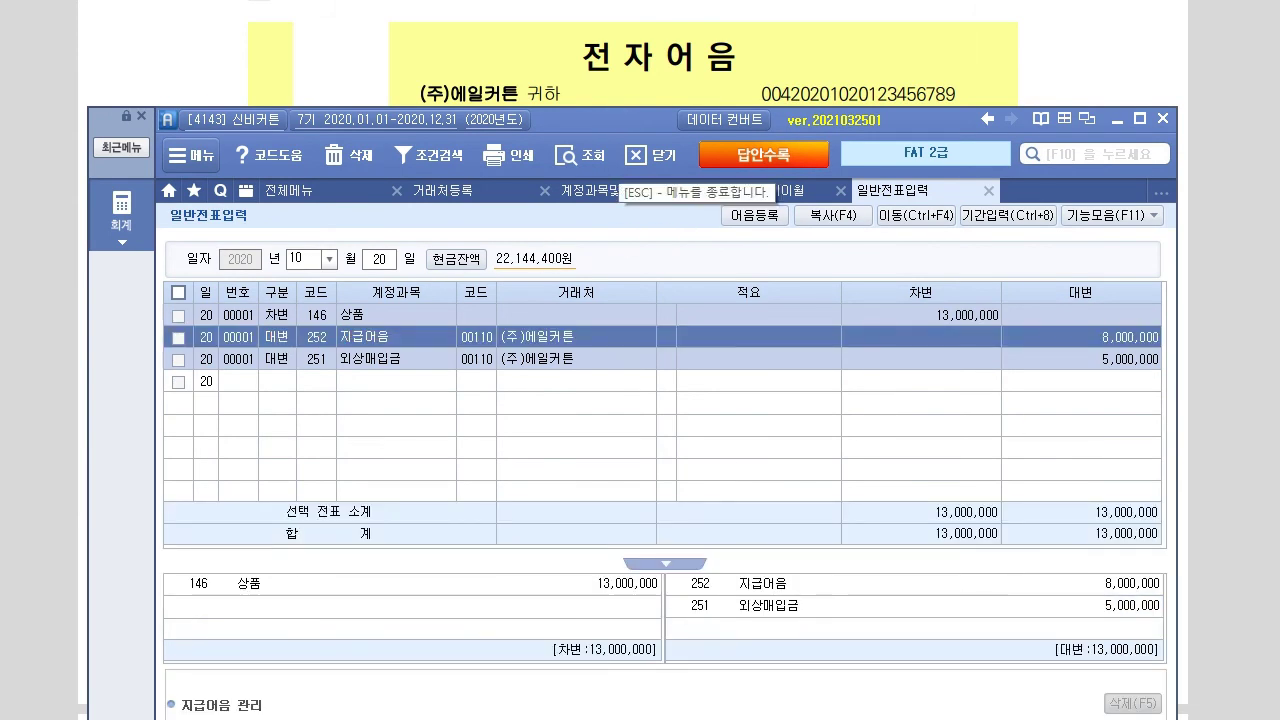
{"action": "left_click", "coordinate": [634, 72]}
{"action": "scroll", "coordinate": [634, 72], "scroll_direction": "down", "scroll_amount": 2}
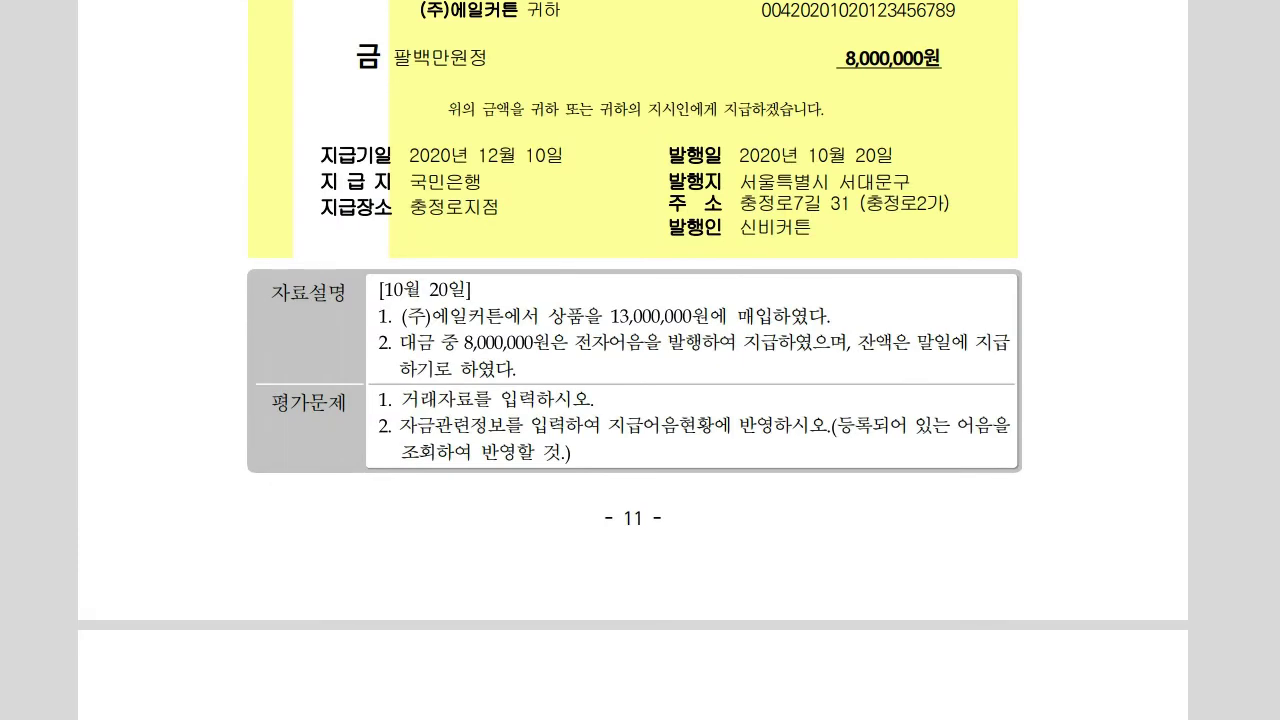
{"action": "key", "text": "alt+Tab"}
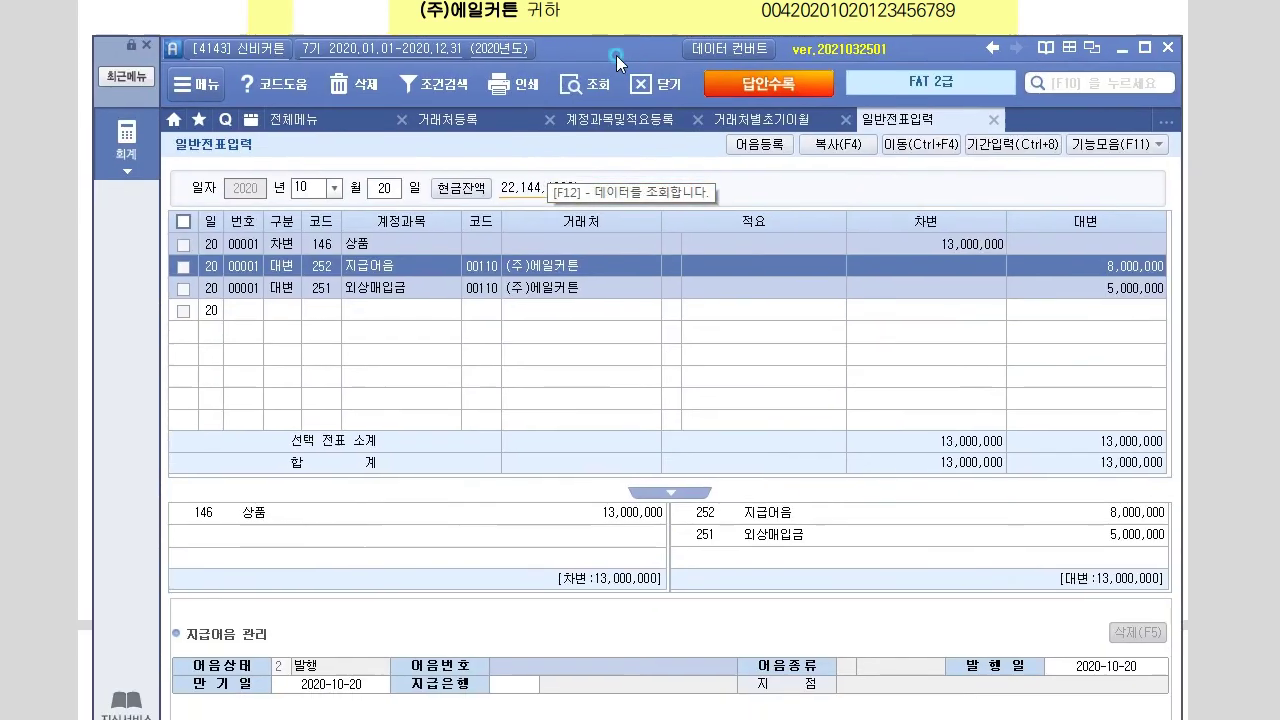
{"action": "left_click", "coordinate": [612, 671]}
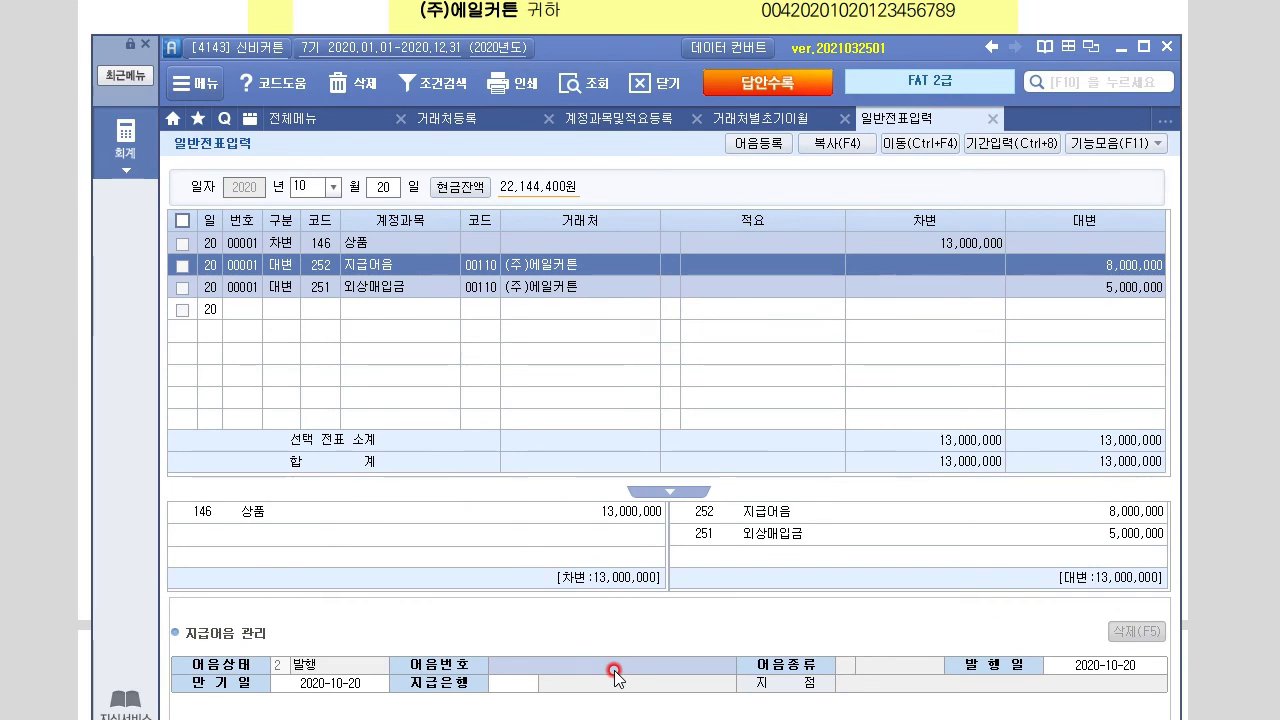
{"action": "key", "text": "F2"}
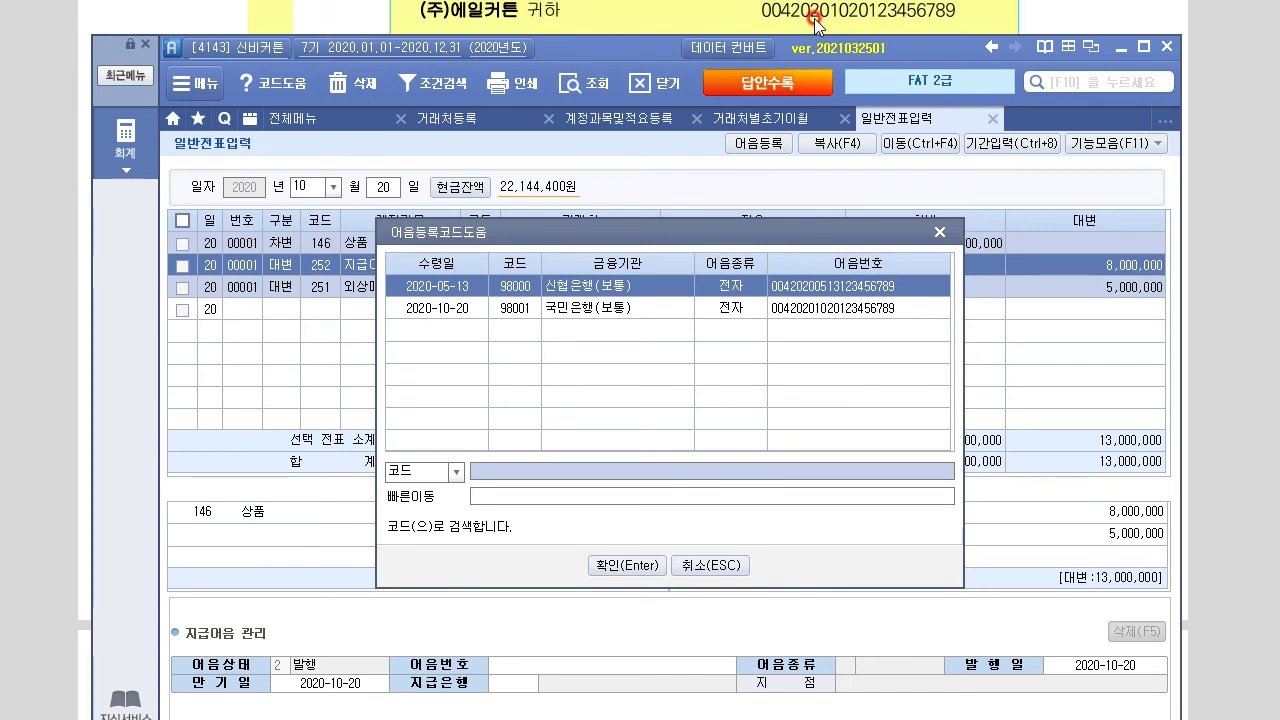
Choose the 국민은행 note issued 2020-10-20 for the 지급어음 line
{"action": "left_click", "coordinate": [845, 308]}
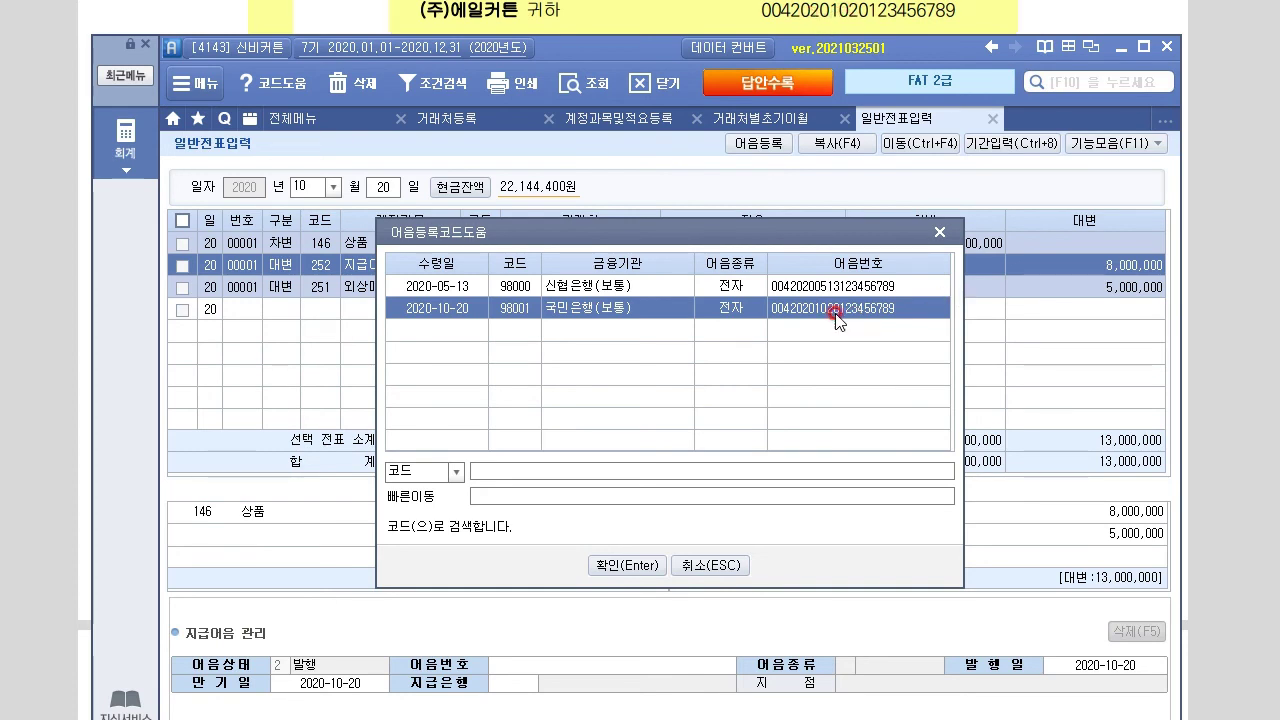
{"action": "left_click", "coordinate": [850, 287]}
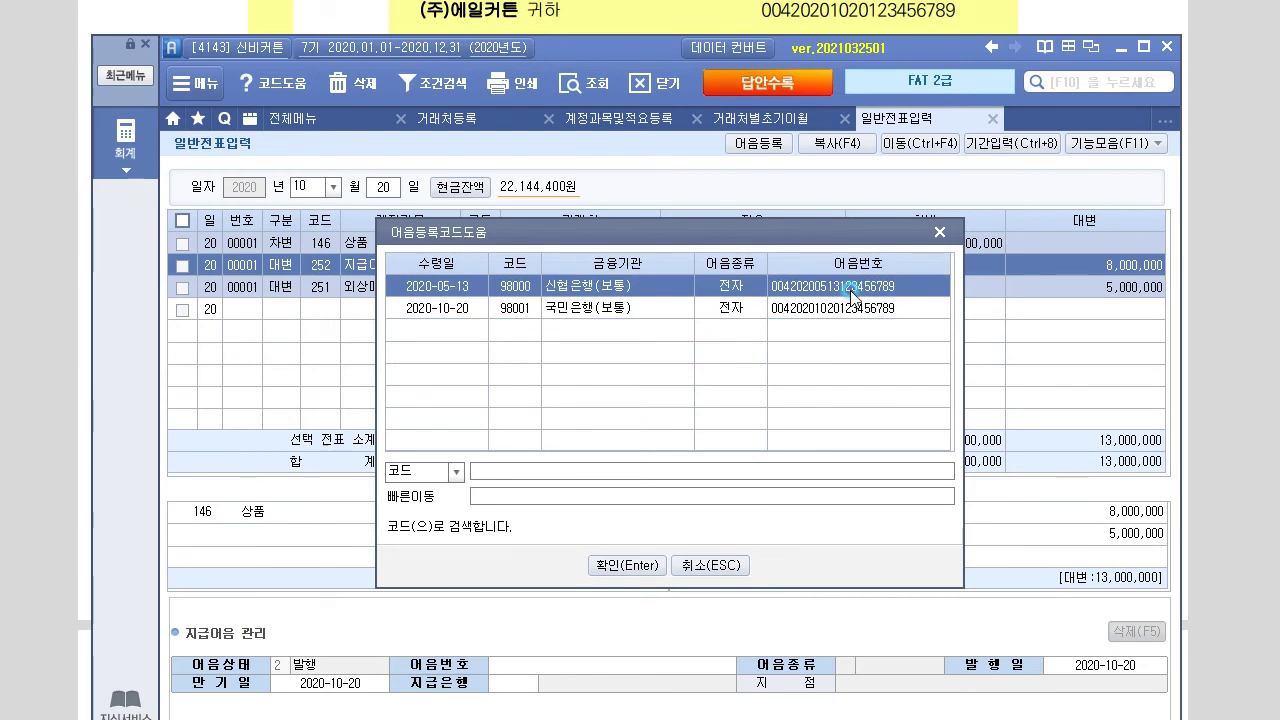
{"action": "left_click", "coordinate": [828, 308]}
{"action": "left_click", "coordinate": [1036, 463]}
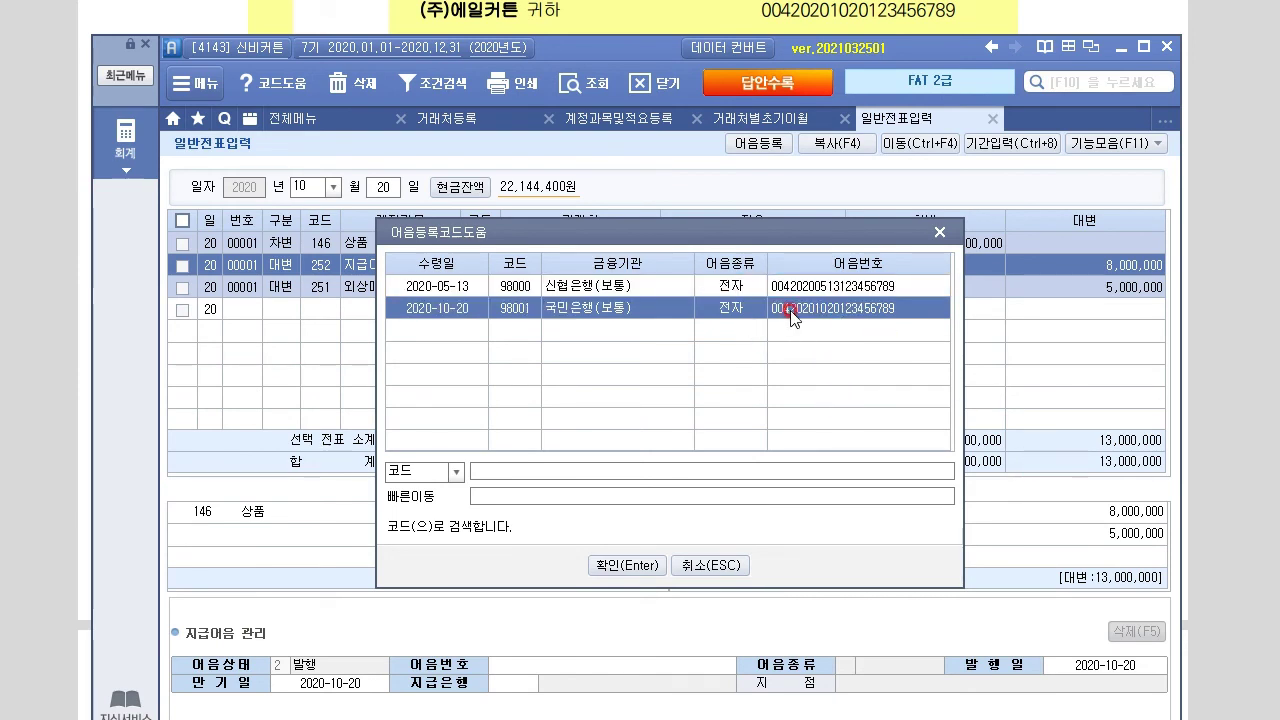
{"action": "left_click", "coordinate": [640, 566]}
{"action": "left_click", "coordinate": [641, 572]}
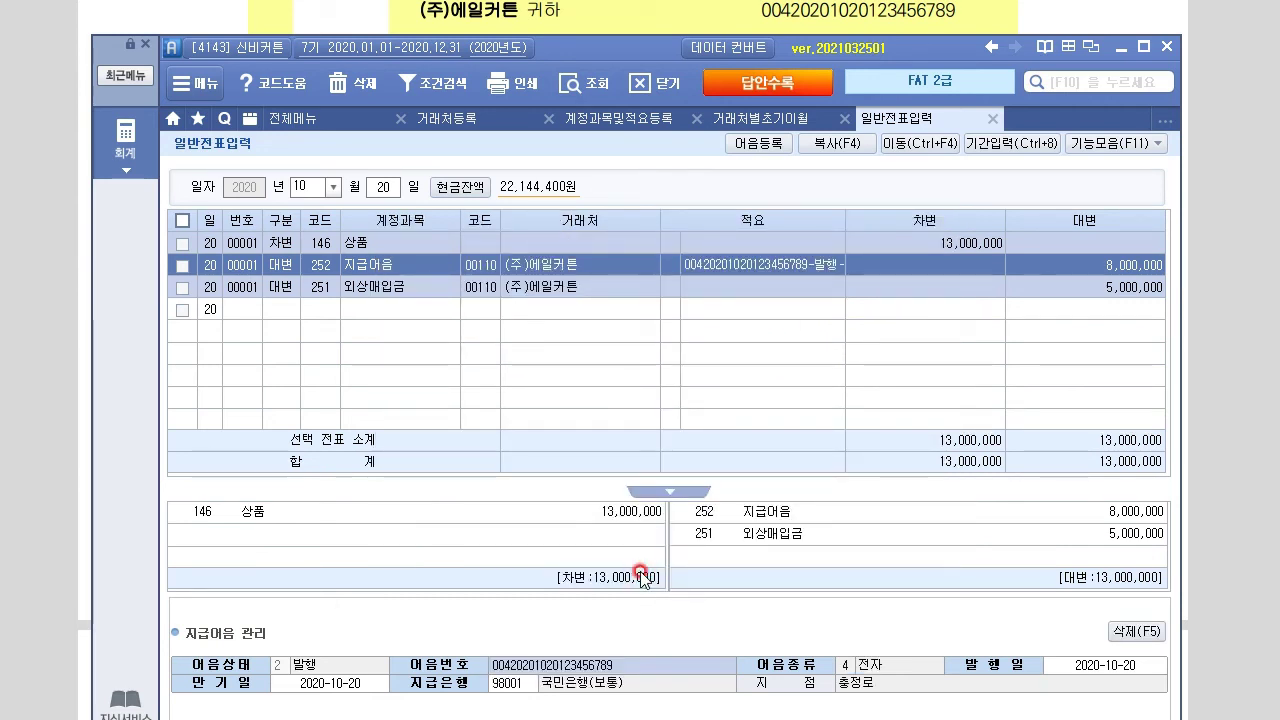
Enter 2020-12-10 as the note's maturity date and check the line's description
{"action": "mouse_move", "coordinate": [649, 47]}
{"action": "left_mouse_down"}
{"action": "mouse_move", "coordinate": [646, 269]}
{"action": "mouse_move", "coordinate": [665, 42]}
{"action": "left_mouse_up"}
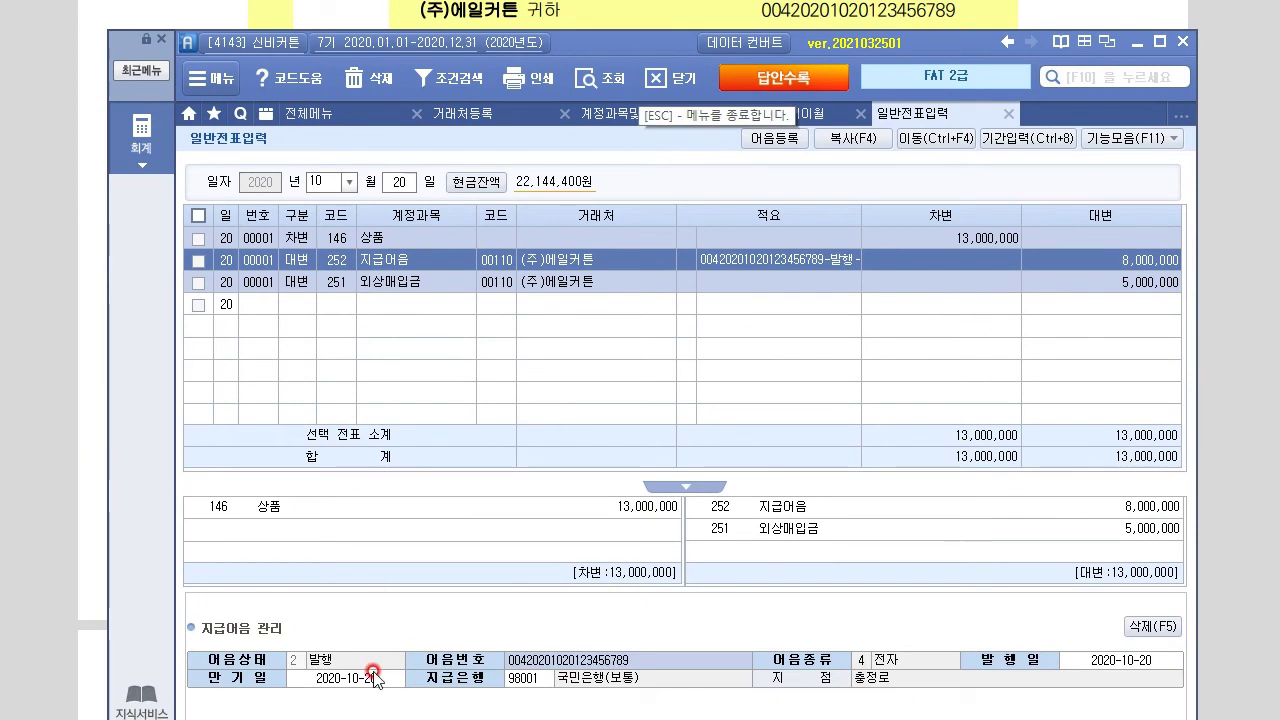
{"action": "type", "text": "2020-"}
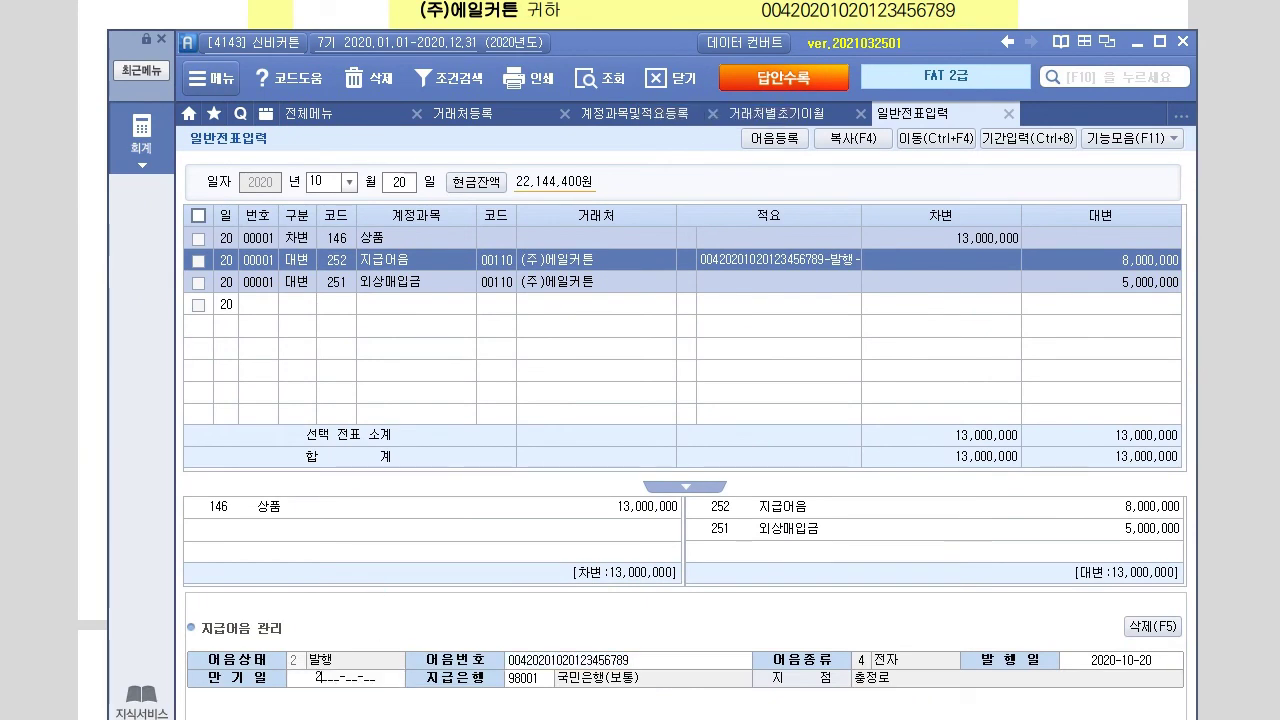
{"action": "type", "text": "12-"}
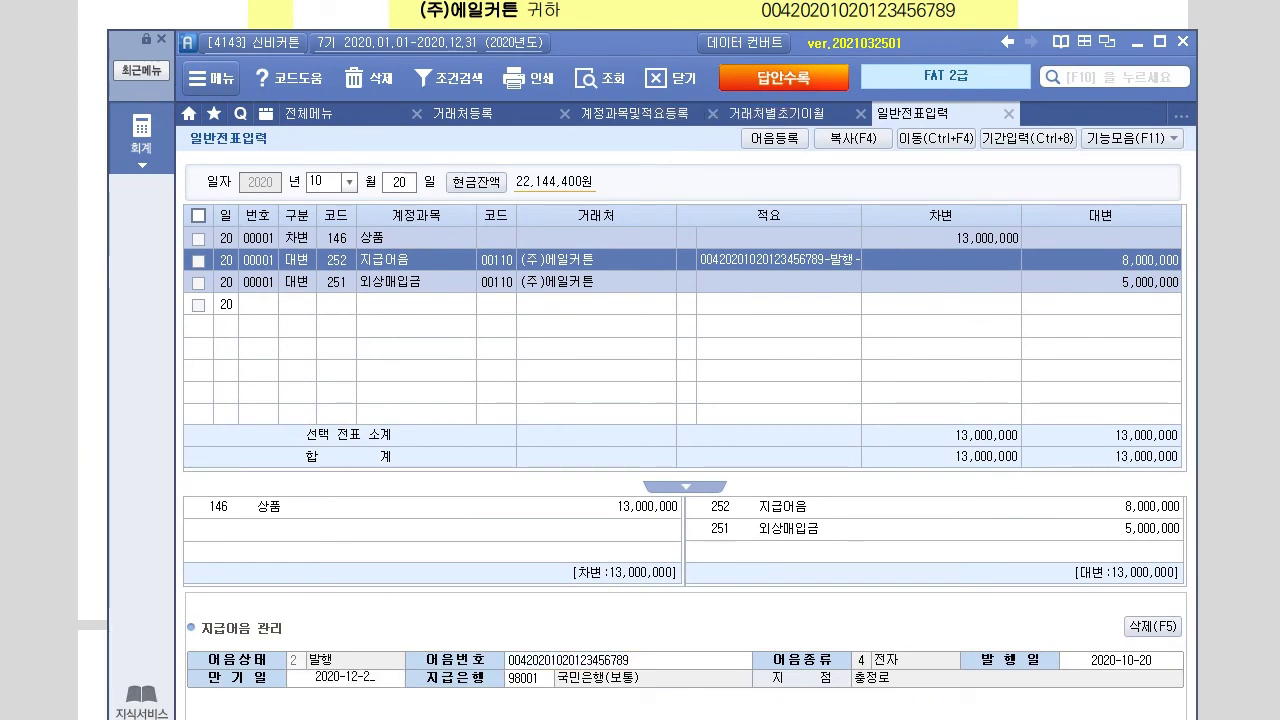
{"action": "type", "text": "10"}
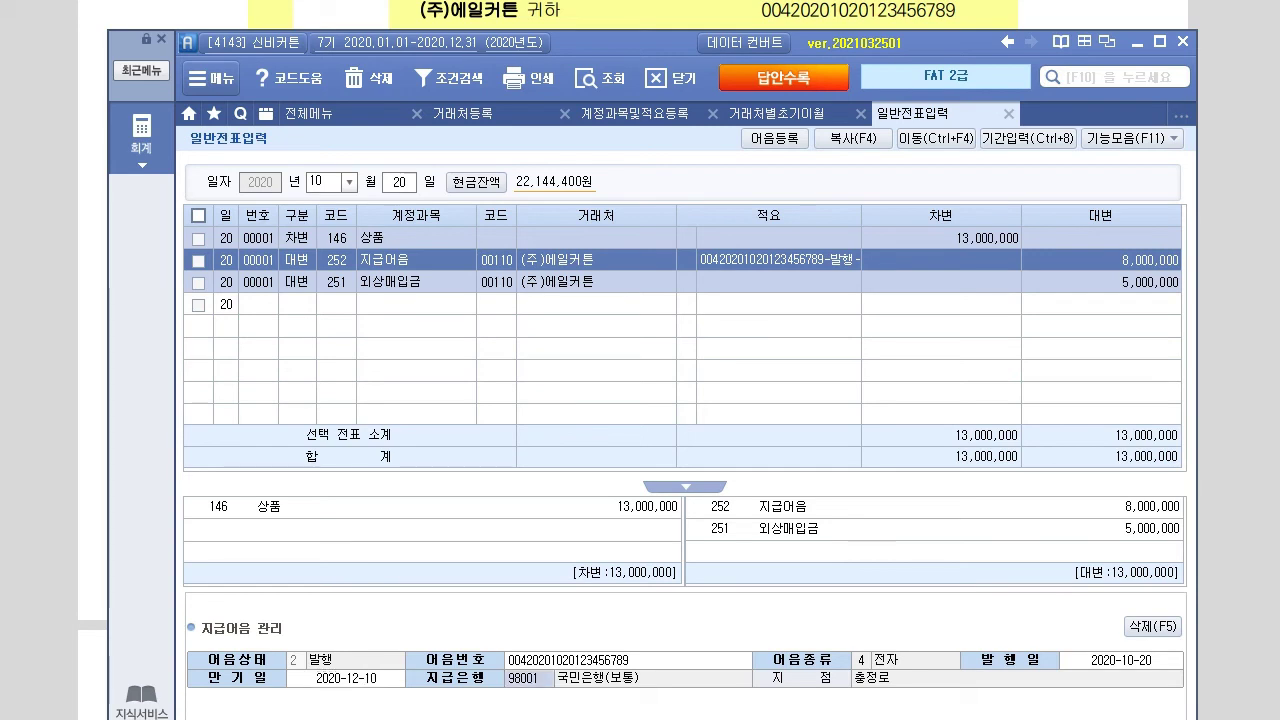
{"action": "key", "text": "Return"}
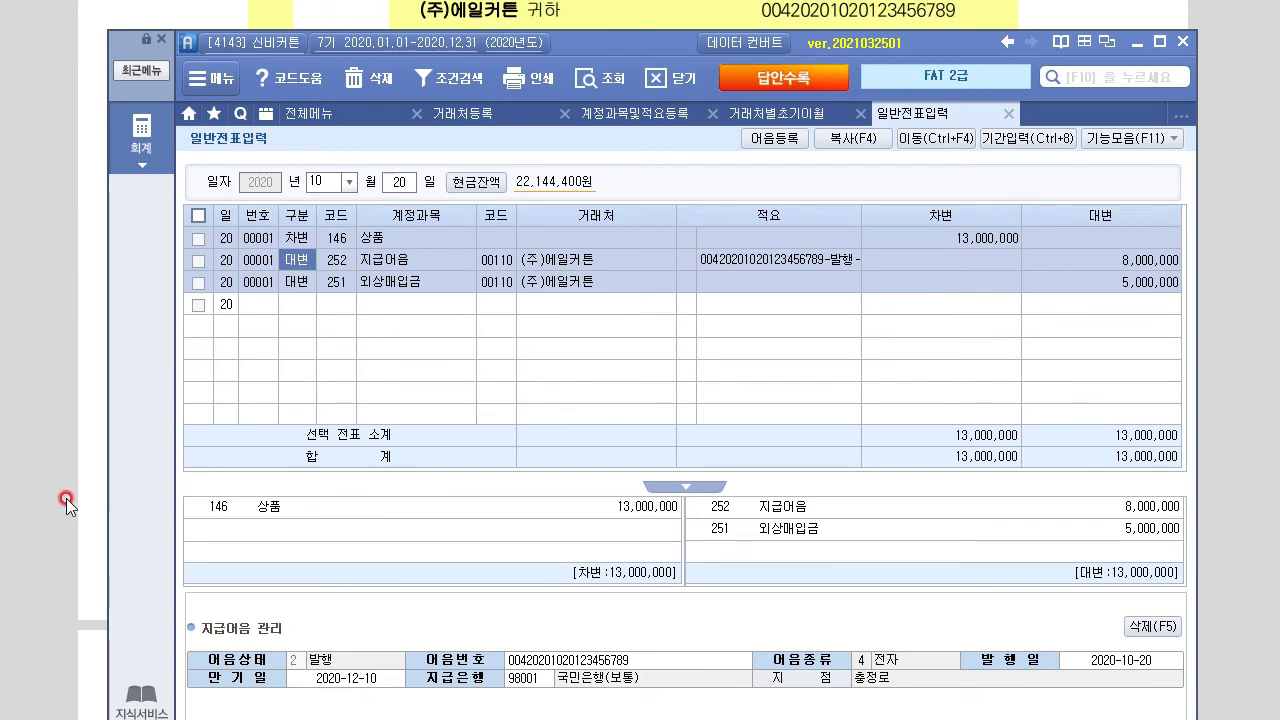
{"action": "left_click", "coordinate": [787, 262]}
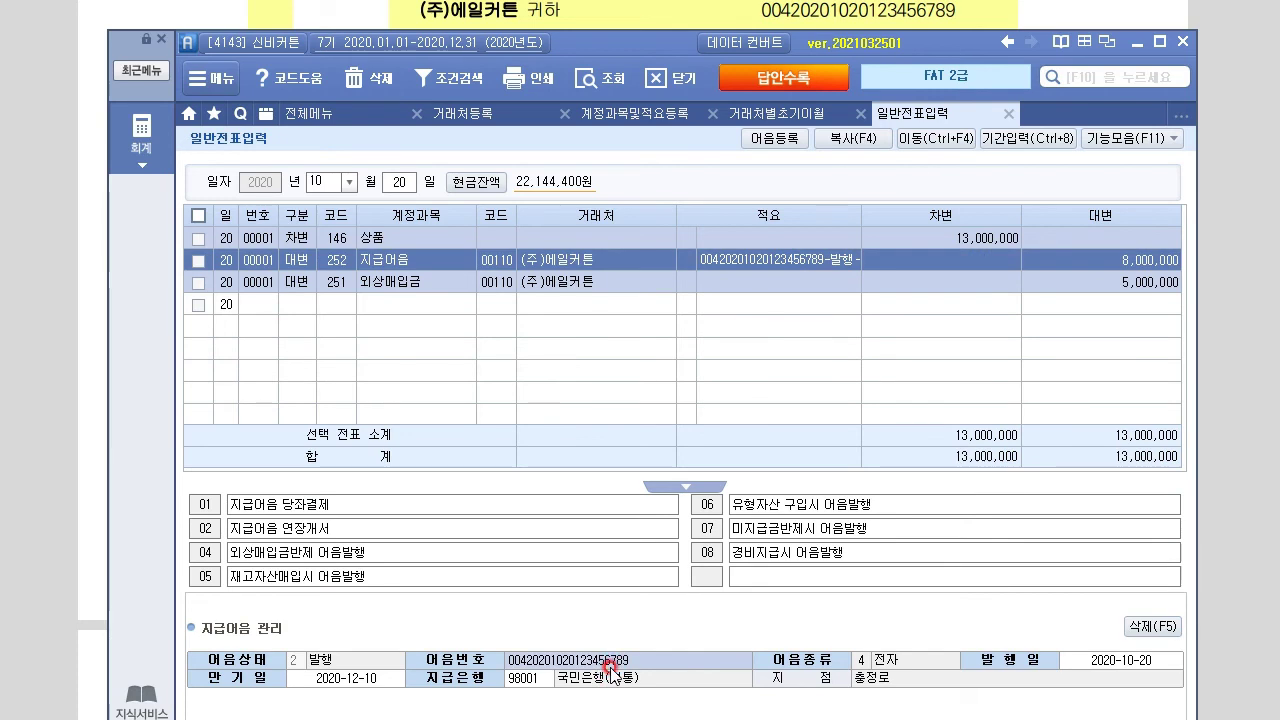
{"action": "left_click", "coordinate": [760, 135]}
{"action": "left_click", "coordinate": [1224, 442]}
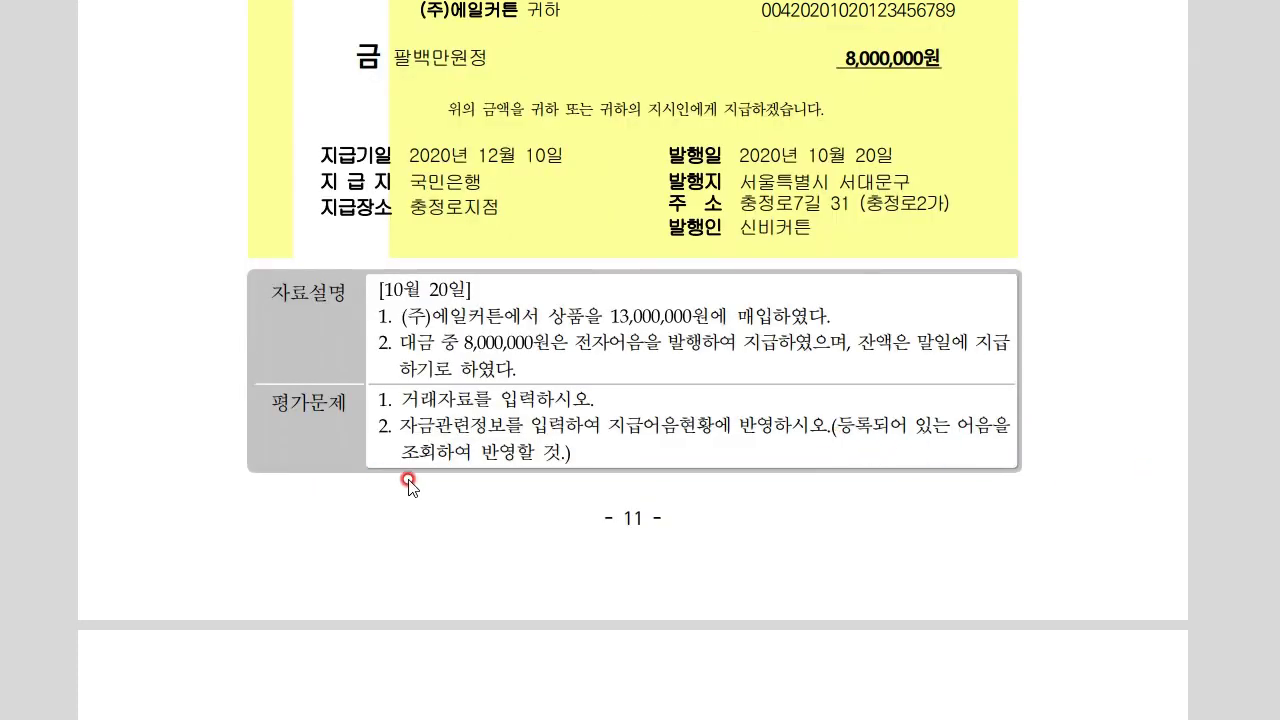
Scroll the exam PDF to problem 8, the 1,730,200 신한카드 payment on 2020-11-10
{"action": "scroll", "coordinate": [404, 610], "scroll_direction": "down", "scroll_amount": 4}
{"action": "left_click", "coordinate": [404, 610]}
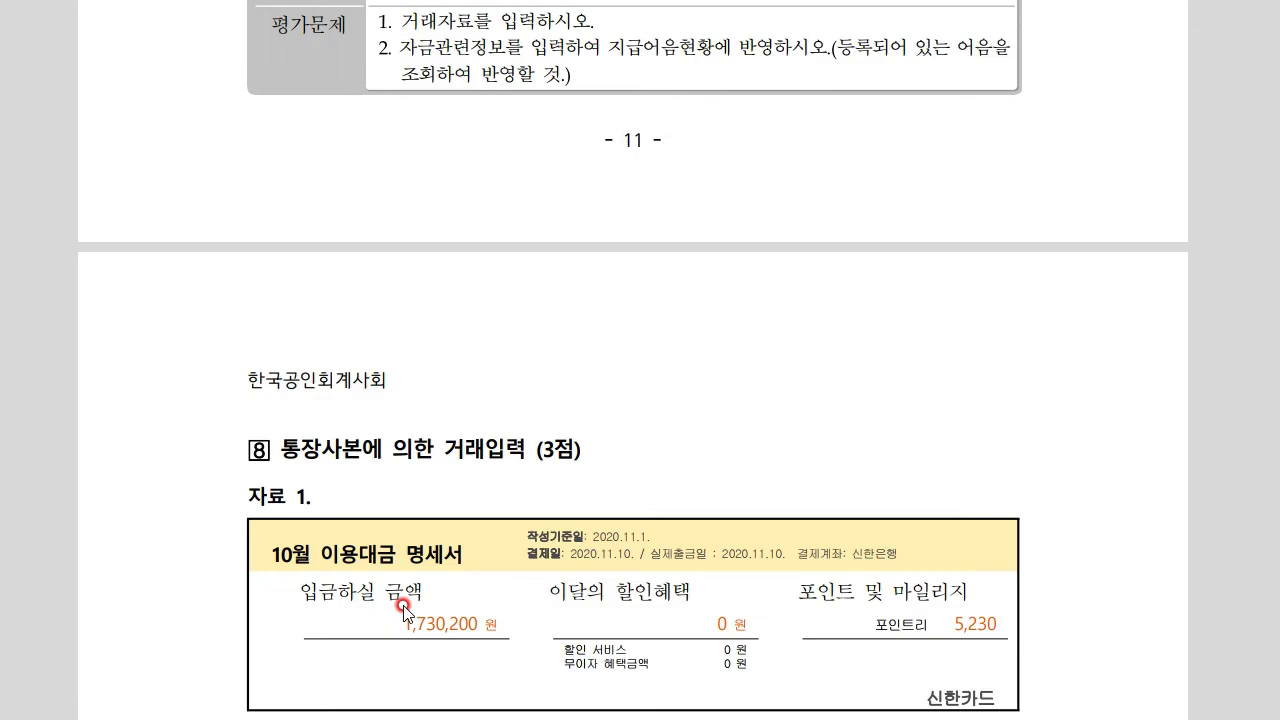
{"action": "scroll", "coordinate": [404, 610], "scroll_direction": "down", "scroll_amount": 3}
{"action": "scroll", "coordinate": [404, 604], "scroll_direction": "down", "scroll_amount": 2}
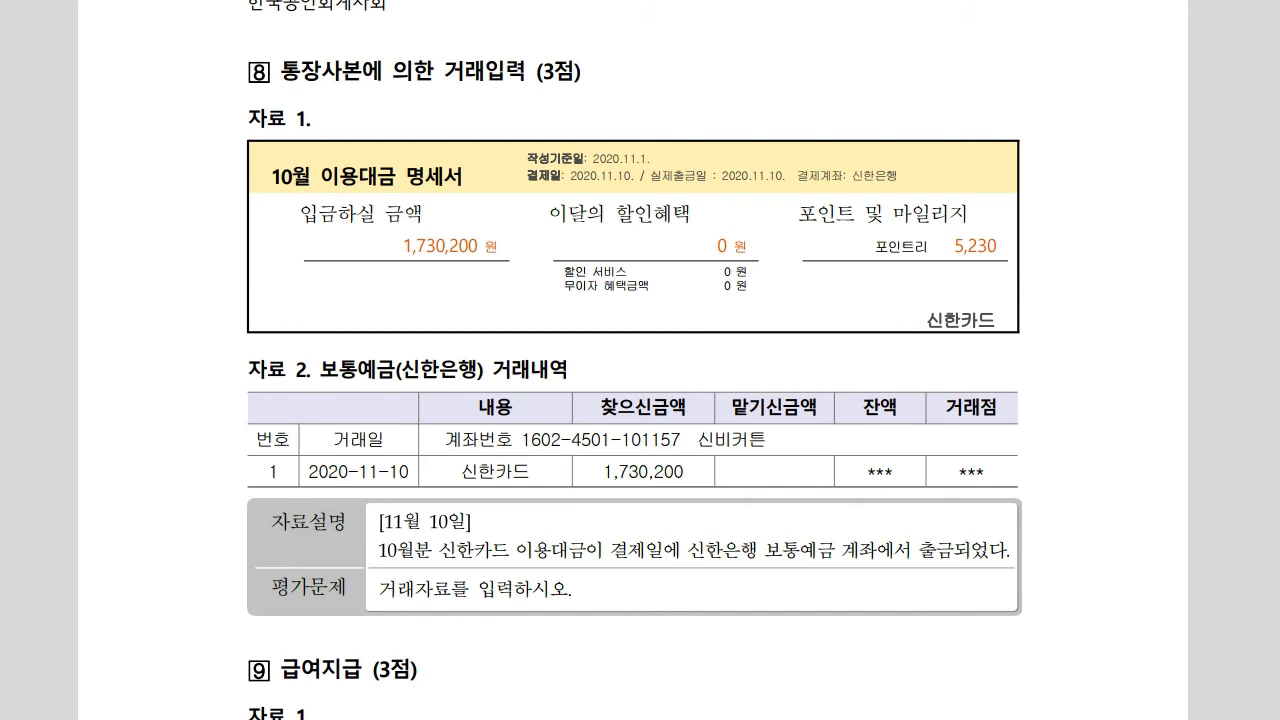
{"action": "key", "text": "alt+Tab"}
{"action": "left_click", "coordinate": [152, 130]}
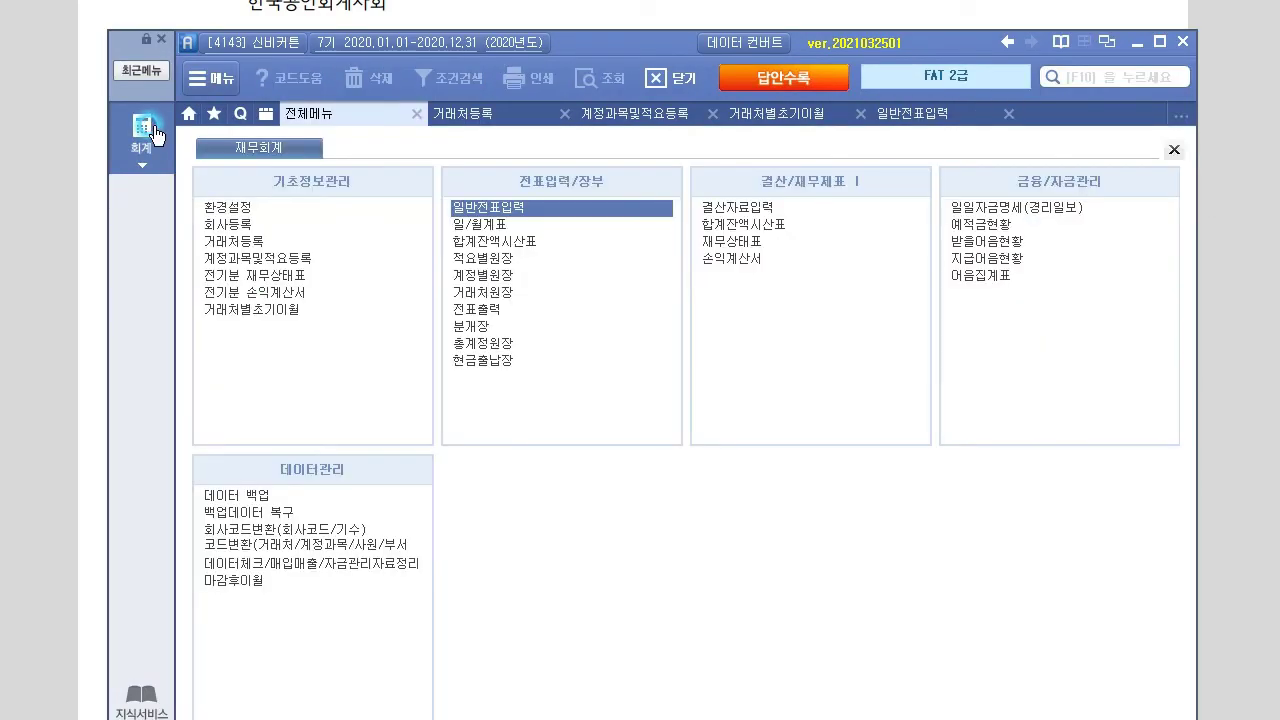
{"action": "left_click", "coordinate": [524, 242]}
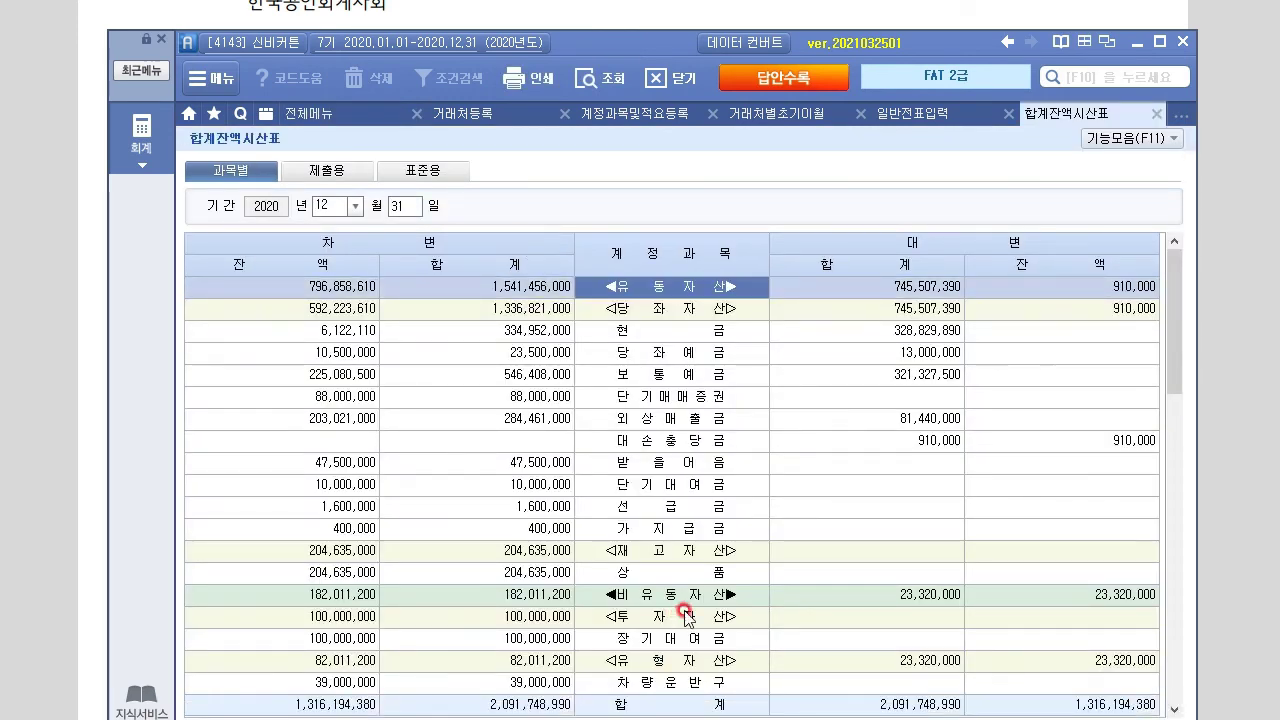
{"action": "scroll", "coordinate": [680, 610], "scroll_direction": "down", "scroll_amount": 6}
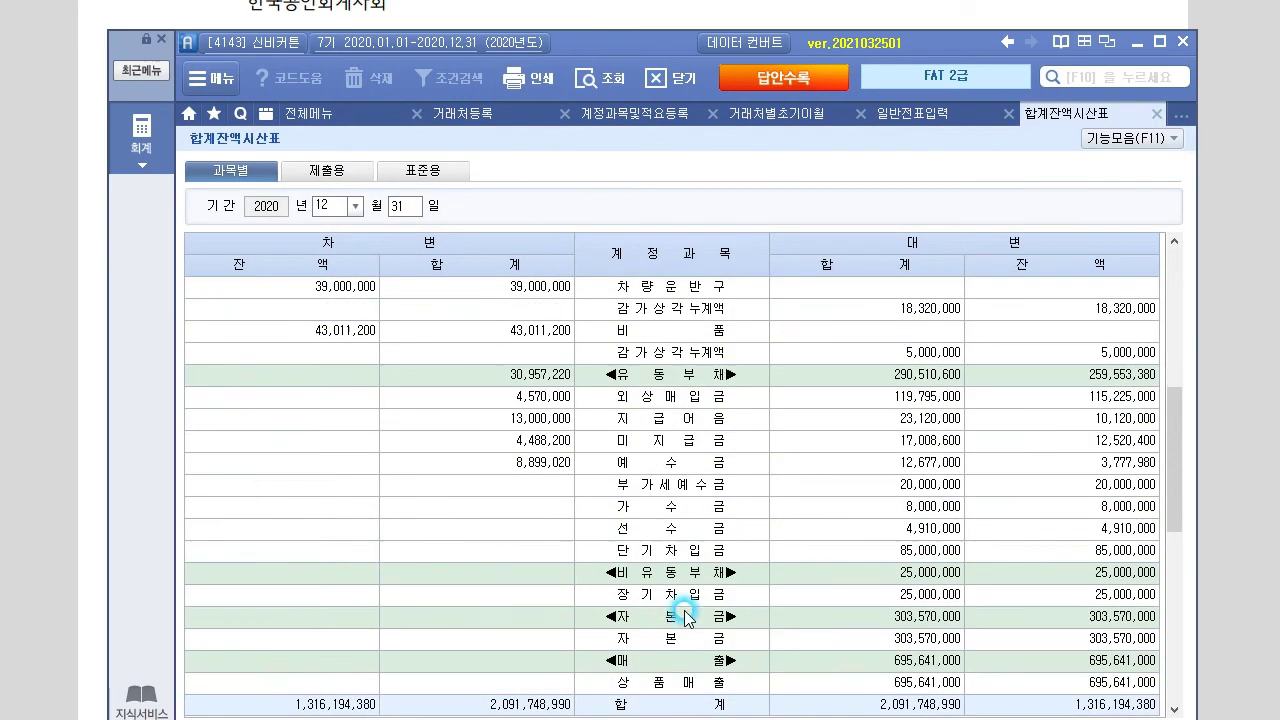
{"action": "double_click", "coordinate": [698, 438]}
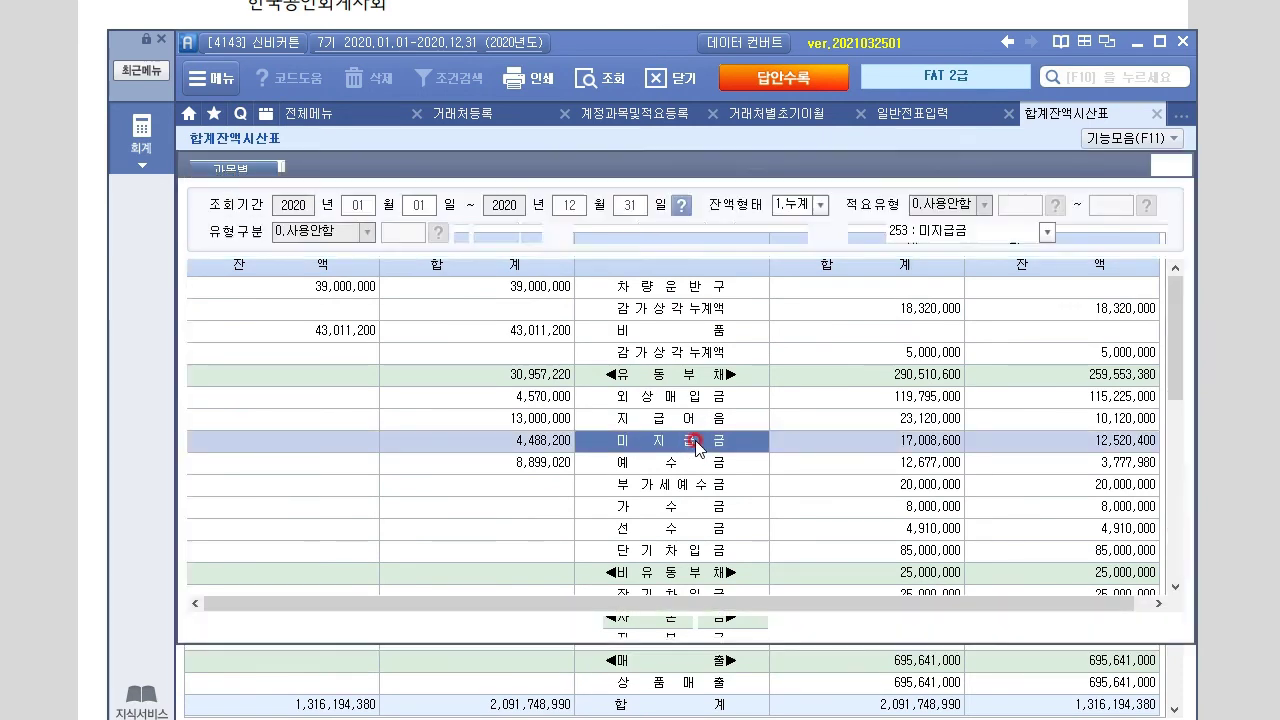
{"action": "left_click", "coordinate": [306, 448]}
{"action": "scroll", "coordinate": [306, 456], "scroll_direction": "down", "scroll_amount": 6}
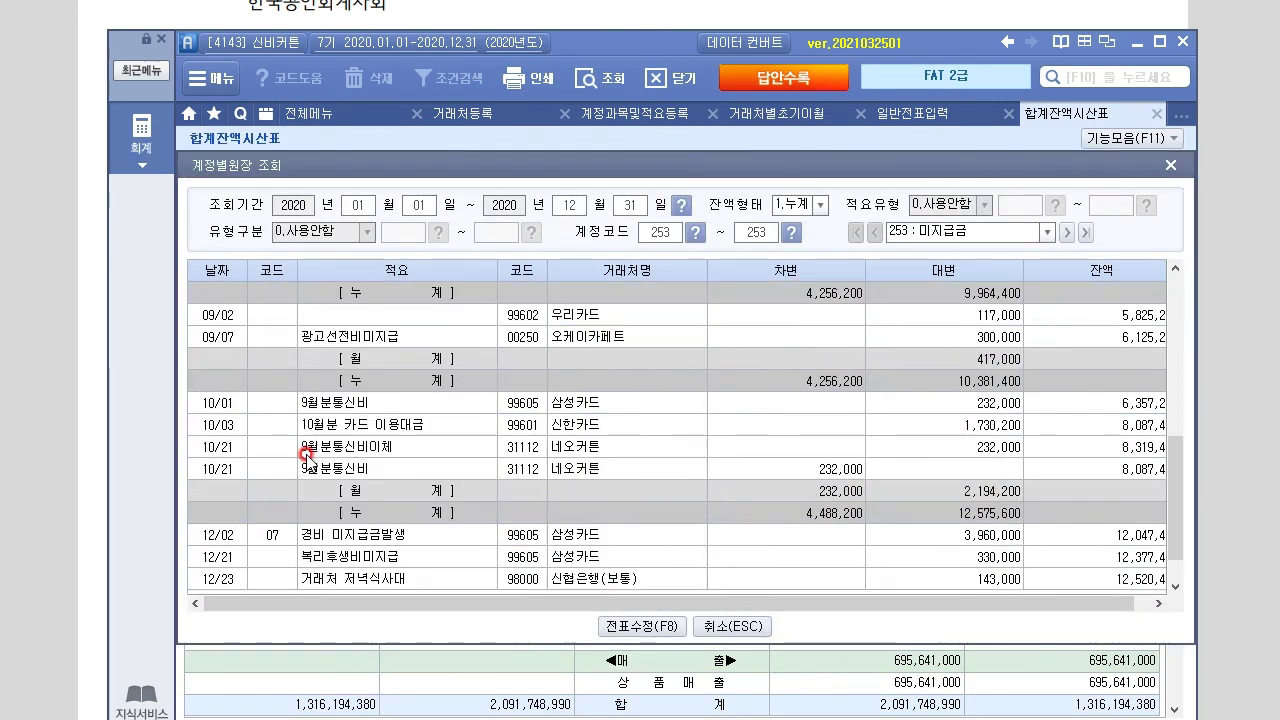
{"action": "left_click", "coordinate": [538, 425]}
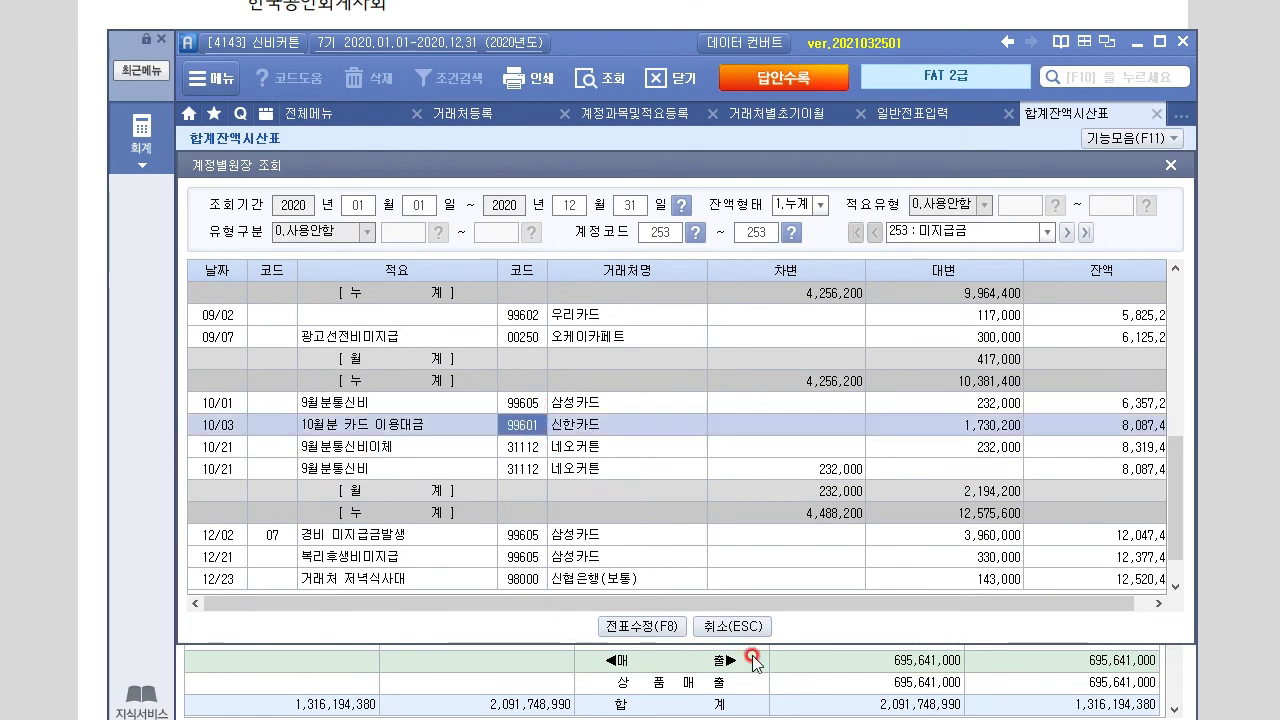
{"action": "left_click", "coordinate": [320, 425]}
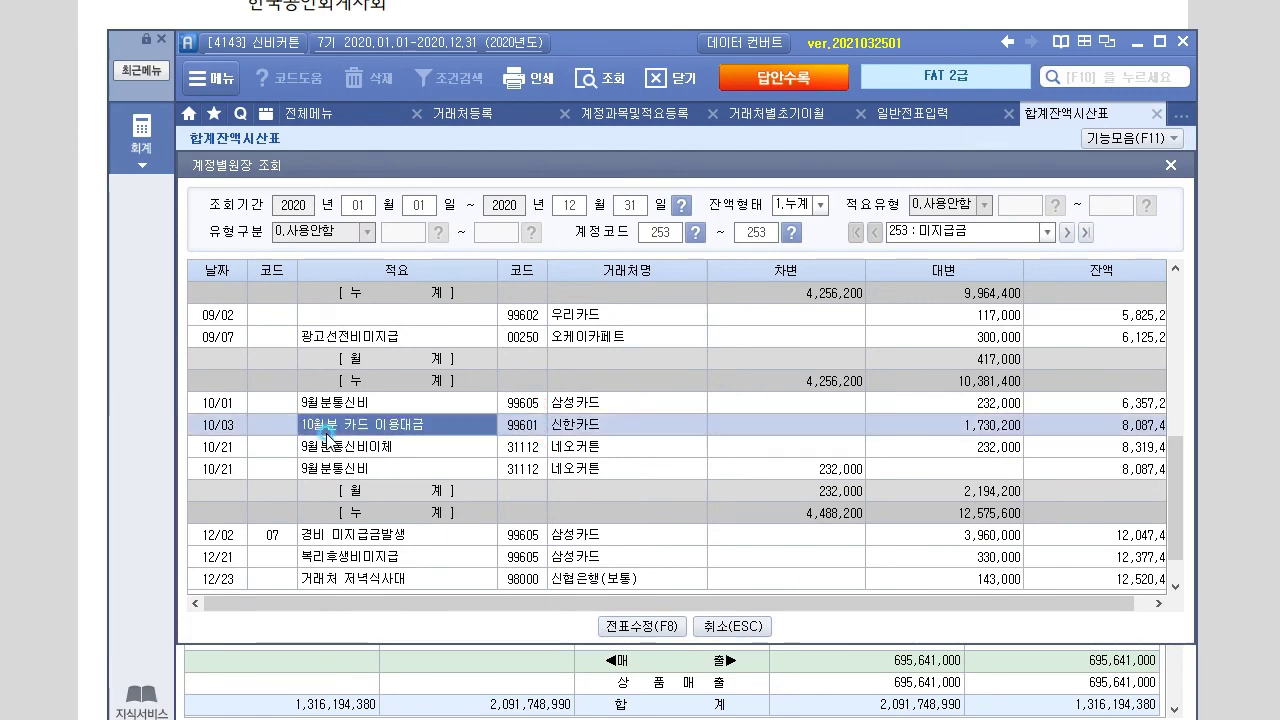
{"action": "left_click", "coordinate": [980, 426]}
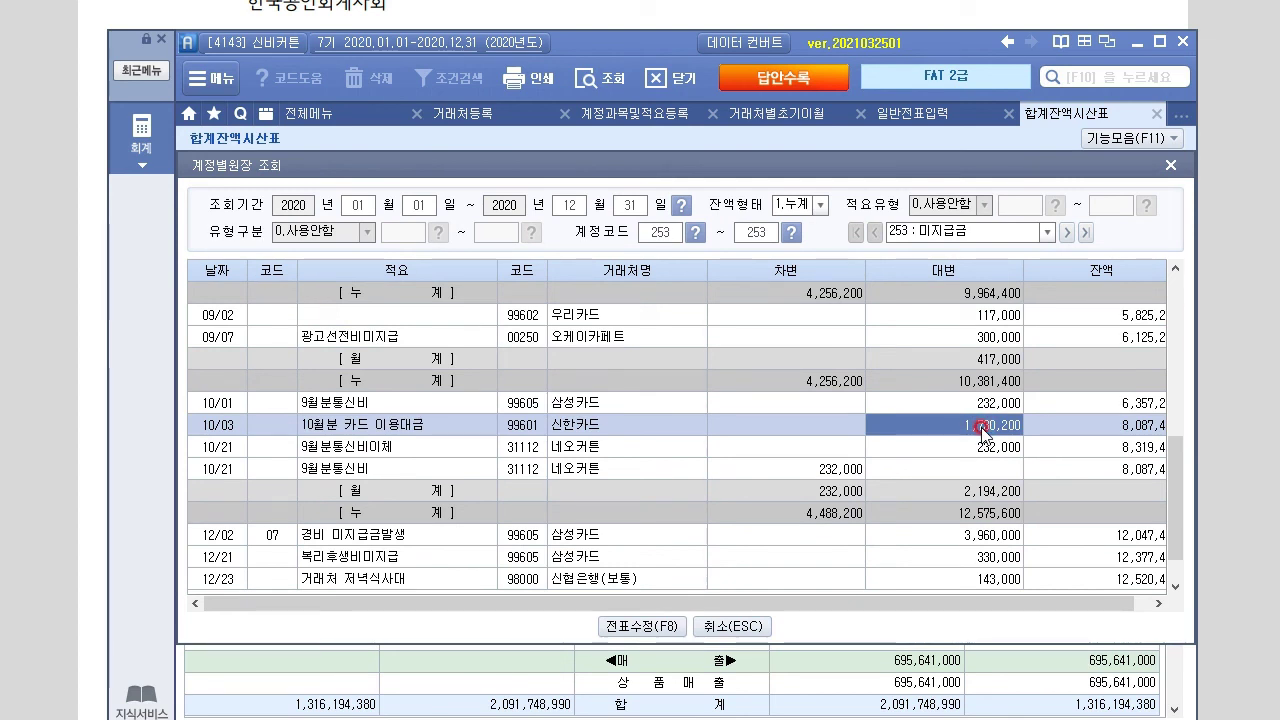
{"action": "left_click", "coordinate": [600, 427]}
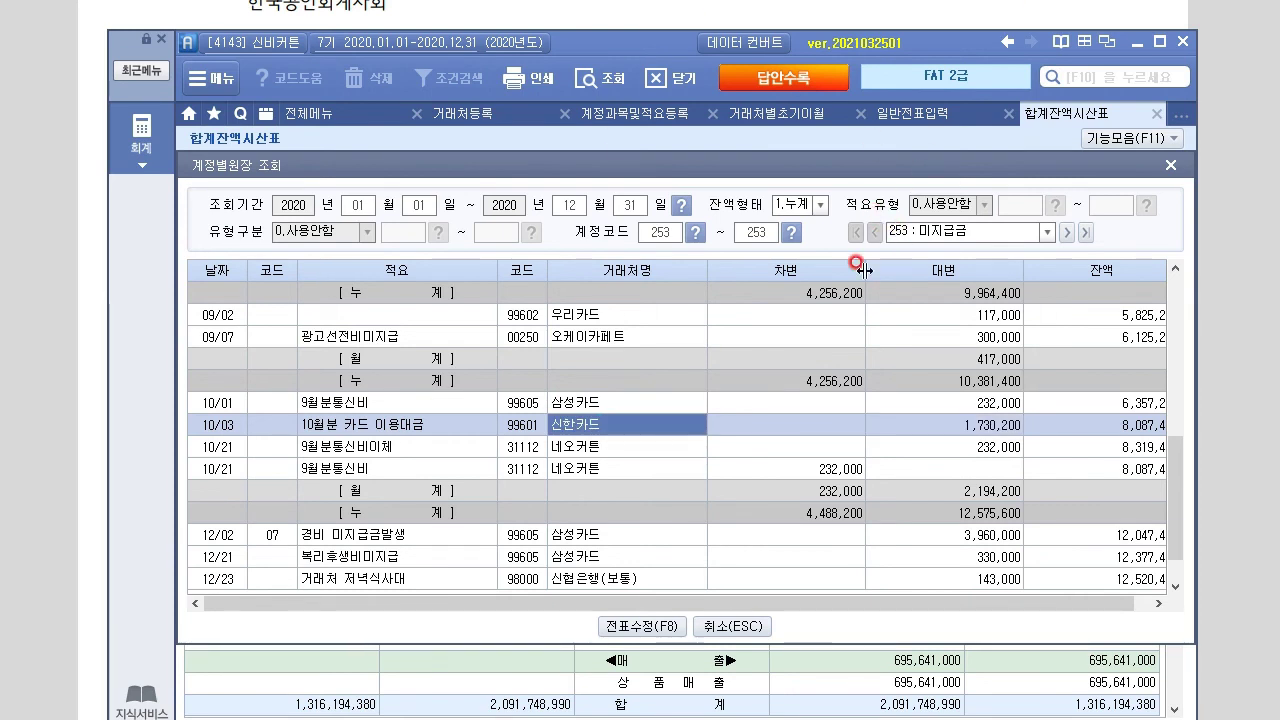
{"action": "left_click", "coordinate": [1170, 166]}
Switch to 일반전표입력 and place the window below problem 8's text in the exam PDF
{"action": "left_click", "coordinate": [943, 113]}
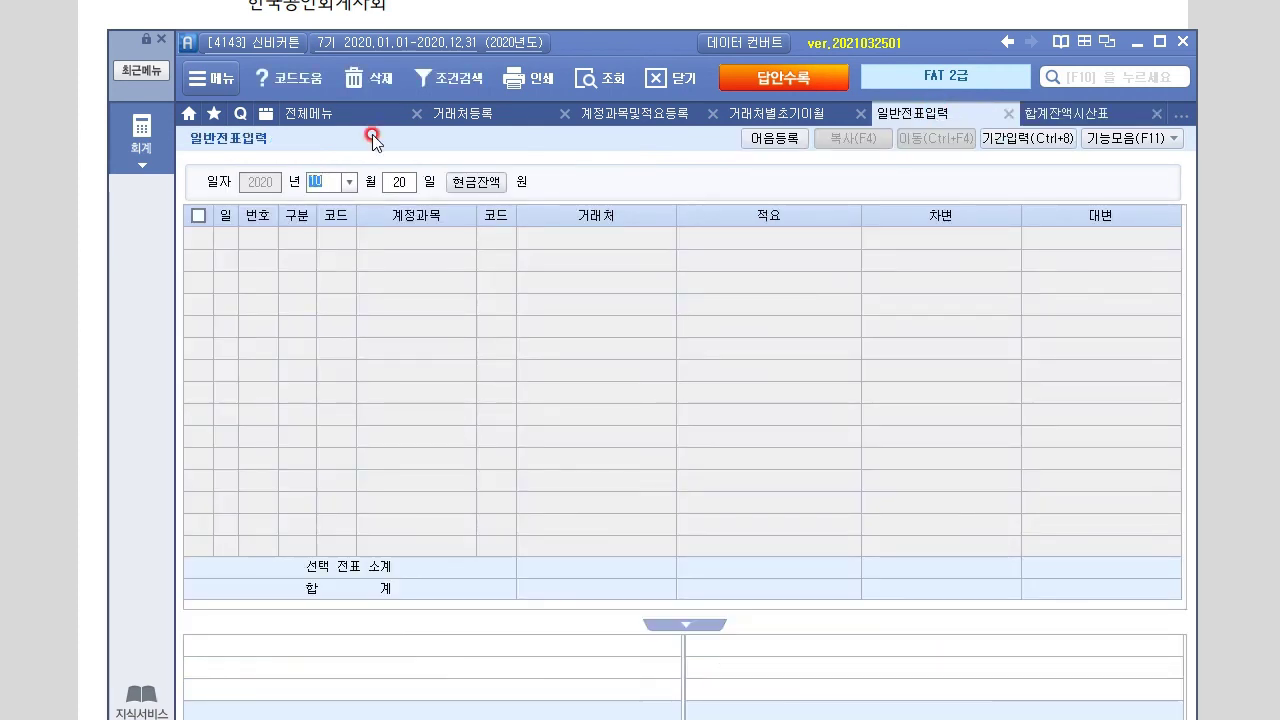
{"action": "left_click_drag", "start_coordinate": [608, 54], "coordinate": [617, 512]}
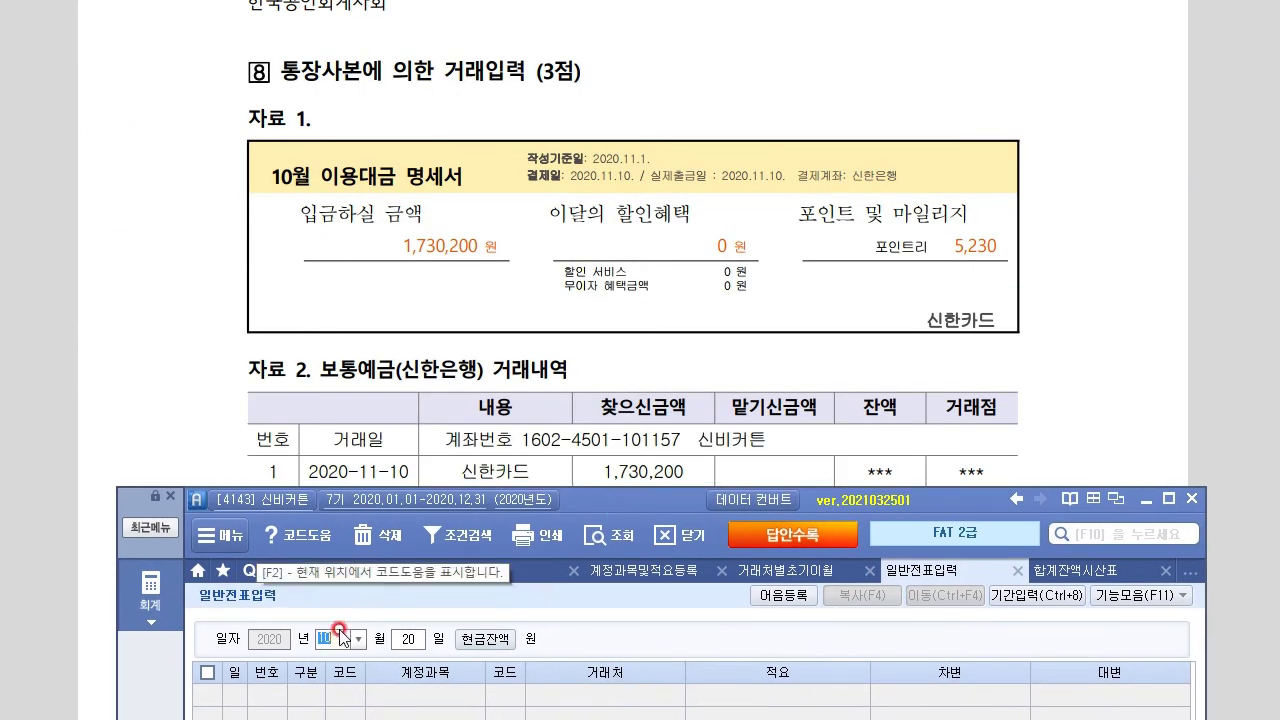
{"action": "left_click", "coordinate": [1112, 378]}
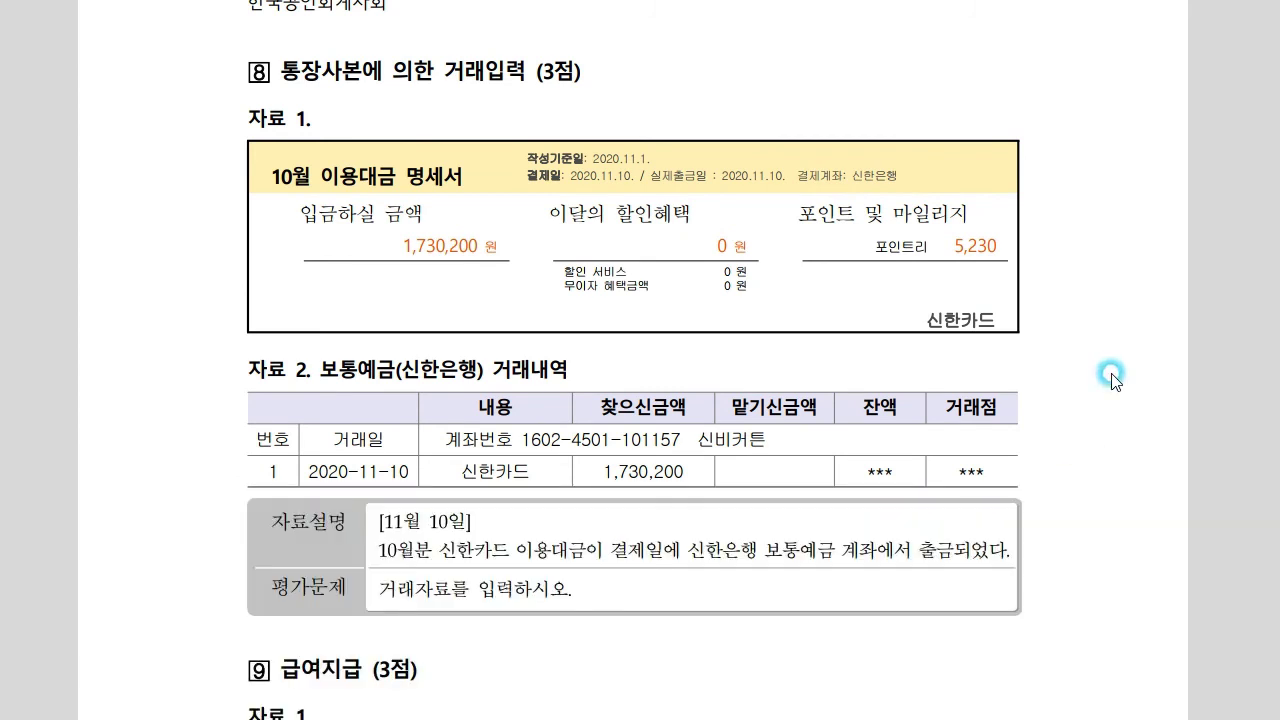
{"action": "scroll", "coordinate": [1113, 379], "scroll_direction": "down", "scroll_amount": 3}
{"action": "scroll", "coordinate": [1112, 378], "scroll_direction": "down", "scroll_amount": 6}
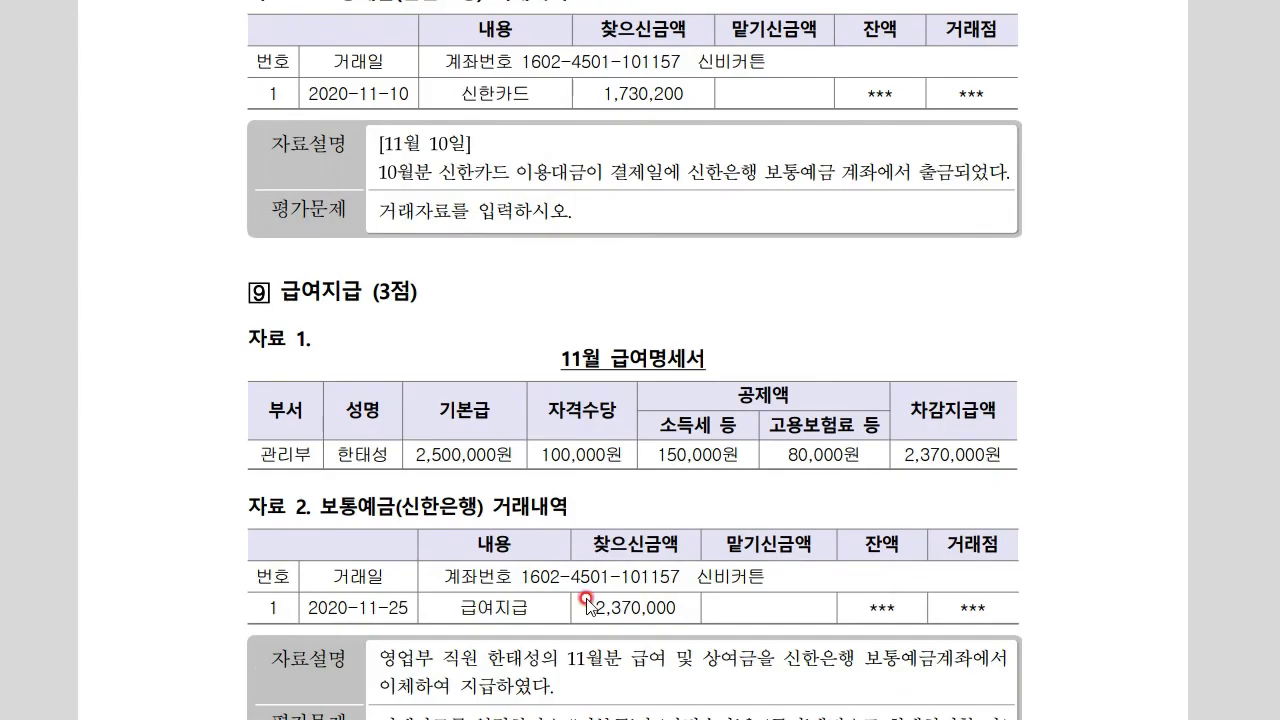
{"action": "key", "text": "alt+Tab"}
{"action": "left_click_drag", "start_coordinate": [643, 490], "coordinate": [658, 269]}
Date a voucher 11/10 and debit 253 미지급금 for 신한카드 1,730,200
{"action": "left_click", "coordinate": [349, 427]}
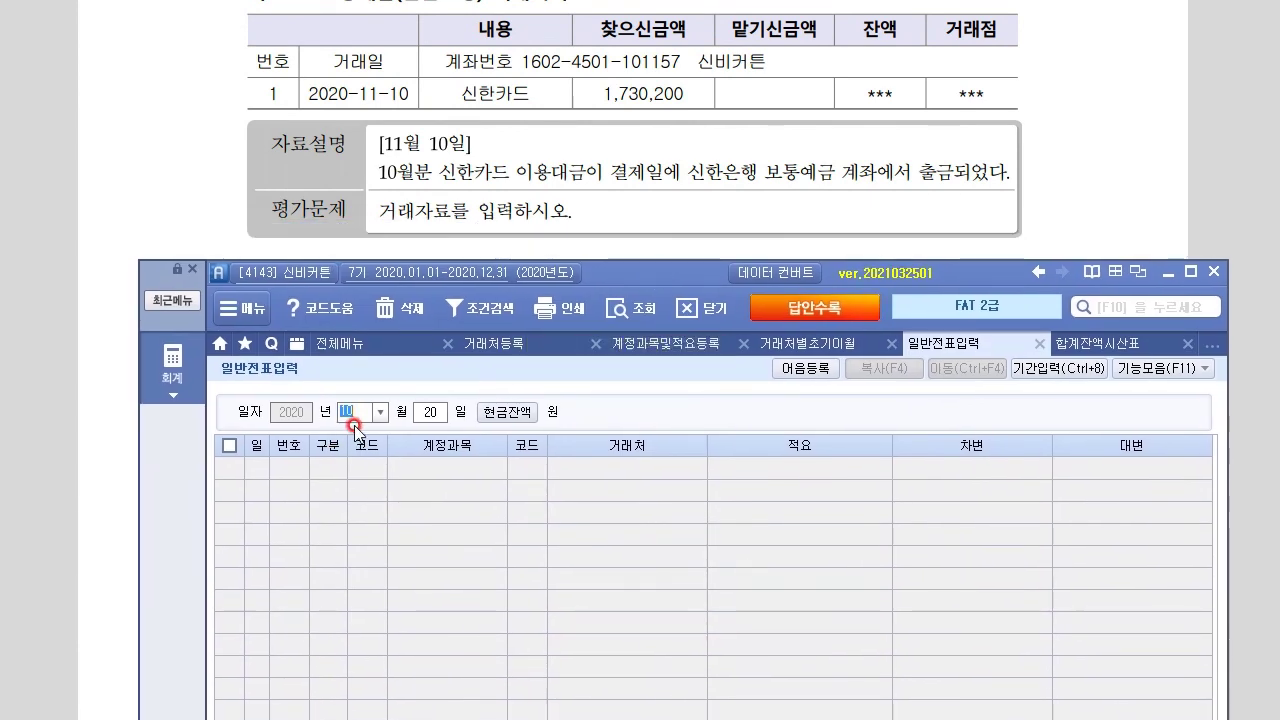
{"action": "type", "text": "1110"}
{"action": "key", "text": "Return"}
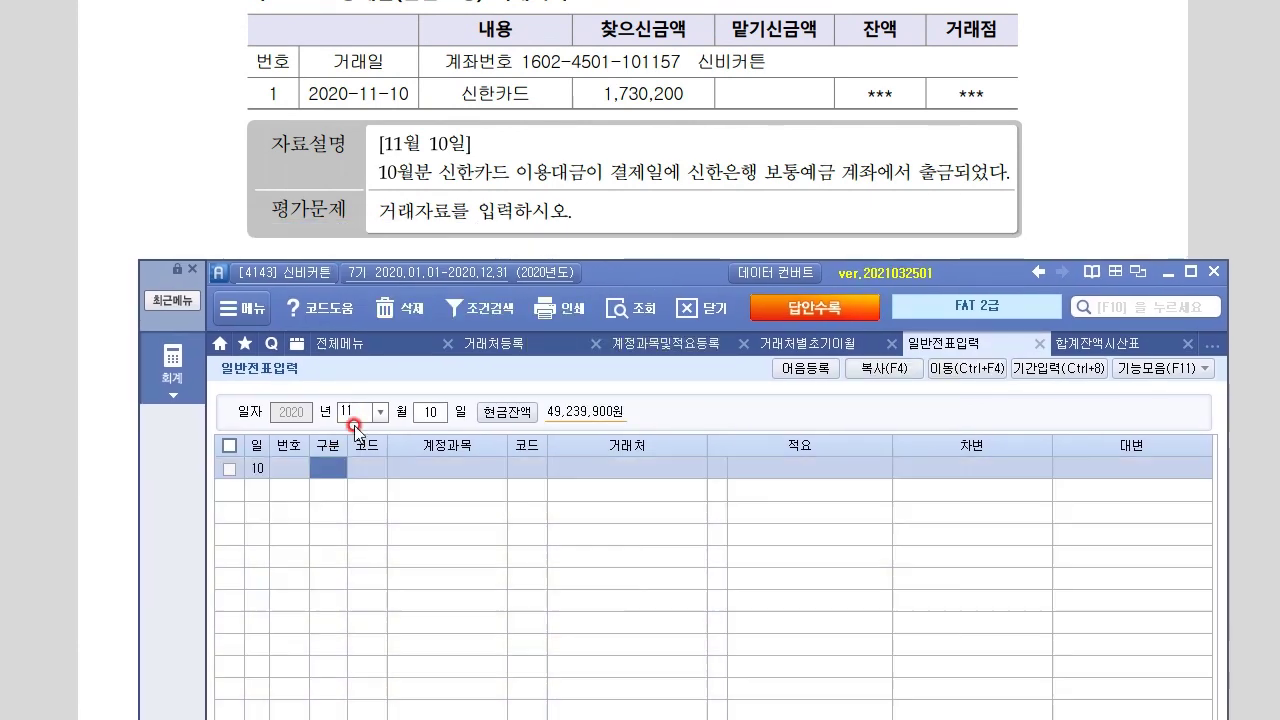
{"action": "type", "text": "3"}
{"action": "key", "text": "Return"}
{"action": "type", "text": "253"}
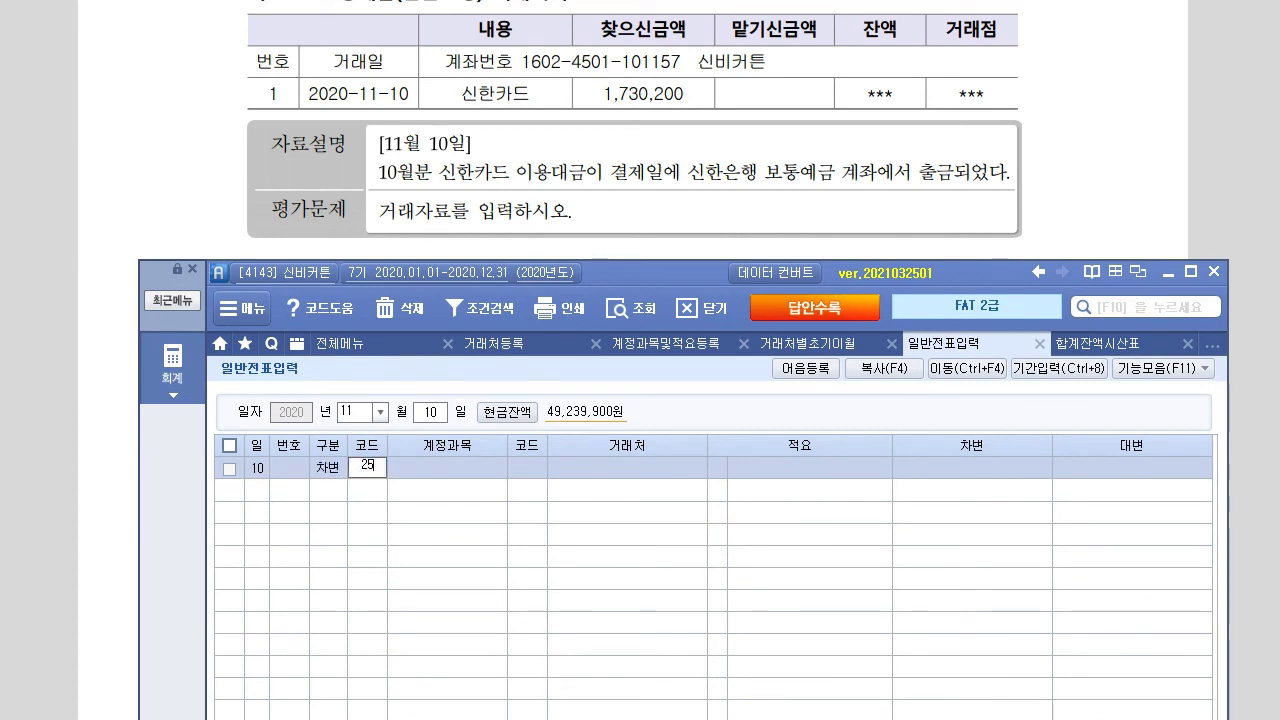
{"action": "key", "text": "Return"}
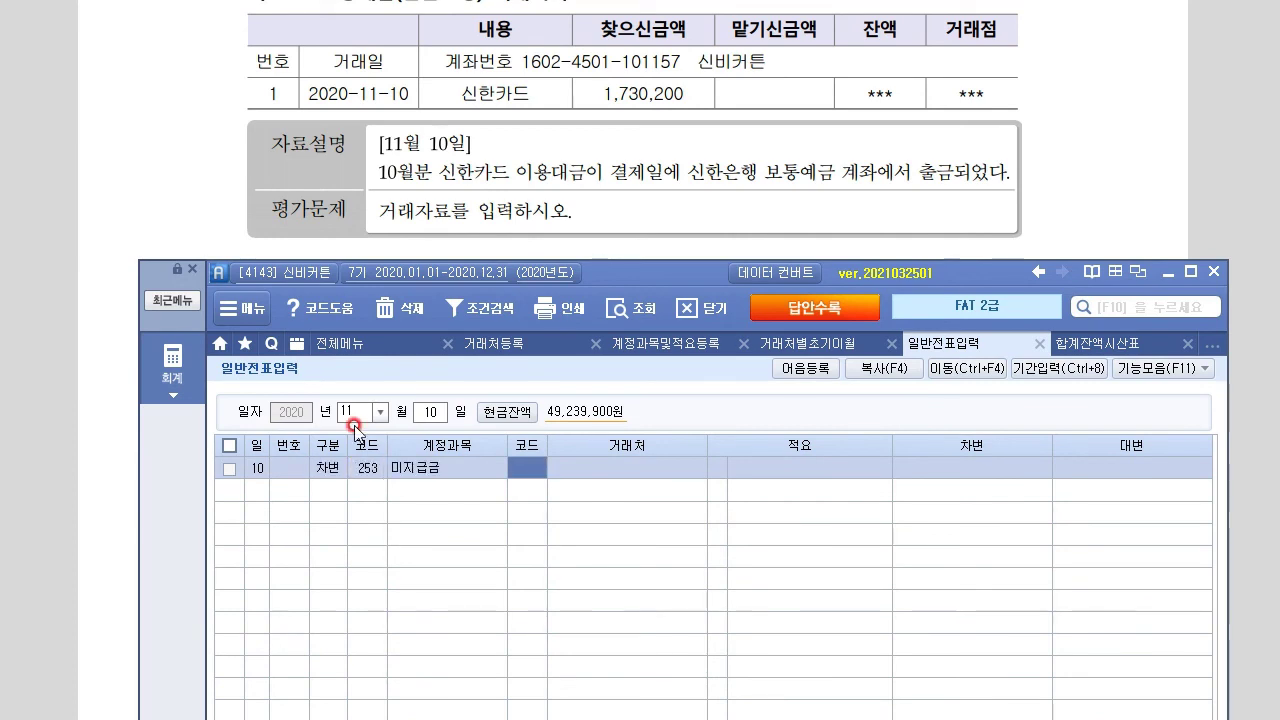
{"action": "key", "text": "F2"}
{"action": "key", "text": "Down"}
{"action": "key", "text": "Down"}
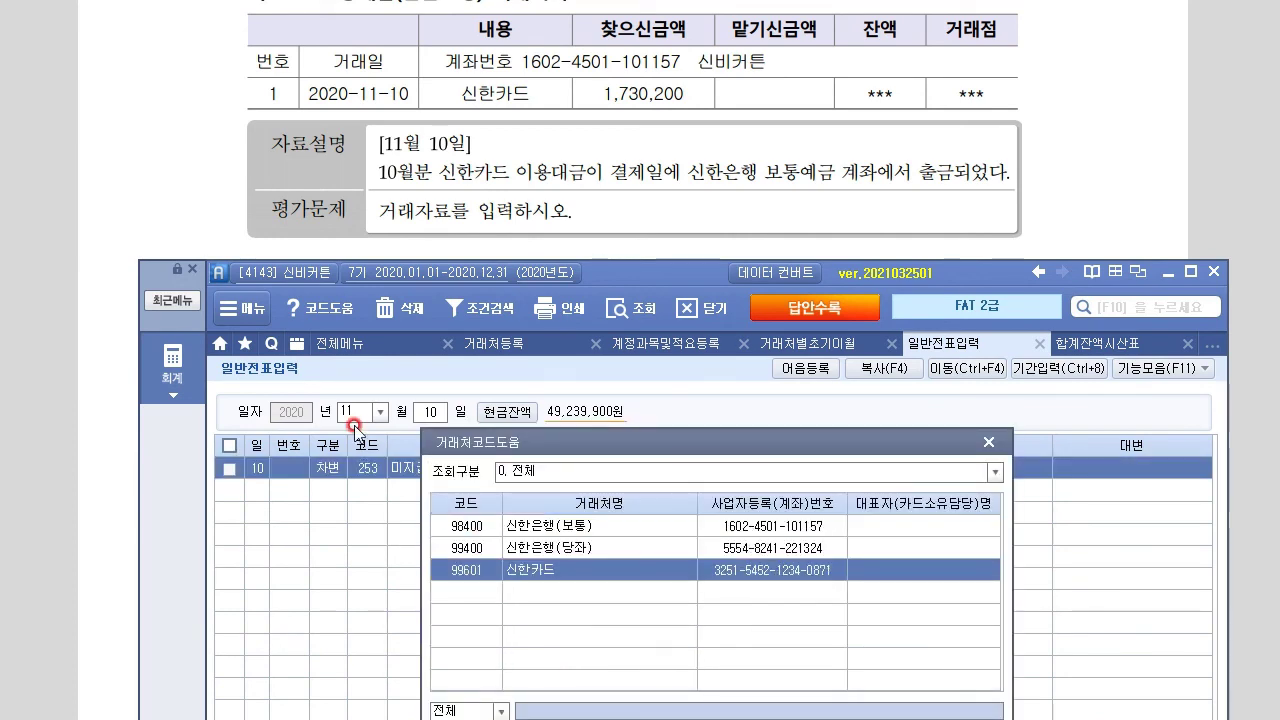
{"action": "key", "text": "Return"}
{"action": "key", "text": "Return"}
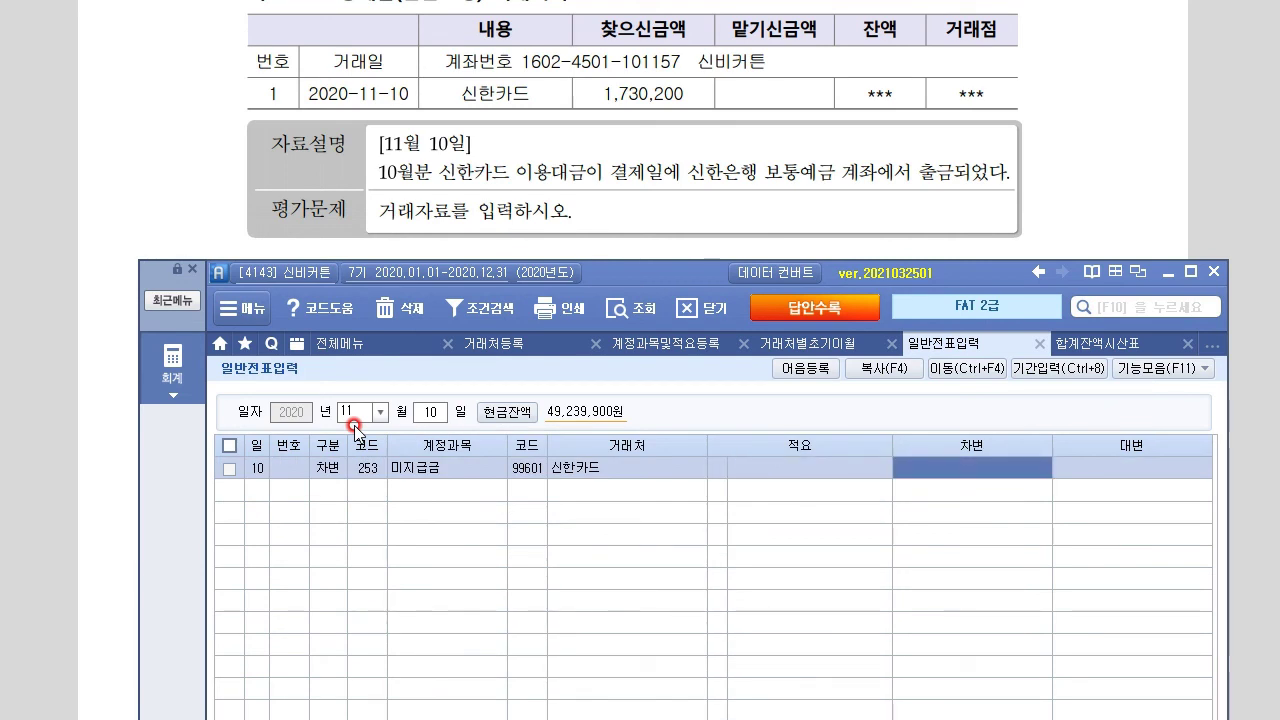
{"action": "type", "text": "1,730,200"}
{"action": "key", "text": "Return"}
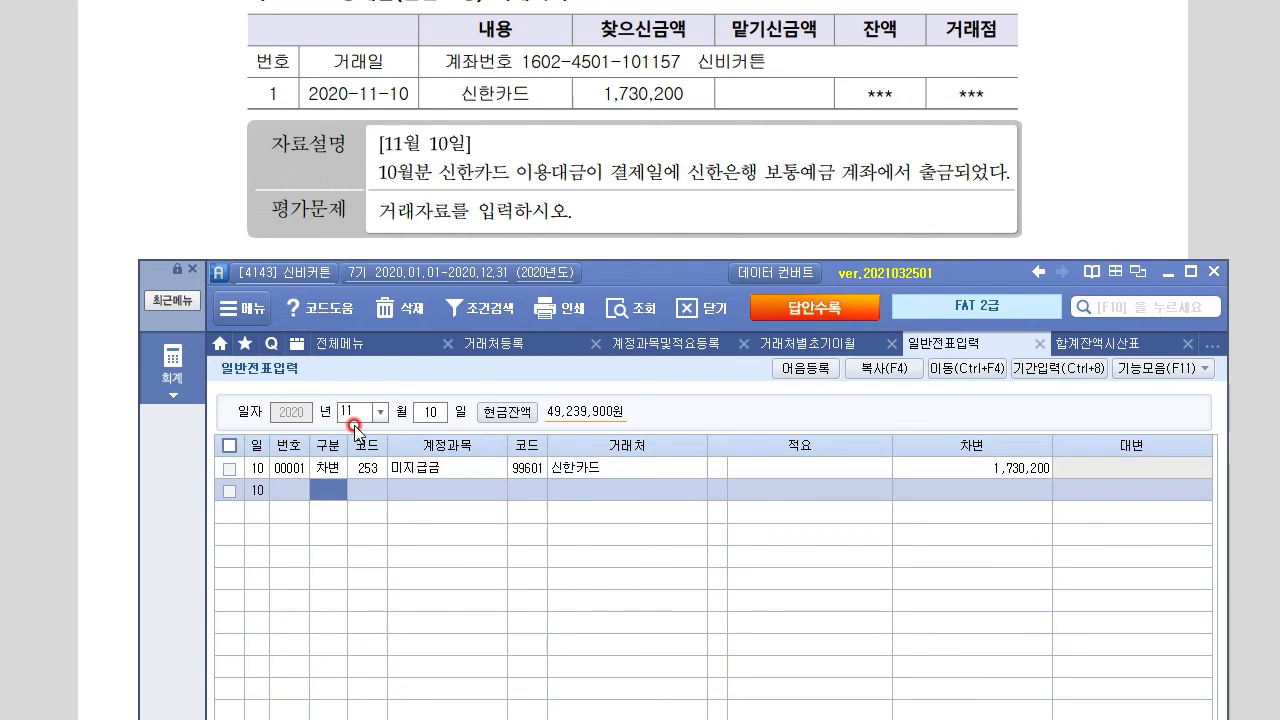
Credit 103 보통예금 for 신한은행(보통) 1,730,200
{"action": "type", "text": "4"}
{"action": "key", "text": "Return"}
{"action": "type", "text": "103"}
{"action": "key", "text": "Return"}
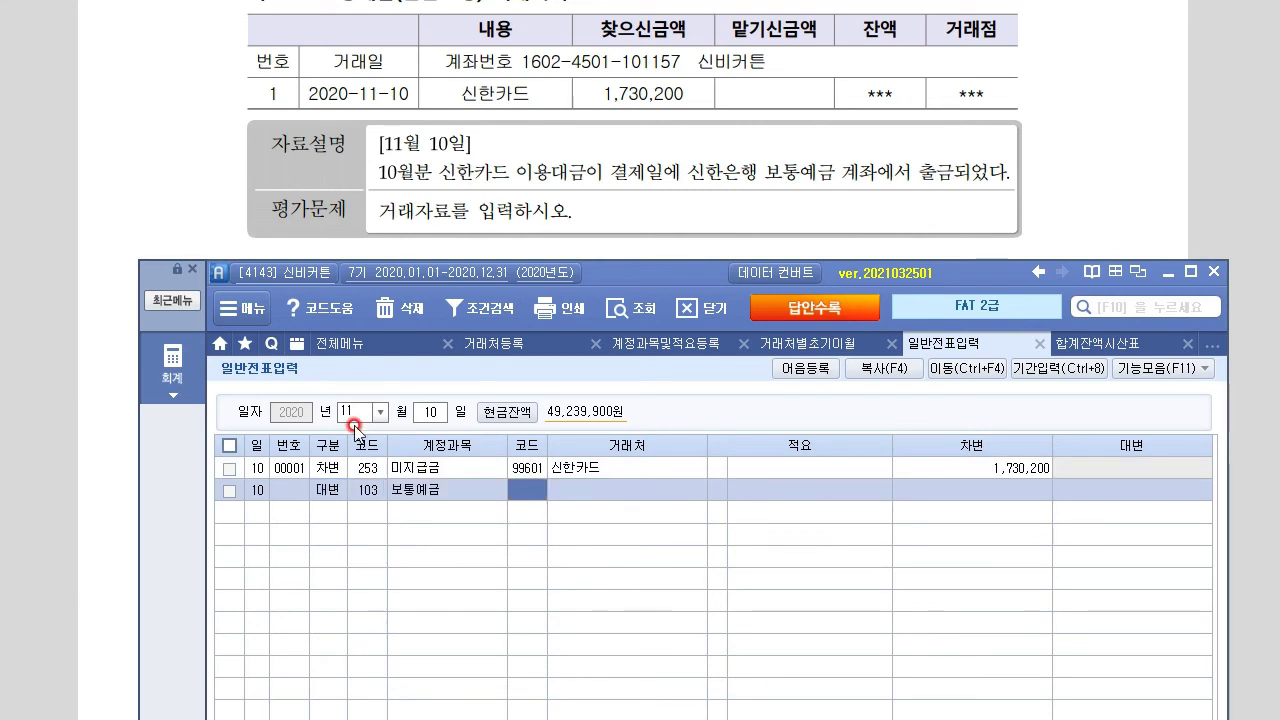
{"action": "type", "text": "3"}
{"action": "key", "text": "BackSpace"}
{"action": "type", "text": "신한"}
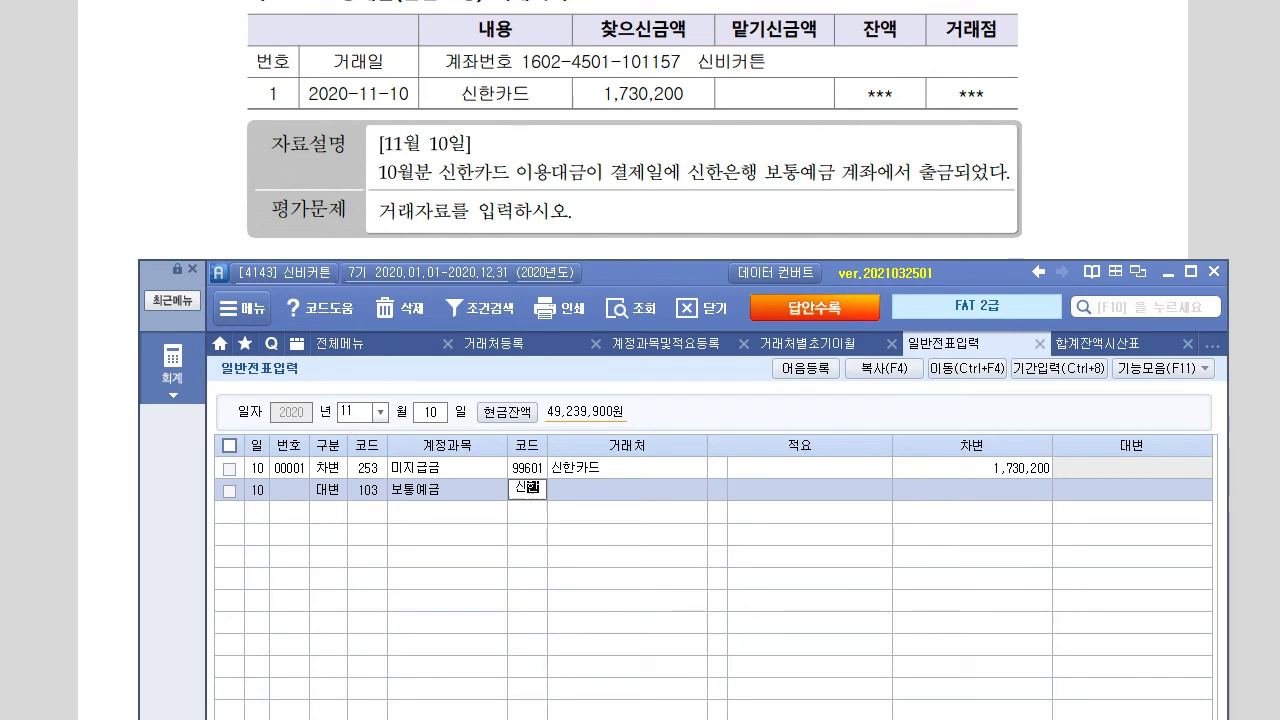
{"action": "key", "text": "Return"}
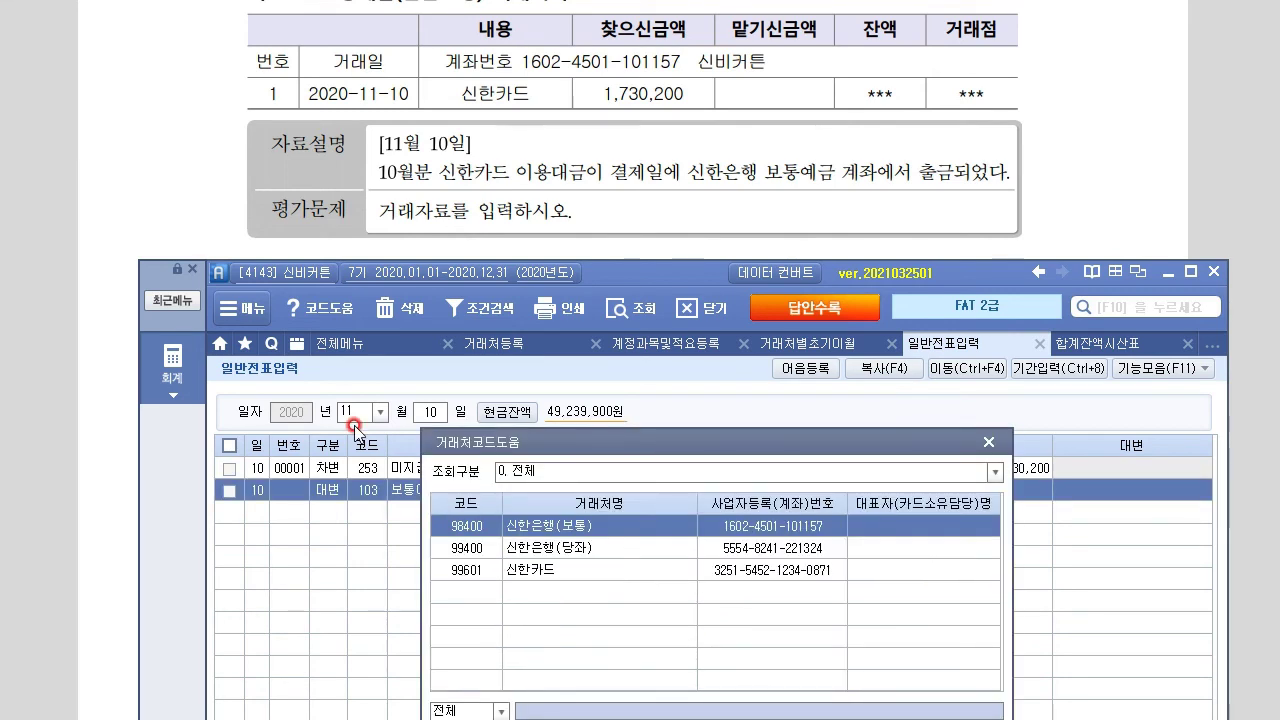
{"action": "key", "text": "Return"}
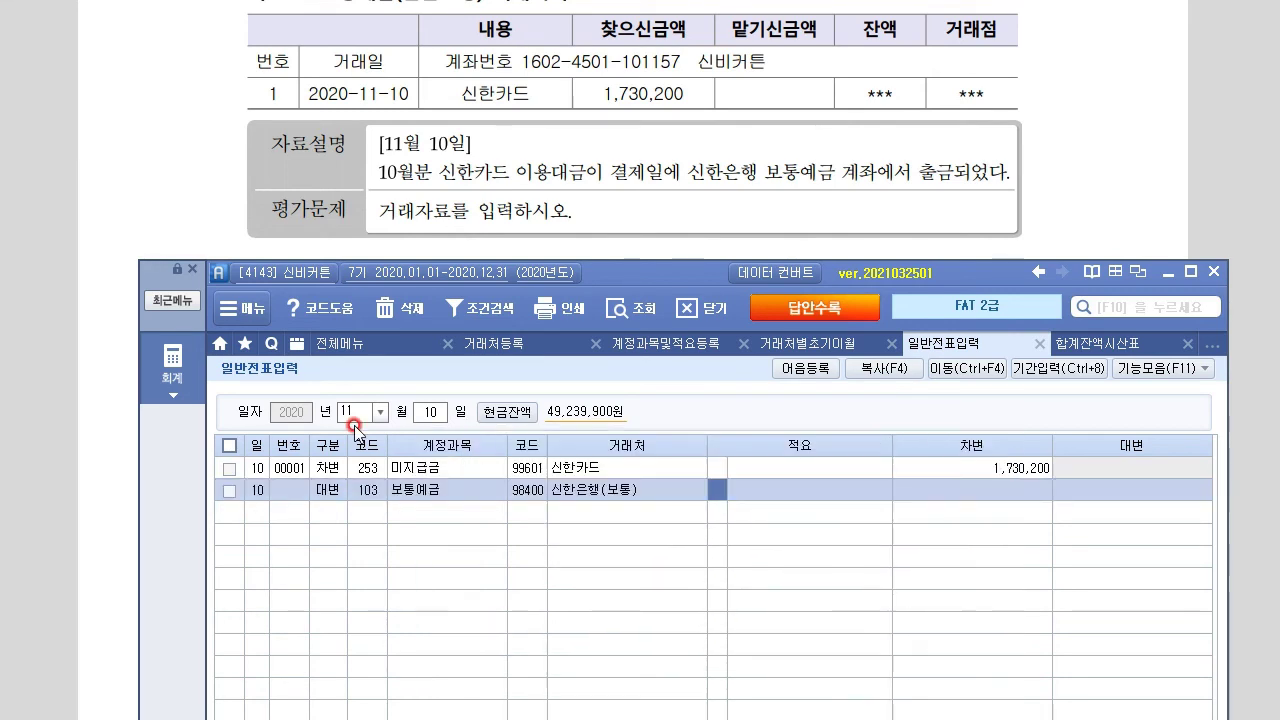
{"action": "key", "text": "Return"}
{"action": "type", "text": "1,730"}
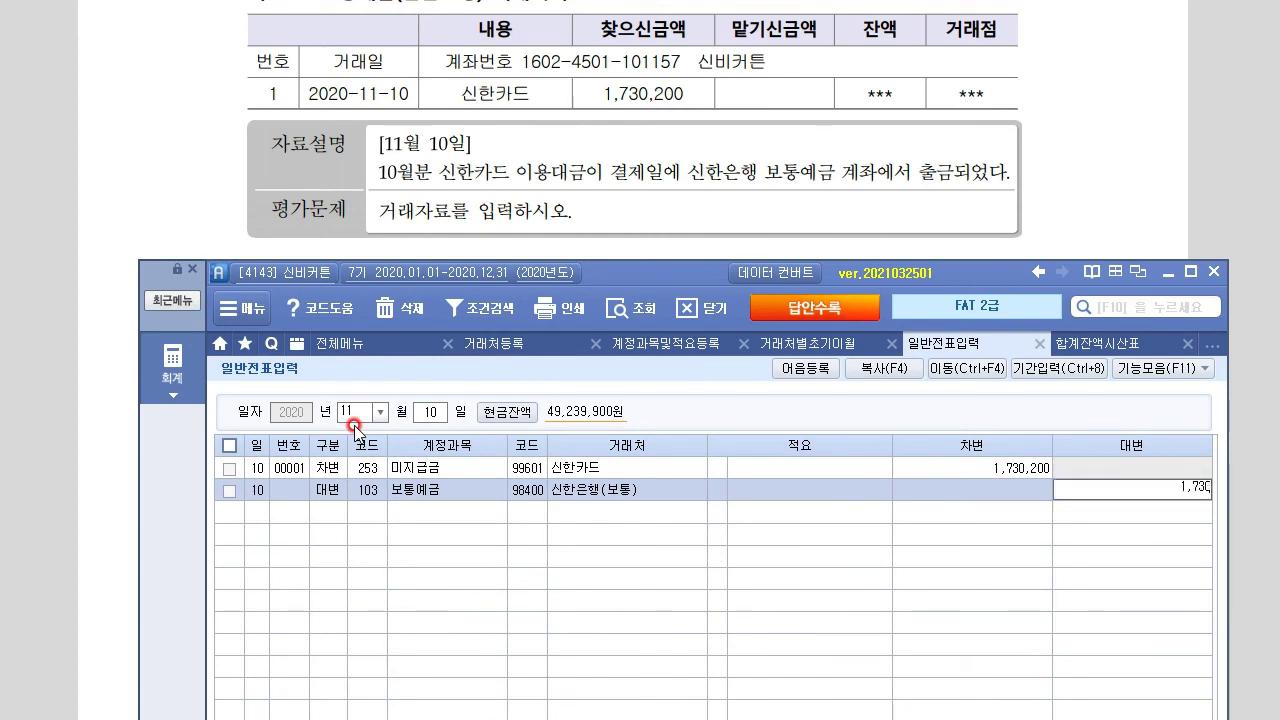
{"action": "type", "text": ",200"}
{"action": "key", "text": "Return"}
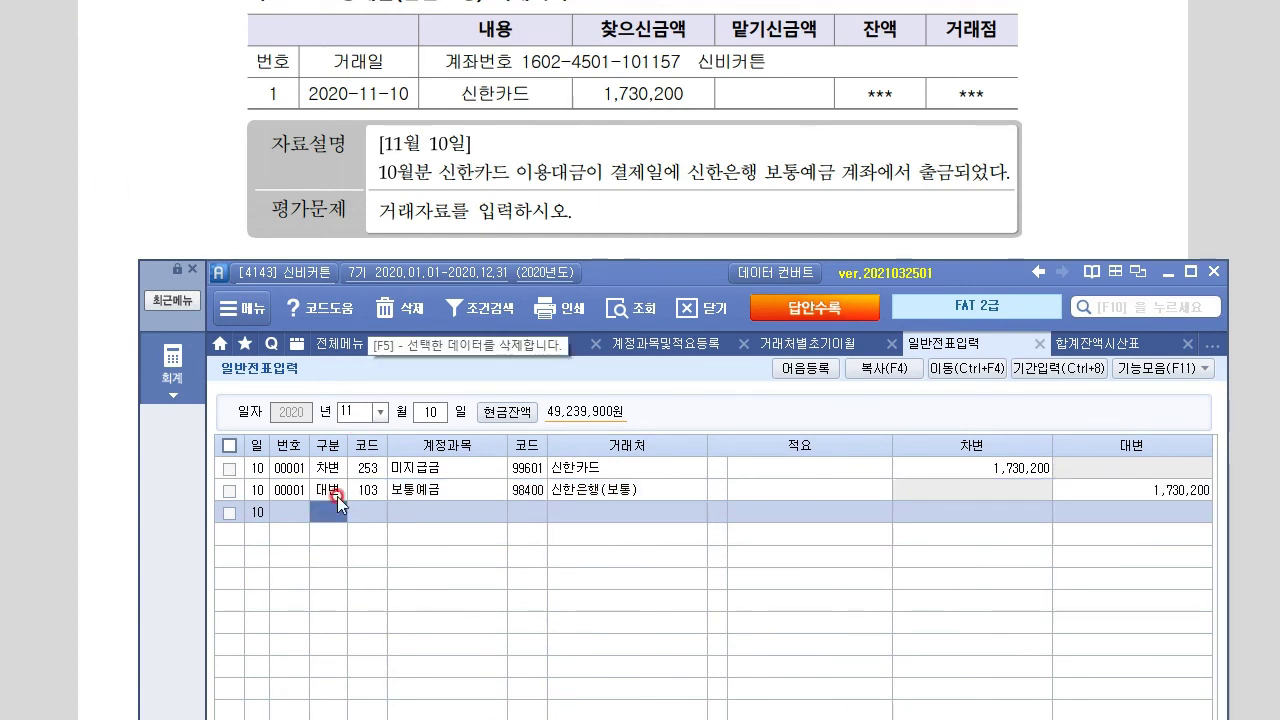
Scroll the exam PDF to read problem 9
{"action": "left_click", "coordinate": [88, 318]}
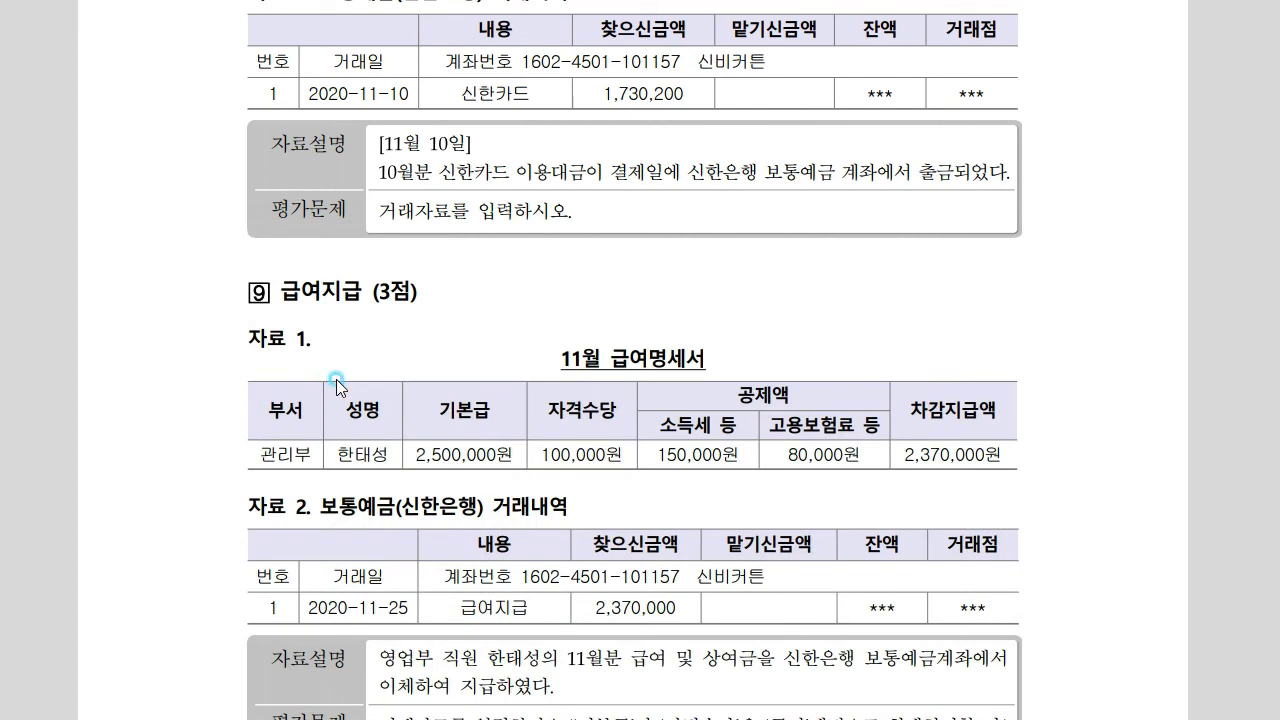
{"action": "scroll", "coordinate": [337, 380], "scroll_direction": "down", "scroll_amount": 3}
{"action": "scroll", "coordinate": [337, 380], "scroll_direction": "down", "scroll_amount": 5}
{"action": "scroll", "coordinate": [337, 380], "scroll_direction": "up", "scroll_amount": 5}
{"action": "scroll", "coordinate": [337, 380], "scroll_direction": "down", "scroll_amount": 3}
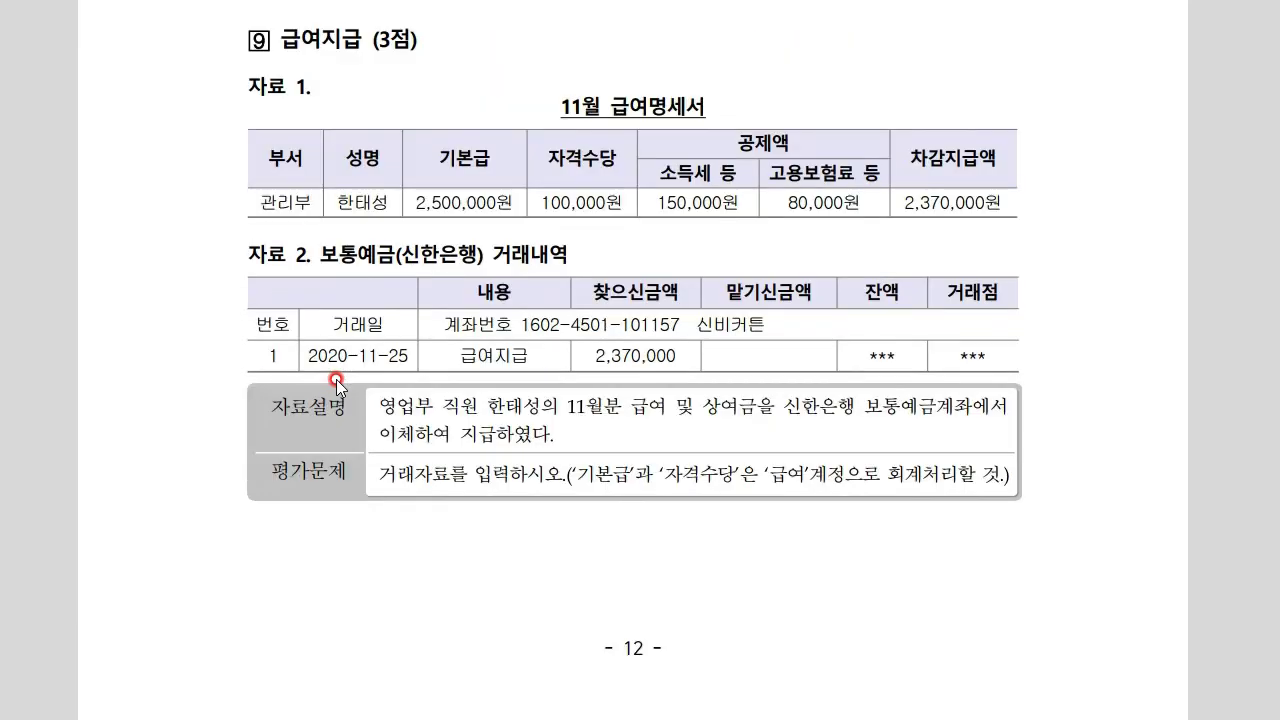
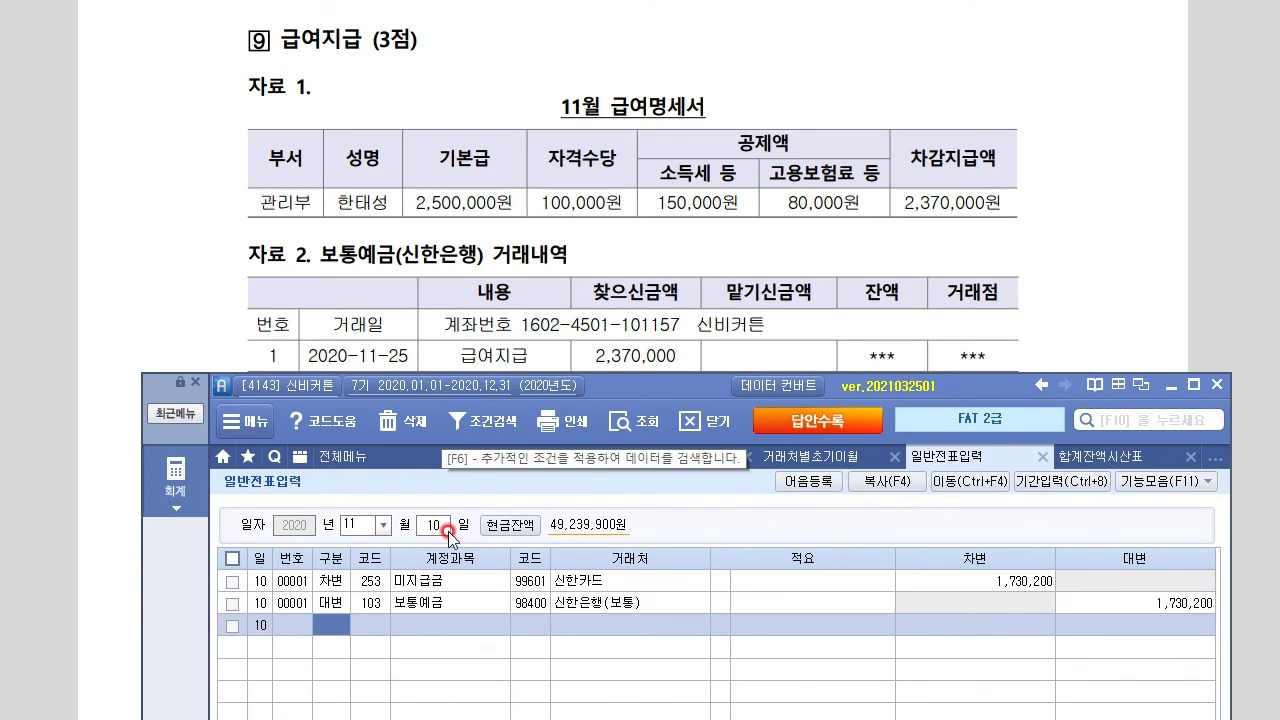
Debit 801 급여 for 2,600,000 on the 25 November voucher
{"action": "type", "text": "3"}
{"action": "key", "text": "Return"}
{"action": "type", "text": "801"}
{"action": "key", "text": "Return"}
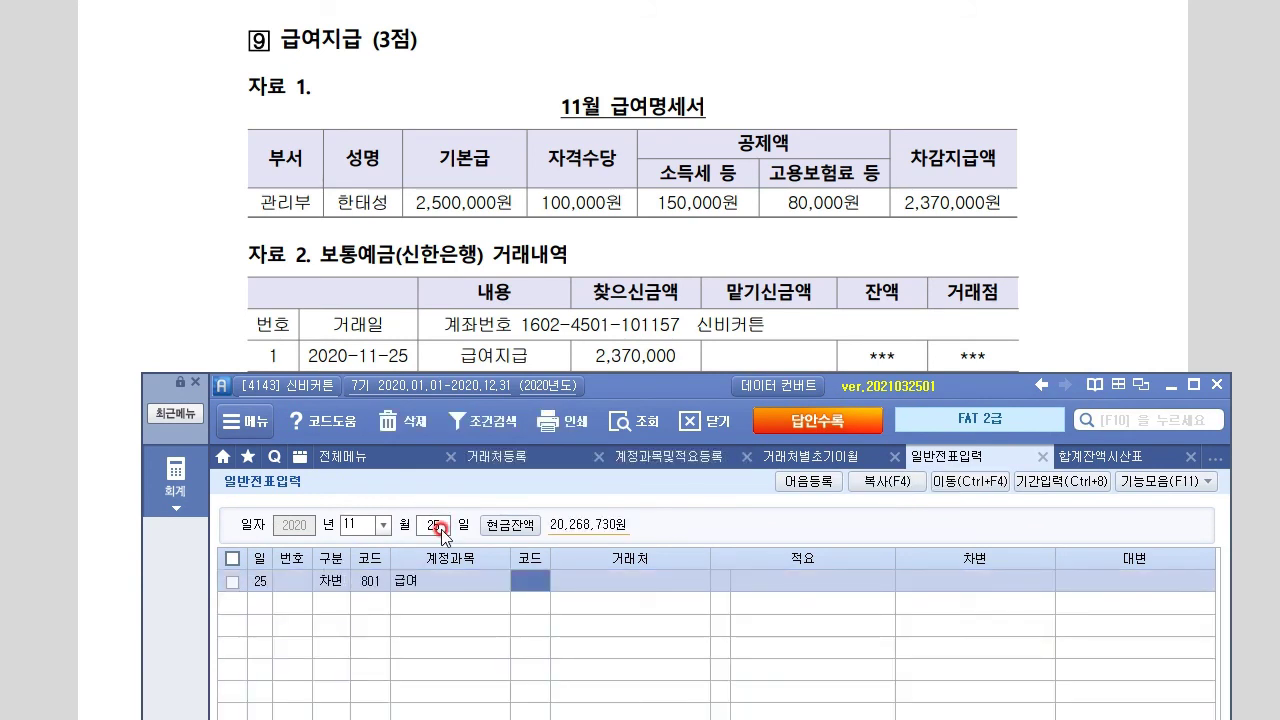
{"action": "key", "text": "Return"}
{"action": "key", "text": "Return"}
{"action": "key", "text": "Return"}
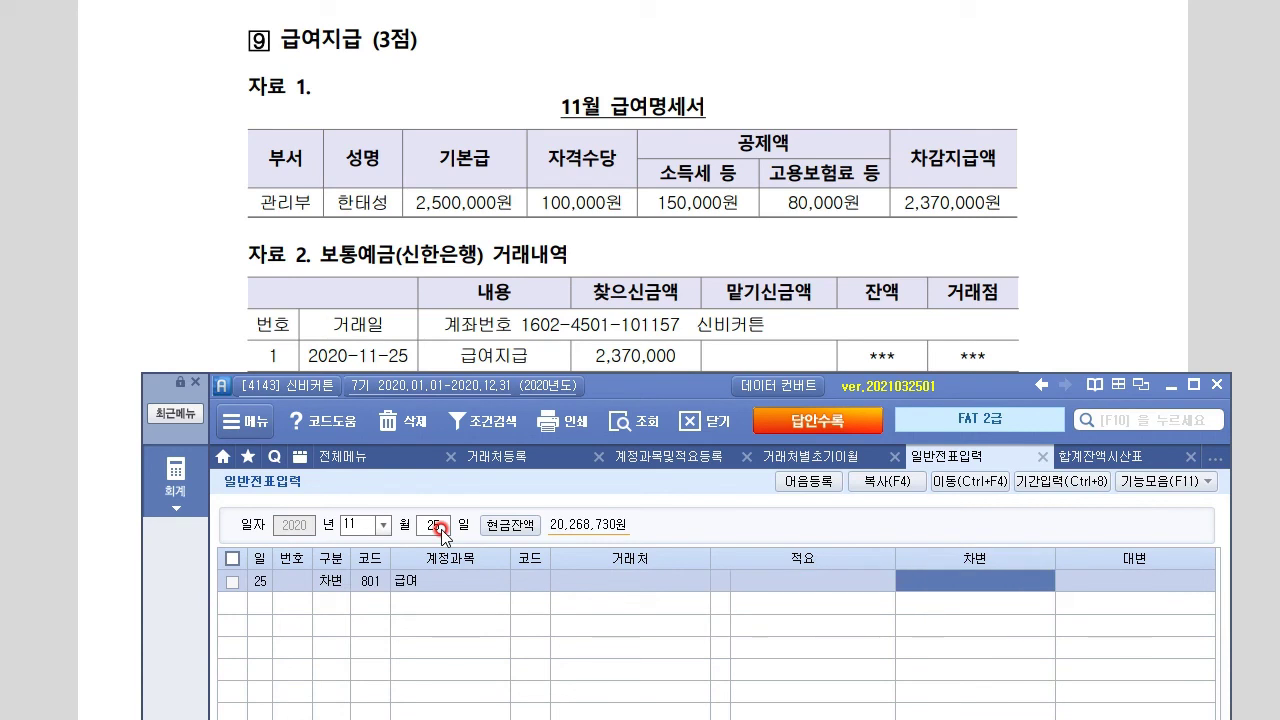
{"action": "type", "text": "260"}
{"action": "key", "text": "Return"}
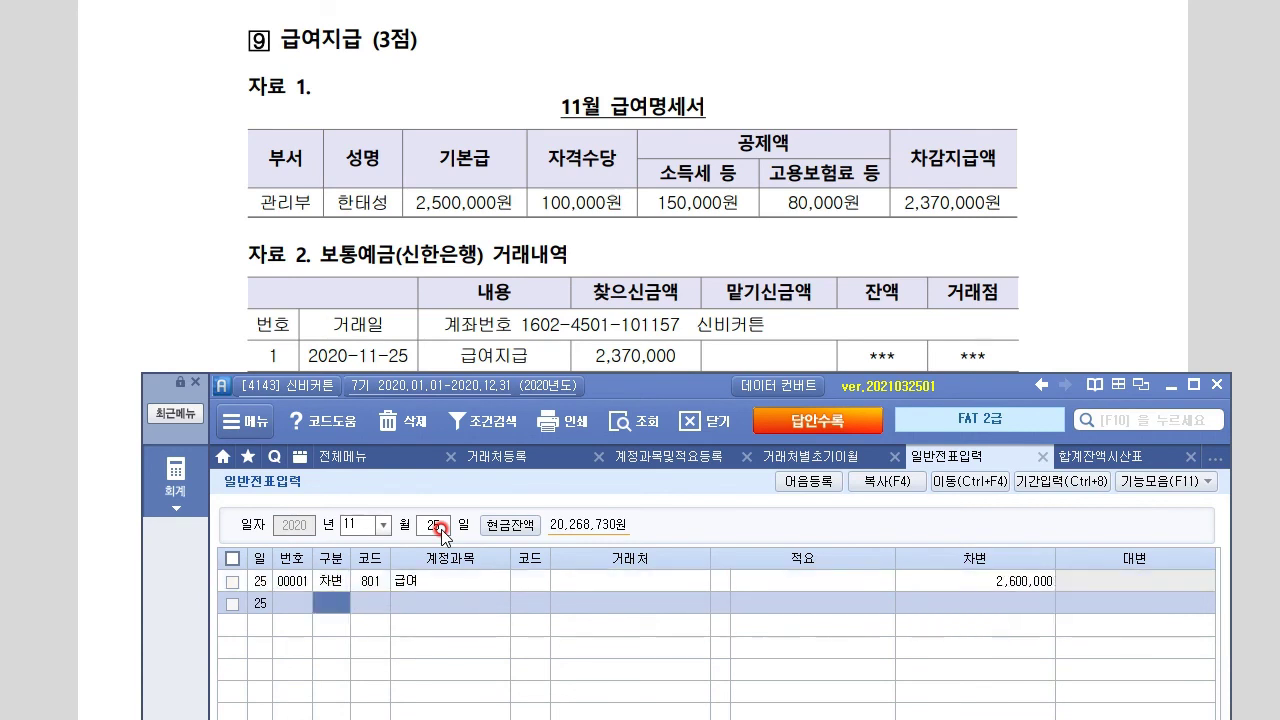
Credit 254 예수금 for the 230,000 withholding
{"action": "type", "text": "4"}
{"action": "key", "text": "Return"}
{"action": "type", "text": "254"}
{"action": "key", "text": "Return"}
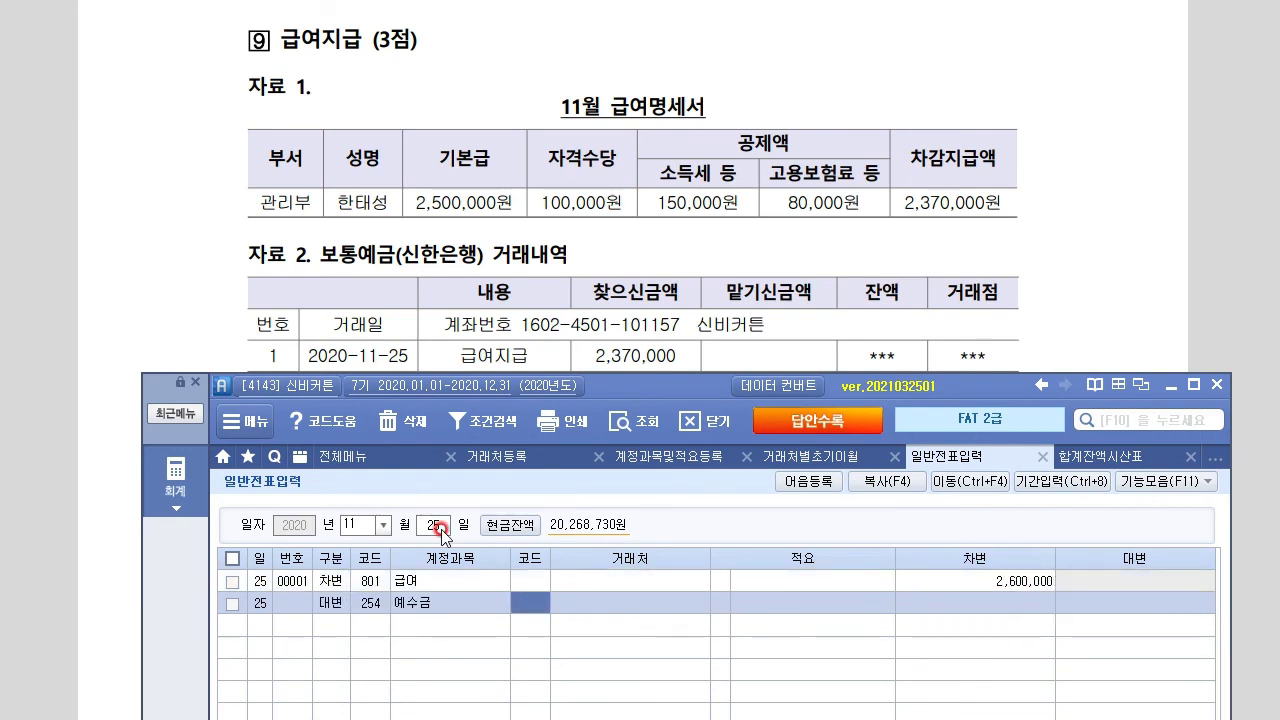
{"action": "key", "text": "Return"}
{"action": "key", "text": "Return"}
{"action": "key", "text": "Return"}
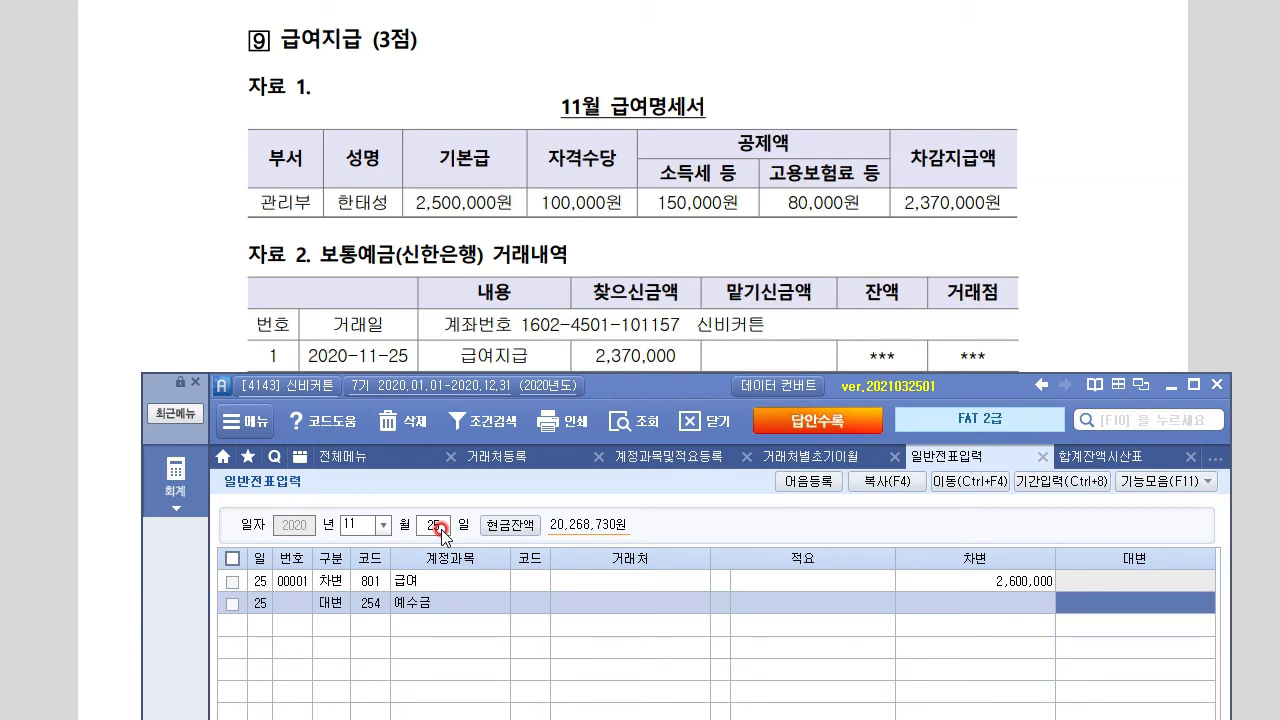
{"action": "type", "text": "2300"}
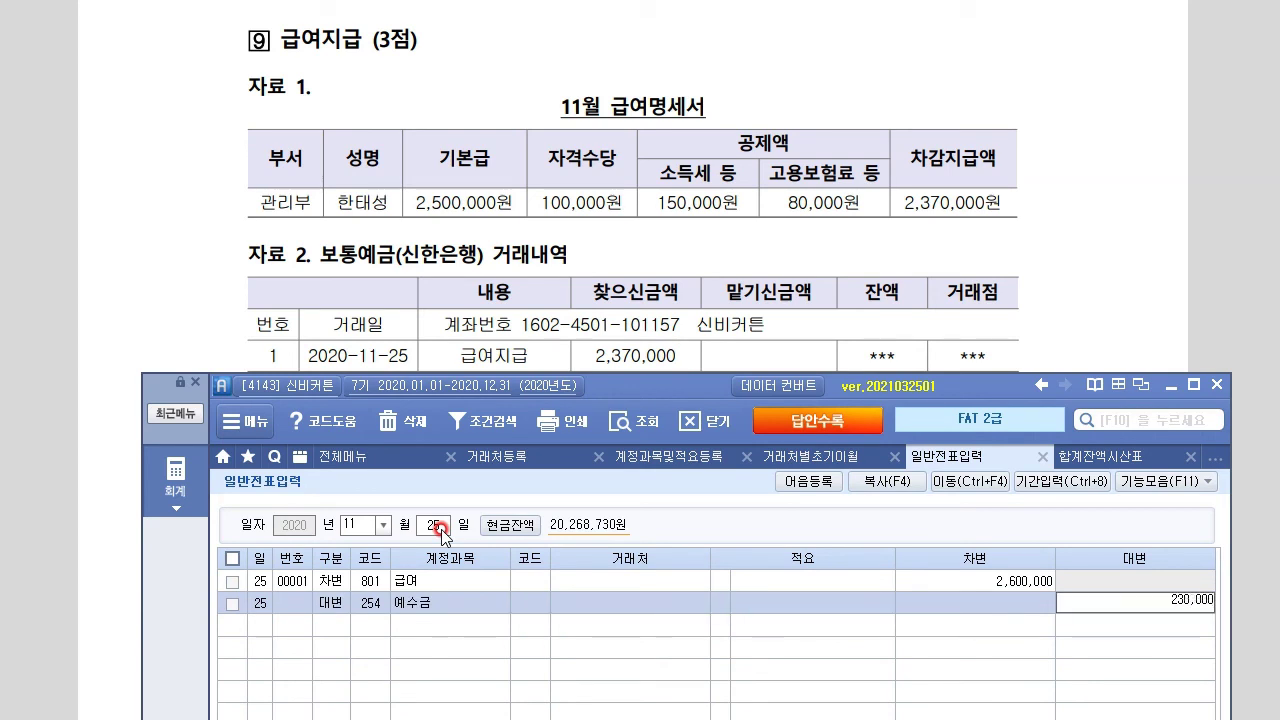
{"action": "key", "text": "Return"}
Credit 103 보통예금 for 2,370,000 with partner 신한은행(보통)
{"action": "type", "text": "4"}
{"action": "type", "text": "103"}
{"action": "key", "text": "Return"}
{"action": "type", "text": "신한"}
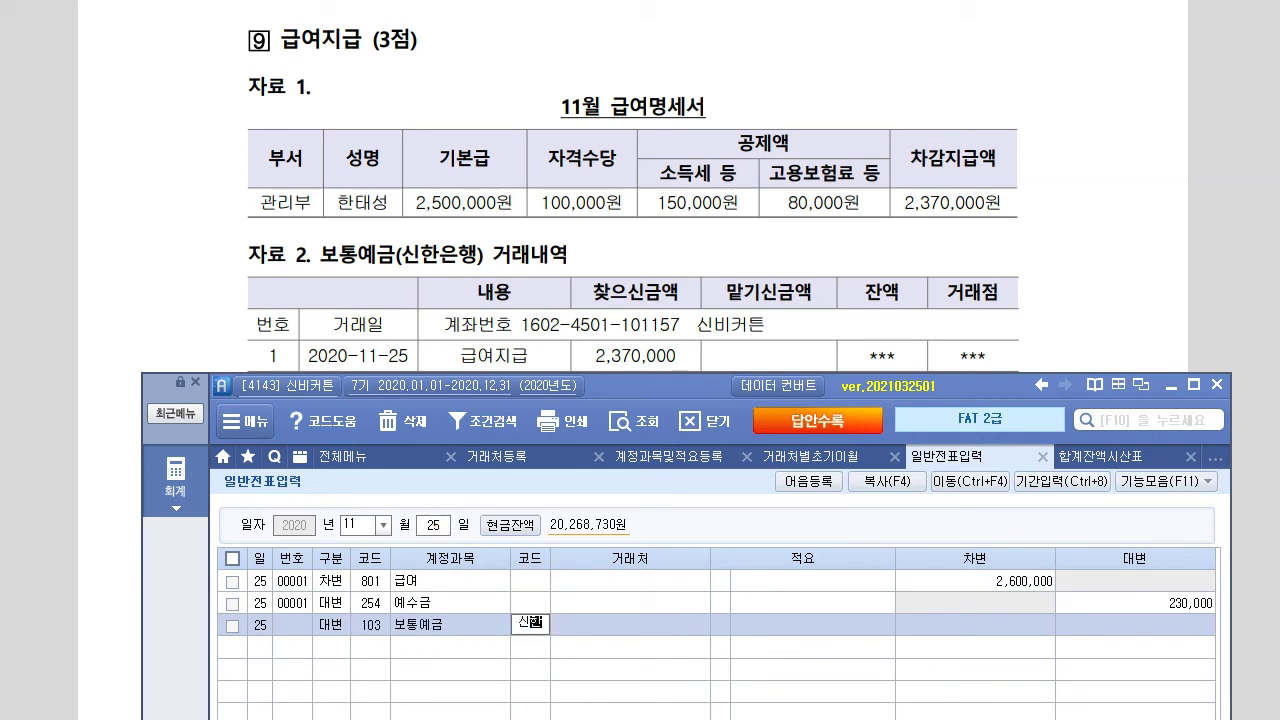
{"action": "key", "text": "Return"}
{"action": "key", "text": "Return"}
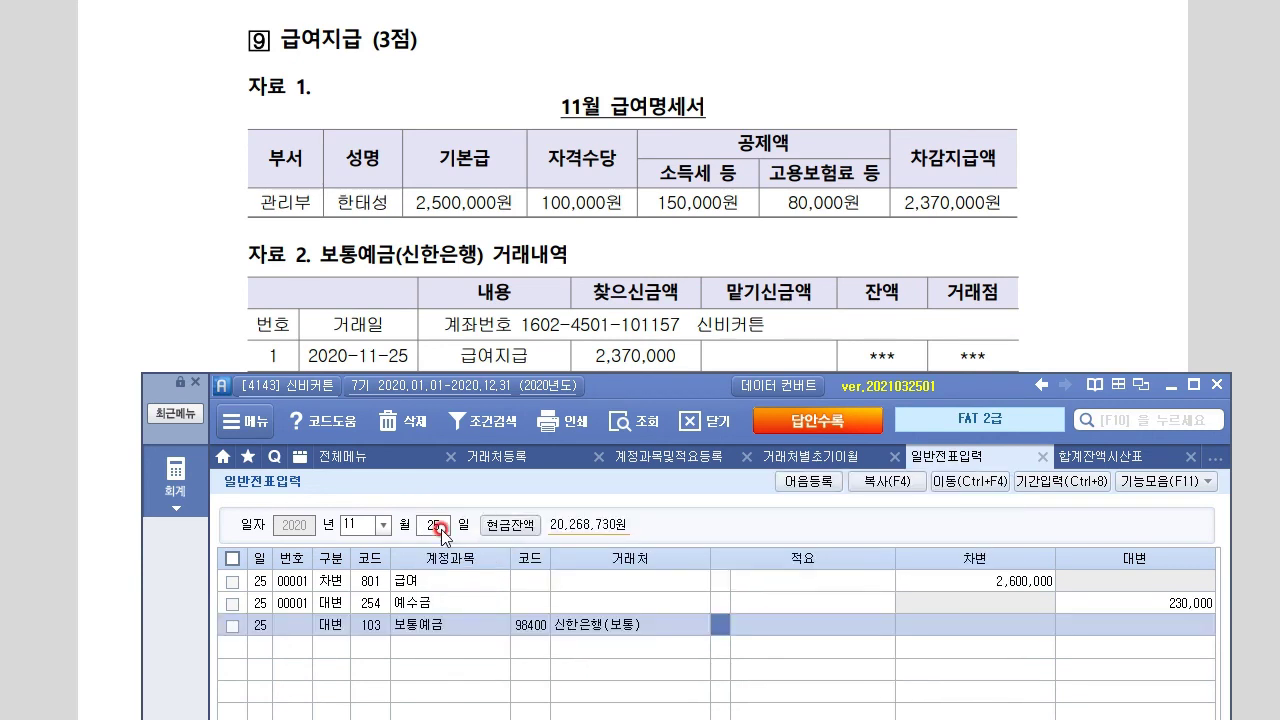
{"action": "key", "text": "Return"}
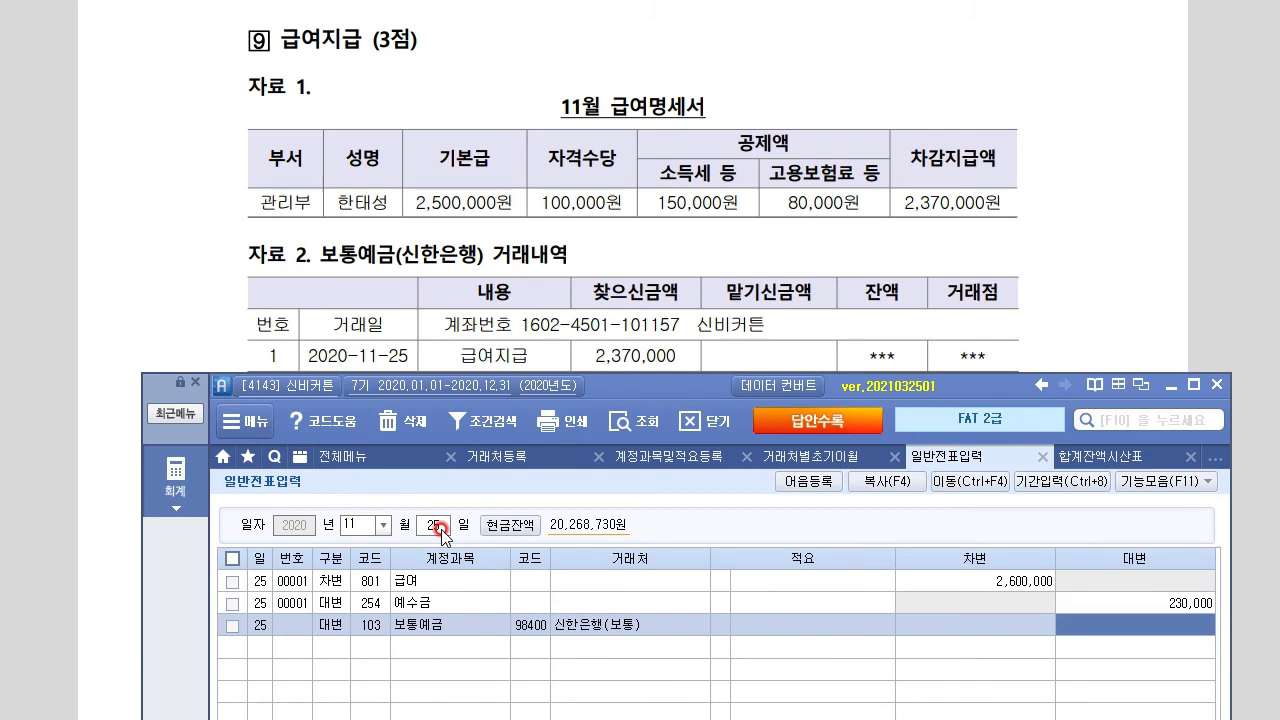
{"action": "type", "text": "2,370,000"}
{"action": "key", "text": "Return"}
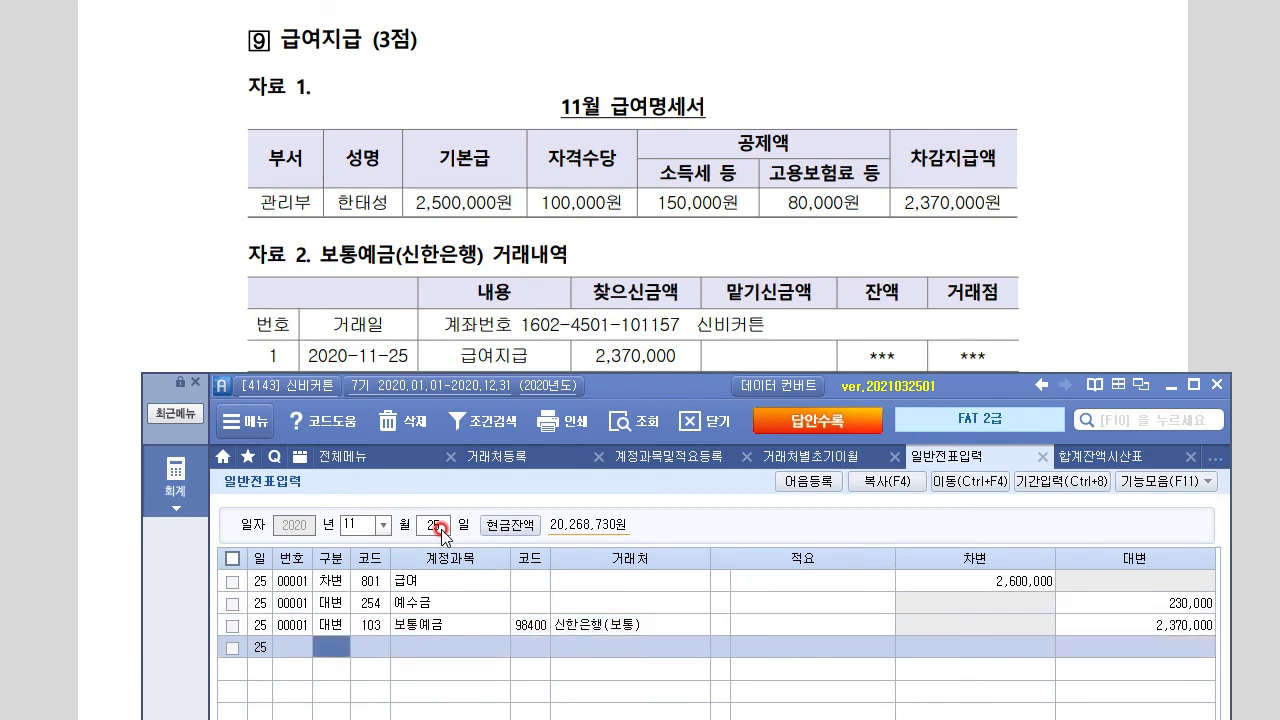
{"action": "left_click", "coordinate": [96, 292]}
Sketch problem 10's T-account: 보통예금 30,500,000 credit against 임차료 500,000 debit
{"action": "scroll", "coordinate": [130, 498], "scroll_direction": "down", "scroll_amount": 8}
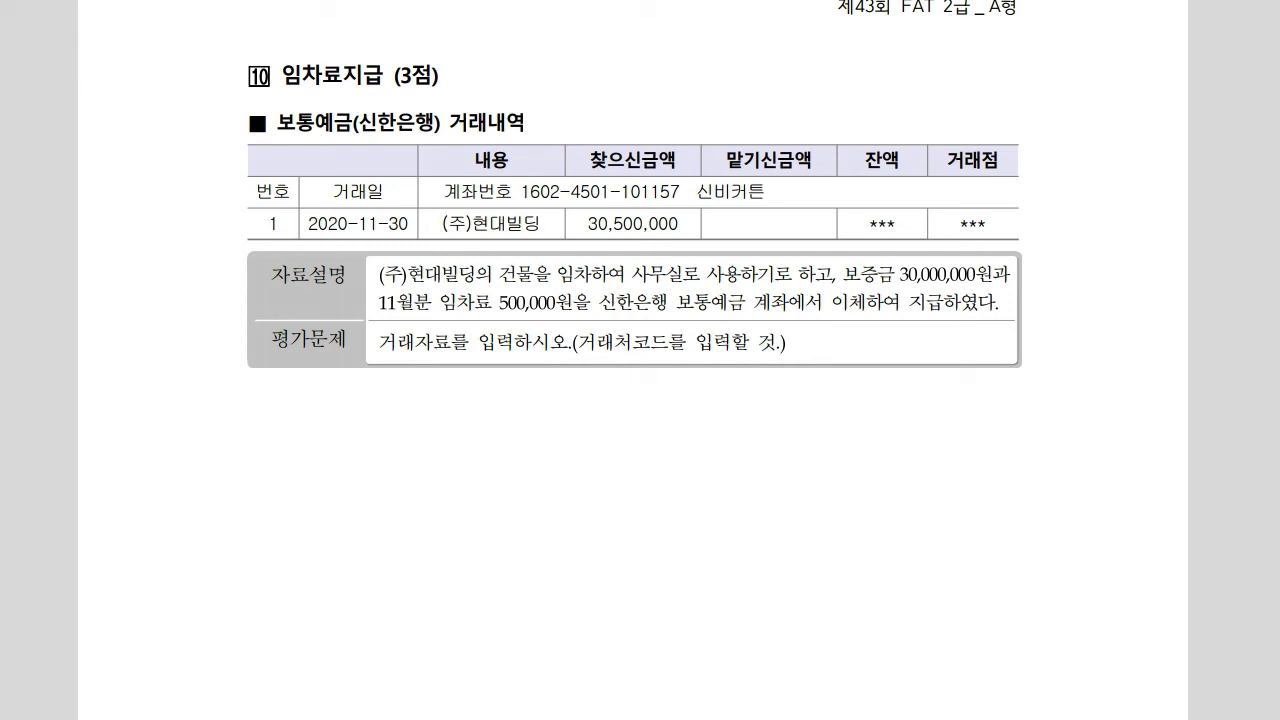
{"action": "left_click_drag", "start_coordinate": [573, 357], "coordinate": [697, 348]}
{"action": "left_click_drag", "start_coordinate": [622, 411], "coordinate": [623, 549]}
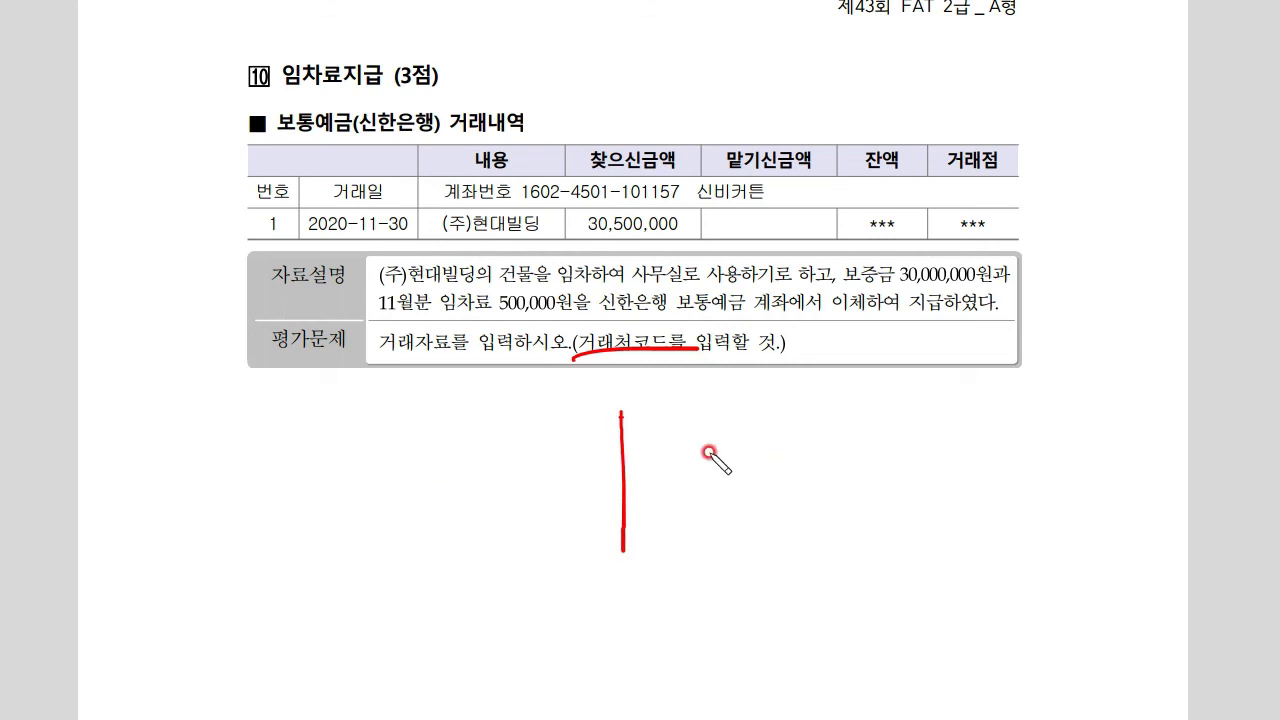
{"action": "mouse_move", "coordinate": [676, 451]}
{"action": "left_mouse_down"}
{"action": "mouse_move", "coordinate": [745, 457]}
{"action": "mouse_move", "coordinate": [749, 500]}
{"action": "mouse_move", "coordinate": [783, 515]}
{"action": "mouse_move", "coordinate": [988, 482]}
{"action": "left_mouse_up"}
{"action": "mouse_move", "coordinate": [822, 438]}
{"action": "left_mouse_down"}
{"action": "mouse_move", "coordinate": [840, 462]}
{"action": "mouse_move", "coordinate": [1000, 446]}
{"action": "left_mouse_up"}
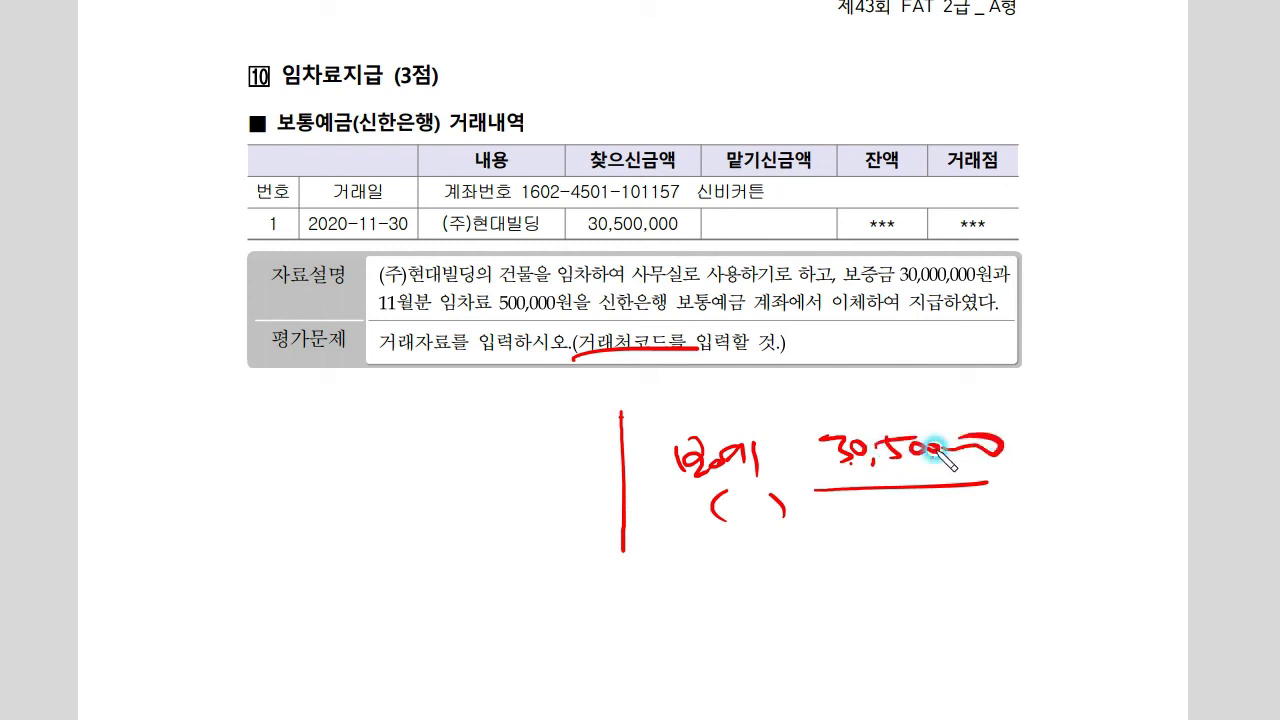
{"action": "mouse_move", "coordinate": [507, 437]}
{"action": "left_mouse_down"}
{"action": "mouse_move", "coordinate": [586, 457]}
{"action": "mouse_move", "coordinate": [606, 446]}
{"action": "left_mouse_up"}
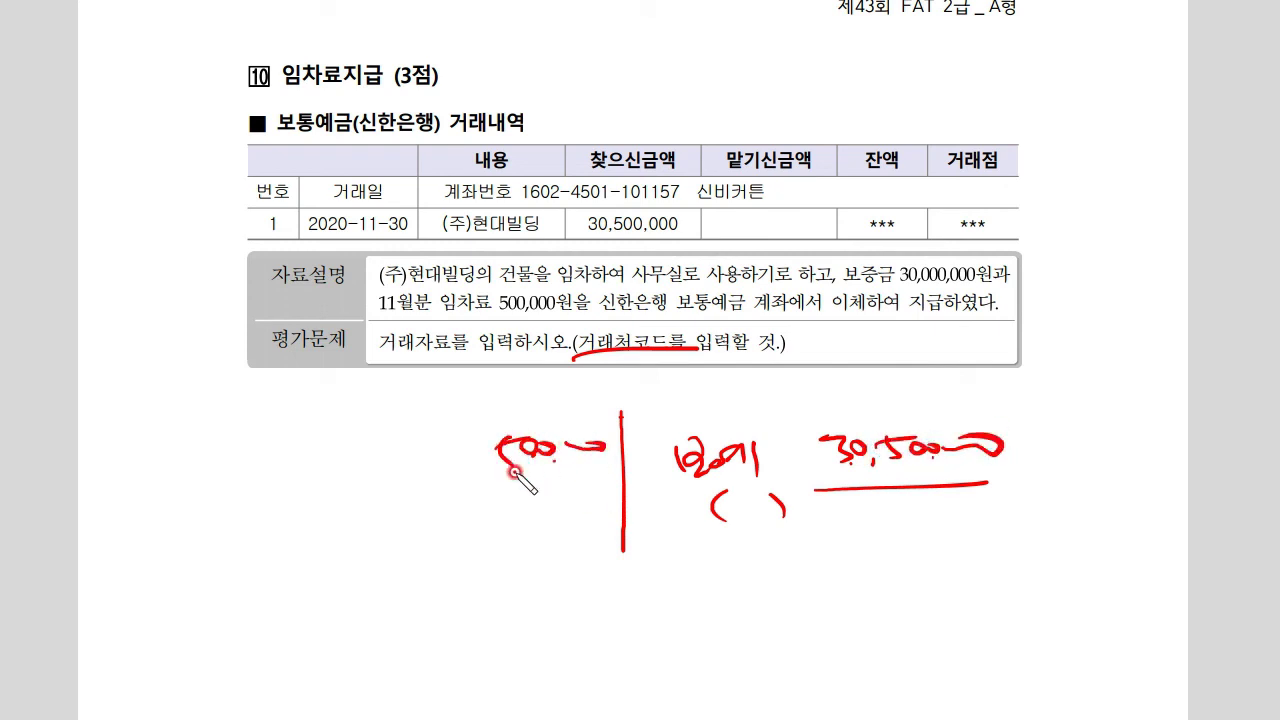
{"action": "mouse_move", "coordinate": [348, 446]}
{"action": "left_mouse_down"}
{"action": "mouse_move", "coordinate": [437, 455]}
{"action": "mouse_move", "coordinate": [390, 468]}
{"action": "mouse_move", "coordinate": [388, 495]}
{"action": "left_mouse_up"}
Add the 임차보증금 30,000,000 debit and partner-code notes, then clear the red ink
{"action": "mouse_move", "coordinate": [462, 522]}
{"action": "left_mouse_down"}
{"action": "mouse_move", "coordinate": [466, 555]}
{"action": "mouse_move", "coordinate": [545, 550]}
{"action": "mouse_move", "coordinate": [600, 528]}
{"action": "left_mouse_up"}
{"action": "left_click_drag", "start_coordinate": [270, 532], "coordinate": [264, 548]}
{"action": "mouse_move", "coordinate": [293, 528]}
{"action": "left_mouse_down"}
{"action": "mouse_move", "coordinate": [296, 578]}
{"action": "mouse_move", "coordinate": [325, 543]}
{"action": "mouse_move", "coordinate": [366, 540]}
{"action": "mouse_move", "coordinate": [429, 571]}
{"action": "mouse_move", "coordinate": [428, 585]}
{"action": "left_mouse_up"}
{"action": "left_click_drag", "start_coordinate": [246, 592], "coordinate": [450, 578]}
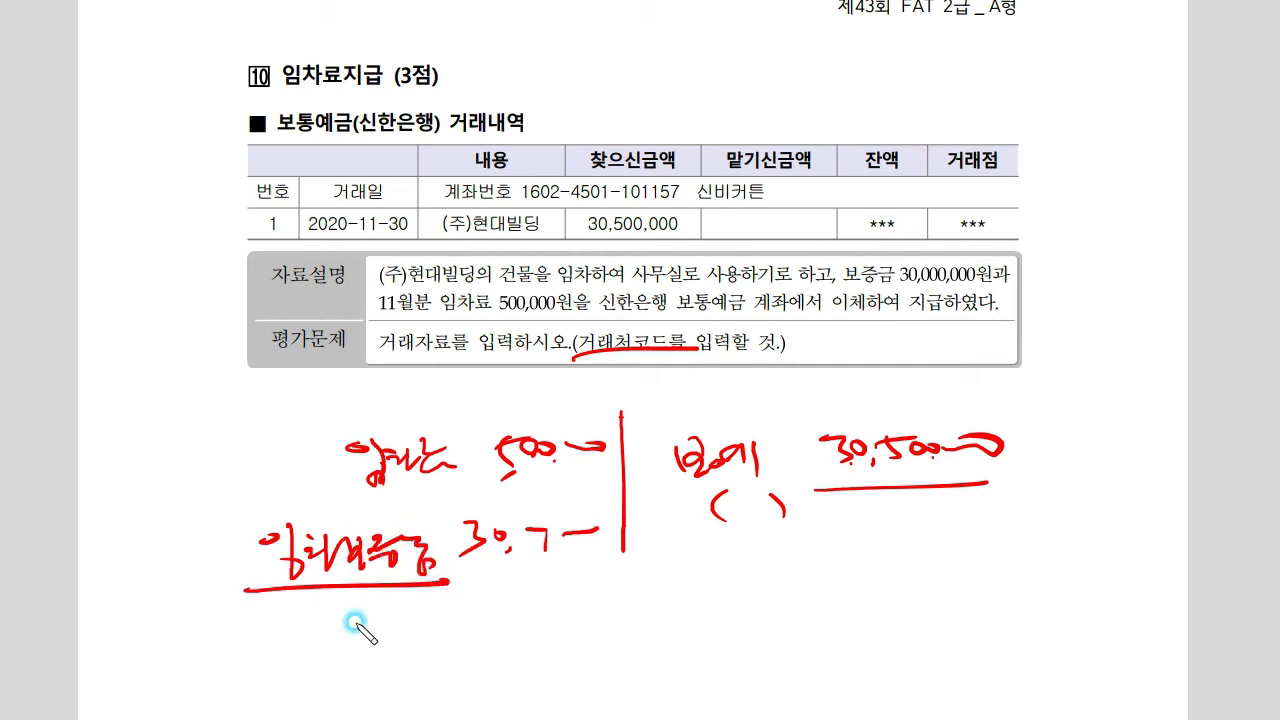
{"action": "left_click_drag", "start_coordinate": [338, 605], "coordinate": [334, 628]}
{"action": "left_click_drag", "start_coordinate": [436, 592], "coordinate": [440, 630]}
{"action": "left_click_drag", "start_coordinate": [371, 609], "coordinate": [432, 622]}
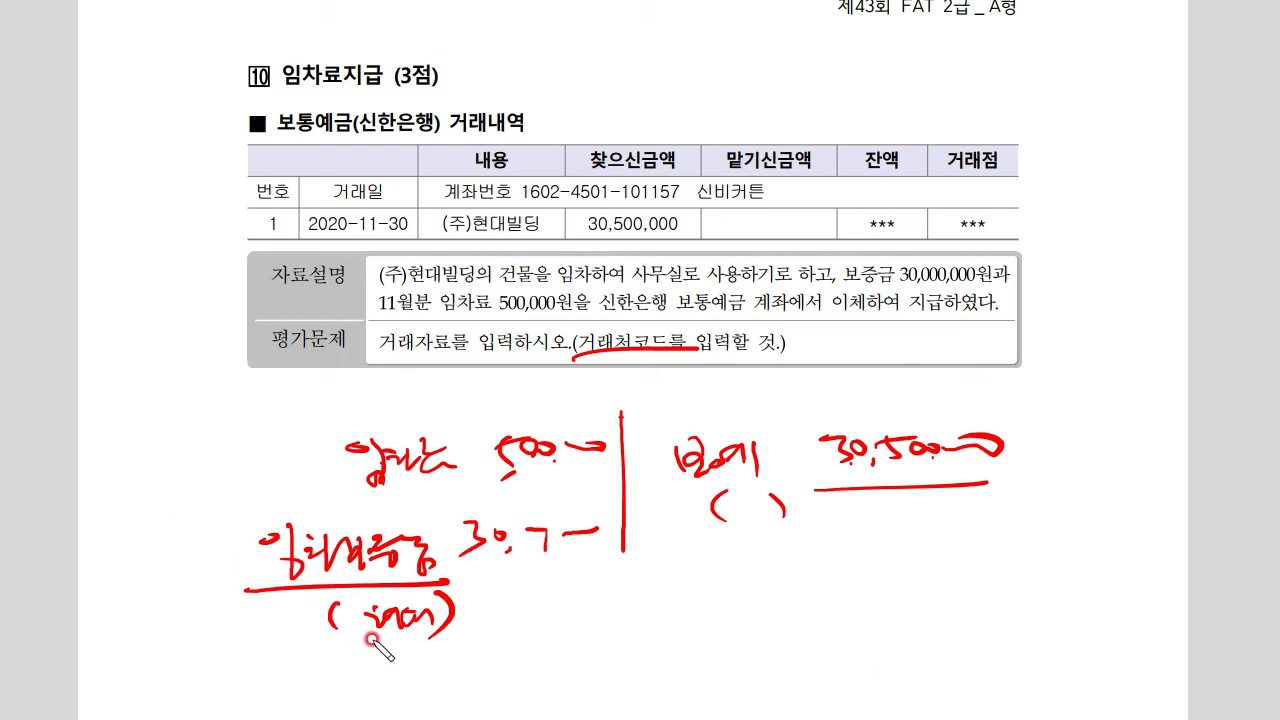
{"action": "left_click_drag", "start_coordinate": [367, 636], "coordinate": [555, 648]}
{"action": "left_click_drag", "start_coordinate": [420, 496], "coordinate": [462, 492]}
{"action": "left_click_drag", "start_coordinate": [714, 520], "coordinate": [812, 513]}
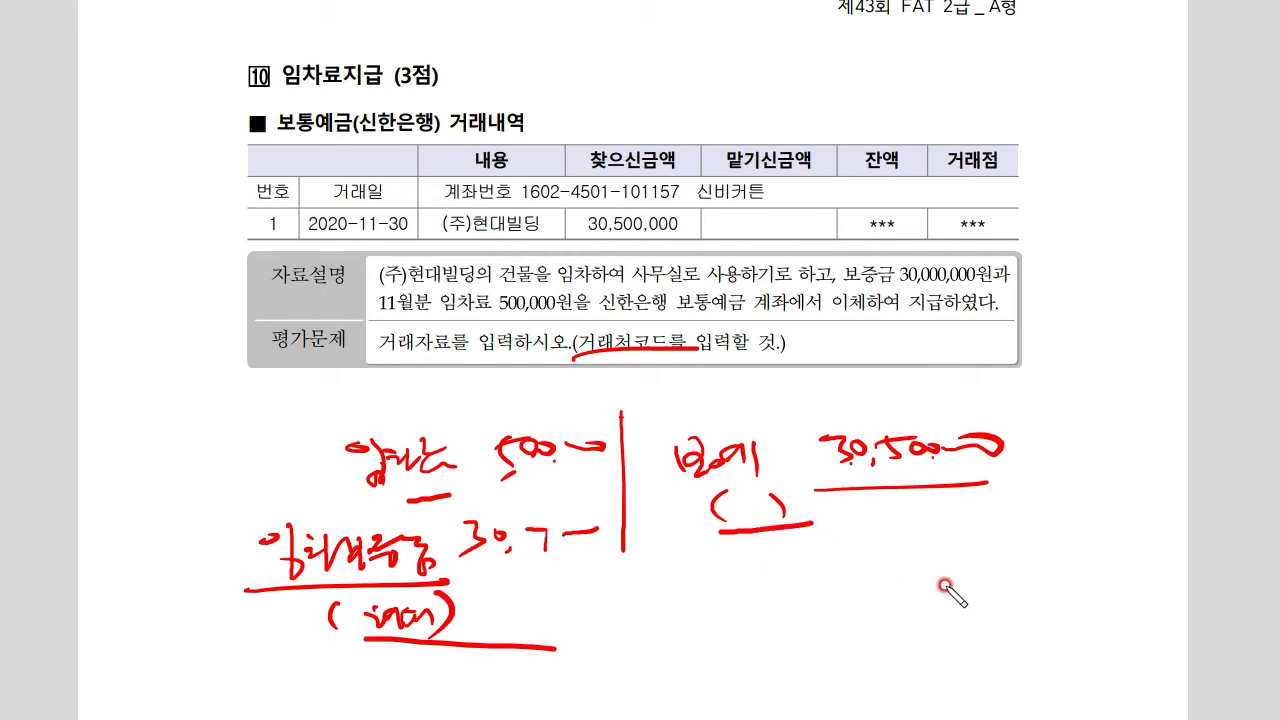
{"action": "key", "text": "Escape"}
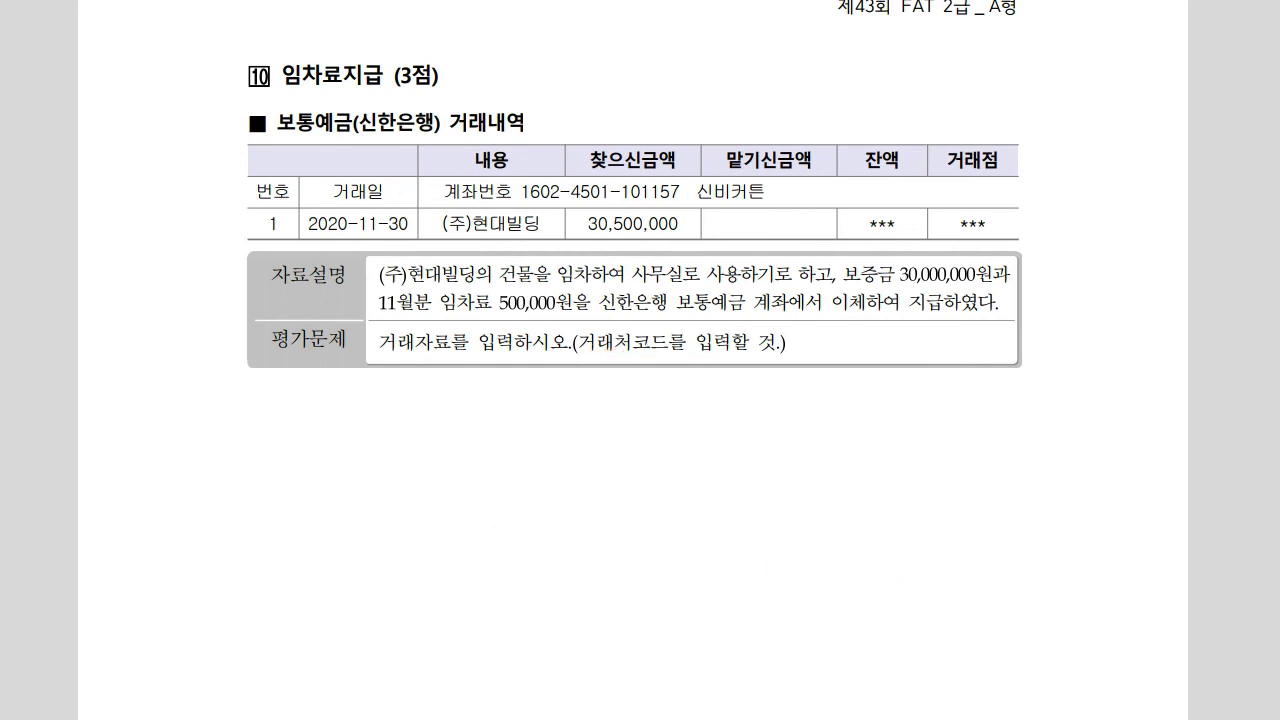
{"action": "key", "text": "alt+Tab"}
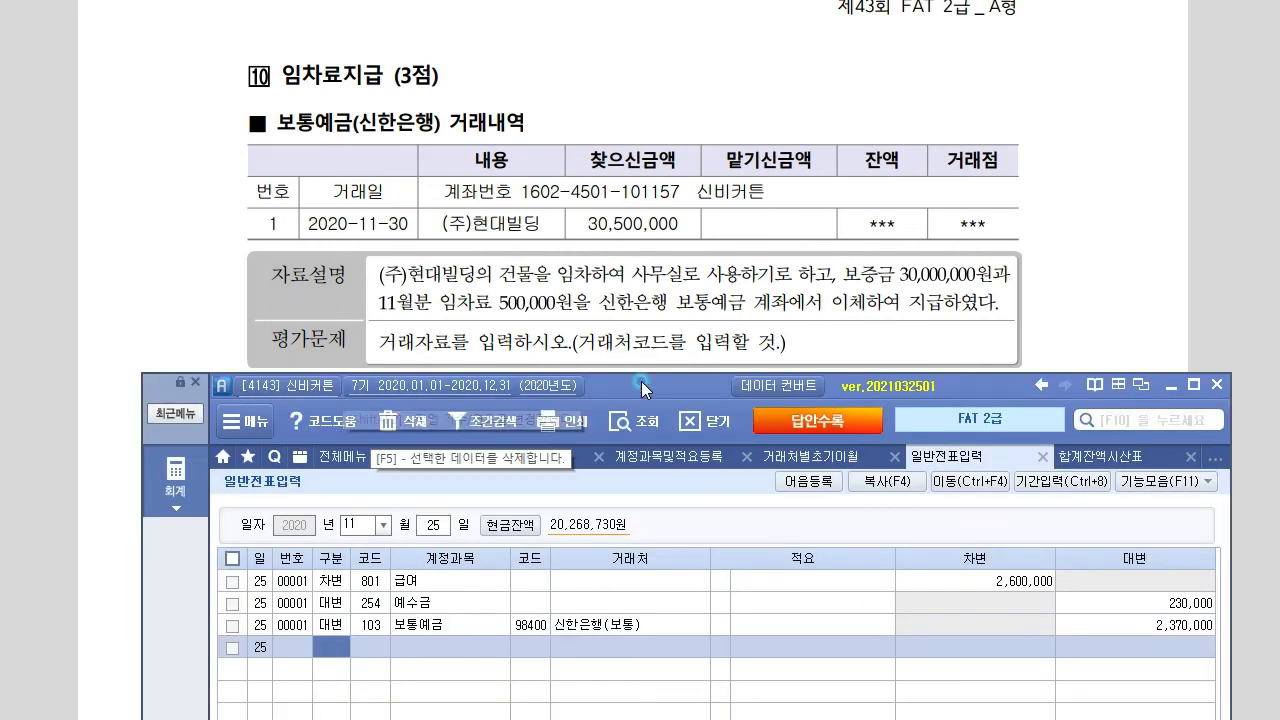
Date the voucher the 30th and debit 819 임차료 for 500,000
{"action": "left_click_drag", "start_coordinate": [641, 381], "coordinate": [614, 380]}
{"action": "left_click", "coordinate": [405, 522]}
{"action": "type", "text": "30"}
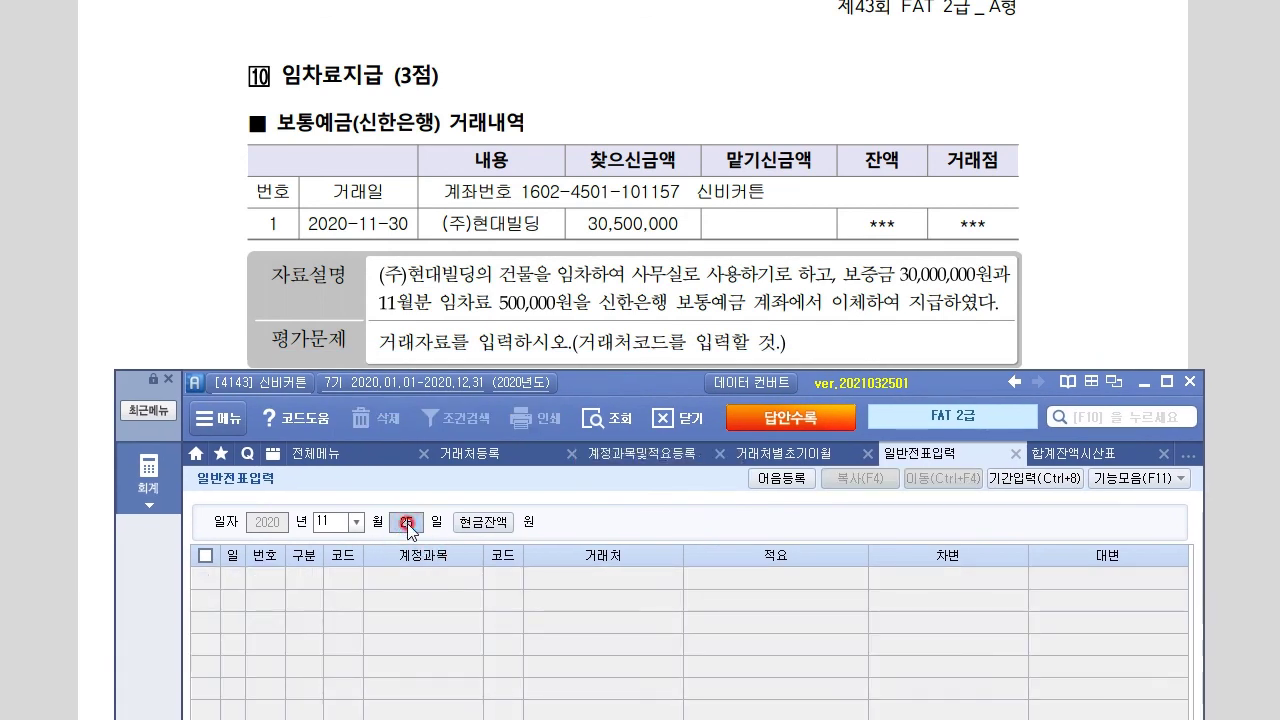
{"action": "key", "text": "Return"}
{"action": "type", "text": "30"}
{"action": "key", "text": "Return"}
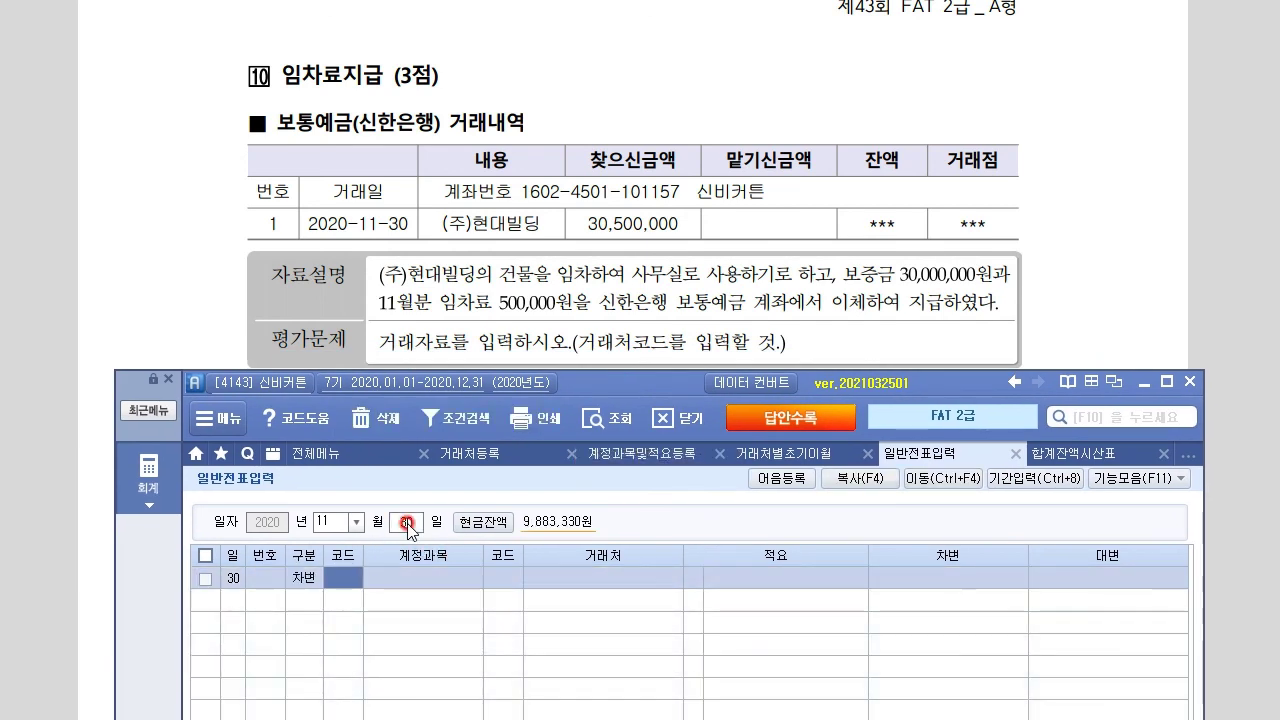
{"action": "key", "text": "F2"}
{"action": "type", "text": "임차료"}
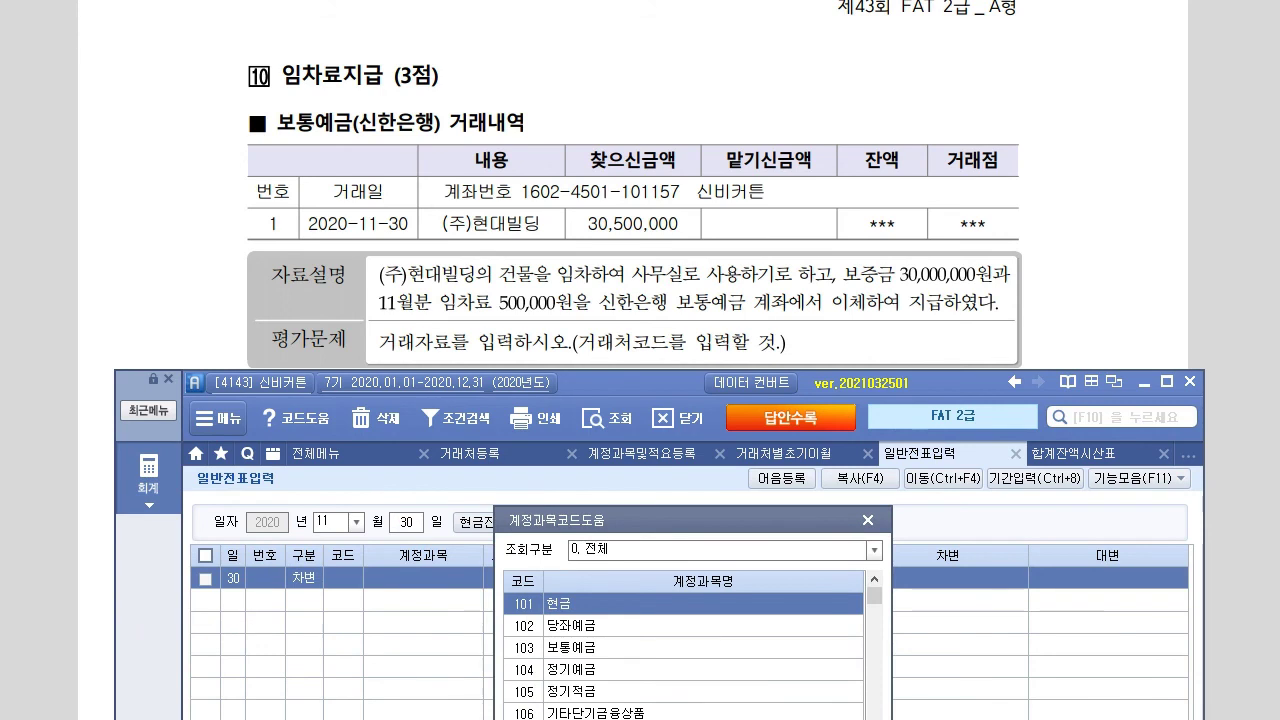
{"action": "key", "text": "Return"}
{"action": "key", "text": "Down"}
{"action": "key", "text": "Down"}
{"action": "key", "text": "Down"}
{"action": "key", "text": "Return"}
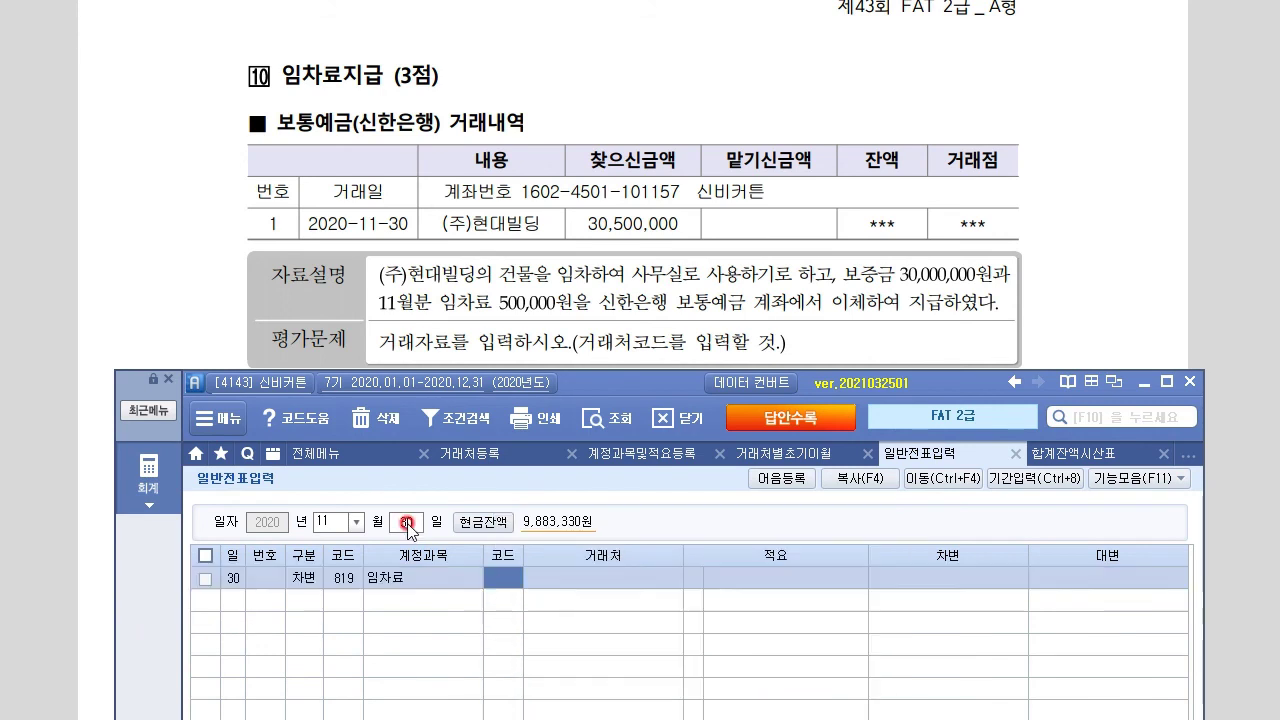
{"action": "key", "text": "Return"}
{"action": "key", "text": "Return"}
{"action": "type", "text": "5"}
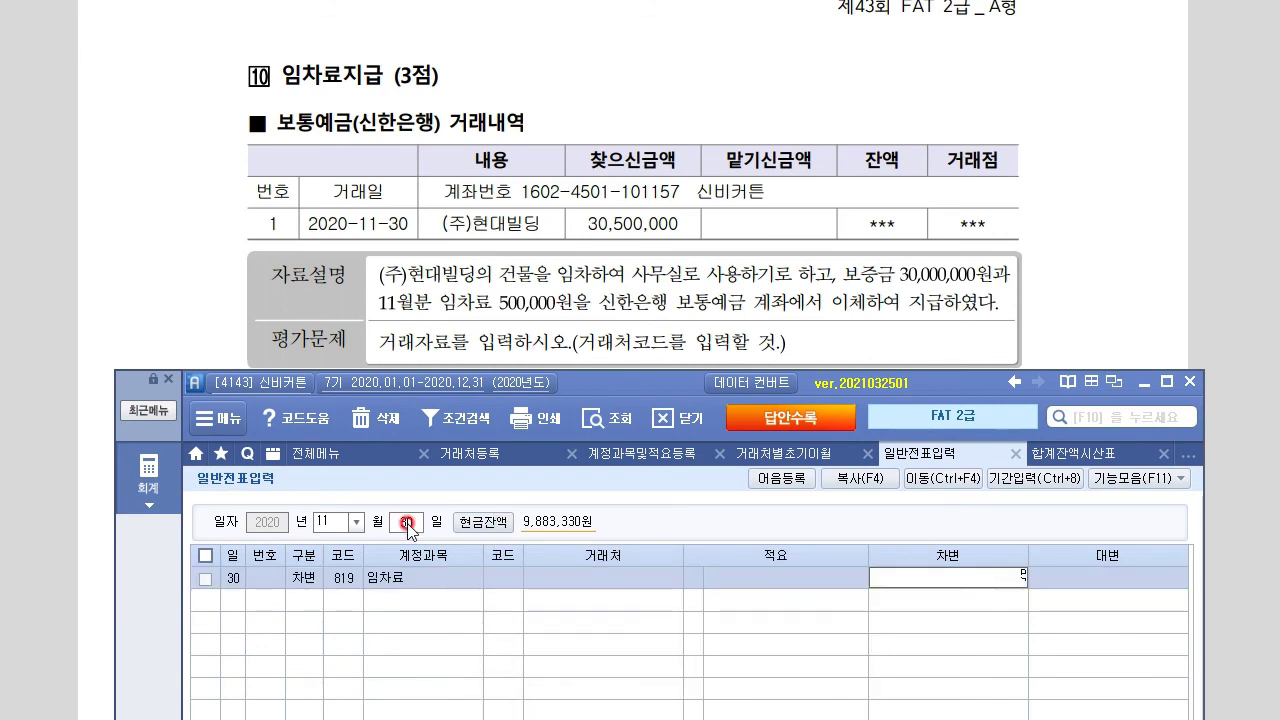
{"action": "type", "text": "00,000"}
{"action": "key", "text": "Return"}
Debit 962 임차보증금 for 30,000,000 with partner (주)현대빌딩
{"action": "type", "text": "3"}
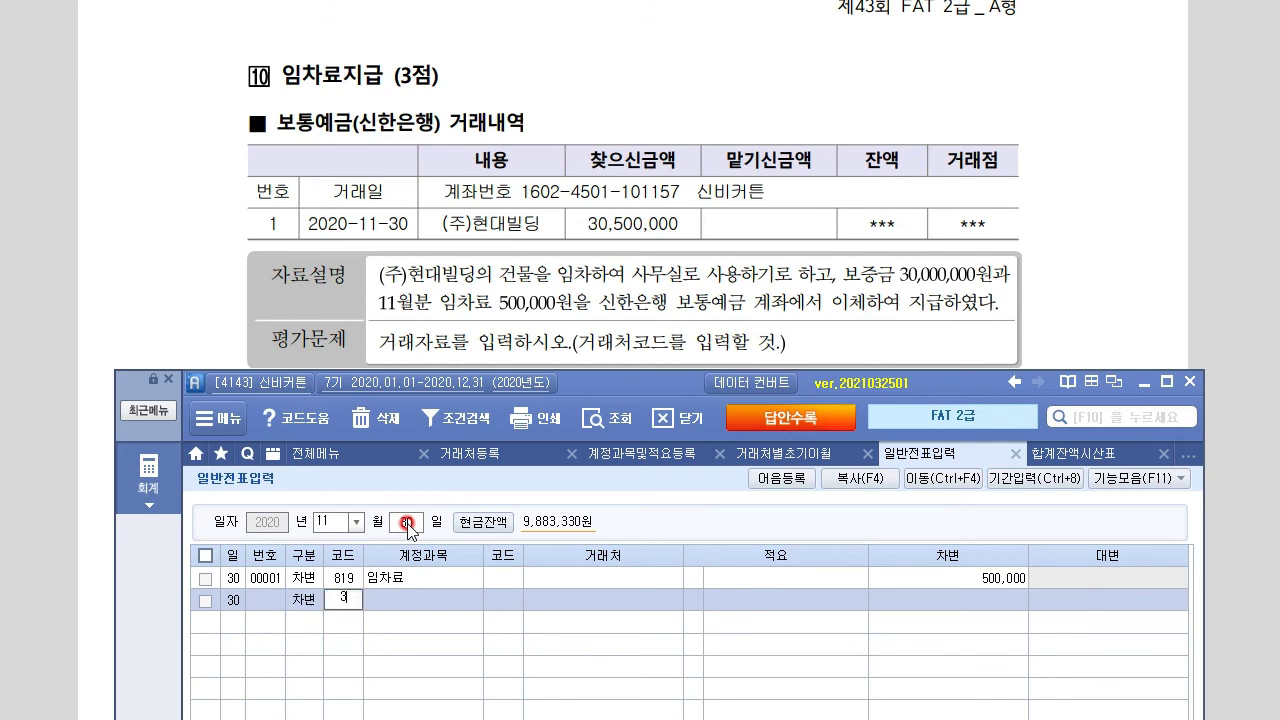
{"action": "key", "text": "Return"}
{"action": "key", "text": "Left"}
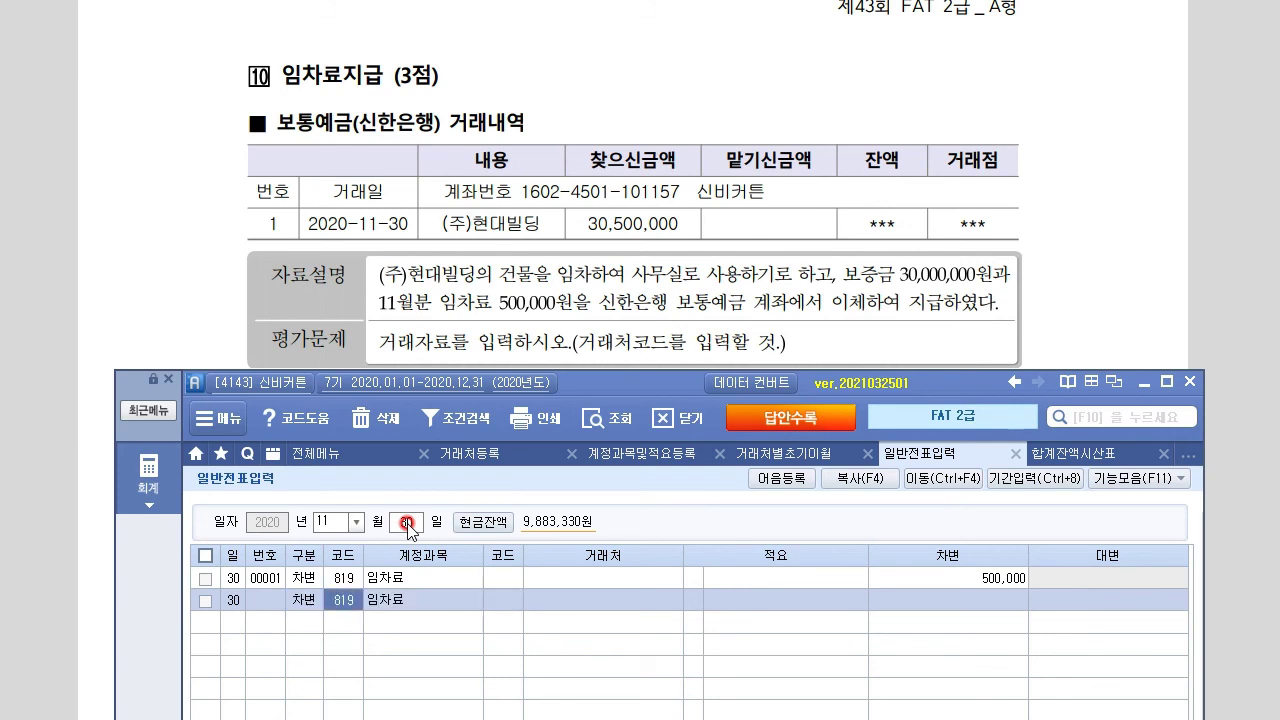
{"action": "key", "text": "F2"}
{"action": "type", "text": "임차보"}
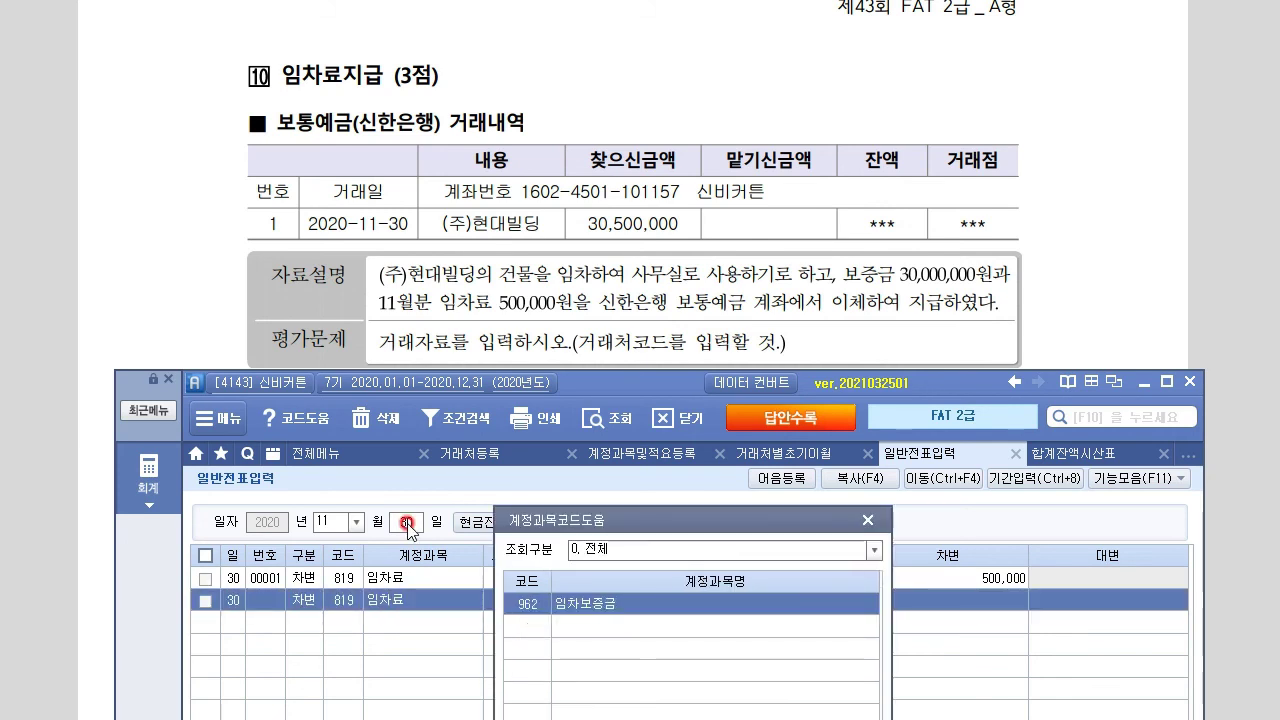
{"action": "key", "text": "Return"}
{"action": "type", "text": "+"}
{"action": "key", "text": "Down"}
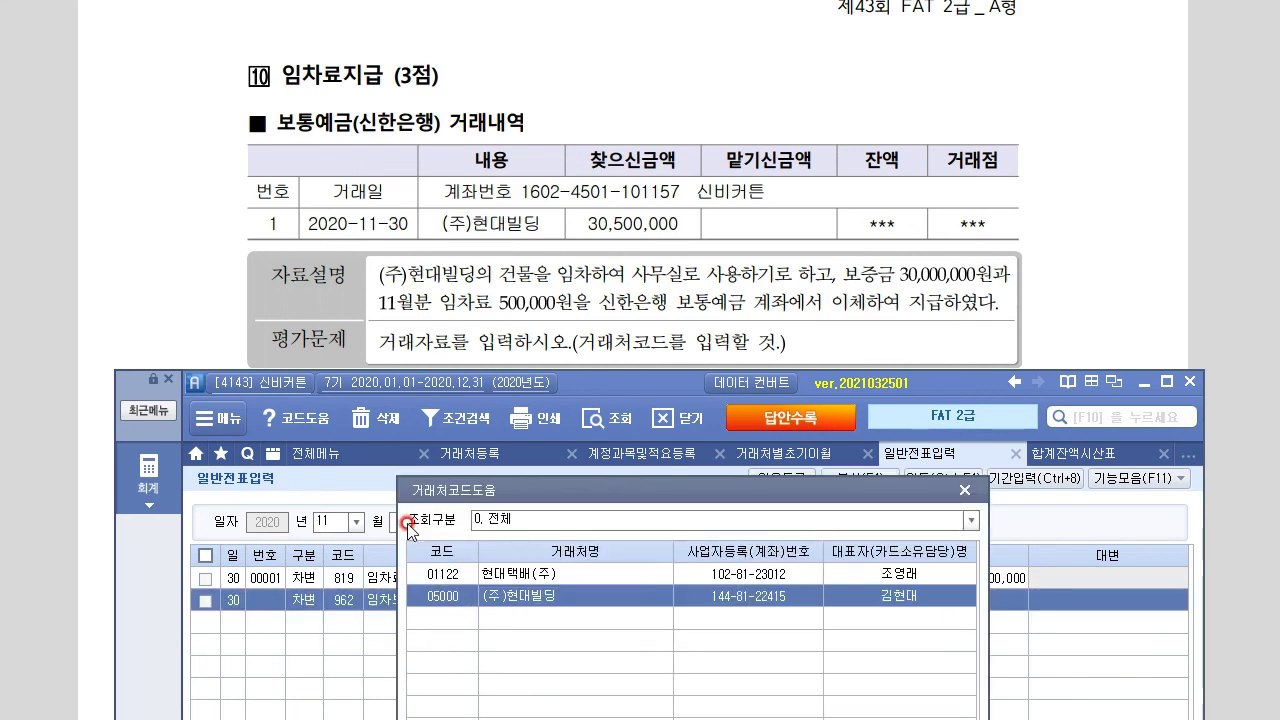
{"action": "key", "text": "Return"}
{"action": "key", "text": "Return"}
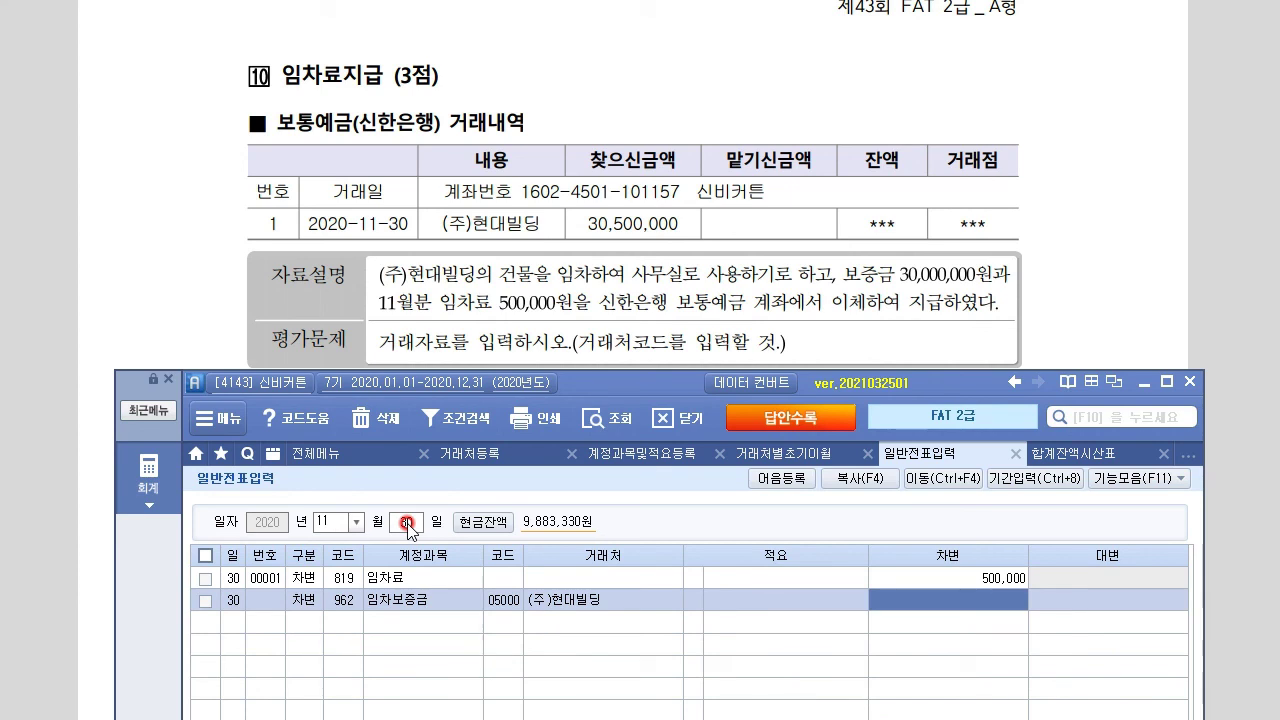
{"action": "type", "text": "30,"}
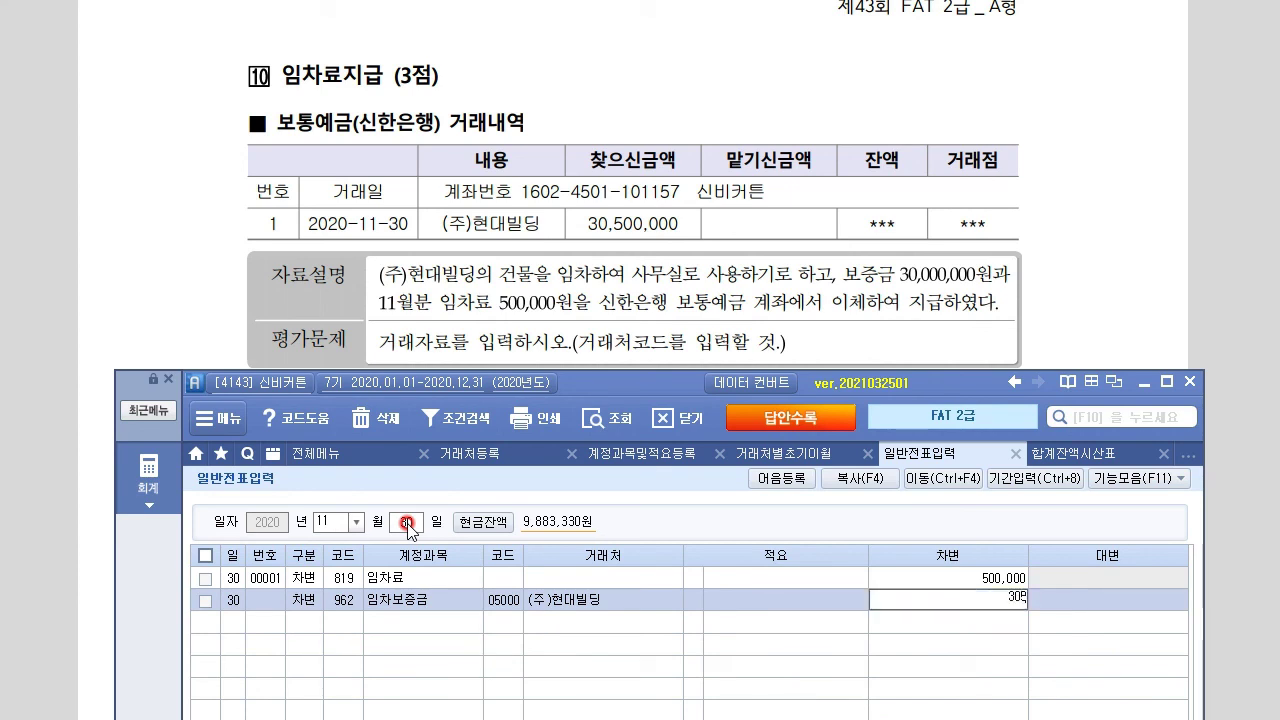
{"action": "type", "text": "000,000"}
{"action": "key", "text": "Return"}
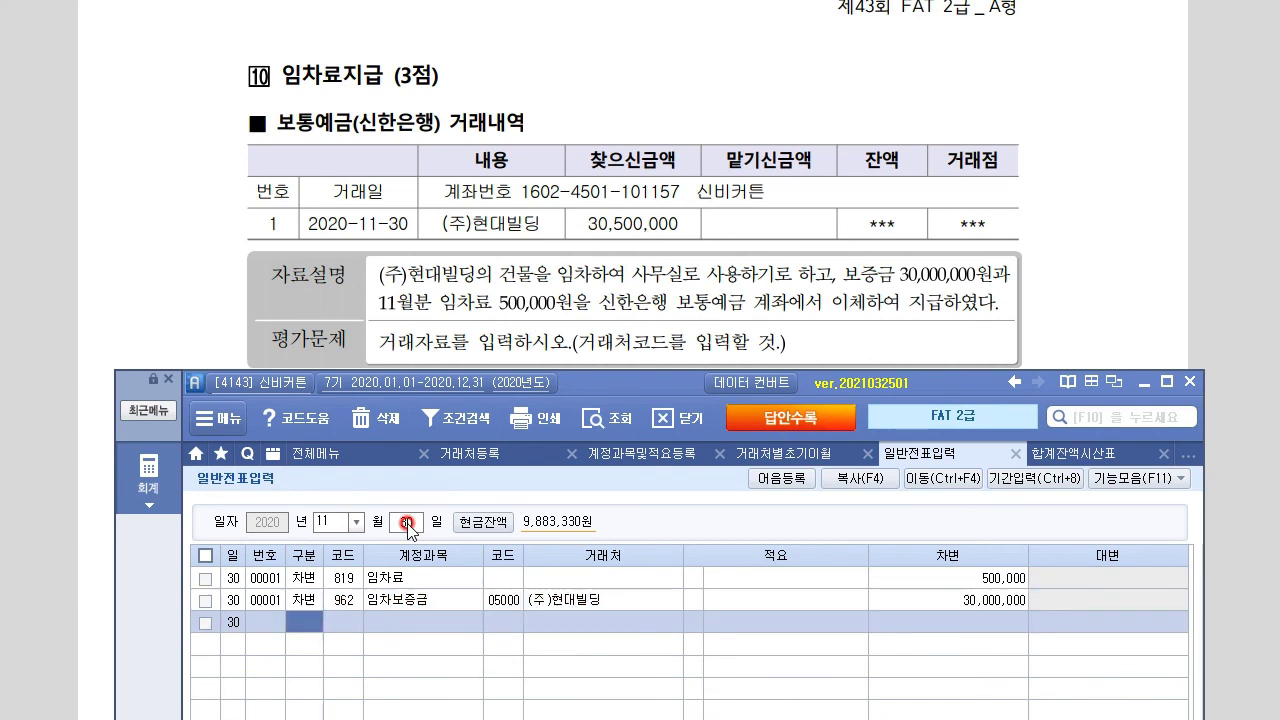
Credit 103 보통예금 for 30,500,000 with partner 신한은행(보통)
{"action": "type", "text": "4"}
{"action": "key", "text": "Return"}
{"action": "type", "text": "103"}
{"action": "key", "text": "Return"}
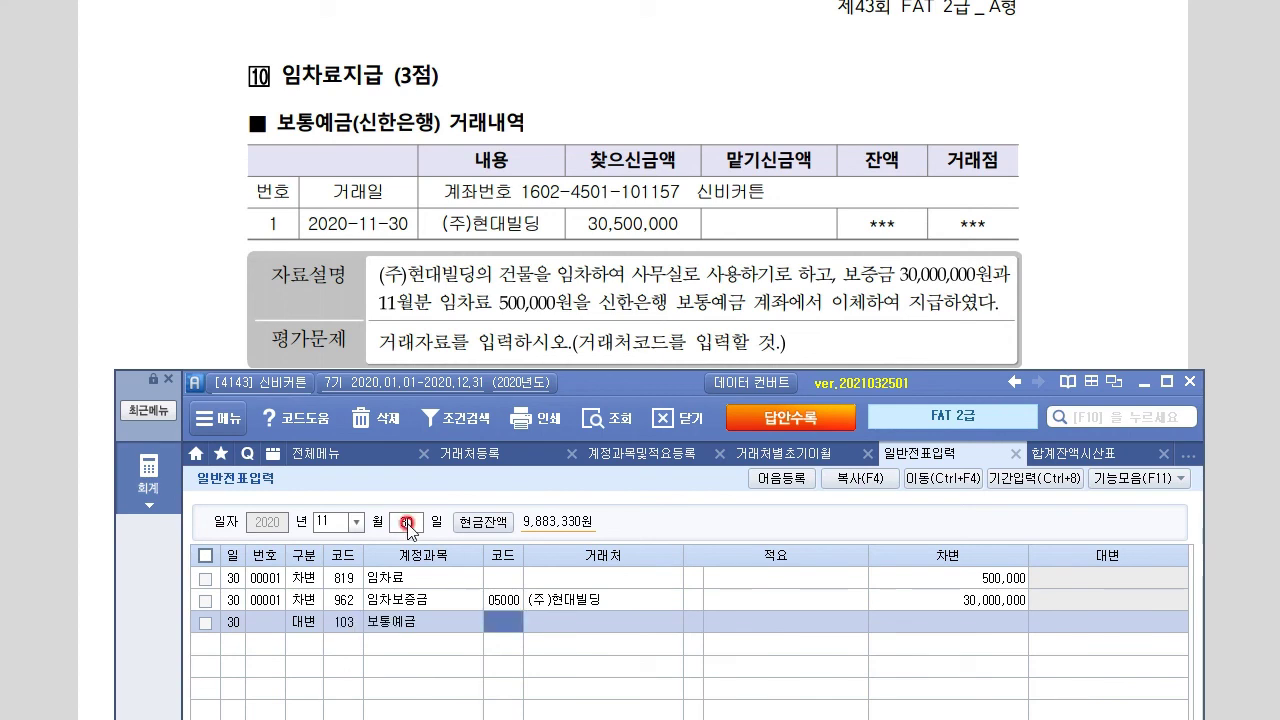
{"action": "type", "text": "신한"}
{"action": "key", "text": "Return"}
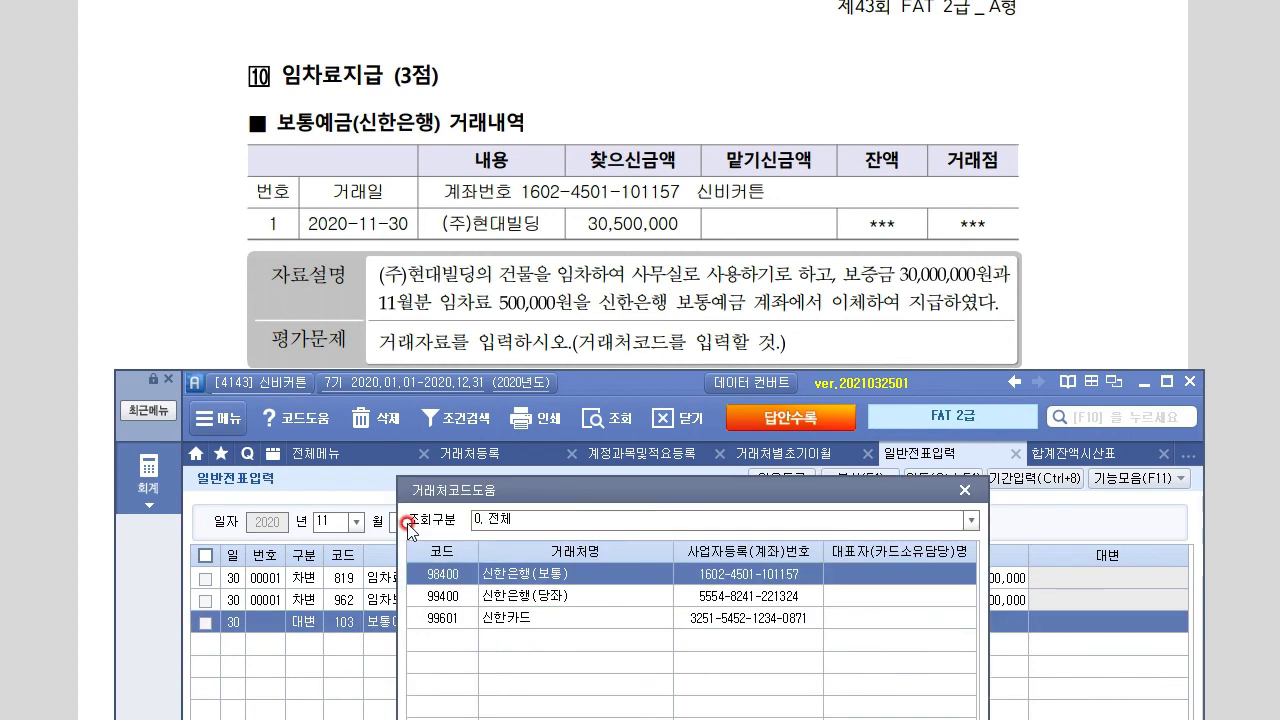
{"action": "key", "text": "Down"}
{"action": "key", "text": "Up"}
{"action": "key", "text": "Return"}
{"action": "key", "text": "Return"}
{"action": "key", "text": "Return"}
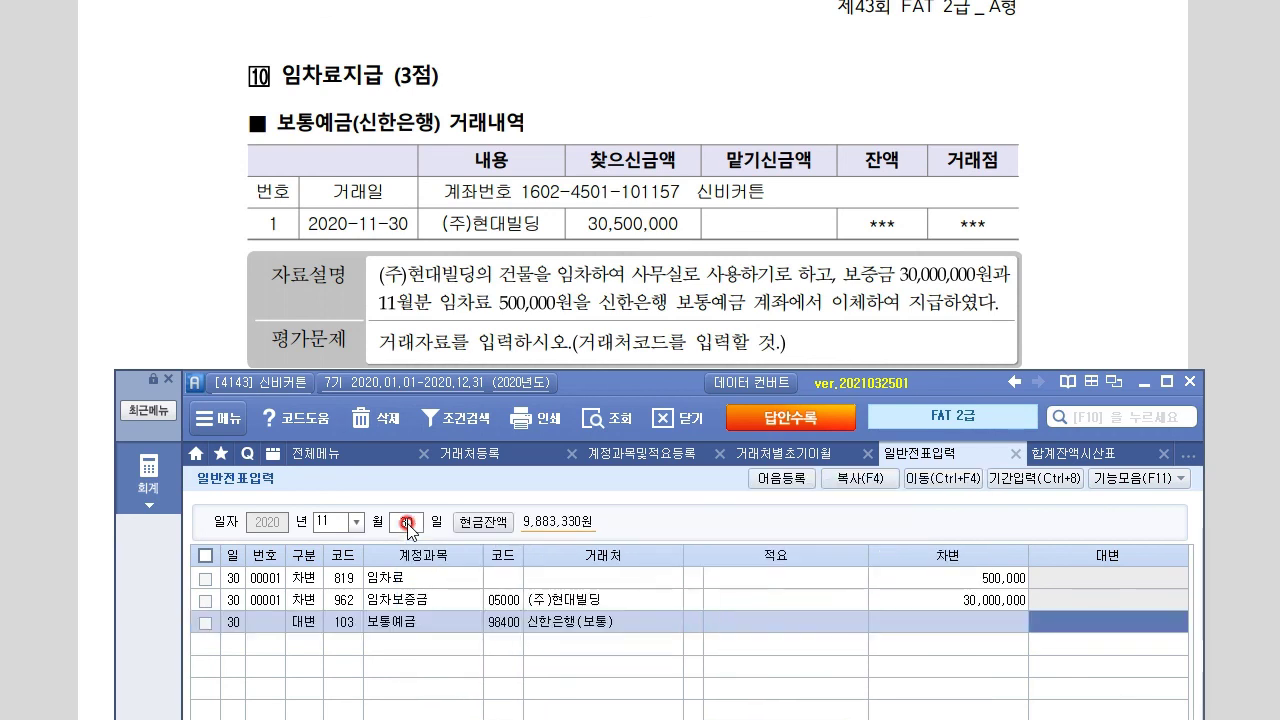
{"action": "type", "text": "3"}
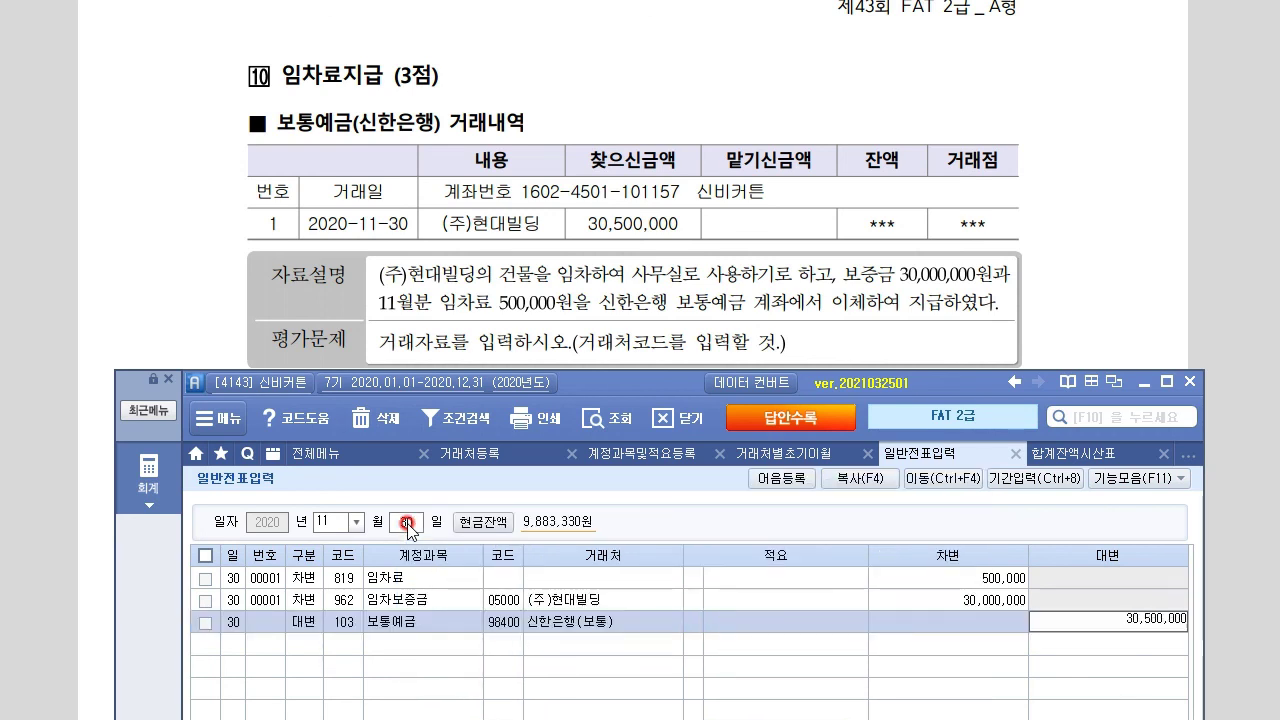
{"action": "type", "text": "0,500,000"}
{"action": "key", "text": "Return"}
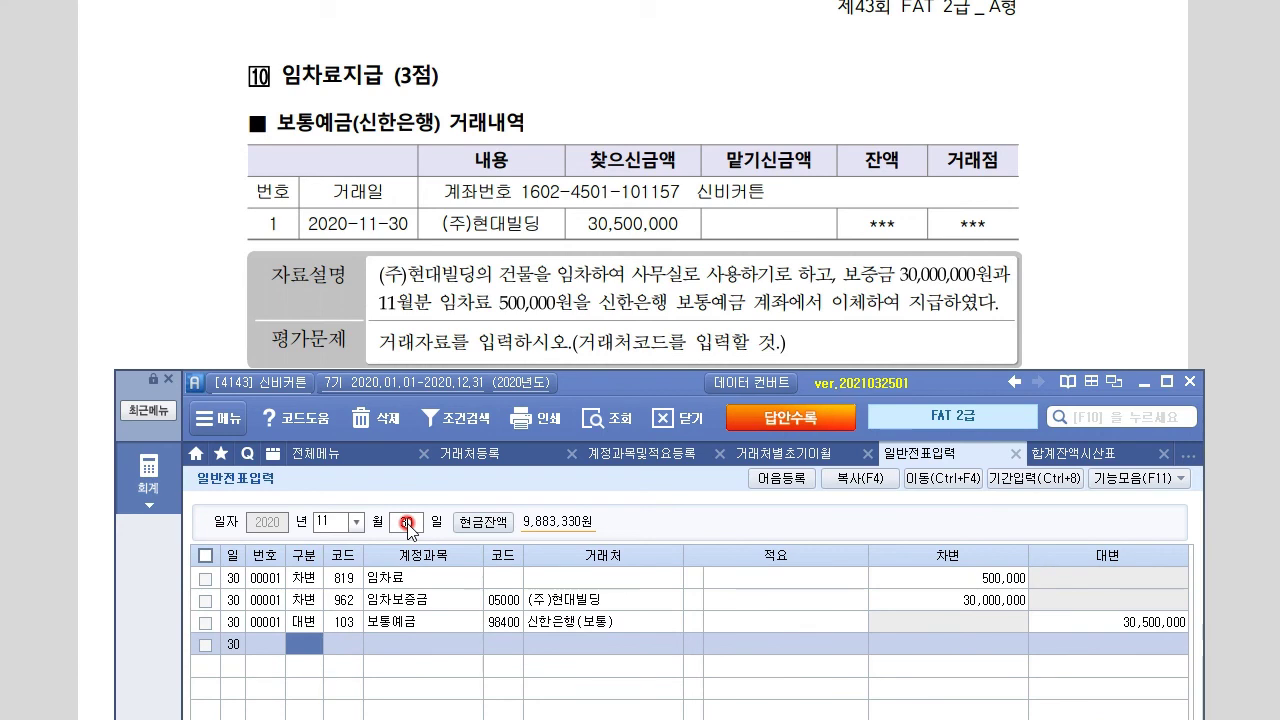
Scroll the exam to correction question 1, the 20 August 25,000 courier fee from 샤이닝커튼
{"action": "left_click", "coordinate": [155, 282]}
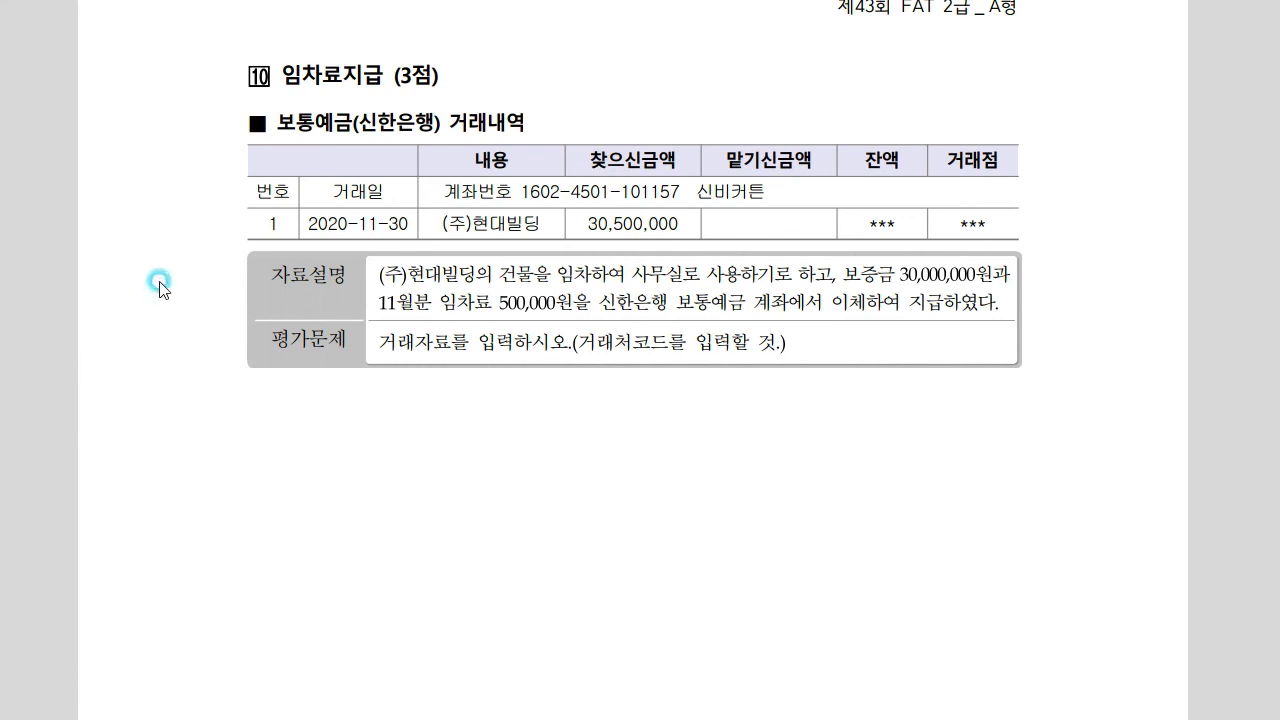
{"action": "scroll", "coordinate": [425, 545], "scroll_direction": "down", "scroll_amount": 10}
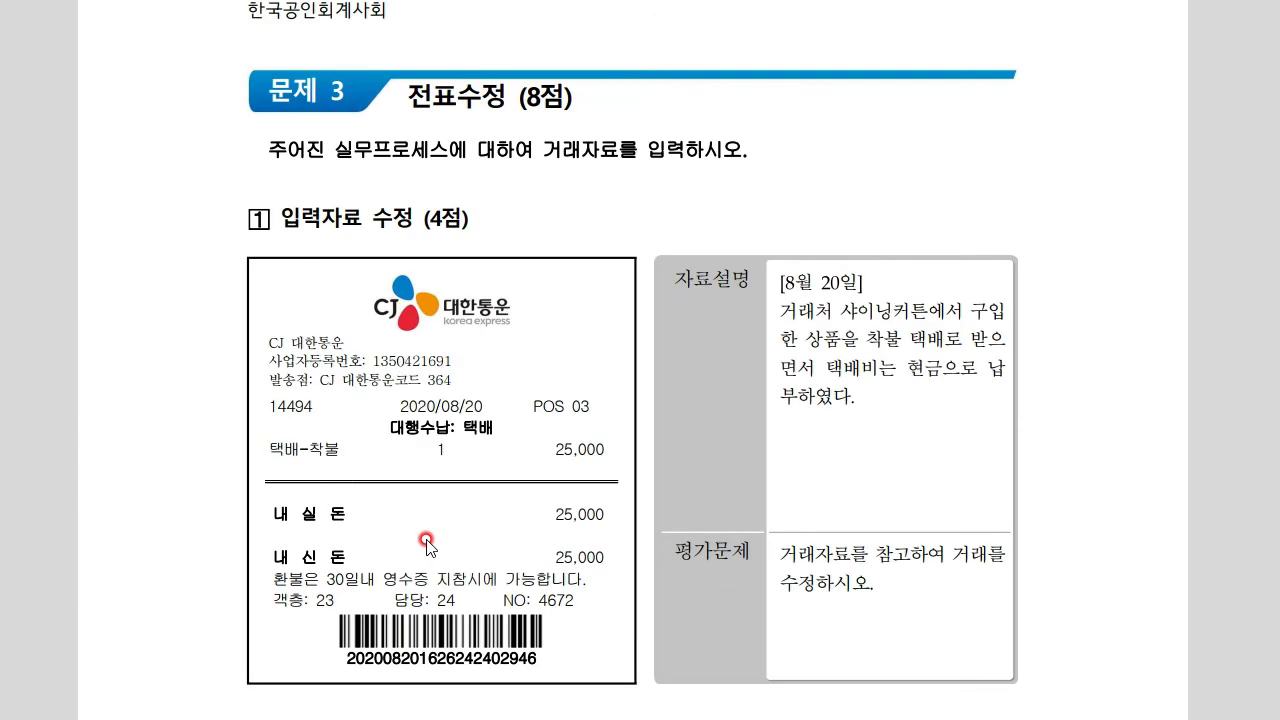
{"action": "scroll", "coordinate": [427, 543], "scroll_direction": "down", "scroll_amount": 3}
{"action": "scroll", "coordinate": [427, 544], "scroll_direction": "down", "scroll_amount": 3}
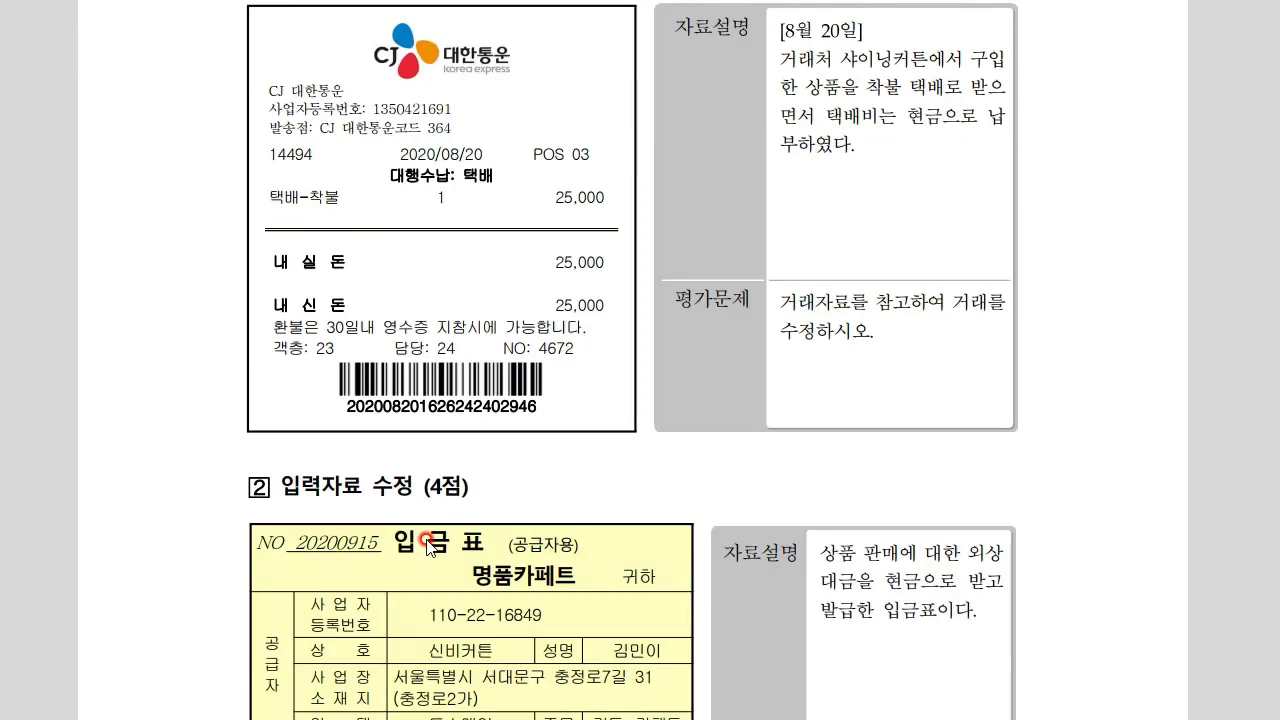
{"action": "scroll", "coordinate": [427, 543], "scroll_direction": "up", "scroll_amount": 3}
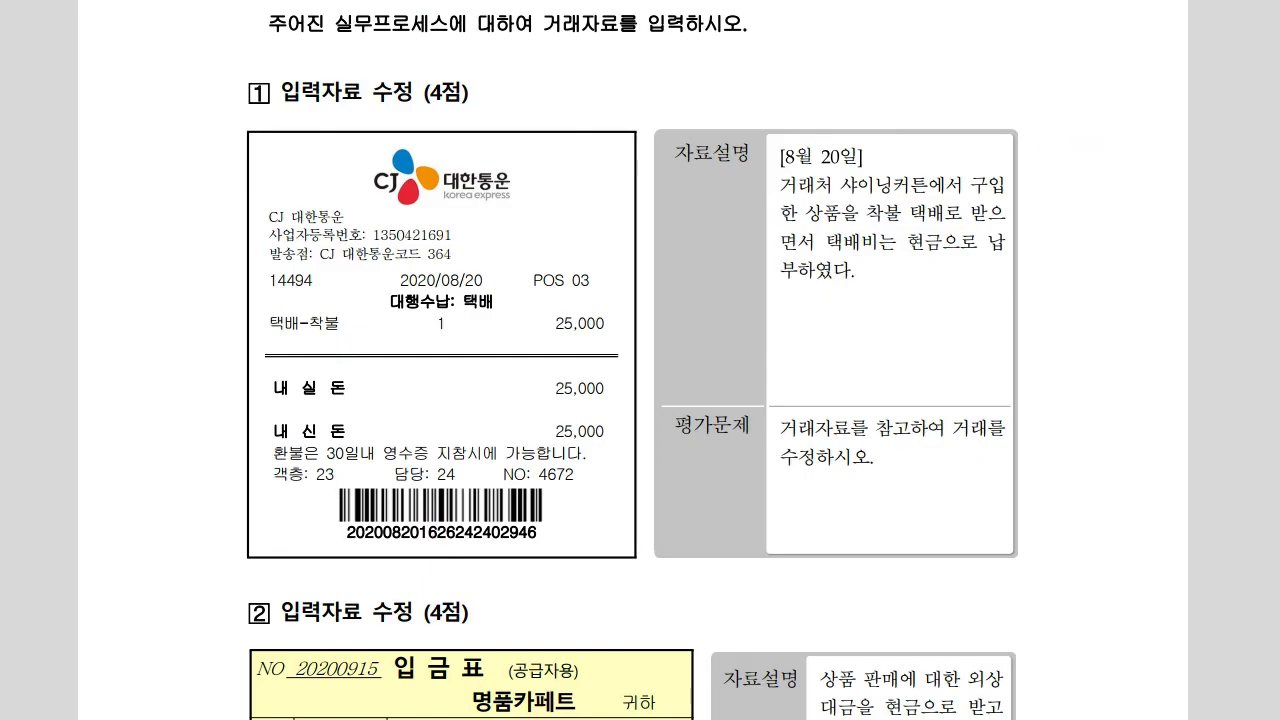
{"action": "scroll", "coordinate": [1200, 534], "scroll_direction": "down", "scroll_amount": 2}
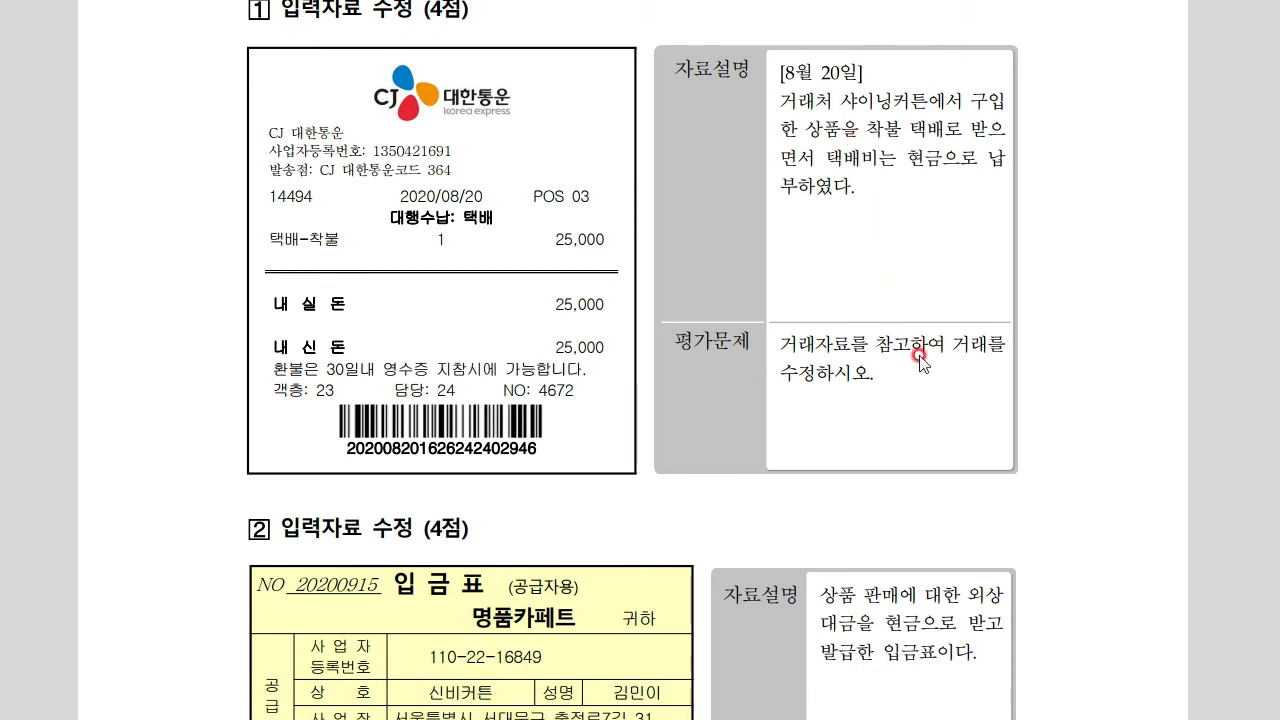
{"action": "key", "text": "alt+Tab"}
{"action": "left_click_drag", "start_coordinate": [667, 381], "coordinate": [659, 343]}
Open the 08/20 voucher and select its 운반비 25,000 line's account code
{"action": "left_click", "coordinate": [312, 483]}
{"action": "type", "text": "08"}
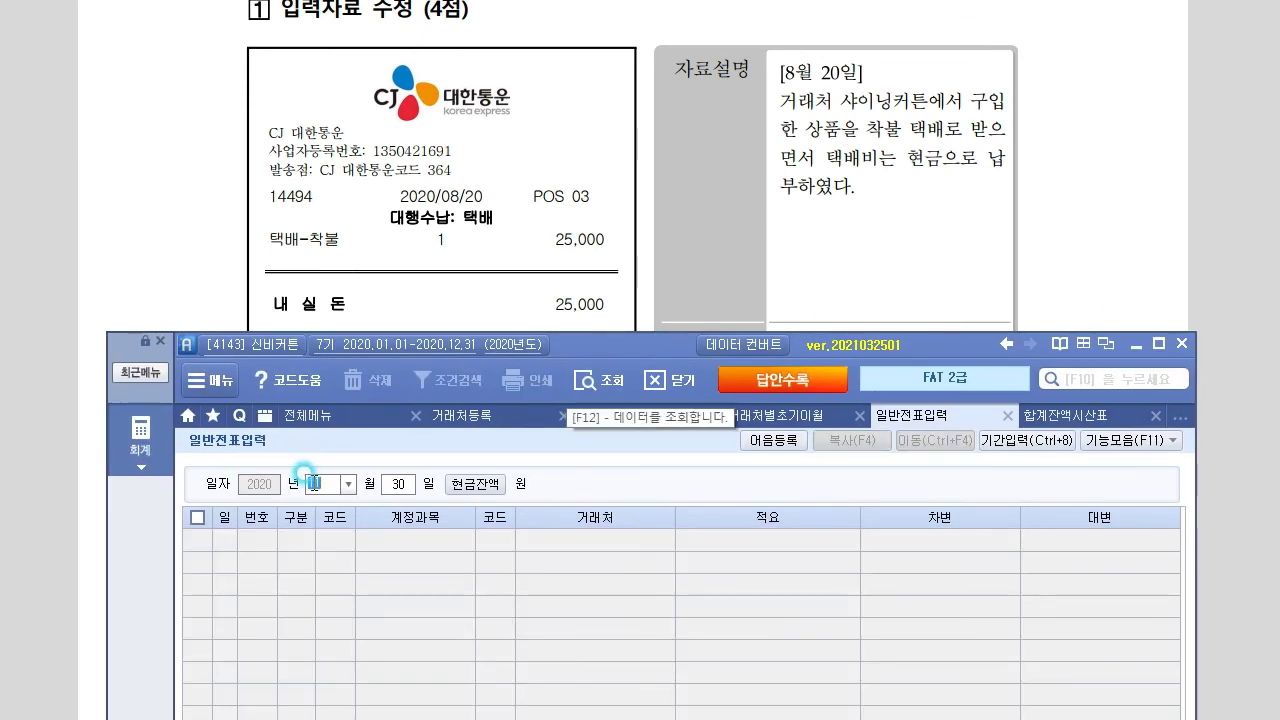
{"action": "key", "text": "Return"}
{"action": "type", "text": "20"}
{"action": "key", "text": "Return"}
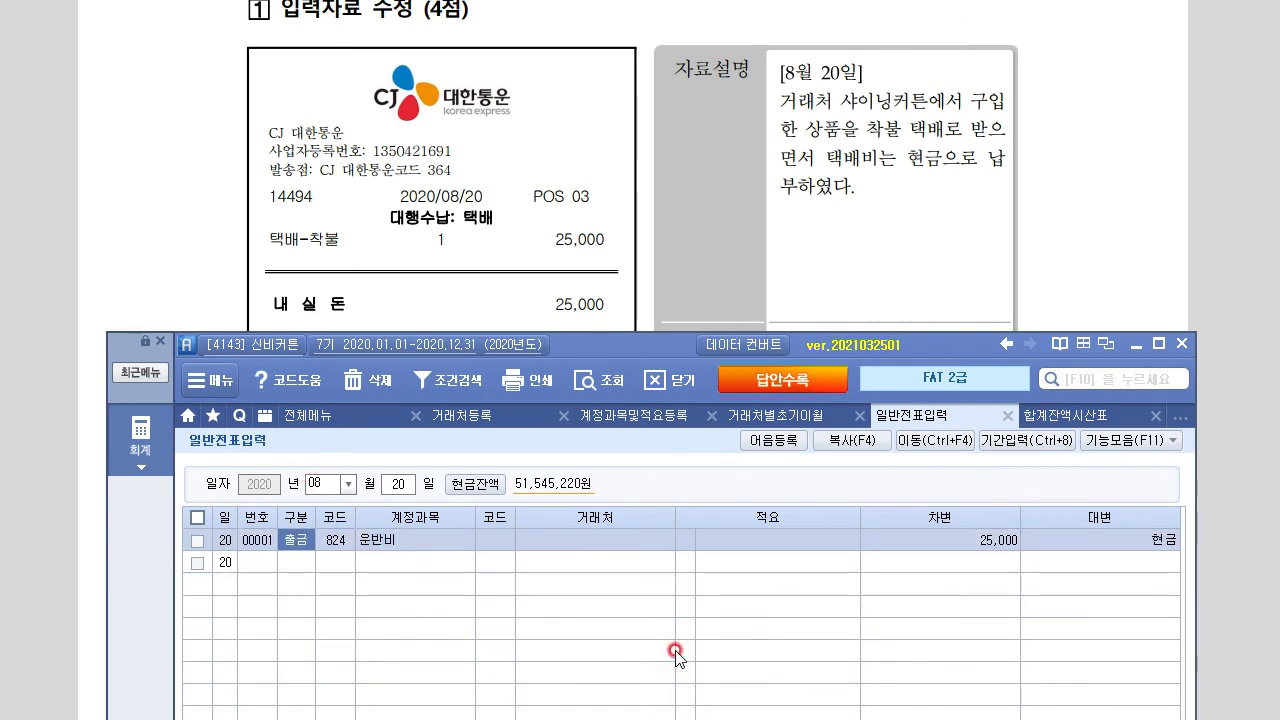
{"action": "left_click", "coordinate": [335, 541]}
{"action": "left_click", "coordinate": [335, 541]}
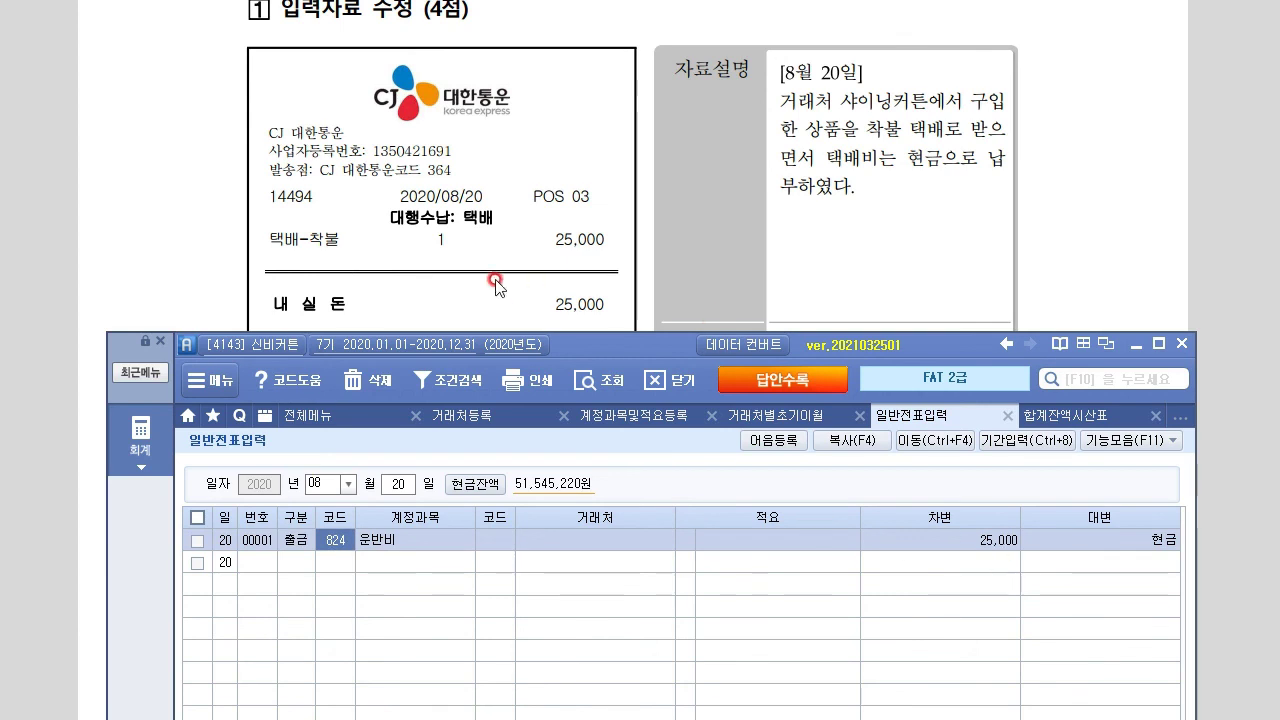
{"action": "left_click", "coordinate": [989, 540]}
{"action": "left_click", "coordinate": [337, 540]}
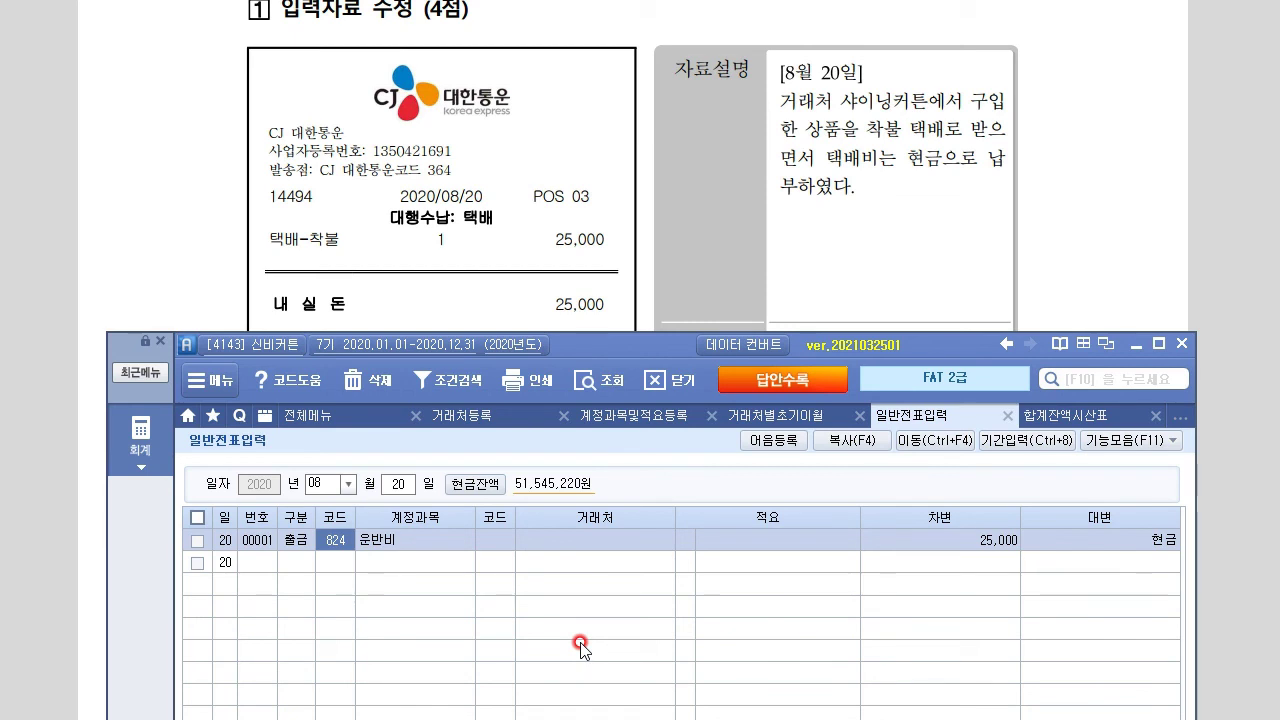
Replace 운반비 with account 146 상품 via the F2 lookup
{"action": "key", "text": "F2"}
{"action": "type", "text": "상품"}
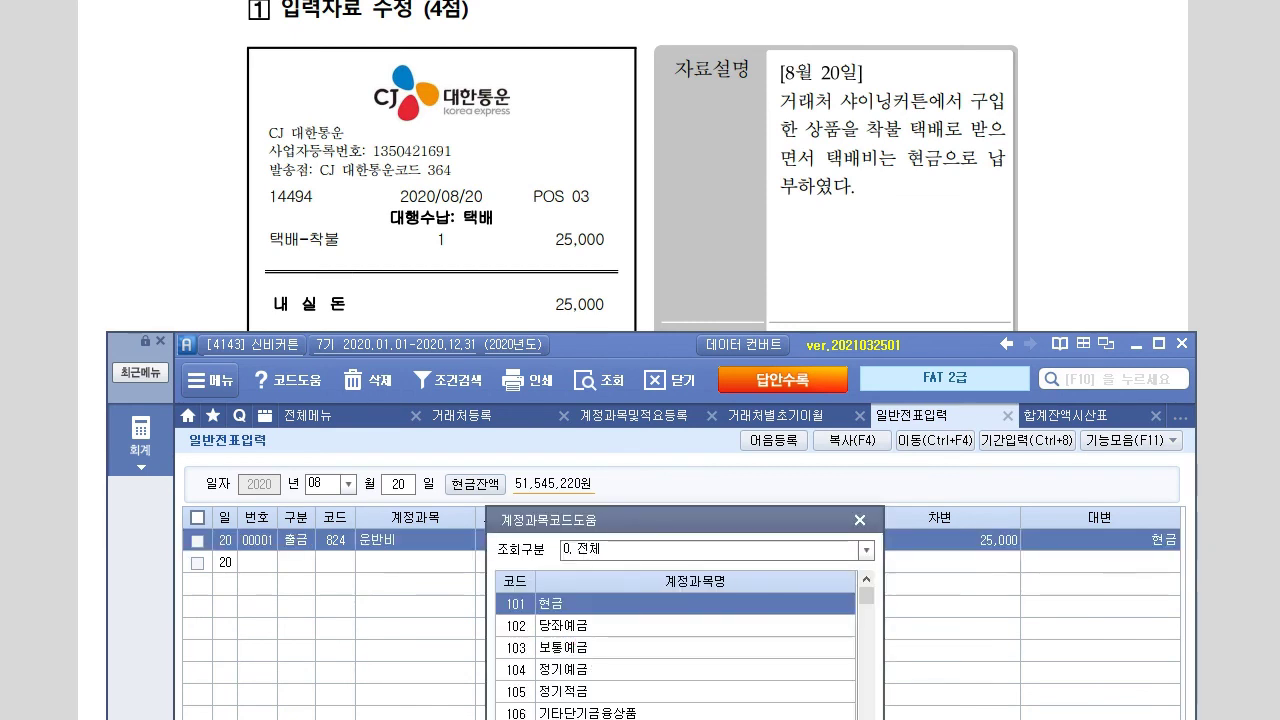
{"action": "key", "text": "Down"}
{"action": "key", "text": "Return"}
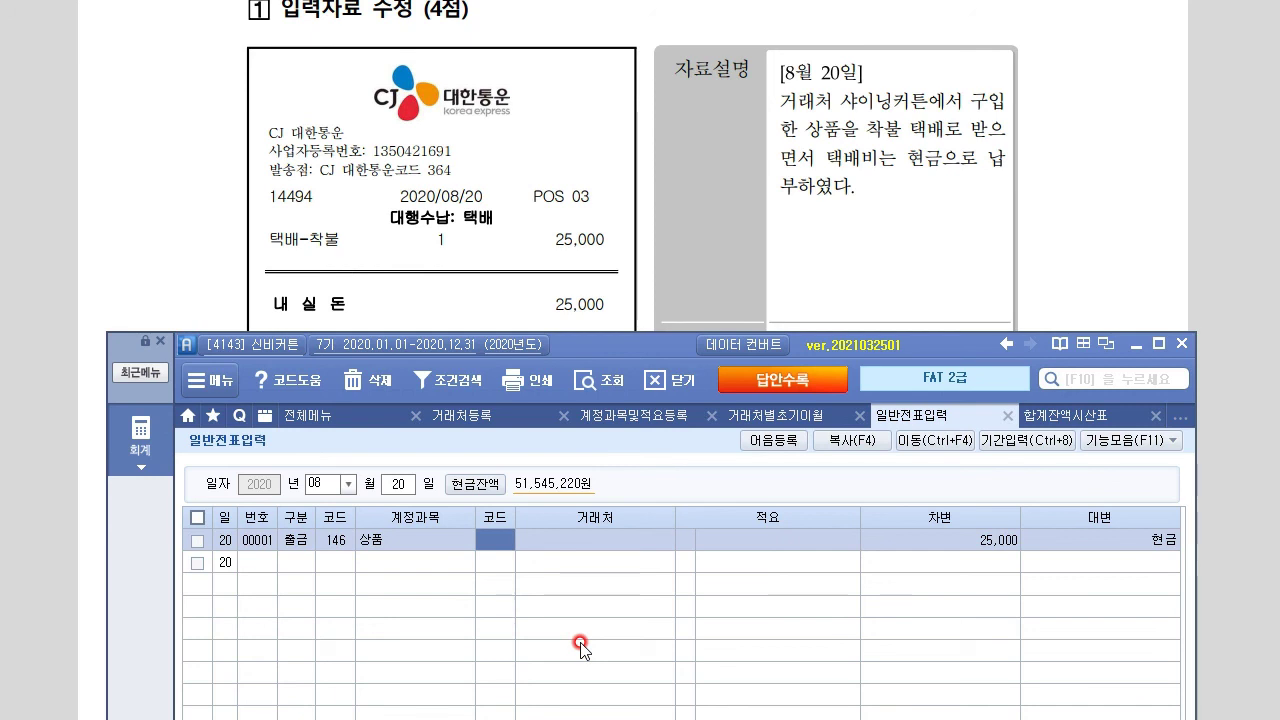
{"action": "key", "text": "alt+Tab"}
Scroll to correction question 2's 3,900,000 입금표 and position Smart A below it
{"action": "scroll", "coordinate": [272, 600], "scroll_direction": "down", "scroll_amount": 5}
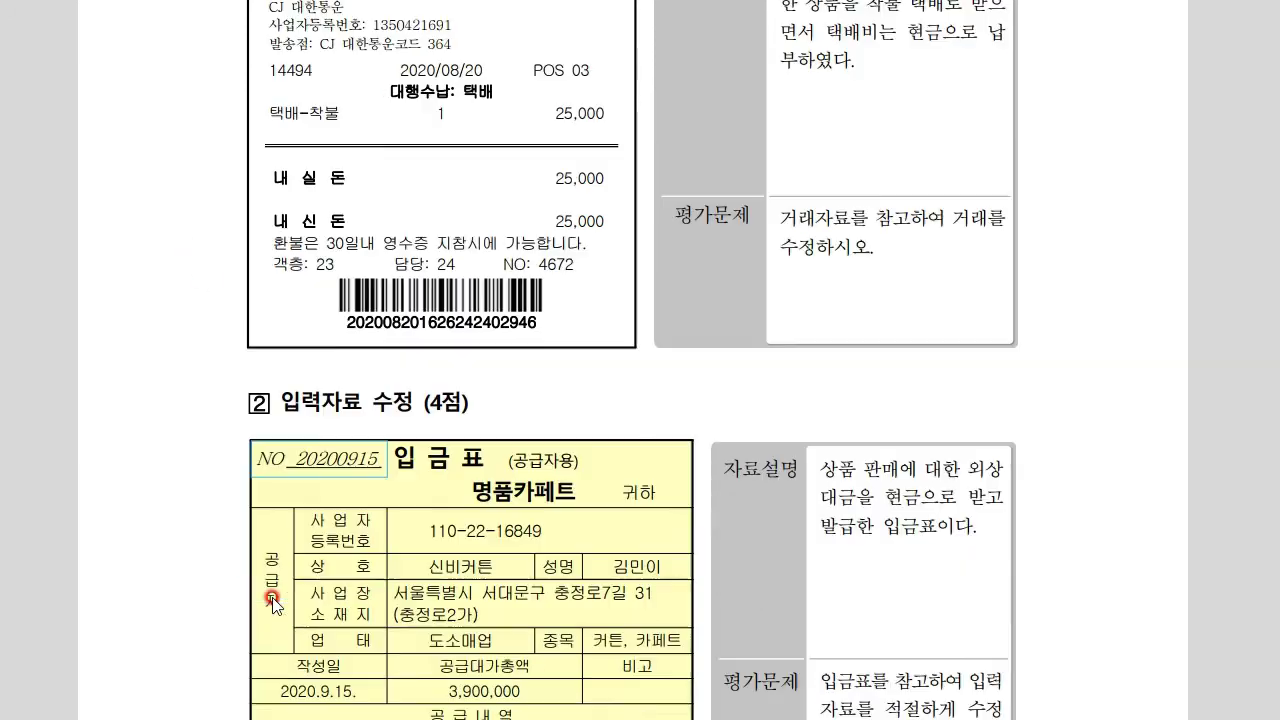
{"action": "scroll", "coordinate": [272, 600], "scroll_direction": "down", "scroll_amount": 2}
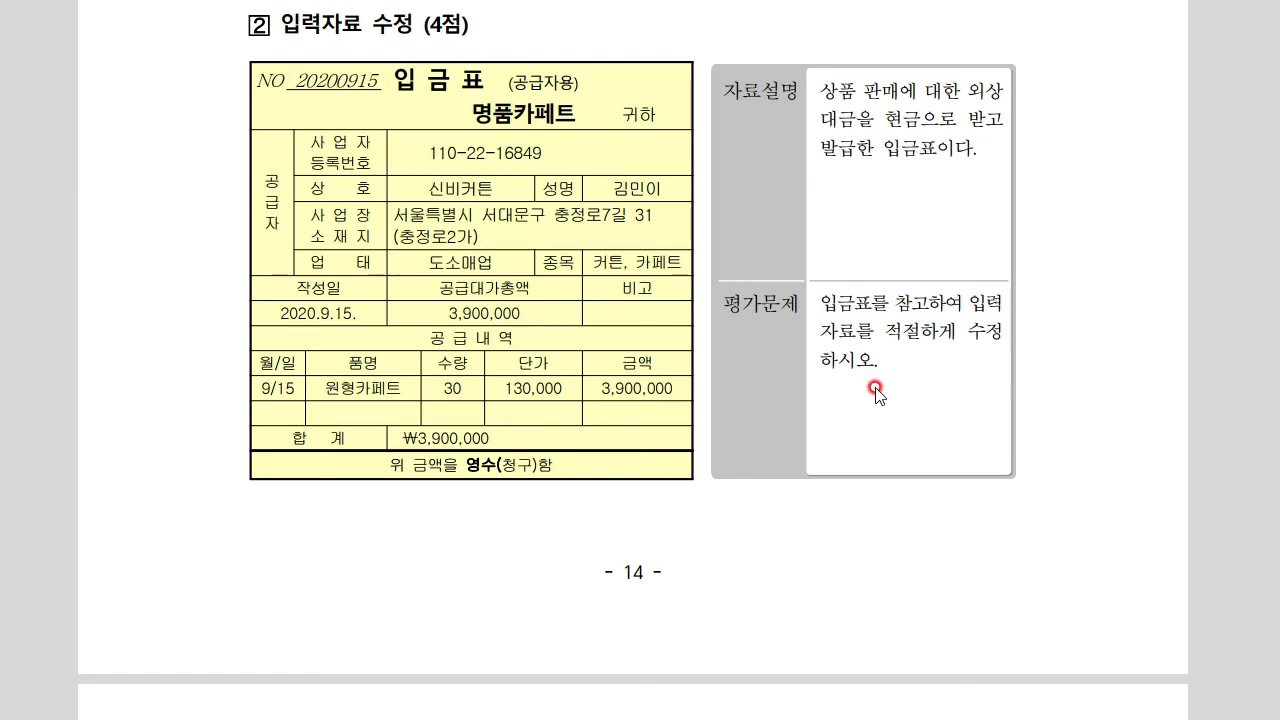
{"action": "key", "text": "alt+Tab"}
{"action": "mouse_move", "coordinate": [643, 346]}
{"action": "left_mouse_down"}
{"action": "mouse_move", "coordinate": [647, 455]}
{"action": "mouse_move", "coordinate": [655, 359]}
{"action": "left_mouse_up"}
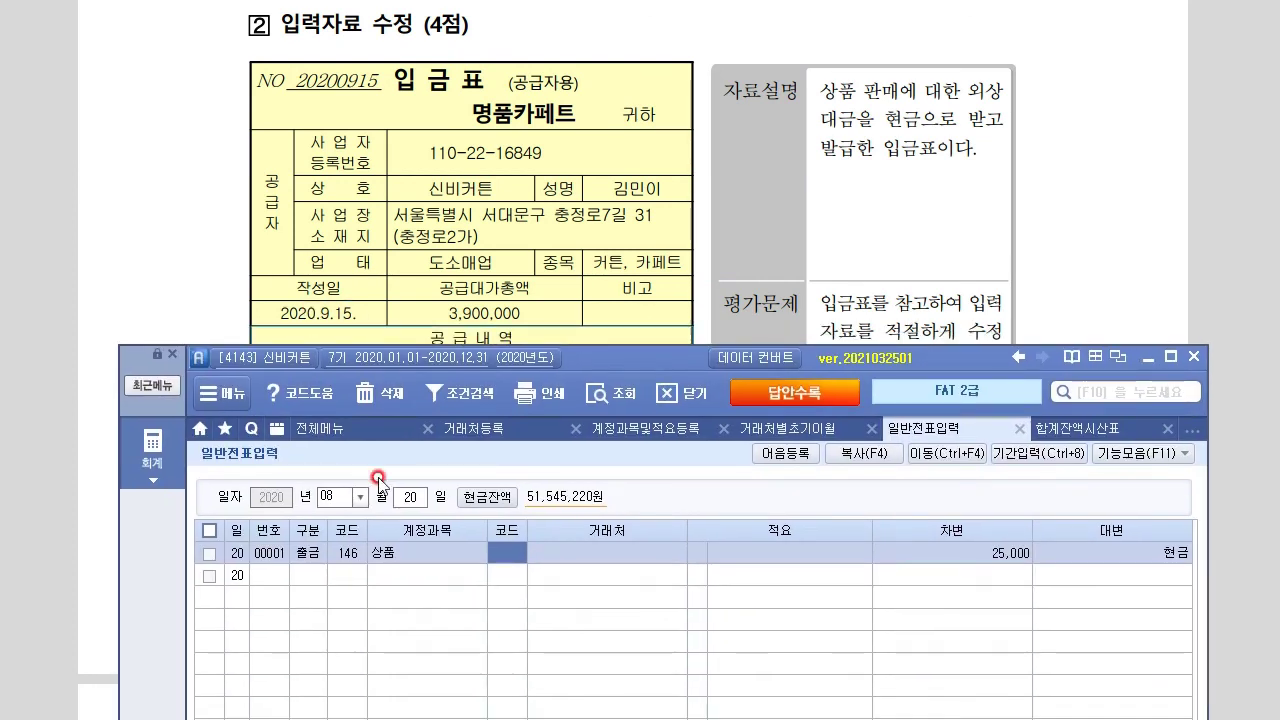
Load the 09/15 vouchers and lower the window to keep the receipt visible
{"action": "left_click", "coordinate": [332, 494]}
{"action": "type", "text": "9"}
{"action": "key", "text": "Return"}
{"action": "type", "text": "15"}
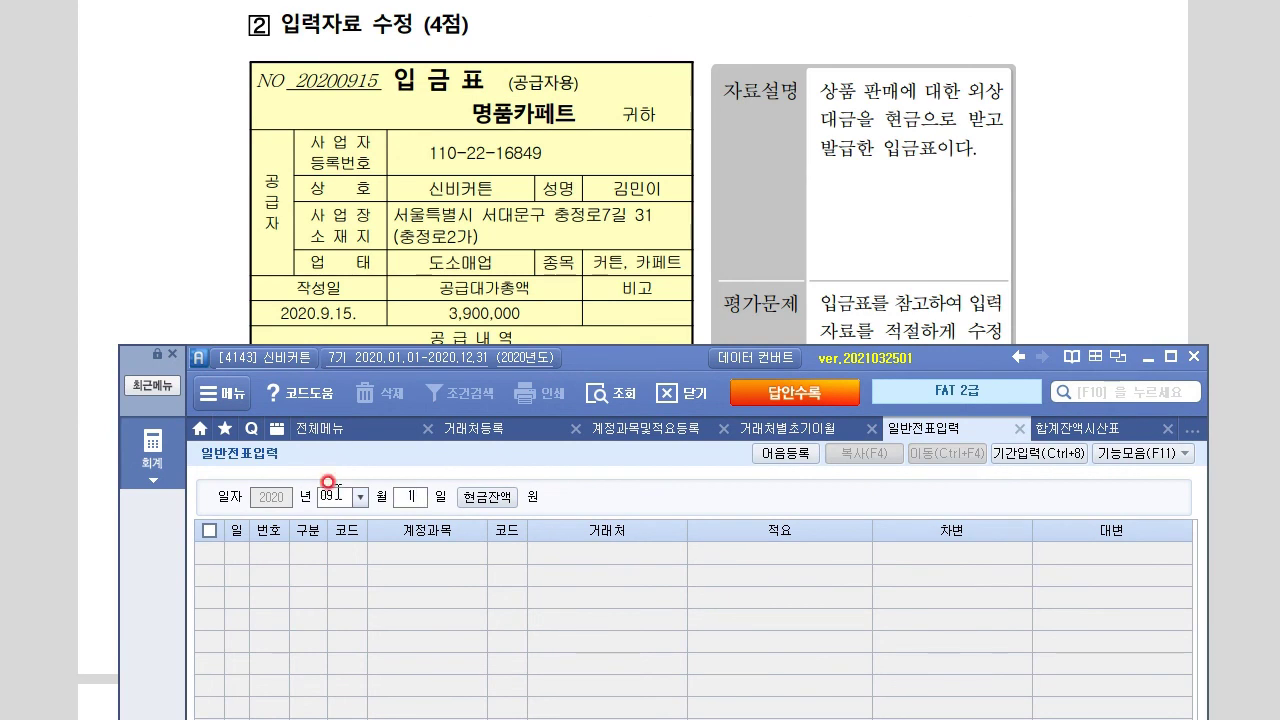
{"action": "key", "text": "Return"}
{"action": "left_click", "coordinate": [342, 553]}
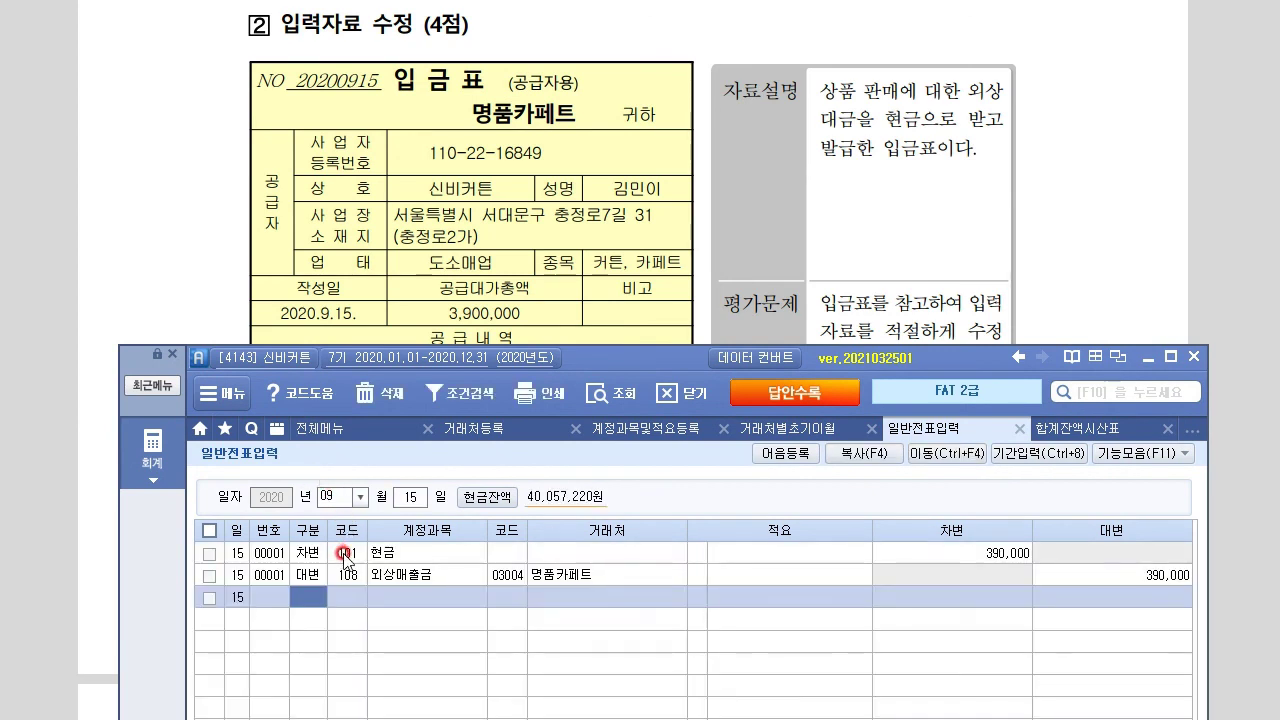
{"action": "left_click", "coordinate": [633, 366]}
{"action": "left_click_drag", "start_coordinate": [633, 365], "coordinate": [601, 435]}
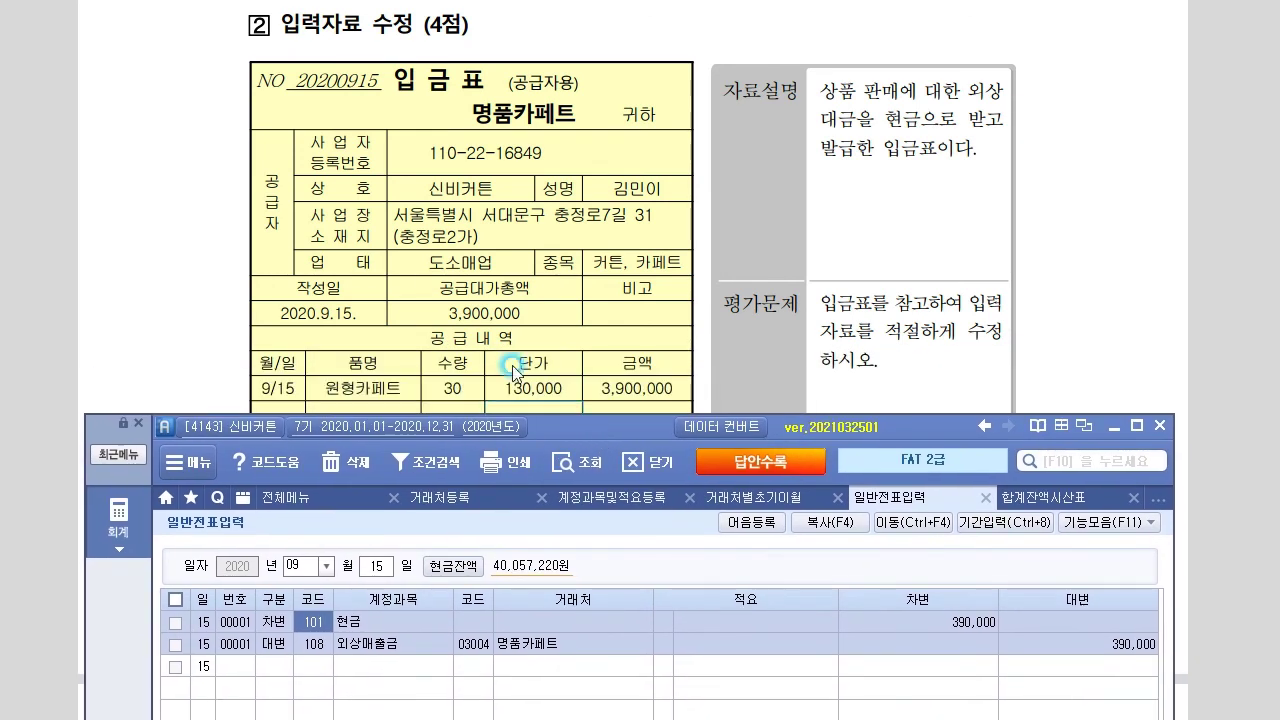
Change the 현금 debit and 외상매출금 credit from 390,000 to 3,900,000
{"action": "left_click", "coordinate": [921, 621]}
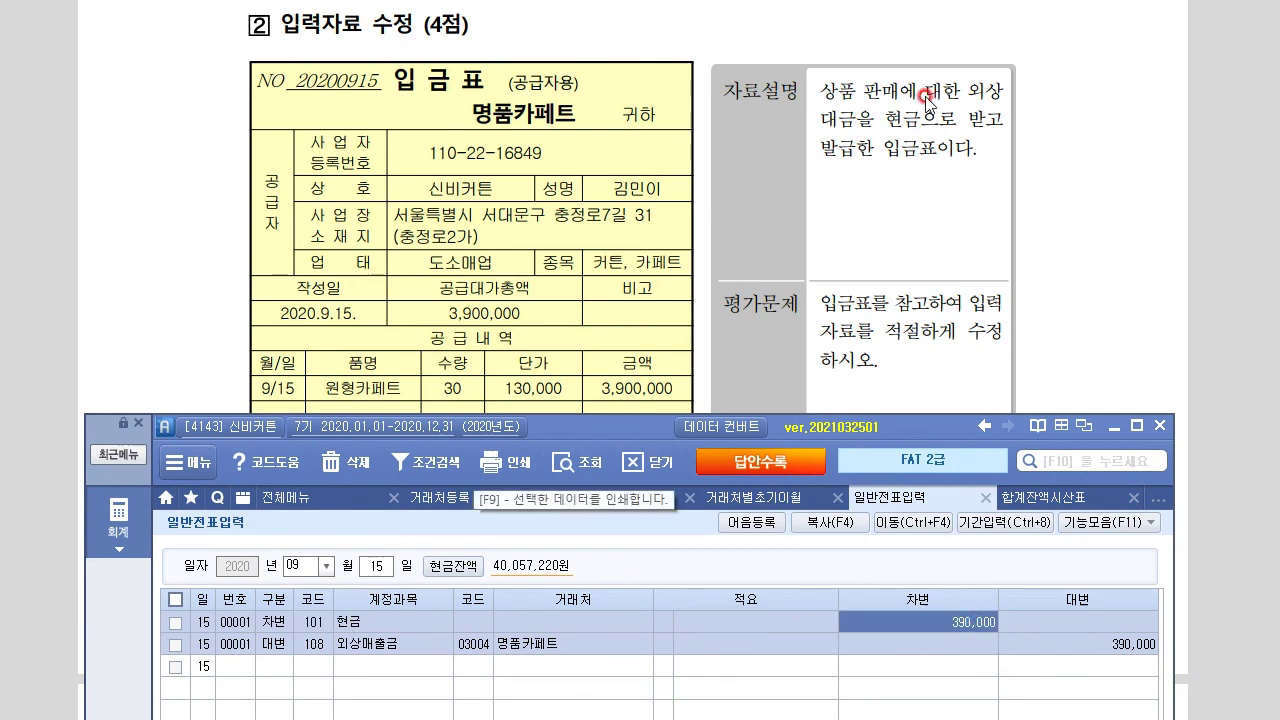
{"action": "left_click", "coordinate": [316, 646]}
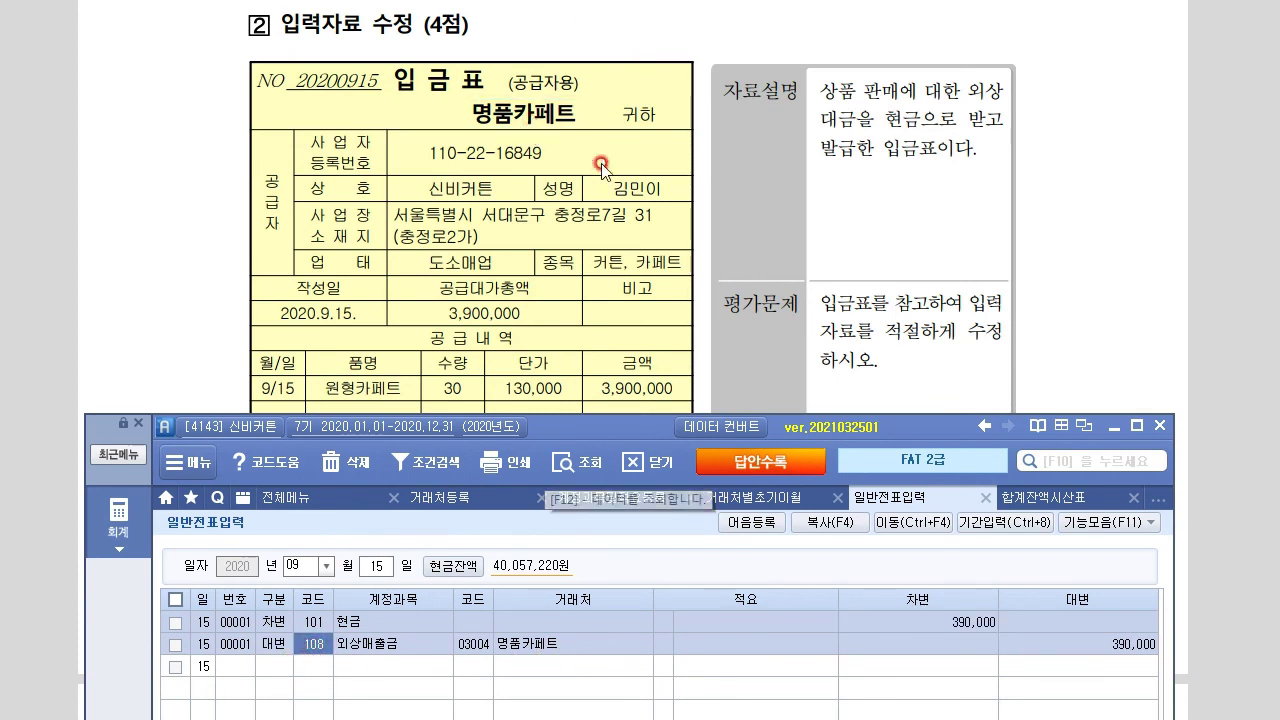
{"action": "left_click", "coordinate": [952, 602]}
{"action": "left_click", "coordinate": [941, 600]}
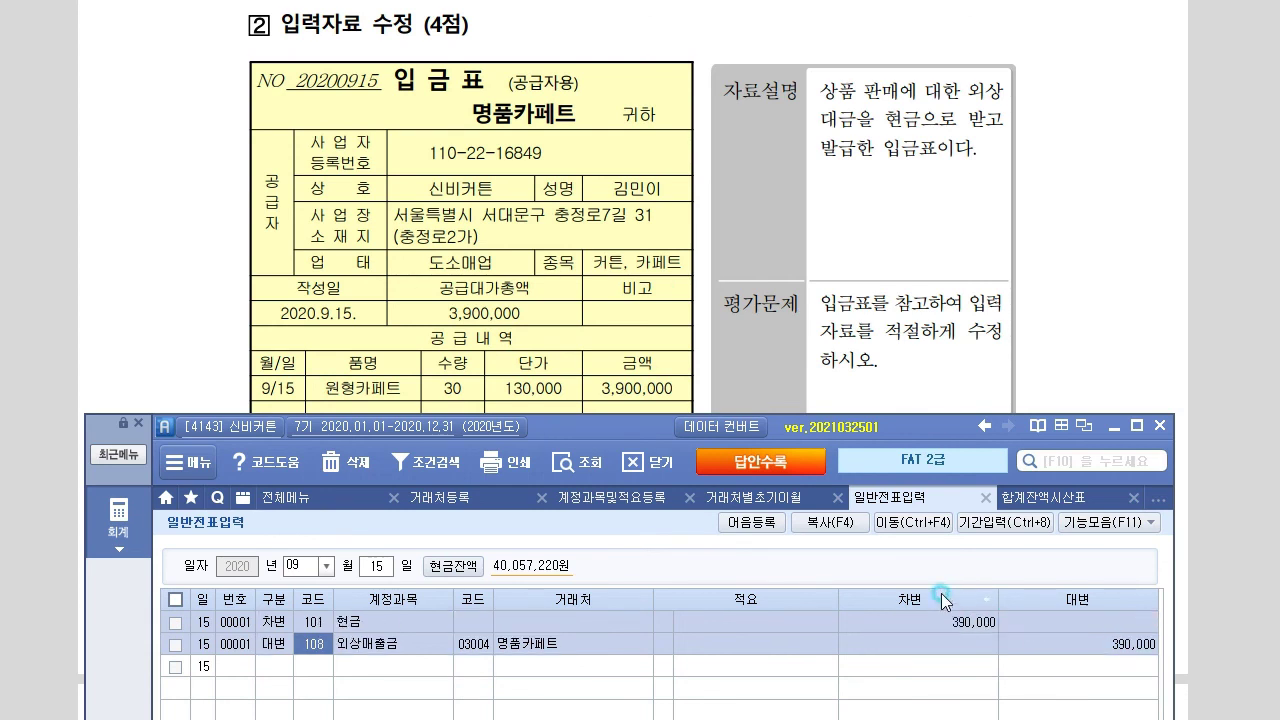
{"action": "left_click", "coordinate": [983, 620]}
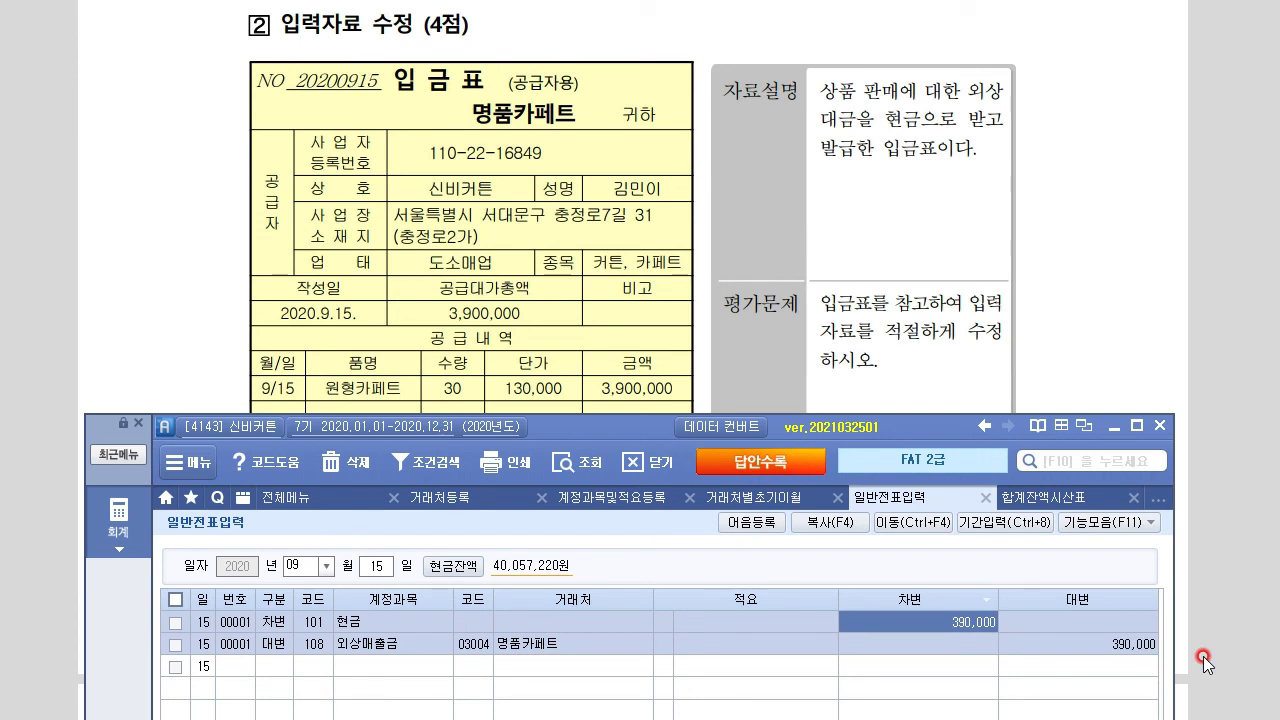
{"action": "type", "text": "3,900,000"}
{"action": "key", "text": "Return"}
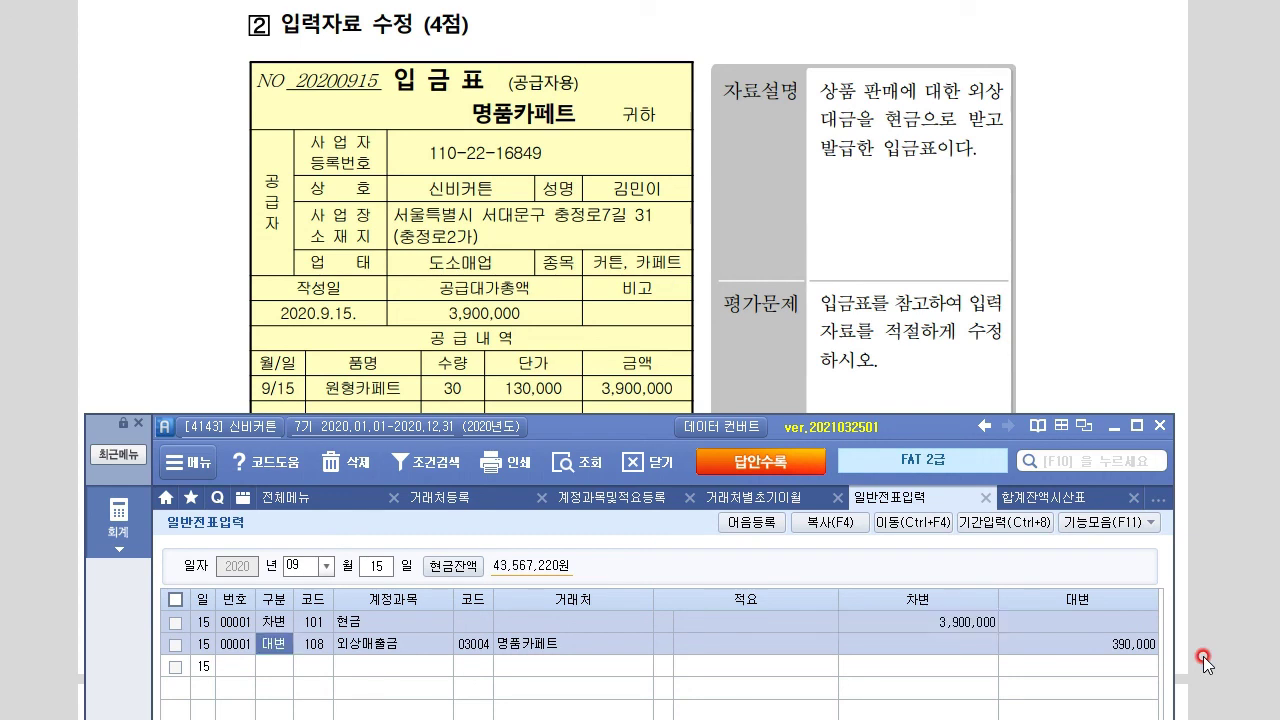
{"action": "left_click", "coordinate": [1136, 642]}
{"action": "type", "text": "3,900,000"}
{"action": "key", "text": "Return"}
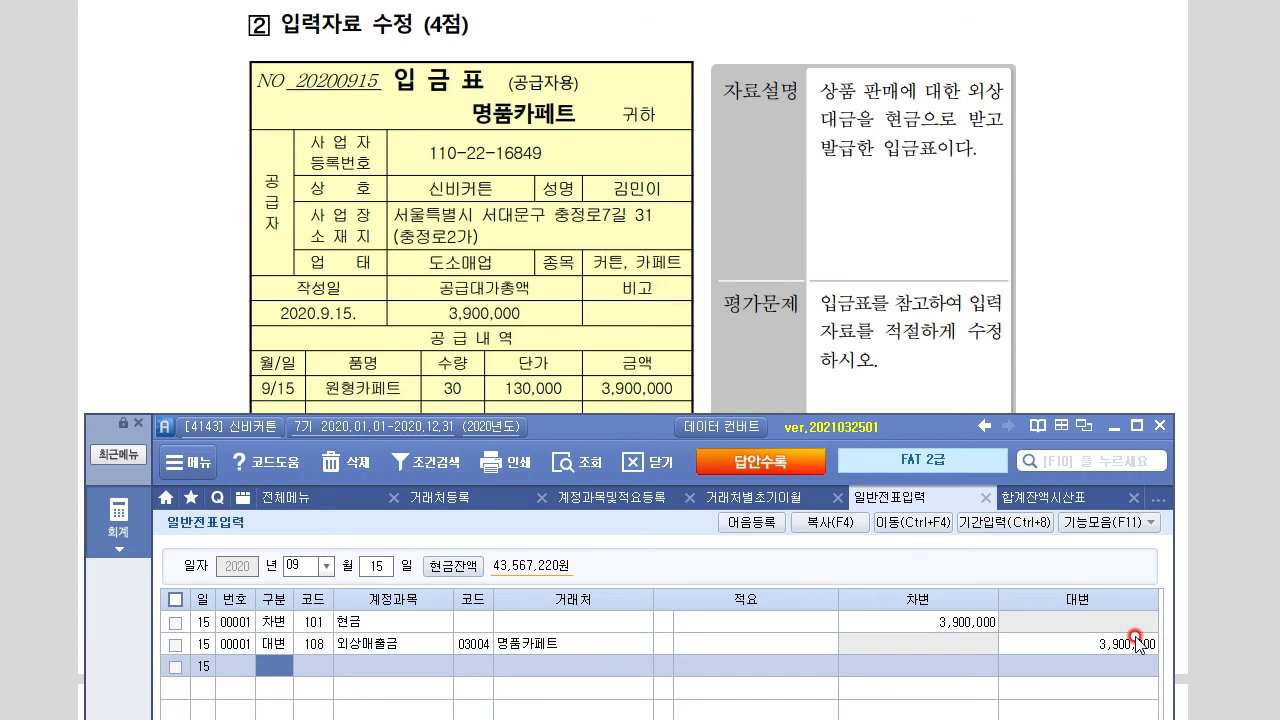
{"action": "left_click", "coordinate": [160, 325]}
{"action": "scroll", "coordinate": [160, 325], "scroll_direction": "down", "scroll_amount": 8}
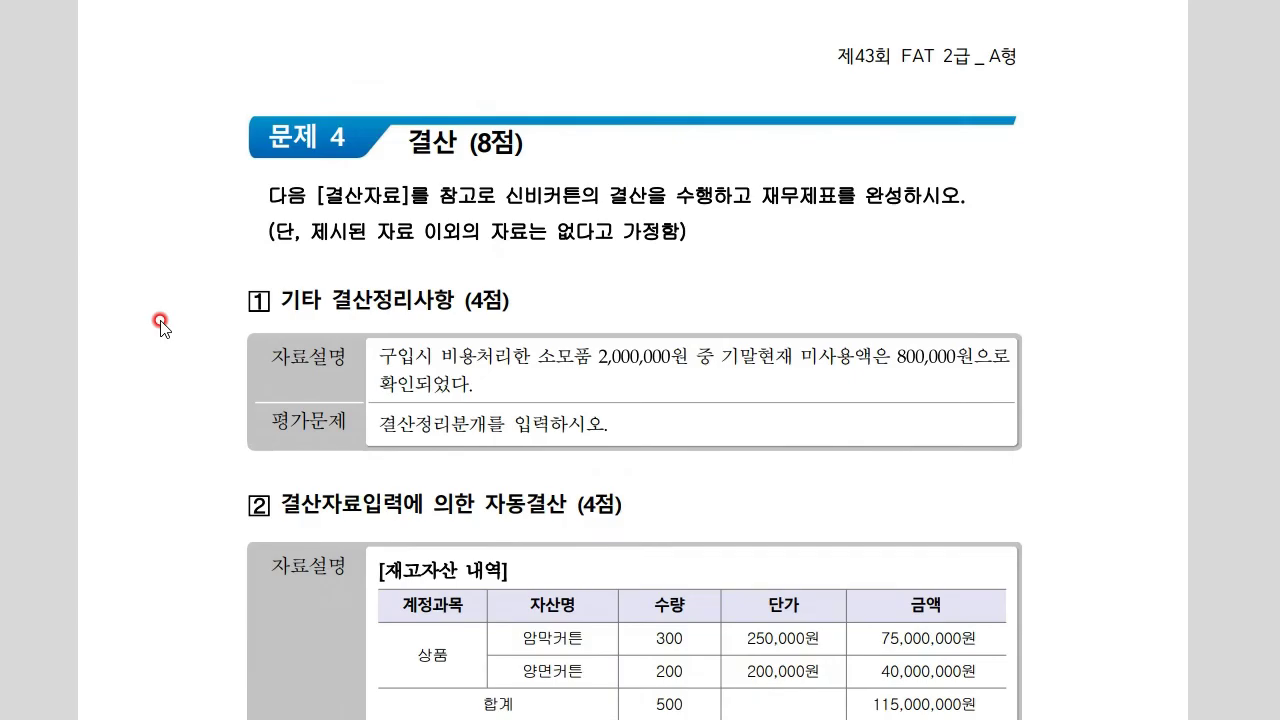
Annotate closing question 1, sketching 소모품 800,000 against 소모품비
{"action": "scroll", "coordinate": [160, 325], "scroll_direction": "down", "scroll_amount": 1}
{"action": "scroll", "coordinate": [160, 325], "scroll_direction": "down", "scroll_amount": 1}
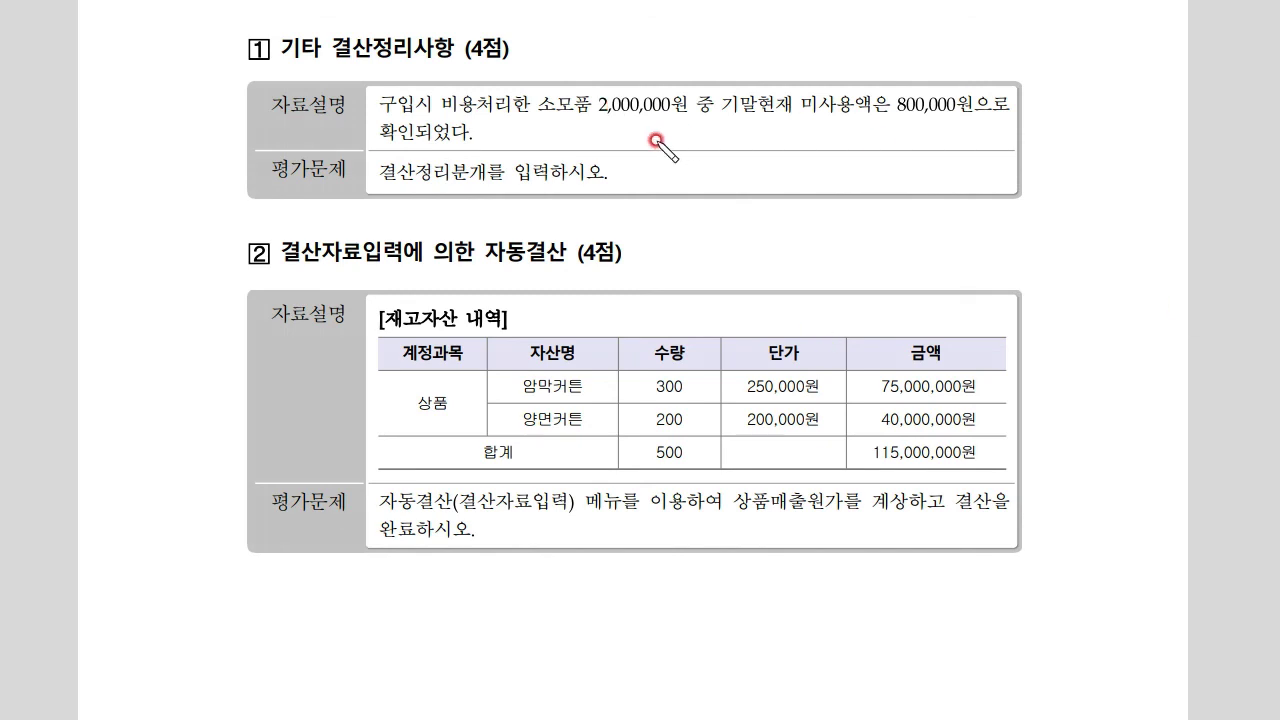
{"action": "left_click_drag", "start_coordinate": [719, 113], "coordinate": [977, 114]}
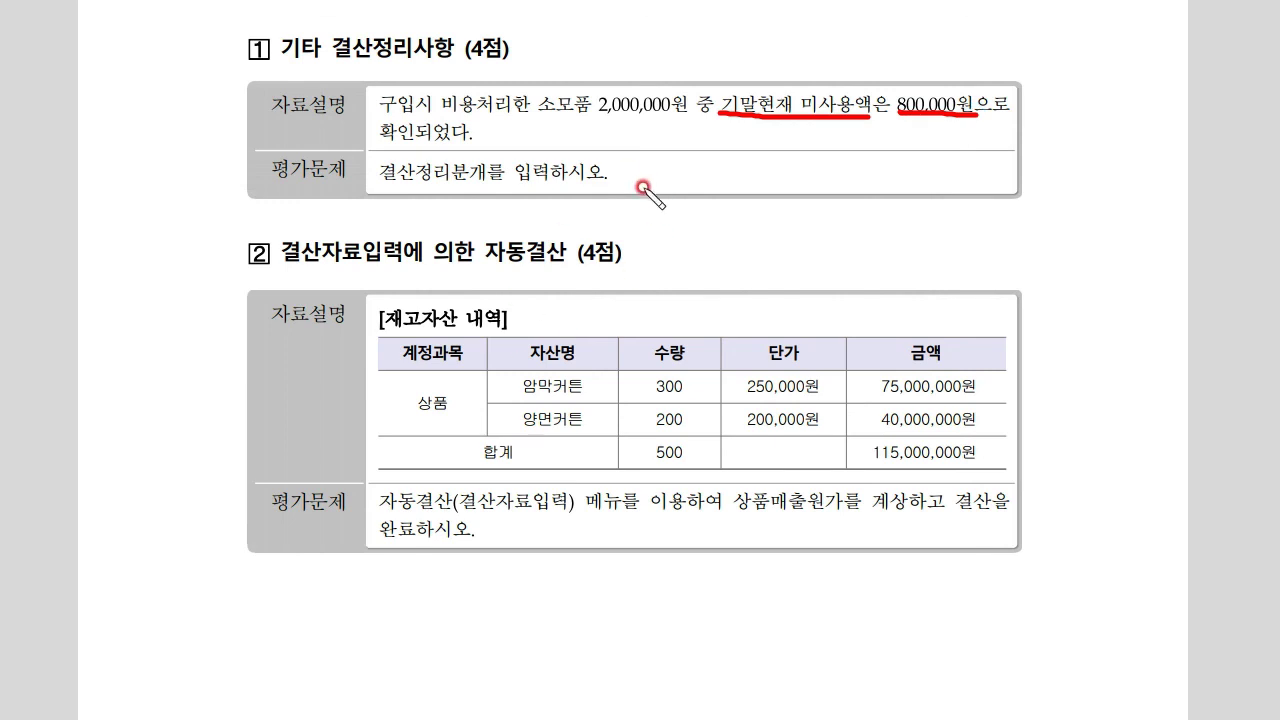
{"action": "left_click_drag", "start_coordinate": [728, 153], "coordinate": [729, 216]}
{"action": "mouse_move", "coordinate": [770, 175]}
{"action": "left_mouse_down"}
{"action": "mouse_move", "coordinate": [808, 200]}
{"action": "mouse_move", "coordinate": [880, 165]}
{"action": "mouse_move", "coordinate": [880, 218]}
{"action": "left_mouse_up"}
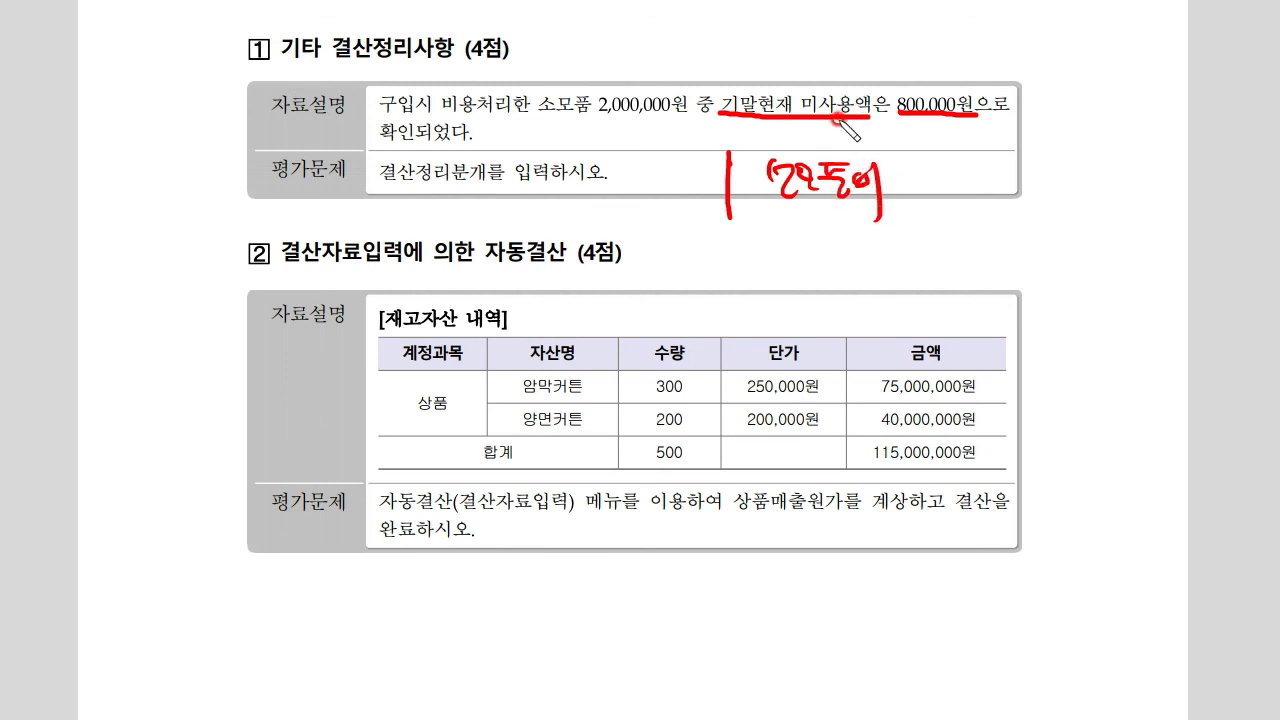
{"action": "mouse_move", "coordinate": [936, 170]}
{"action": "left_mouse_down"}
{"action": "mouse_move", "coordinate": [946, 184]}
{"action": "mouse_move", "coordinate": [1036, 182]}
{"action": "left_mouse_up"}
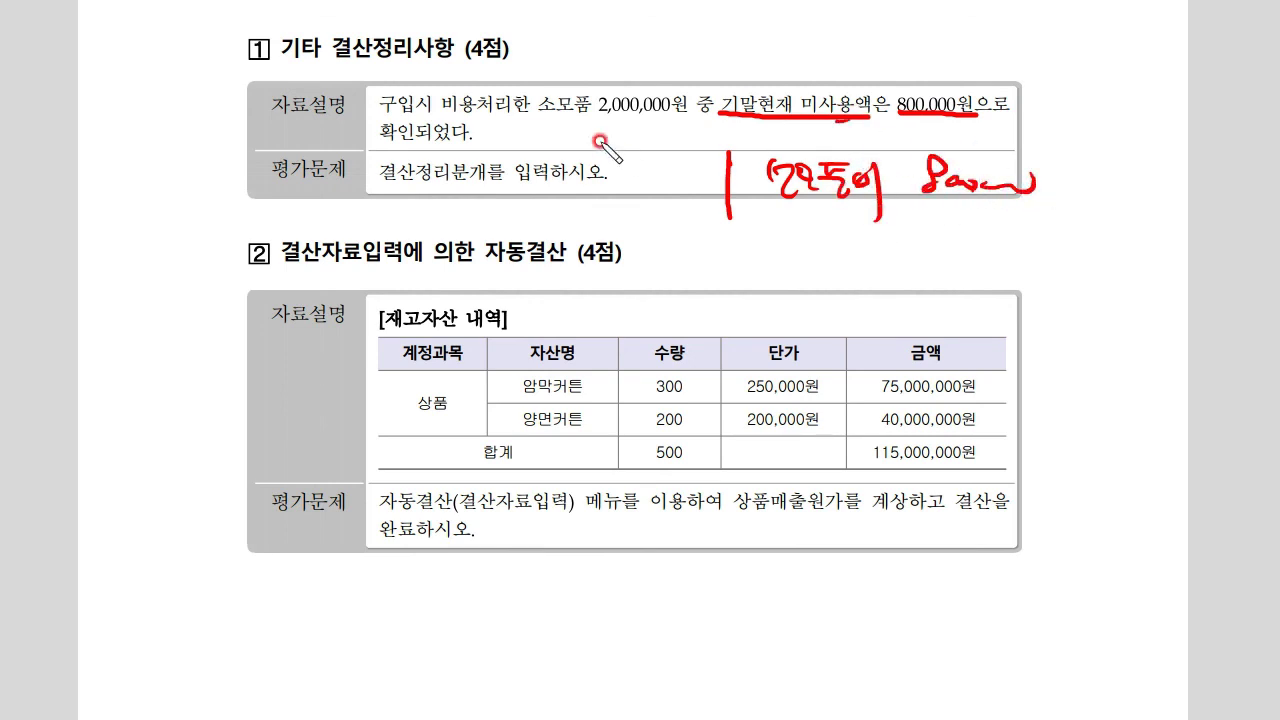
{"action": "mouse_move", "coordinate": [452, 112]}
{"action": "left_mouse_down"}
{"action": "mouse_move", "coordinate": [714, 101]}
{"action": "mouse_move", "coordinate": [780, 130]}
{"action": "left_mouse_up"}
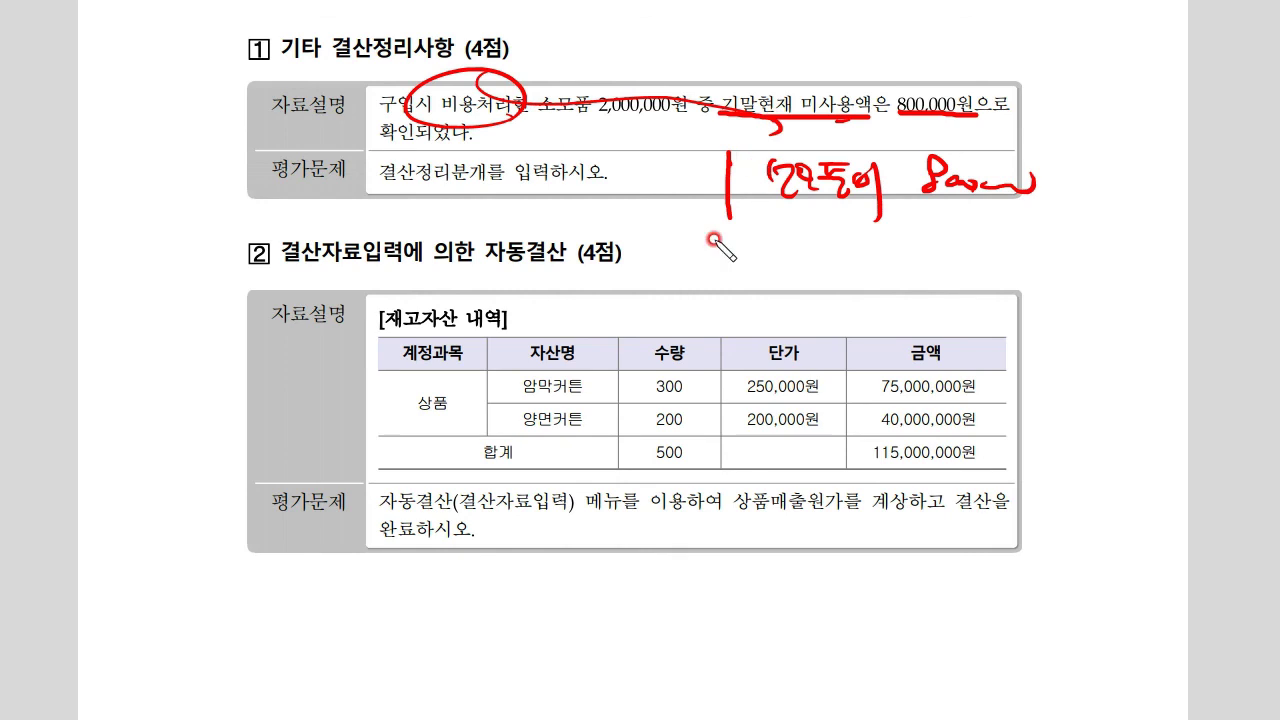
{"action": "mouse_move", "coordinate": [630, 172]}
{"action": "left_mouse_down"}
{"action": "mouse_move", "coordinate": [640, 198]}
{"action": "mouse_move", "coordinate": [715, 190]}
{"action": "left_mouse_up"}
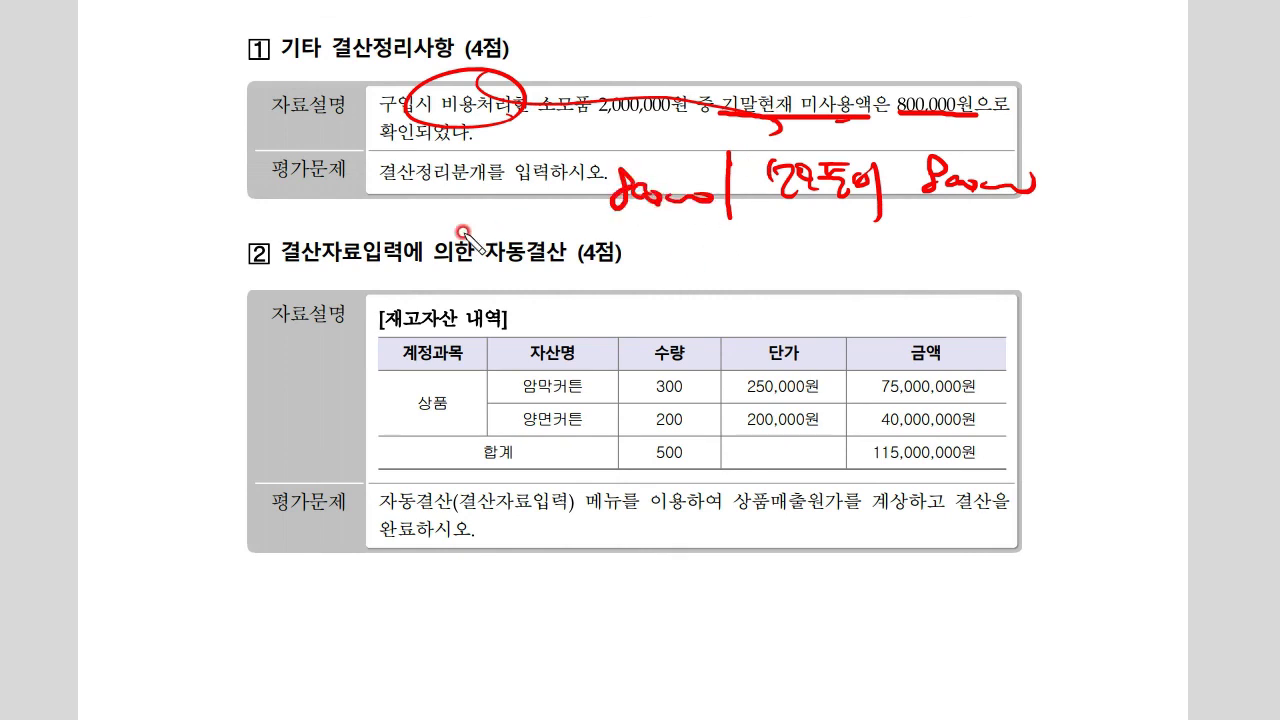
{"action": "left_click_drag", "start_coordinate": [428, 226], "coordinate": [610, 228]}
{"action": "mouse_move", "coordinate": [455, 210]}
{"action": "left_mouse_down"}
{"action": "mouse_move", "coordinate": [560, 195]}
{"action": "mouse_move", "coordinate": [585, 225]}
{"action": "left_mouse_up"}
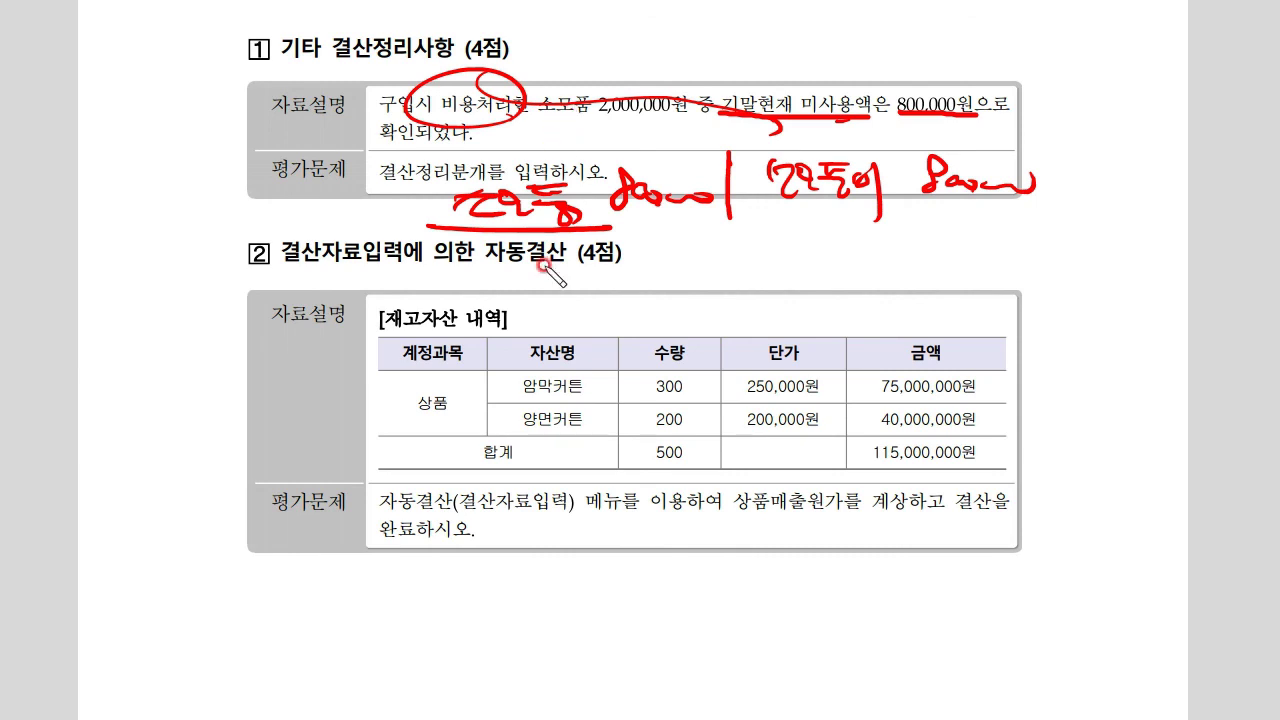
{"action": "mouse_move", "coordinate": [300, 204]}
{"action": "left_mouse_down"}
{"action": "mouse_move", "coordinate": [290, 222]}
{"action": "mouse_move", "coordinate": [334, 206]}
{"action": "left_mouse_up"}
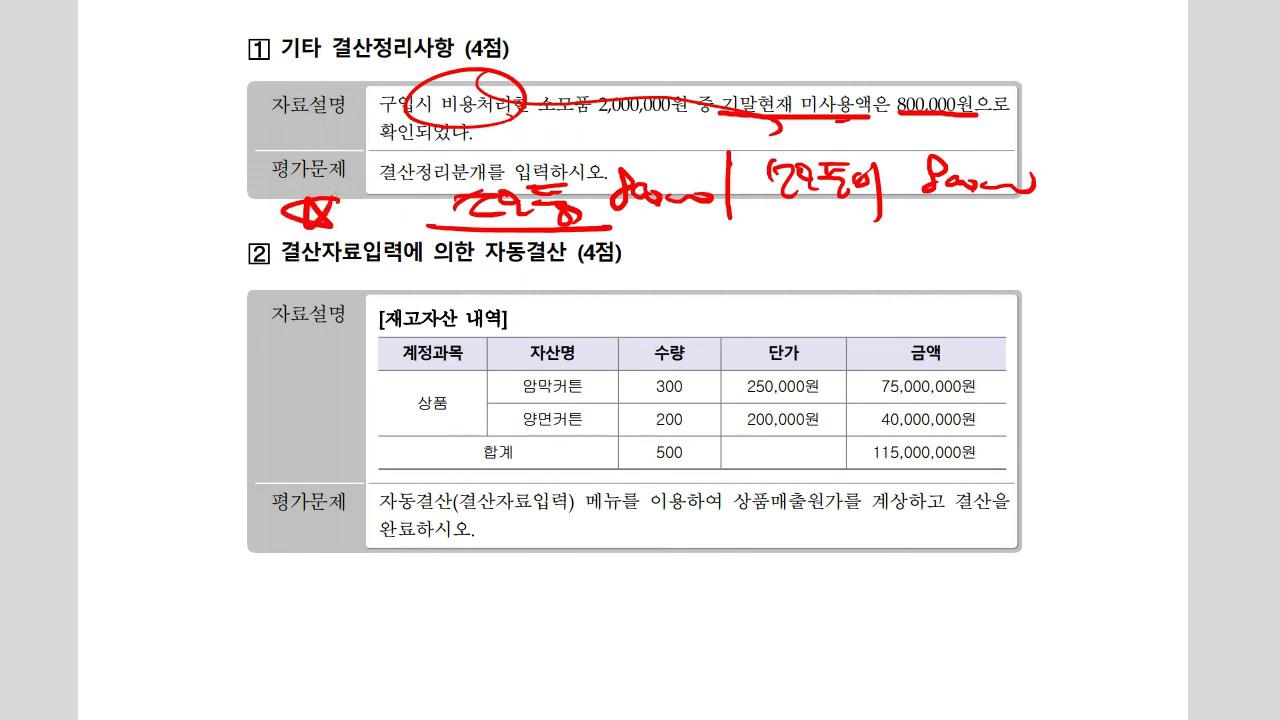
Mark question 2's 결산자료입력 wording and circle 자동결산
{"action": "left_click_drag", "start_coordinate": [272, 268], "coordinate": [418, 263]}
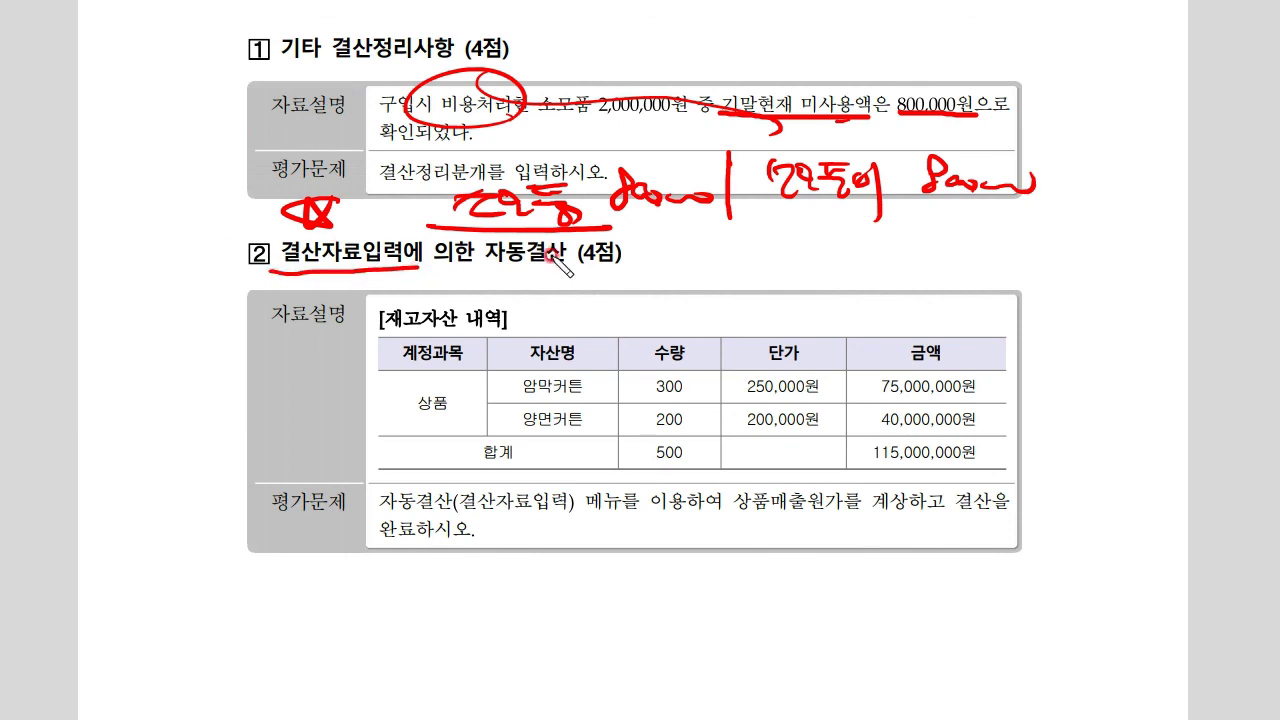
{"action": "left_click_drag", "start_coordinate": [549, 258], "coordinate": [586, 280]}
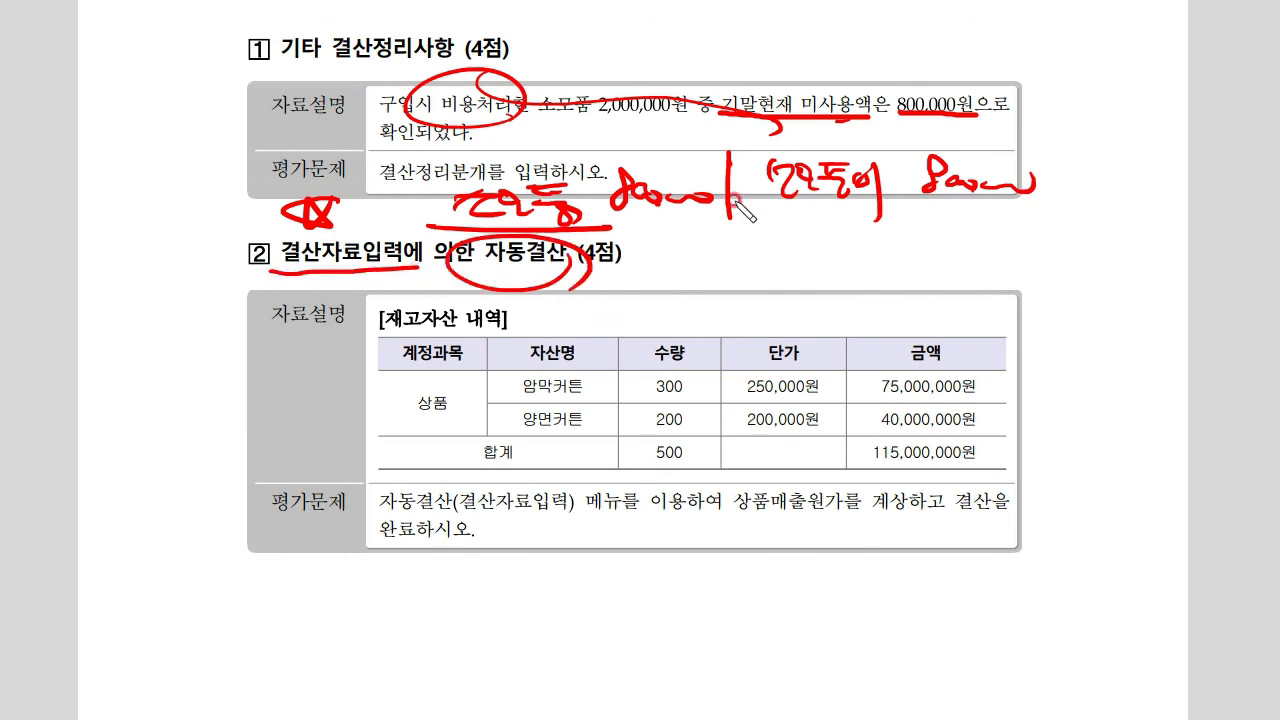
{"action": "mouse_move", "coordinate": [398, 278]}
{"action": "left_mouse_down"}
{"action": "mouse_move", "coordinate": [420, 288]}
{"action": "mouse_move", "coordinate": [432, 264]}
{"action": "left_mouse_up"}
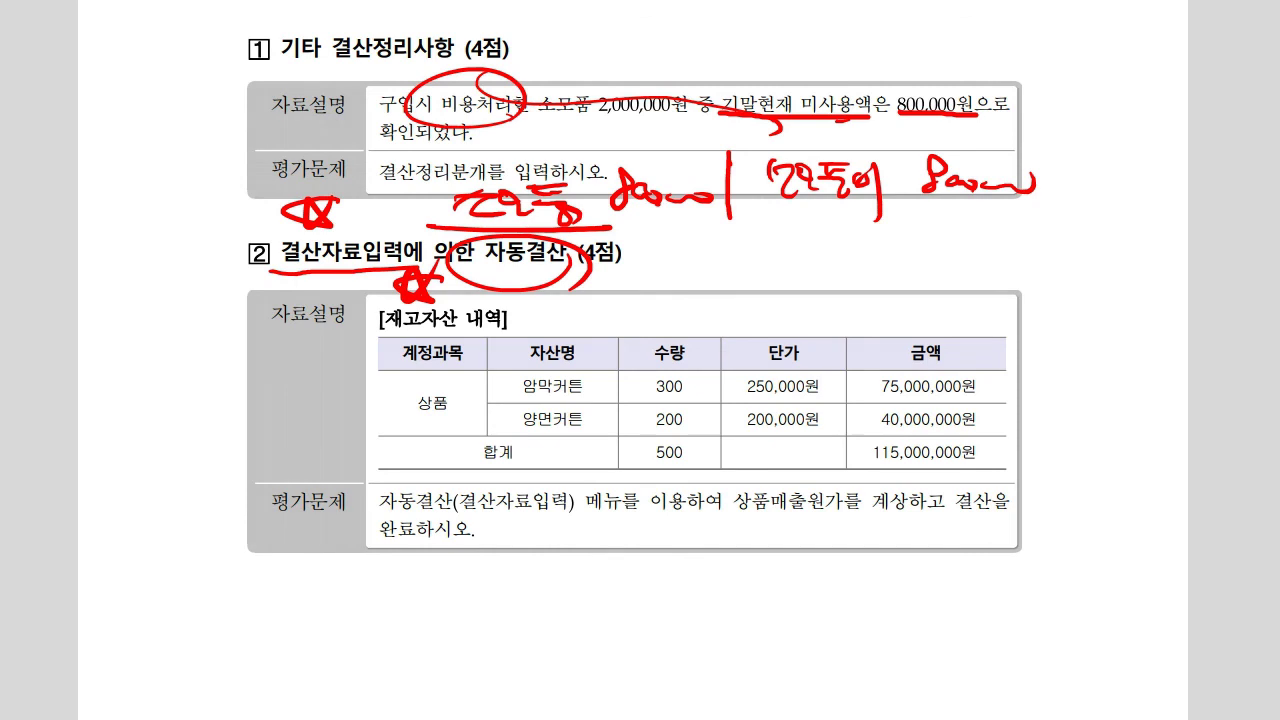
{"action": "key", "text": "alt+Tab"}
Date the voucher 12/31 and debit 172 소모품 for 800,000
{"action": "left_click", "coordinate": [303, 566]}
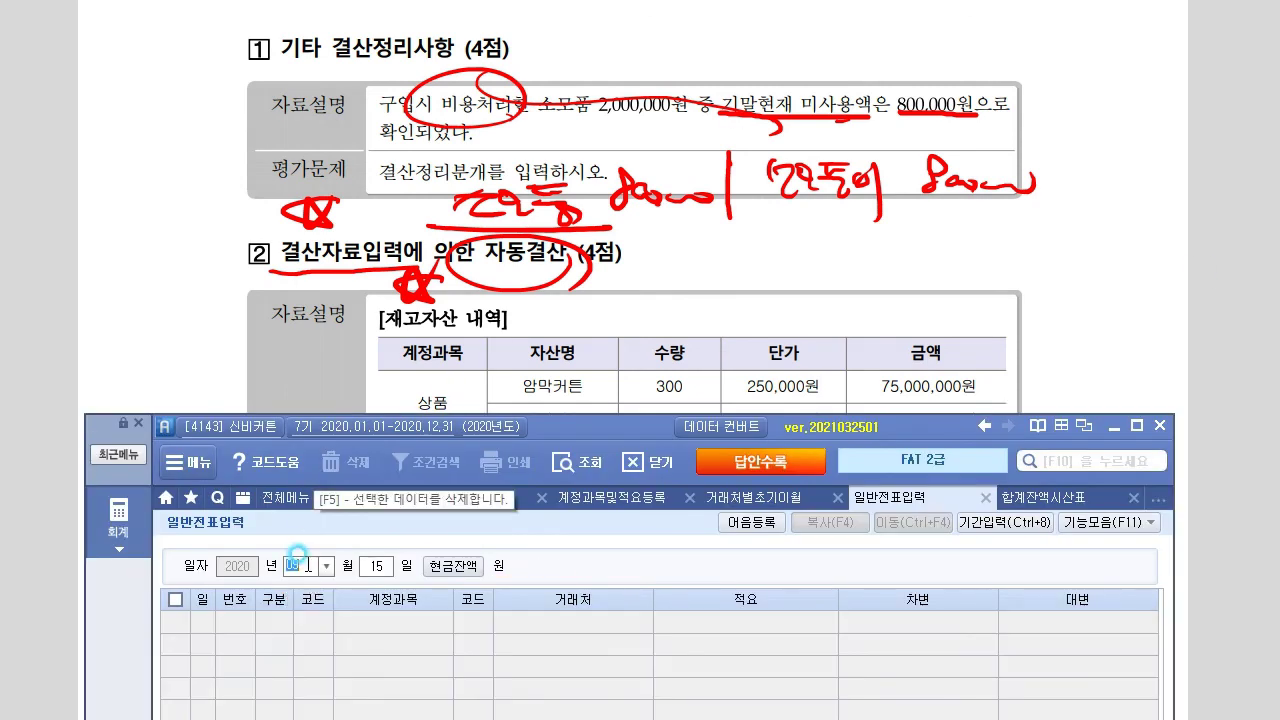
{"action": "type", "text": "12"}
{"action": "key", "text": "Return"}
{"action": "type", "text": "31"}
{"action": "key", "text": "Return"}
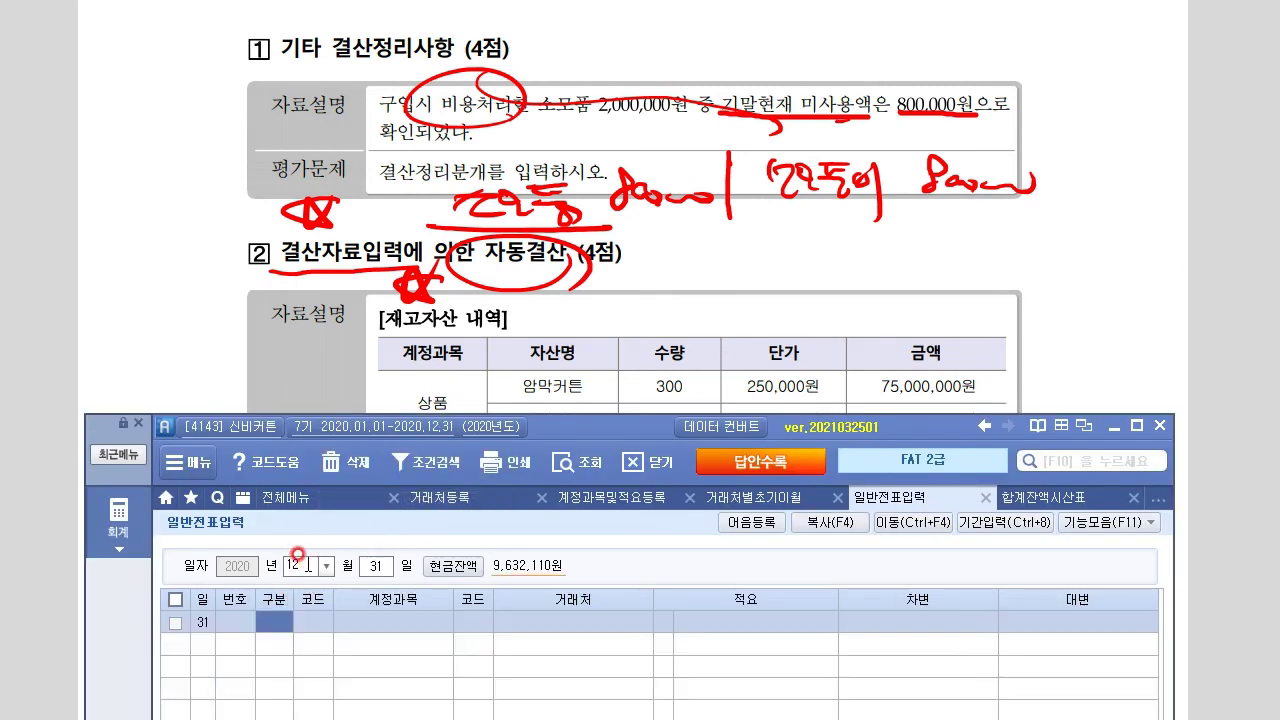
{"action": "type", "text": "3"}
{"action": "type", "text": "소모"}
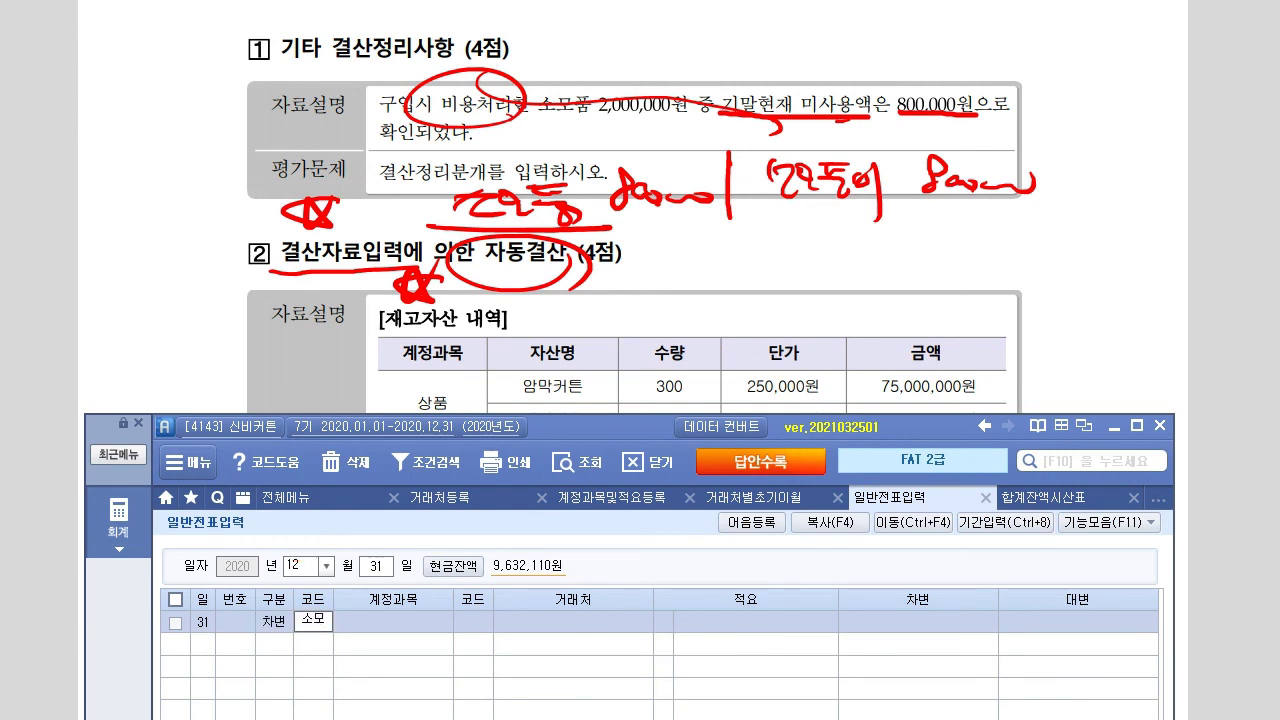
{"action": "key", "text": "Return"}
{"action": "key", "text": "Return"}
{"action": "key", "text": "Return"}
{"action": "key", "text": "Return"}
{"action": "key", "text": "Return"}
{"action": "type", "text": "800,000"}
{"action": "key", "text": "Return"}
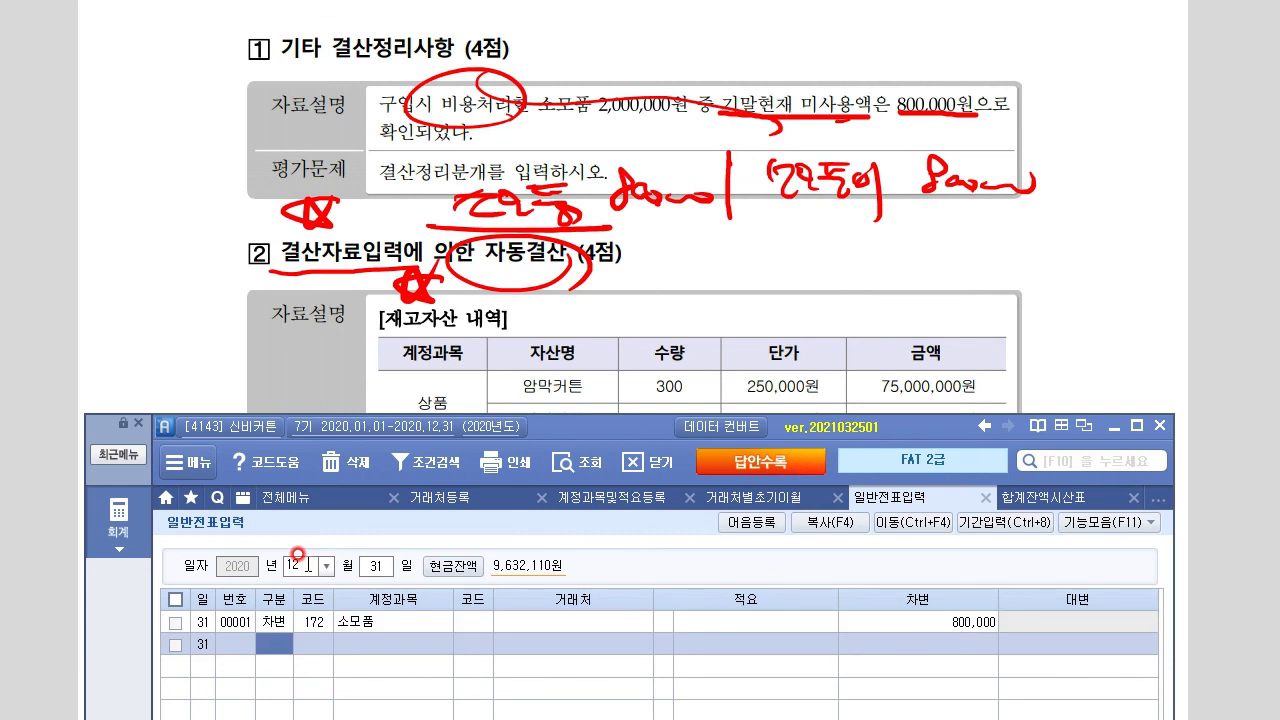
{"action": "type", "text": "4"}
{"action": "key", "text": "Return"}
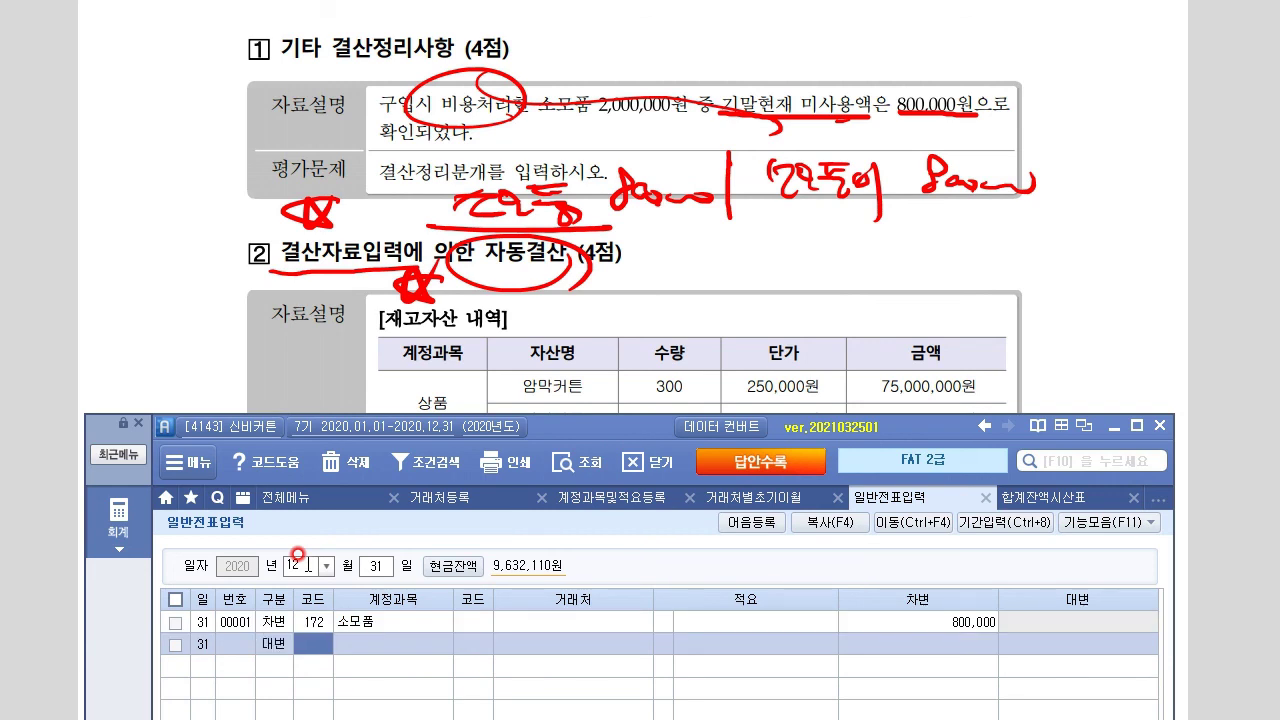
Credit 830 소모품비 for 800,000, choosing the account through F2 code help
{"action": "key", "text": "F2"}
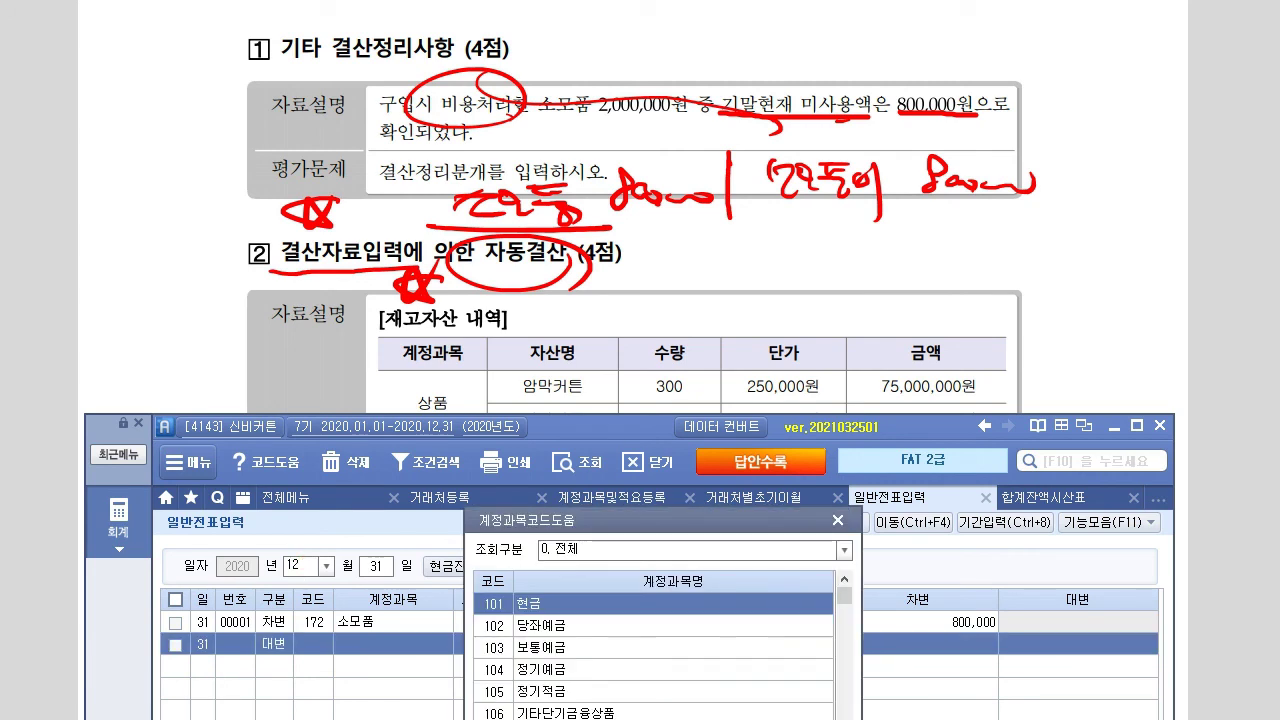
{"action": "key", "text": "Return"}
{"action": "key", "text": "Down"}
{"action": "key", "text": "Down"}
{"action": "key", "text": "Down"}
{"action": "key", "text": "Down"}
{"action": "key", "text": "Down"}
{"action": "key", "text": "Return"}
{"action": "key", "text": "Return"}
{"action": "key", "text": "Return"}
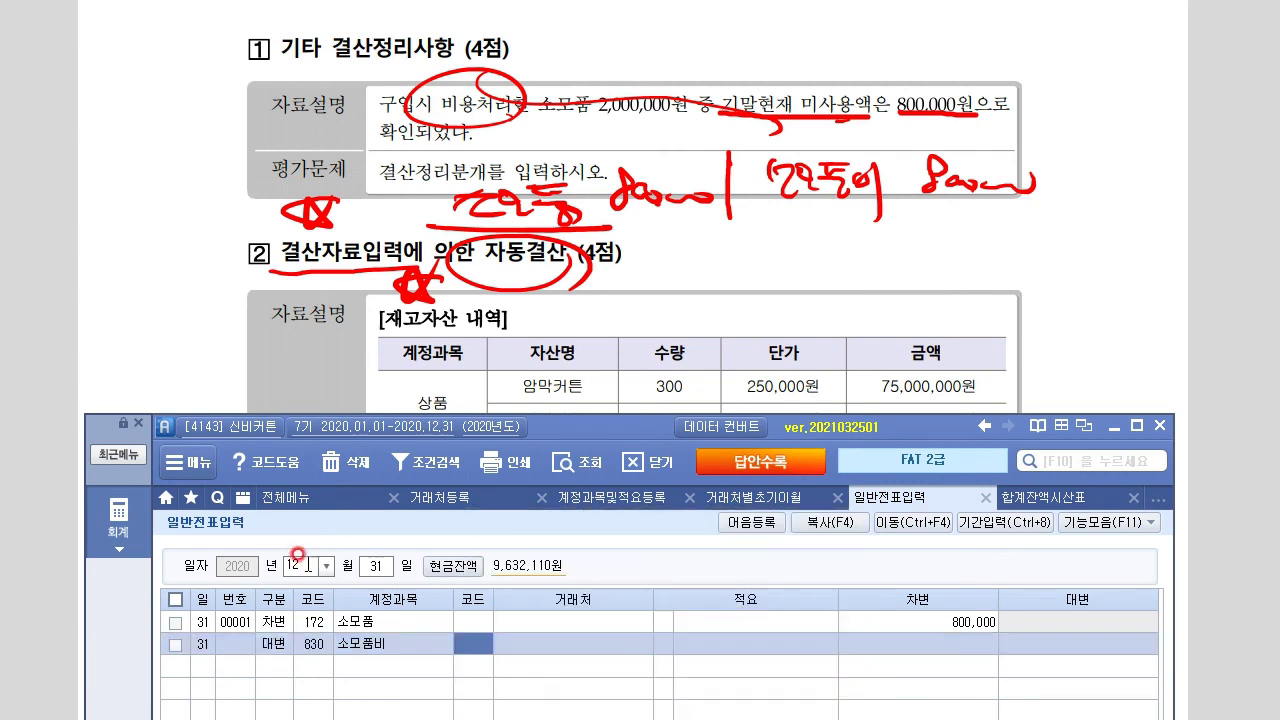
{"action": "type", "text": "800,000"}
{"action": "key", "text": "Return"}
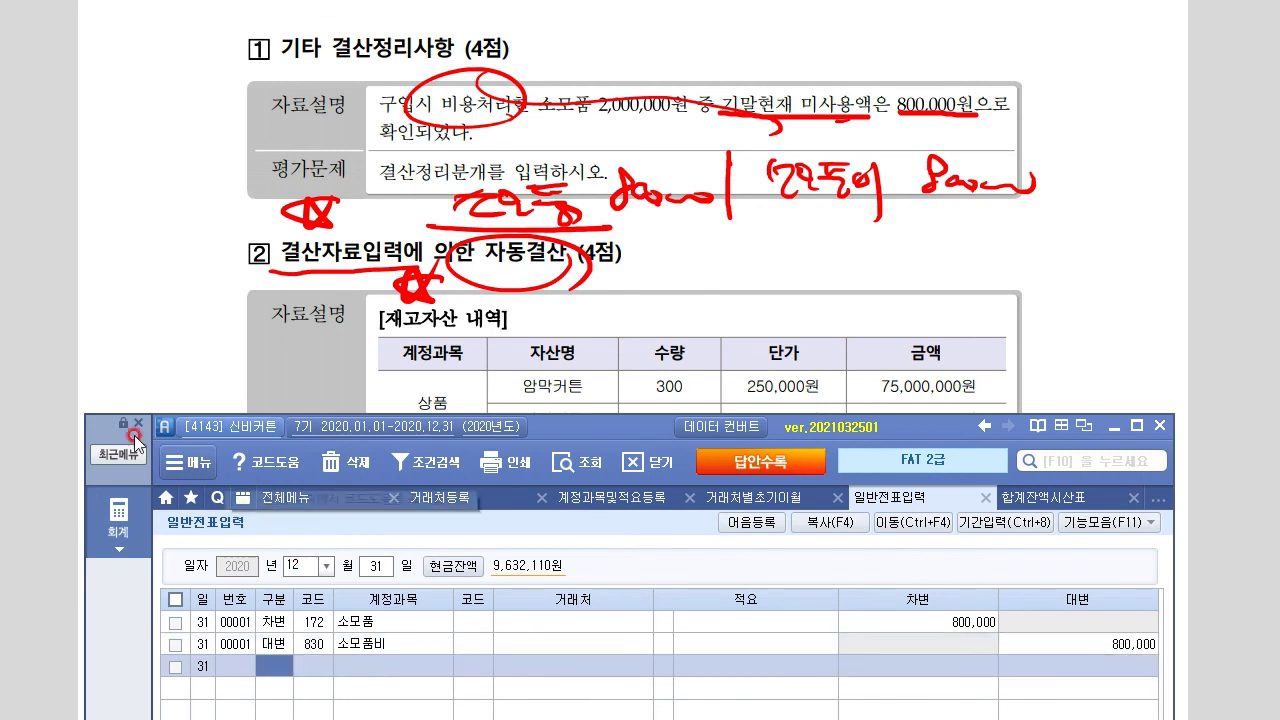
Clear the pen notes and scroll the exam PDF to the 재고자산 내역 table
{"action": "key", "text": "Escape"}
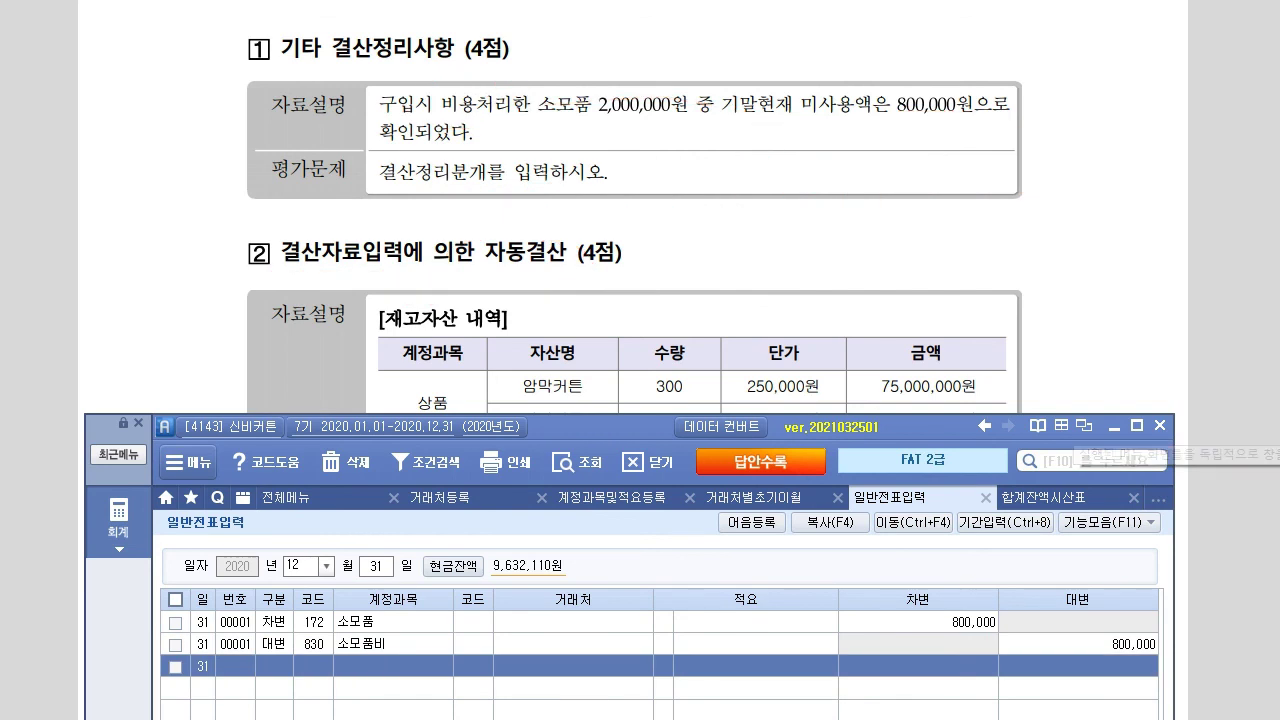
{"action": "left_click", "coordinate": [486, 240]}
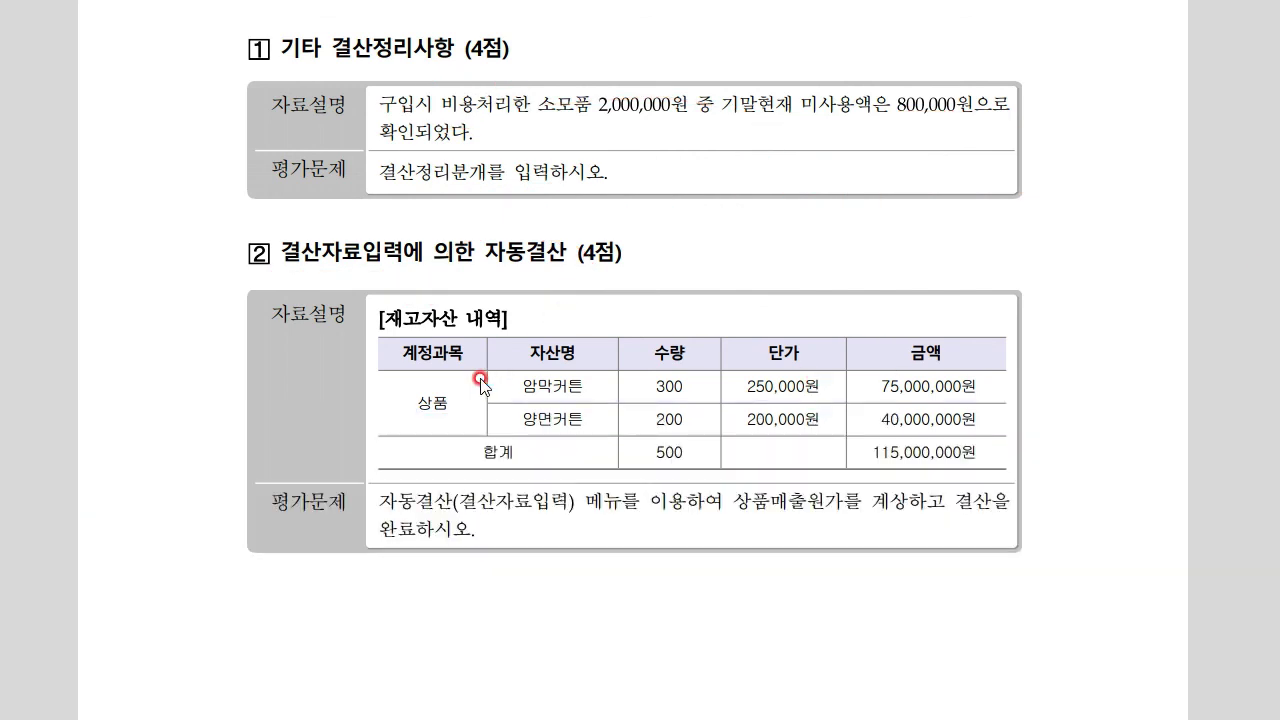
{"action": "scroll", "coordinate": [483, 374], "scroll_direction": "down", "scroll_amount": 3}
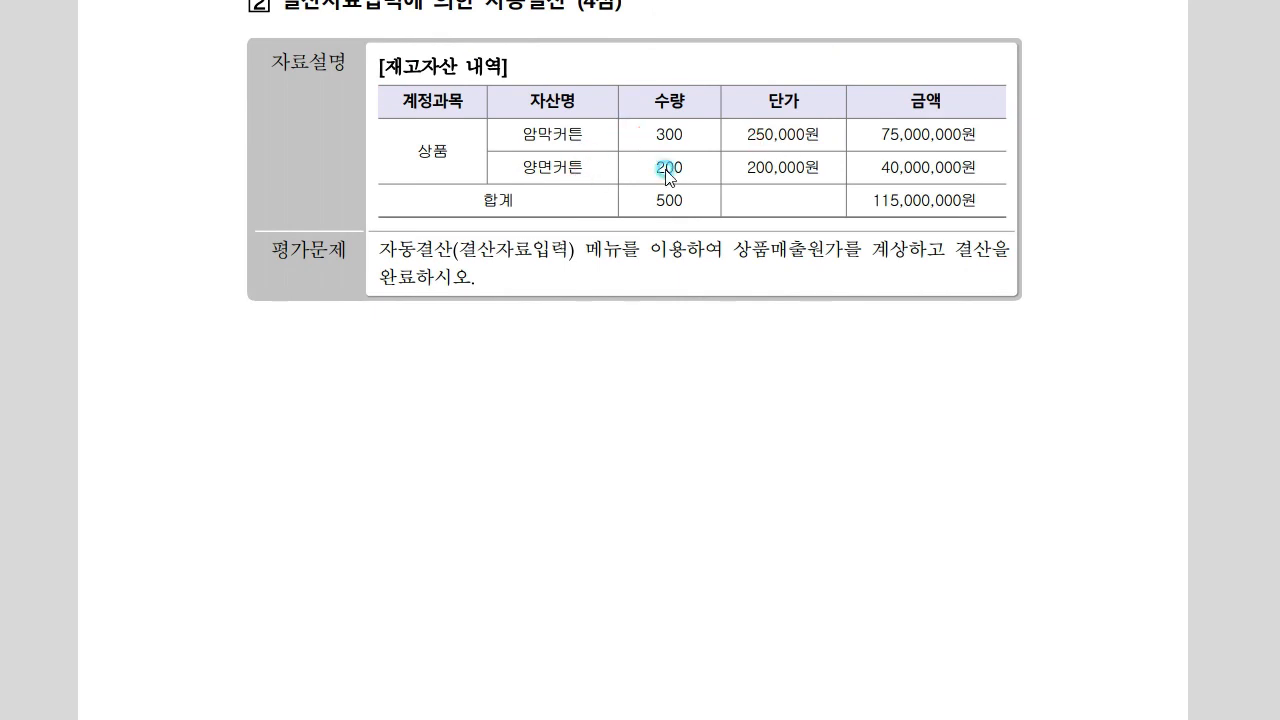
{"action": "left_click", "coordinate": [928, 215]}
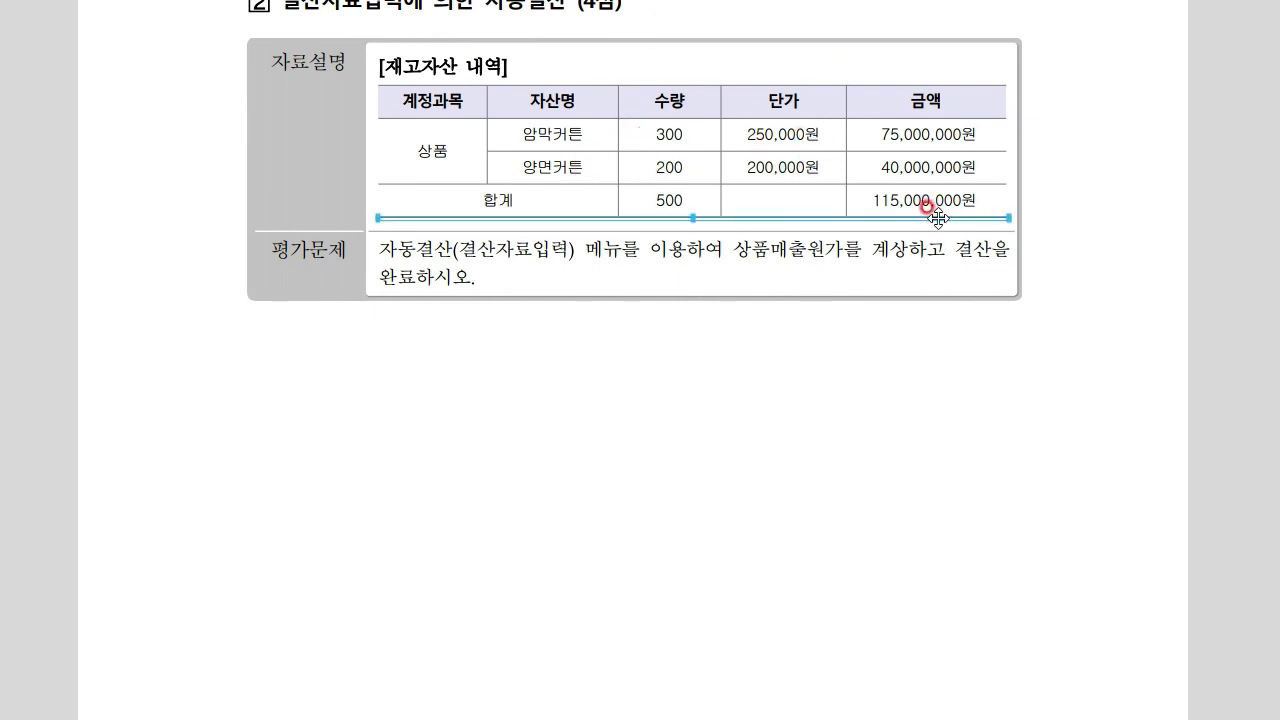
{"action": "left_click", "coordinate": [1080, 249]}
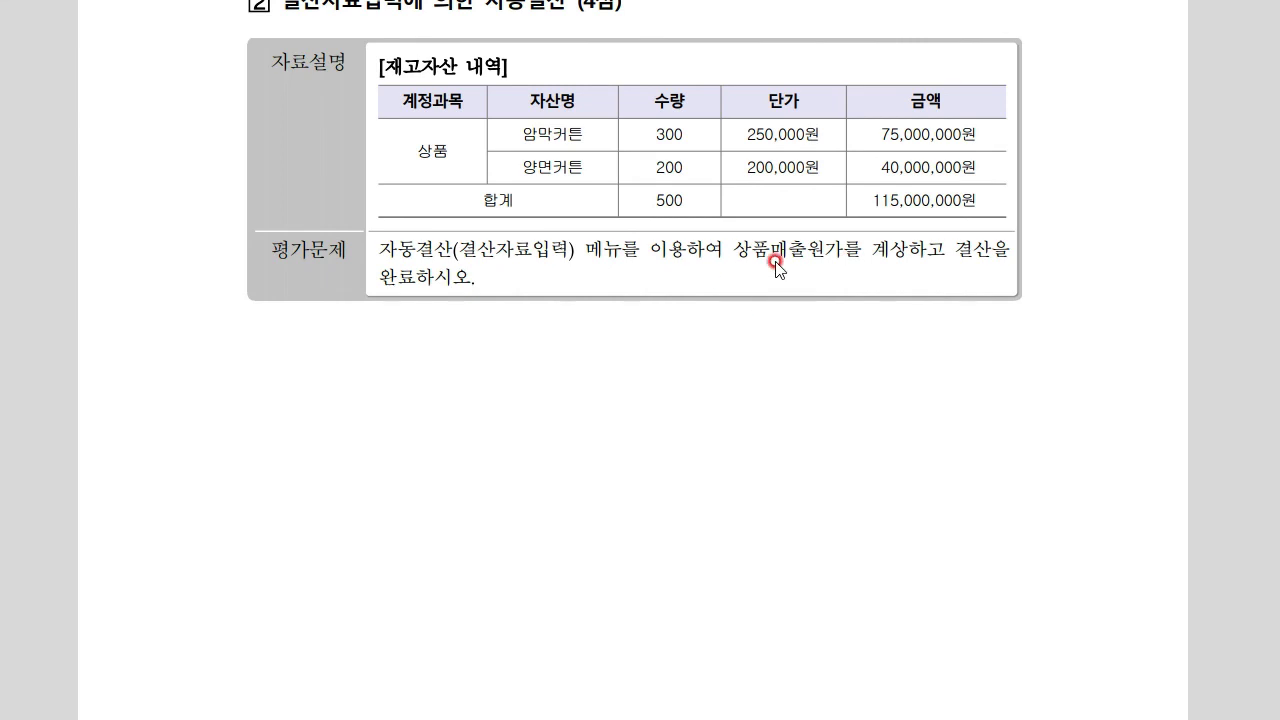
{"action": "key", "text": "alt+Tab"}
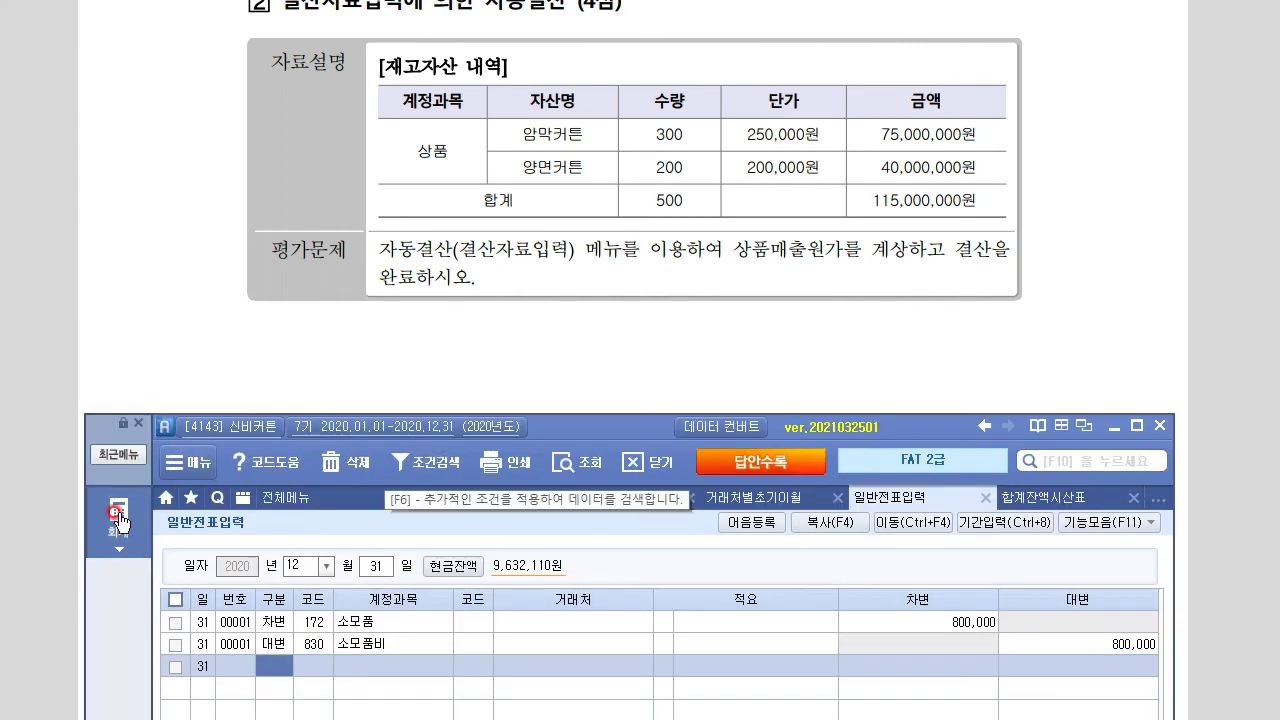
Open 결산자료입력 for January–December 2020 with code 451 상품매출원가 as cost of sales
{"action": "left_click", "coordinate": [118, 517]}
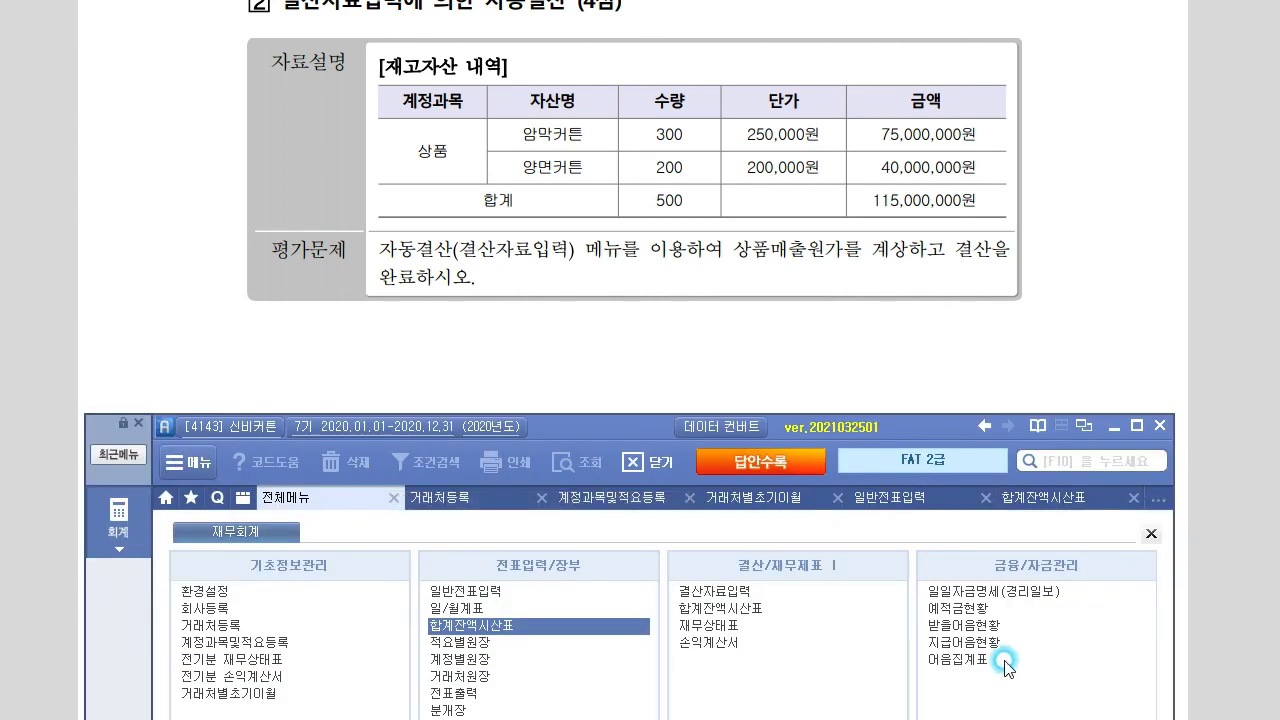
{"action": "left_click", "coordinate": [712, 592]}
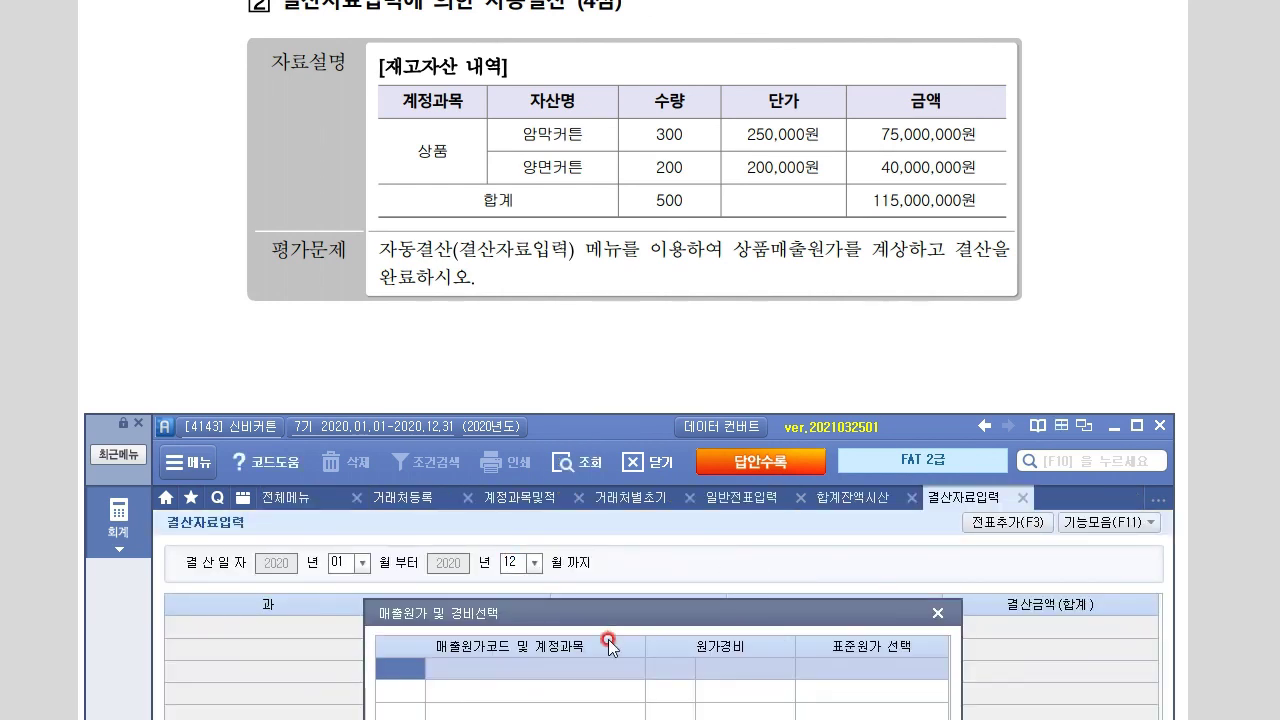
{"action": "left_click_drag", "start_coordinate": [646, 523], "coordinate": [693, 498]}
{"action": "left_click", "coordinate": [434, 557]}
{"action": "type", "text": "451"}
{"action": "key", "text": "Return"}
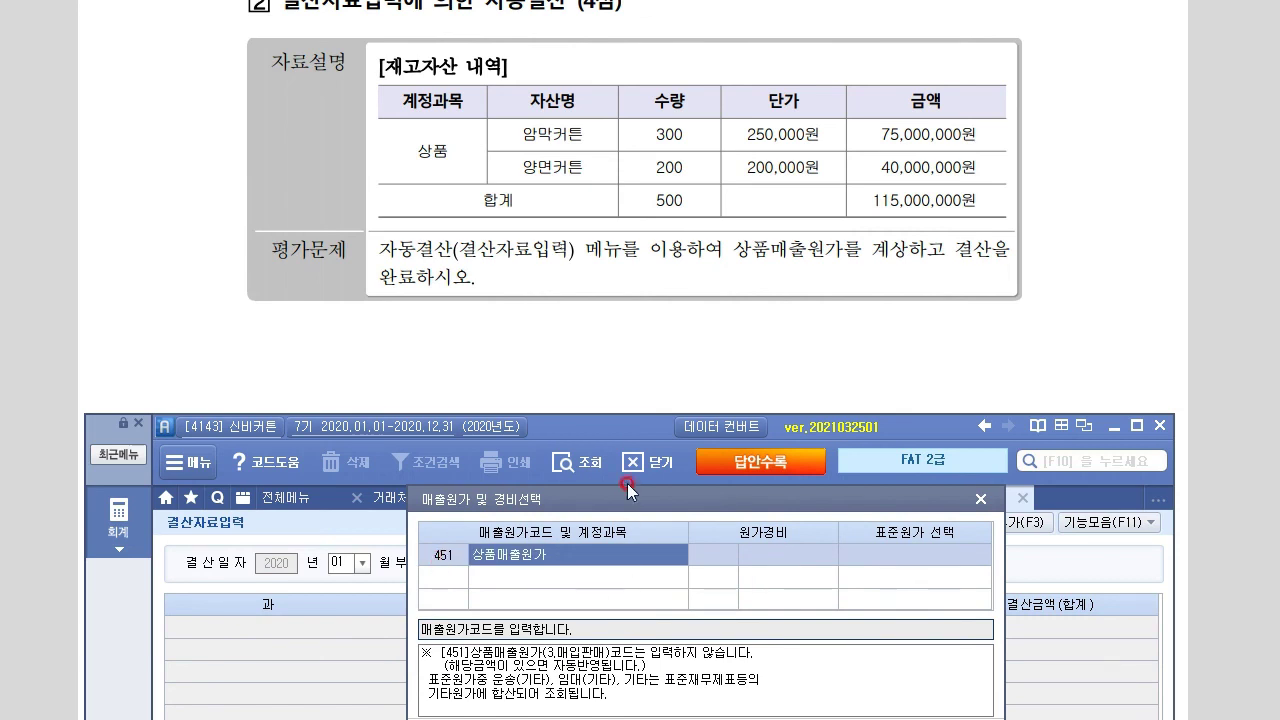
{"action": "left_click_drag", "start_coordinate": [640, 500], "coordinate": [620, 352]}
{"action": "left_click", "coordinate": [645, 587]}
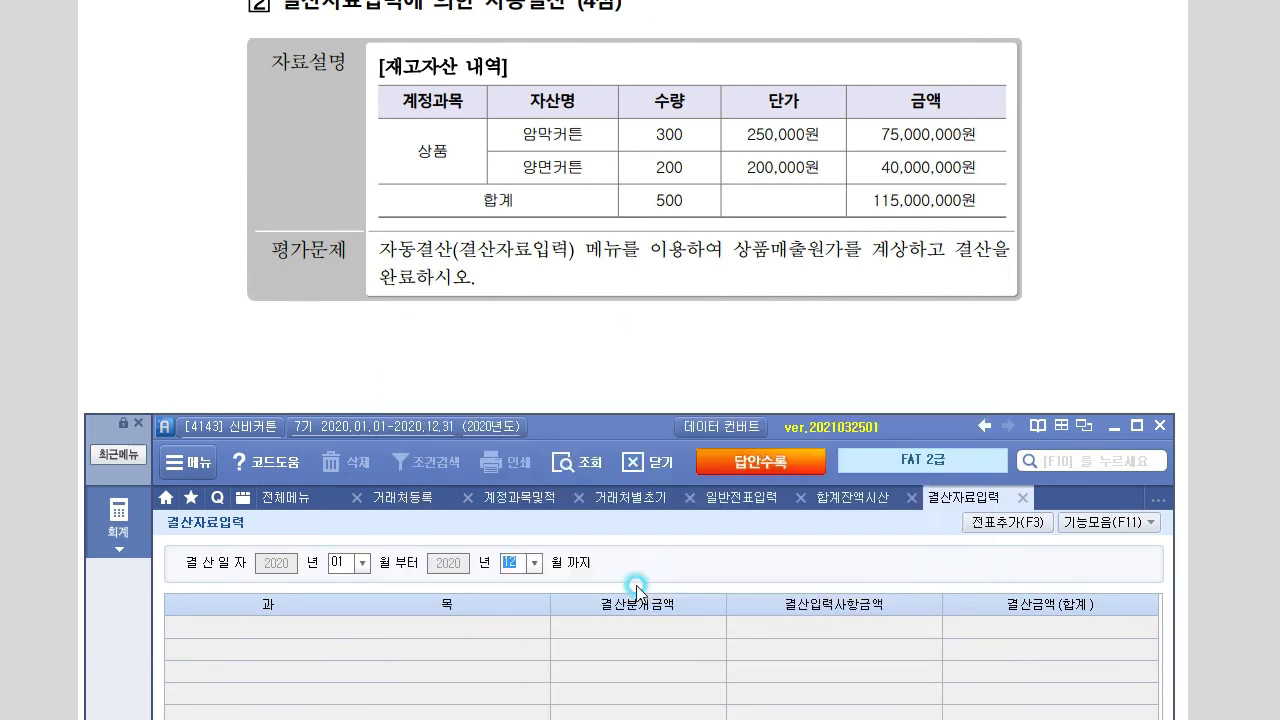
{"action": "left_click_drag", "start_coordinate": [628, 425], "coordinate": [631, 255]}
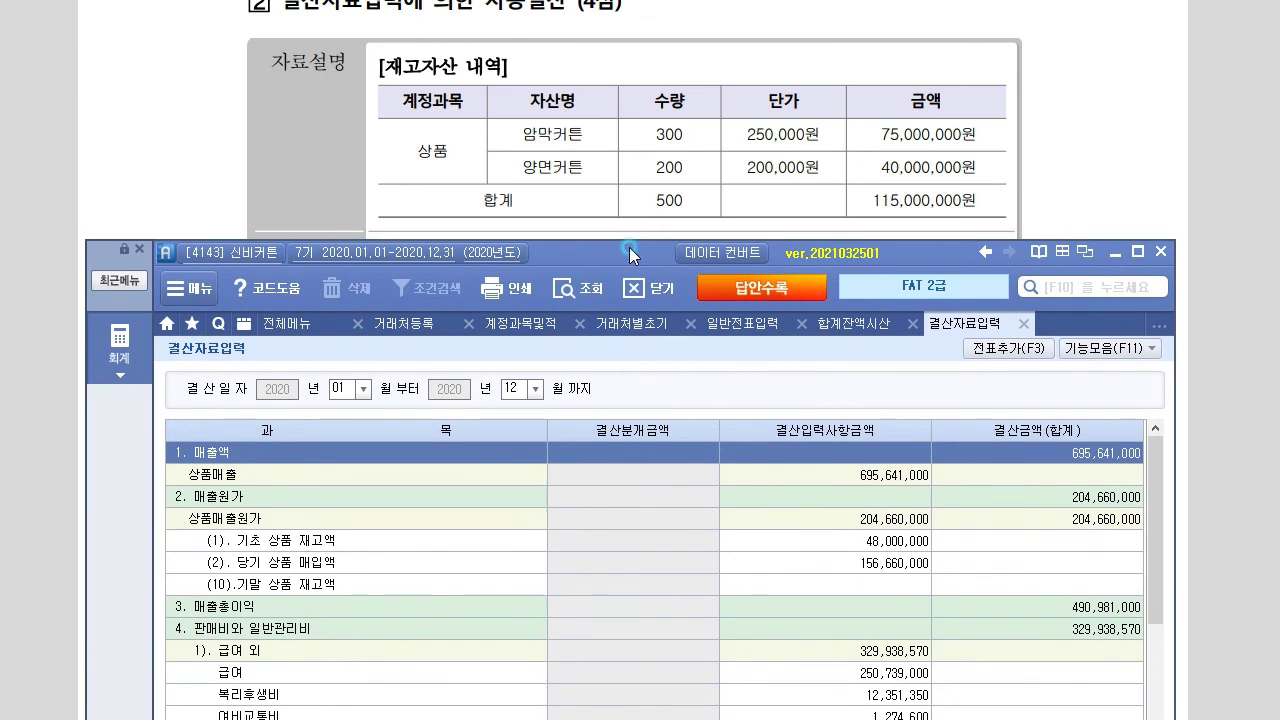
{"action": "left_click", "coordinate": [900, 584]}
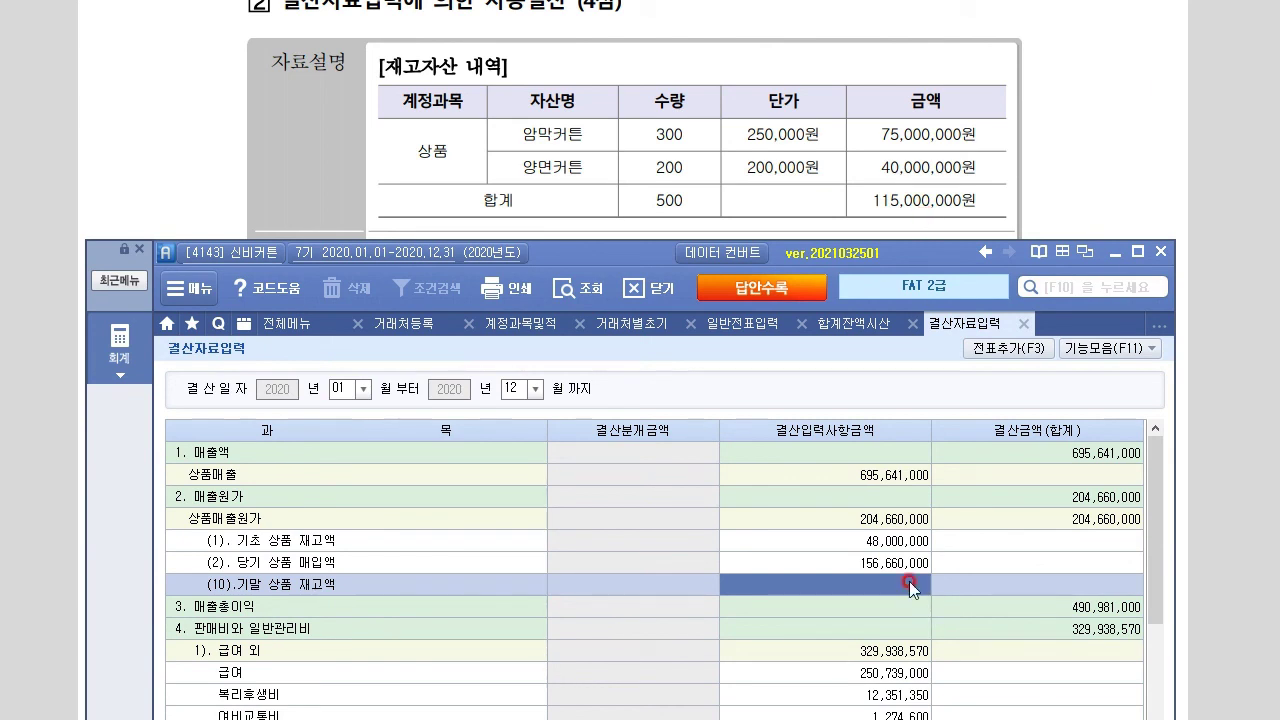
Enter ending merchandise inventory of 115,000,000 and add the closing entries to the journal
{"action": "left_click", "coordinate": [910, 584]}
{"action": "type", "text": "115,000,000"}
{"action": "key", "text": "Return"}
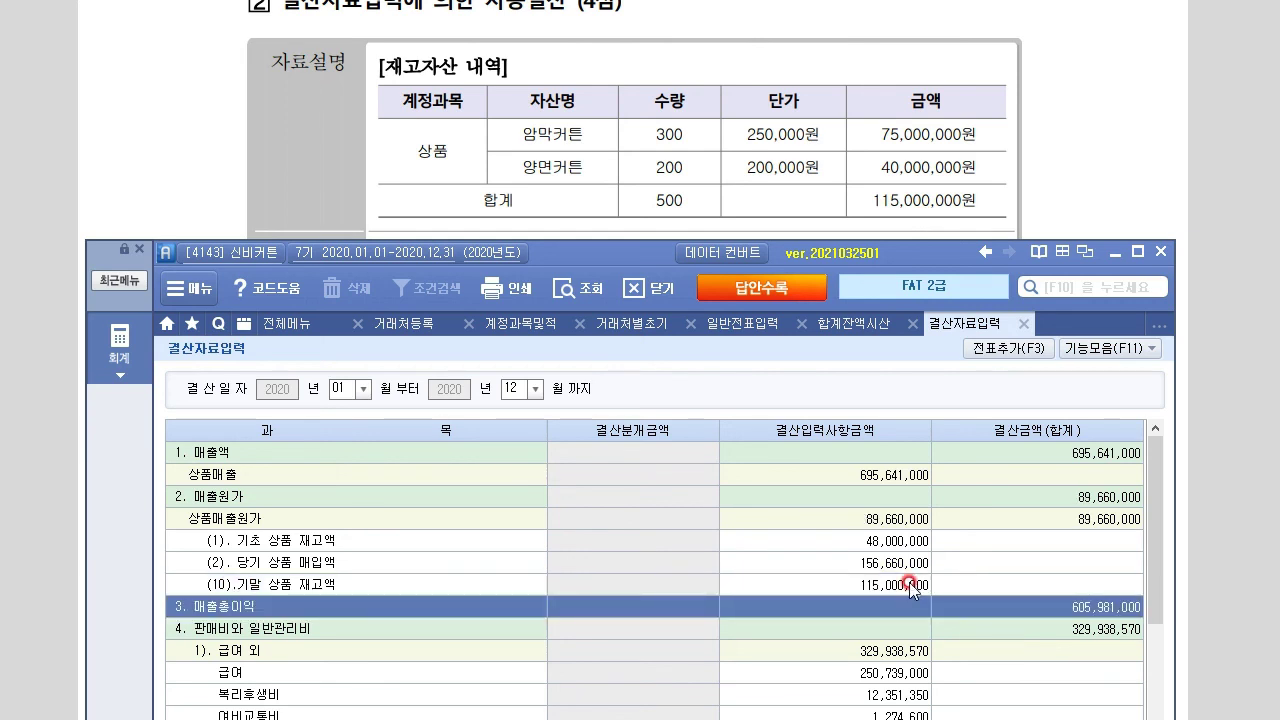
{"action": "left_click", "coordinate": [910, 584]}
{"action": "left_click", "coordinate": [1063, 516]}
{"action": "left_click", "coordinate": [1092, 537]}
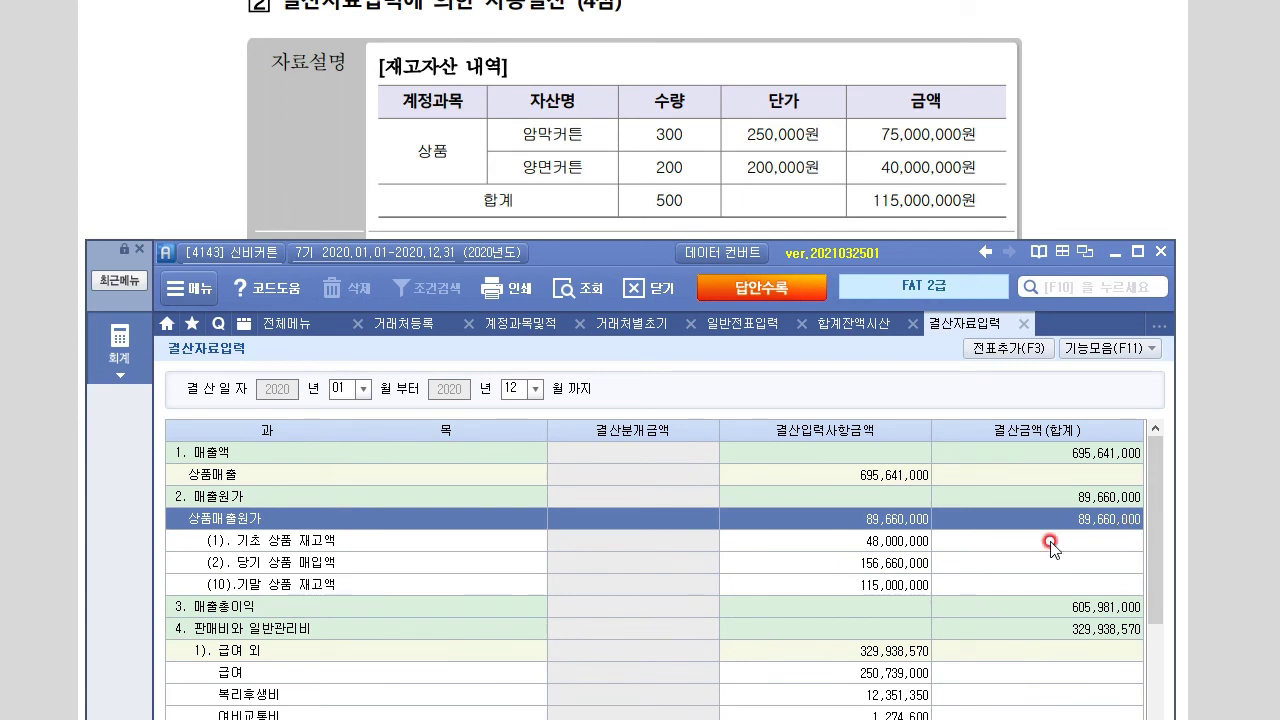
{"action": "left_click", "coordinate": [1006, 350]}
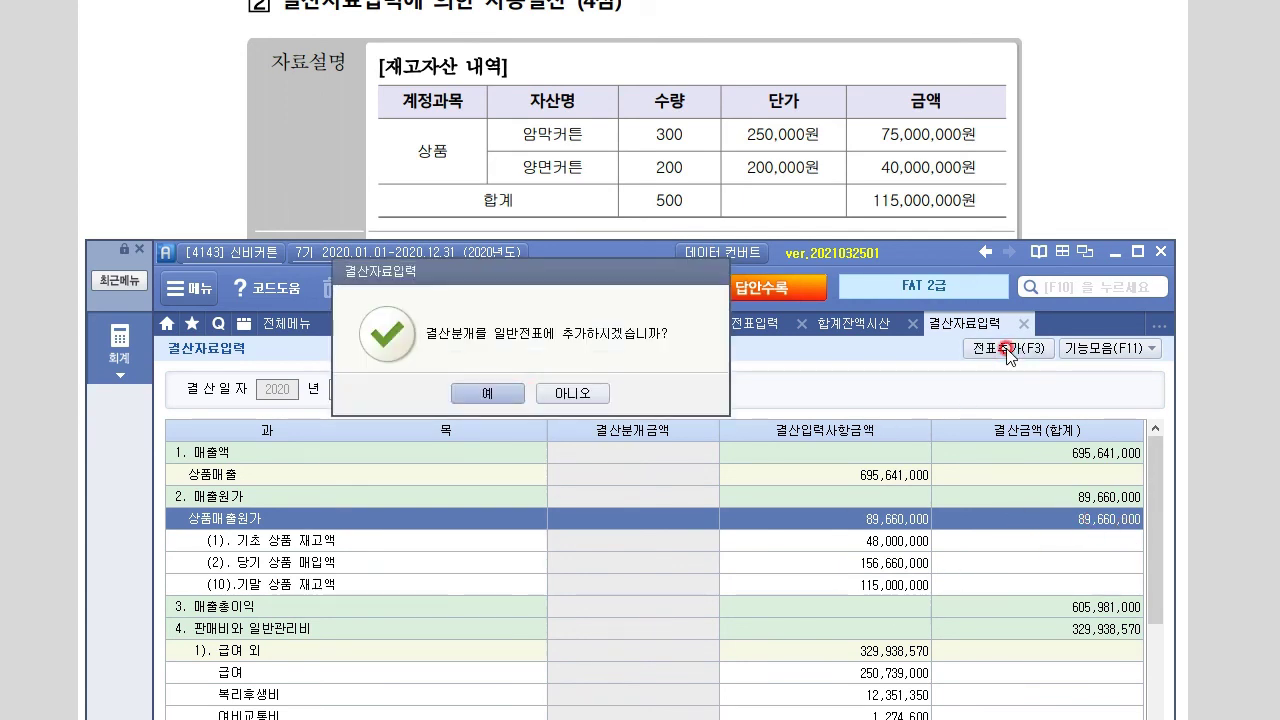
{"action": "left_click", "coordinate": [524, 393]}
{"action": "left_click", "coordinate": [443, 394]}
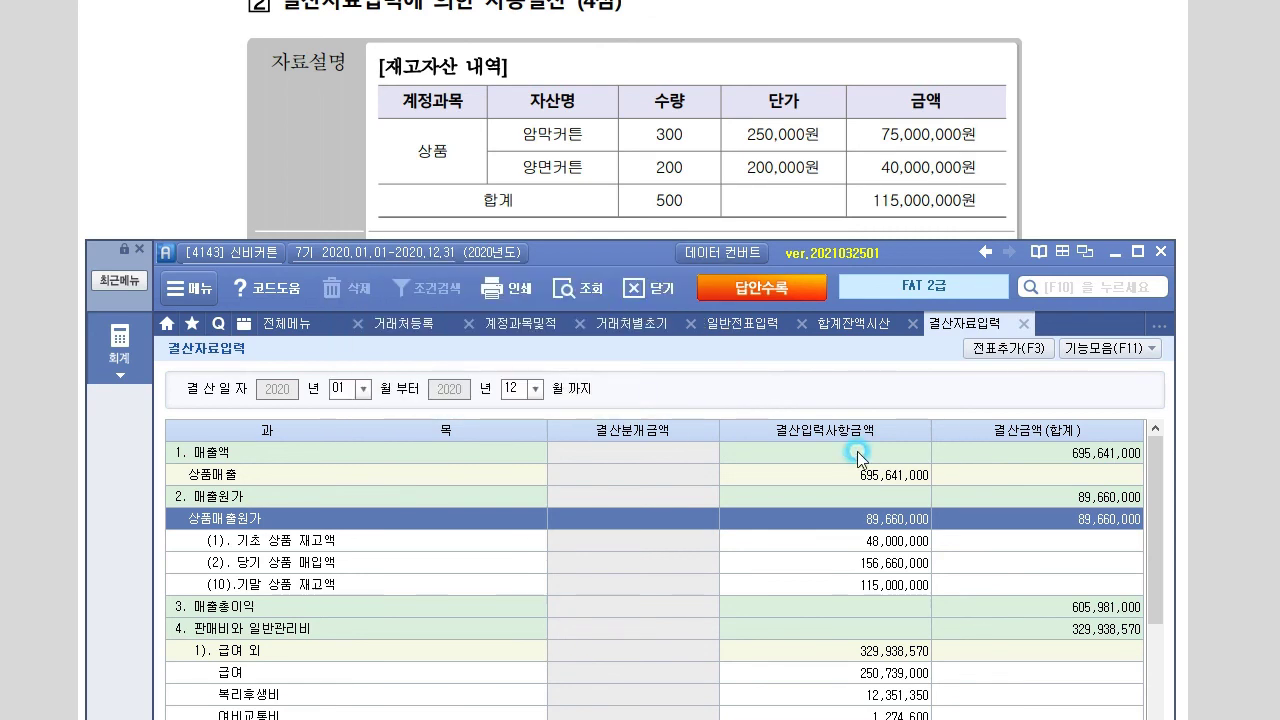
Verify the Dec 31 entry: 상품매출원가 debited and 상품 credited 89,660,000, then view the exam
{"action": "left_click", "coordinate": [747, 322]}
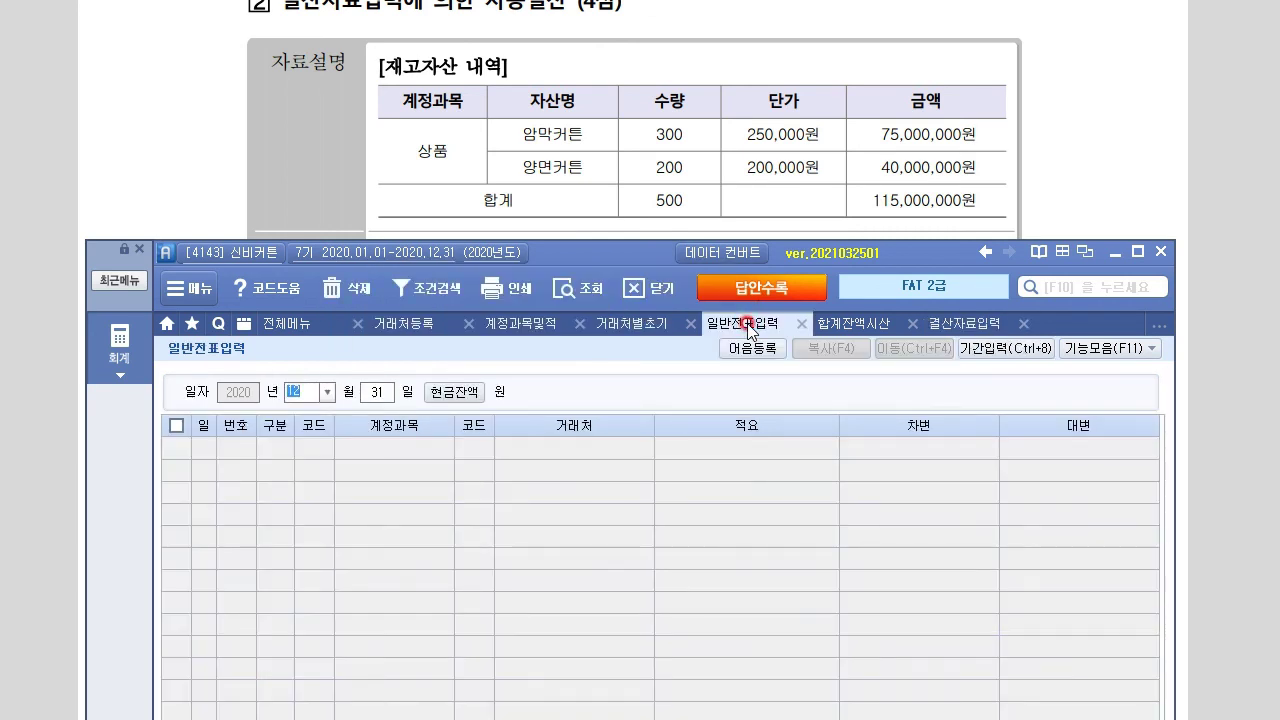
{"action": "left_click", "coordinate": [592, 289]}
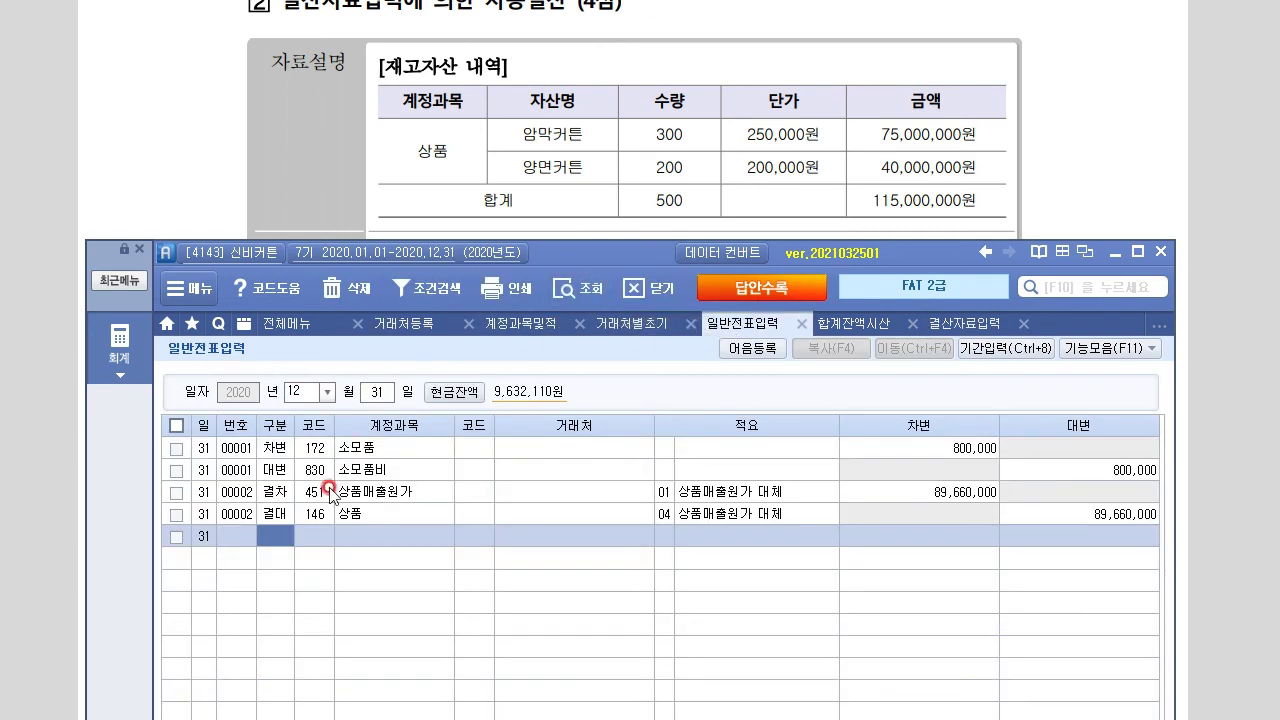
{"action": "left_click", "coordinate": [372, 514]}
{"action": "left_click", "coordinate": [1140, 514]}
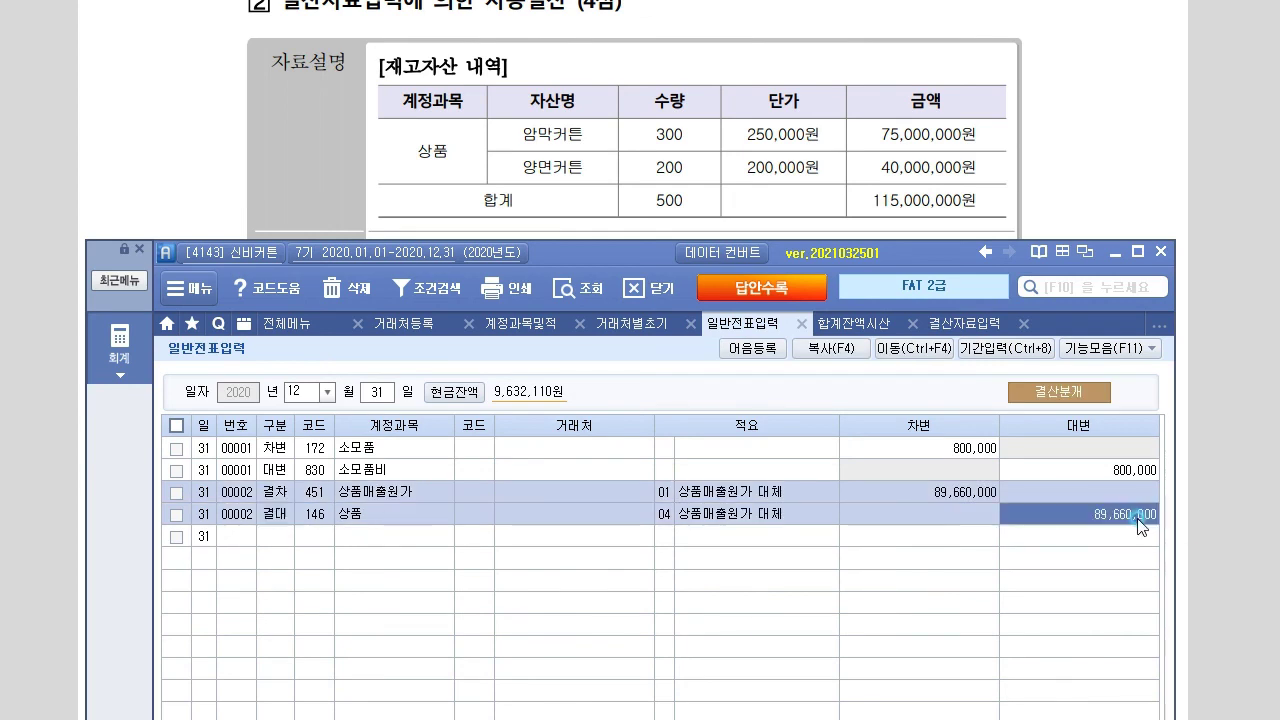
{"action": "left_click", "coordinate": [990, 324]}
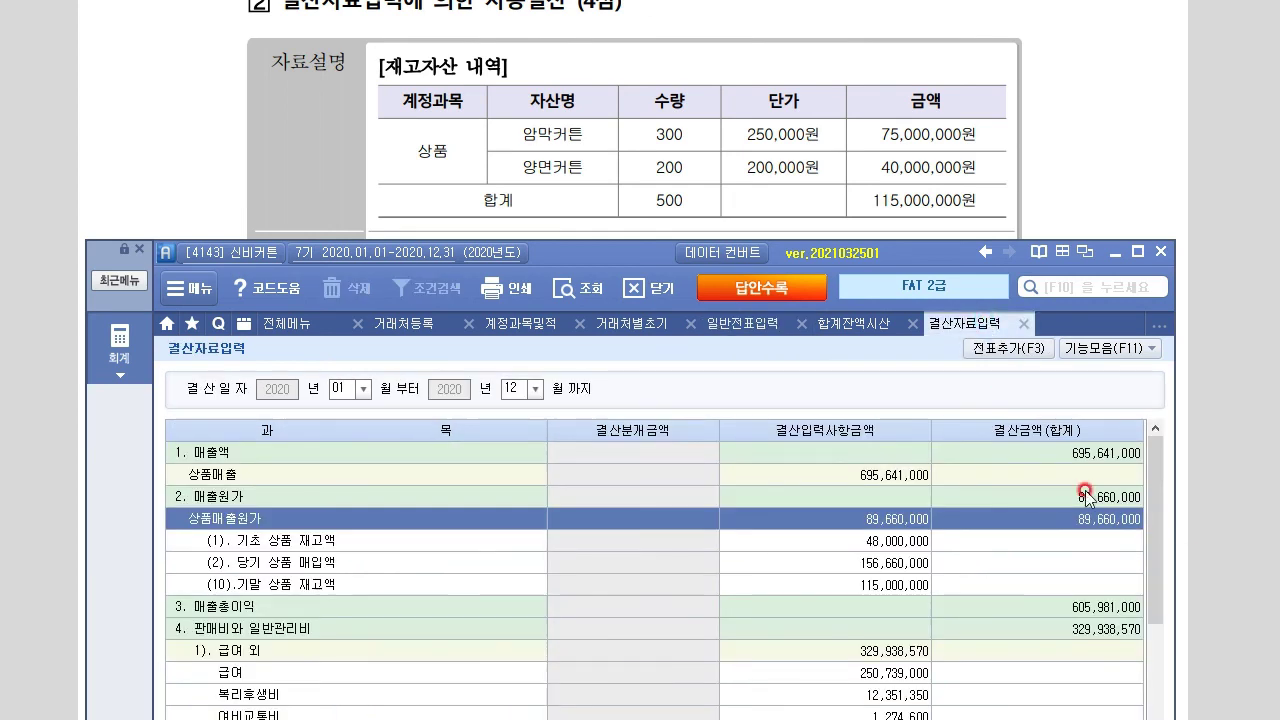
{"action": "left_click", "coordinate": [742, 323]}
{"action": "left_click", "coordinate": [966, 490]}
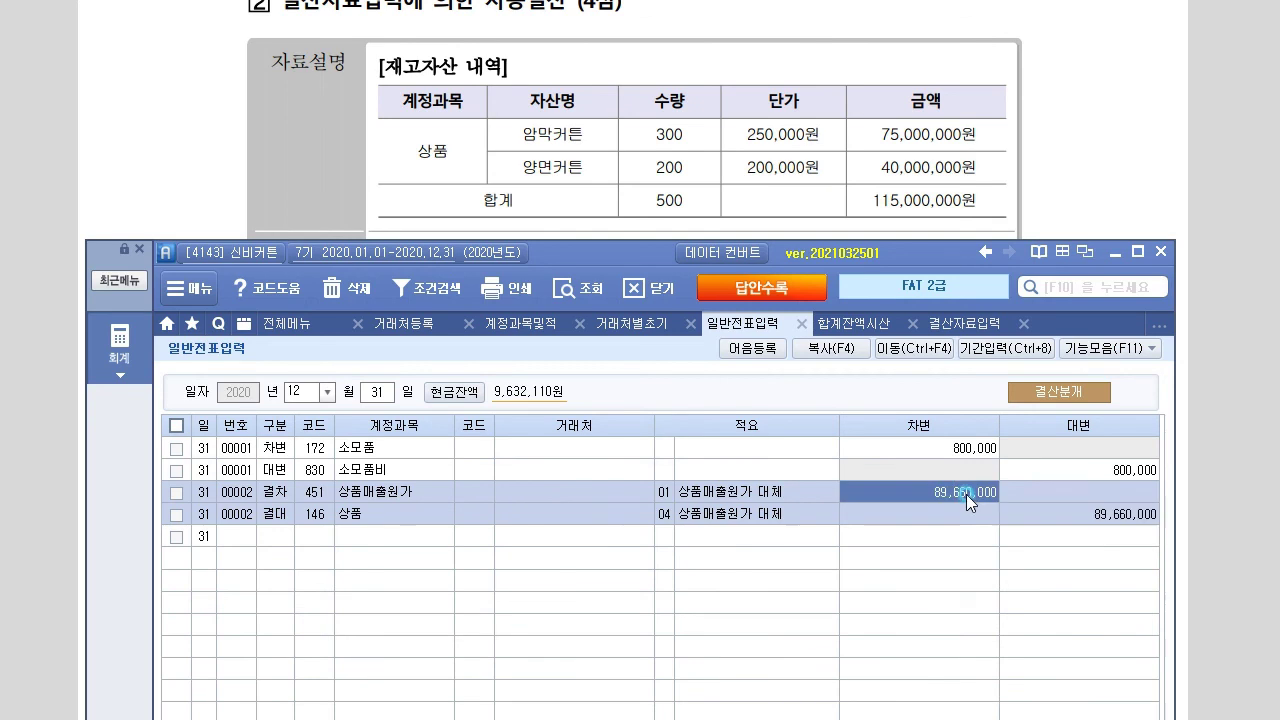
{"action": "left_click", "coordinate": [1047, 515]}
{"action": "left_click_drag", "start_coordinate": [849, 259], "coordinate": [852, 307]}
{"action": "left_click_drag", "start_coordinate": [915, 348], "coordinate": [902, 327]}
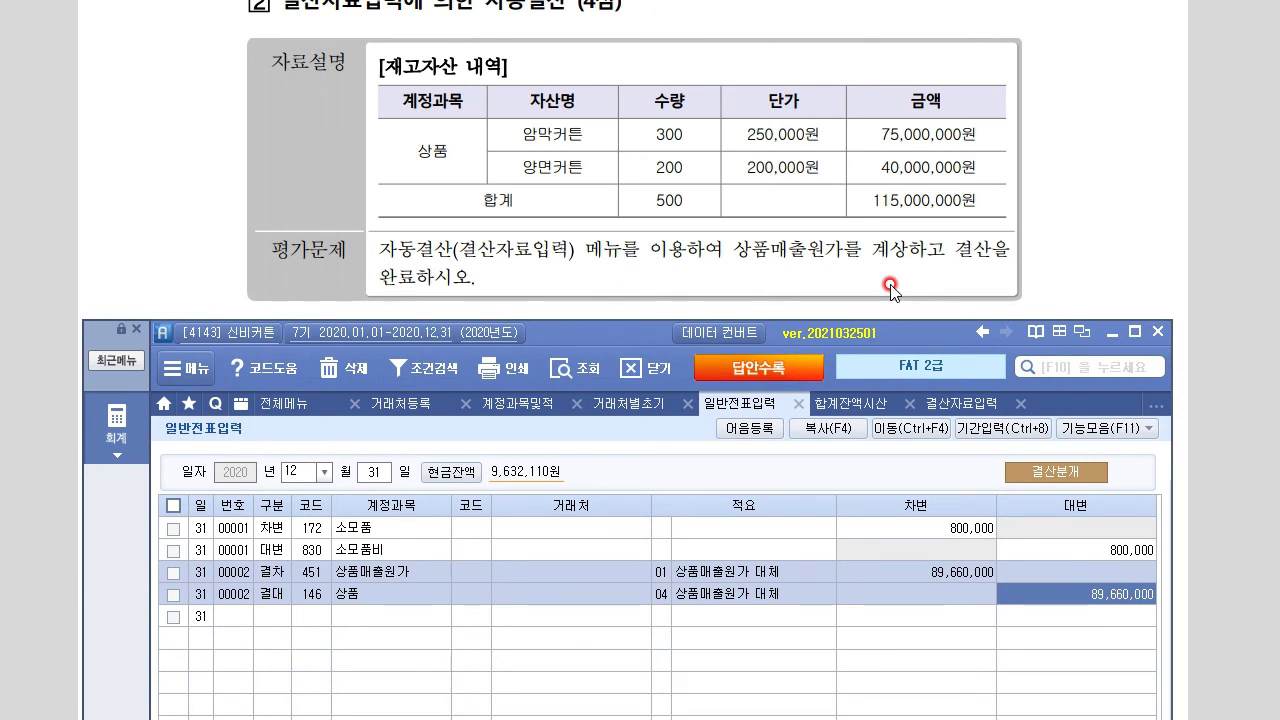
{"action": "left_click", "coordinate": [1057, 136]}
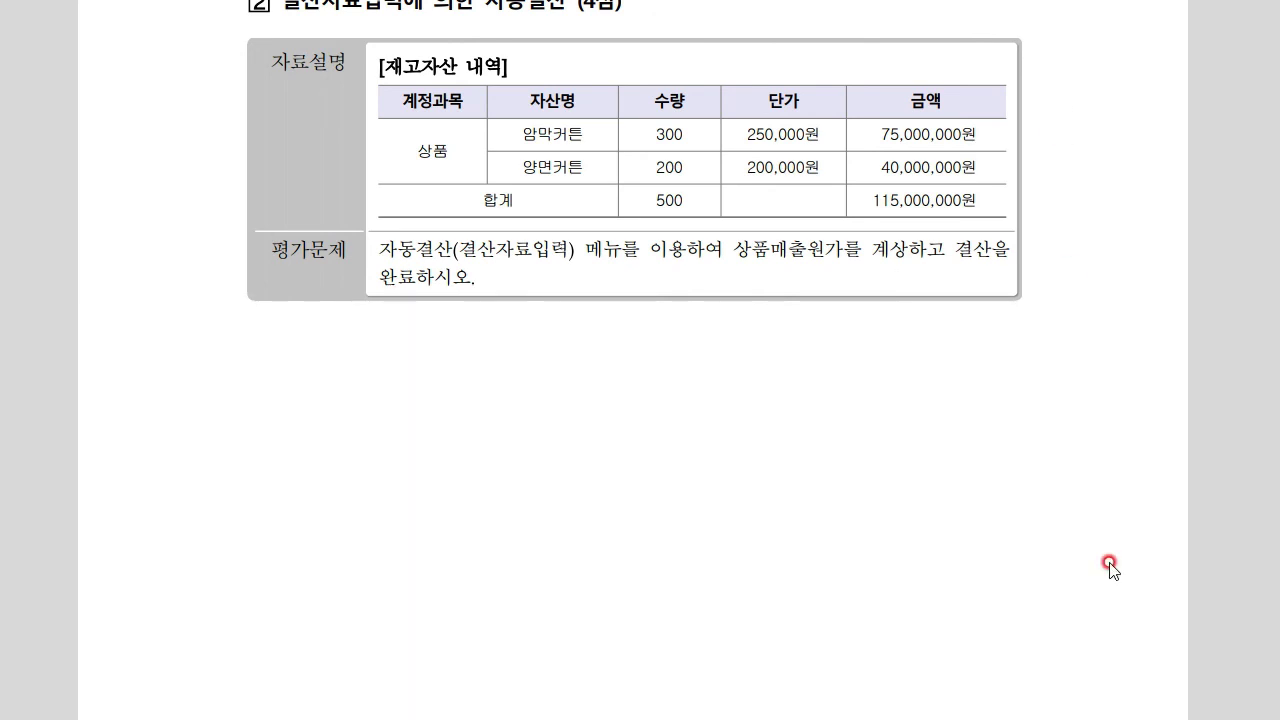
Scroll the exam to the next question and open the 지급어음현황 report
{"action": "scroll", "coordinate": [1112, 568], "scroll_direction": "down", "scroll_amount": 5}
{"action": "scroll", "coordinate": [1110, 568], "scroll_direction": "down", "scroll_amount": 5}
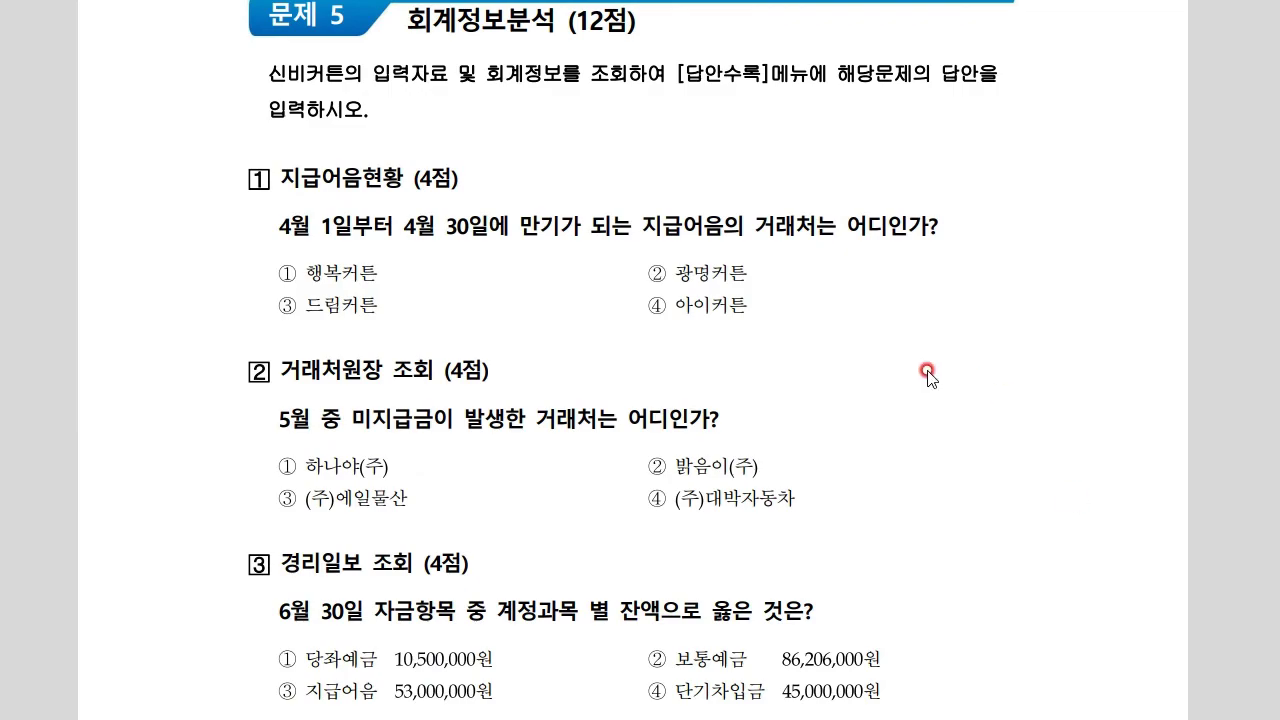
{"action": "scroll", "coordinate": [448, 400], "scroll_direction": "down", "scroll_amount": 1}
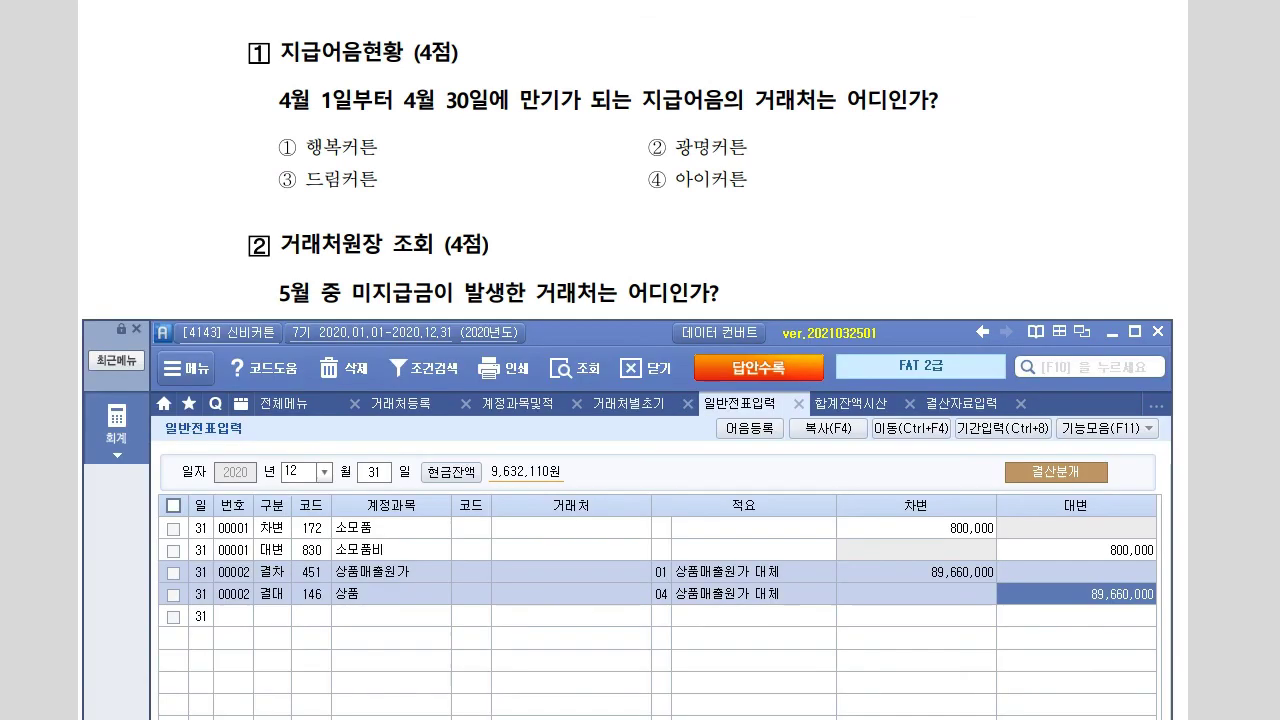
{"action": "left_click", "coordinate": [118, 422]}
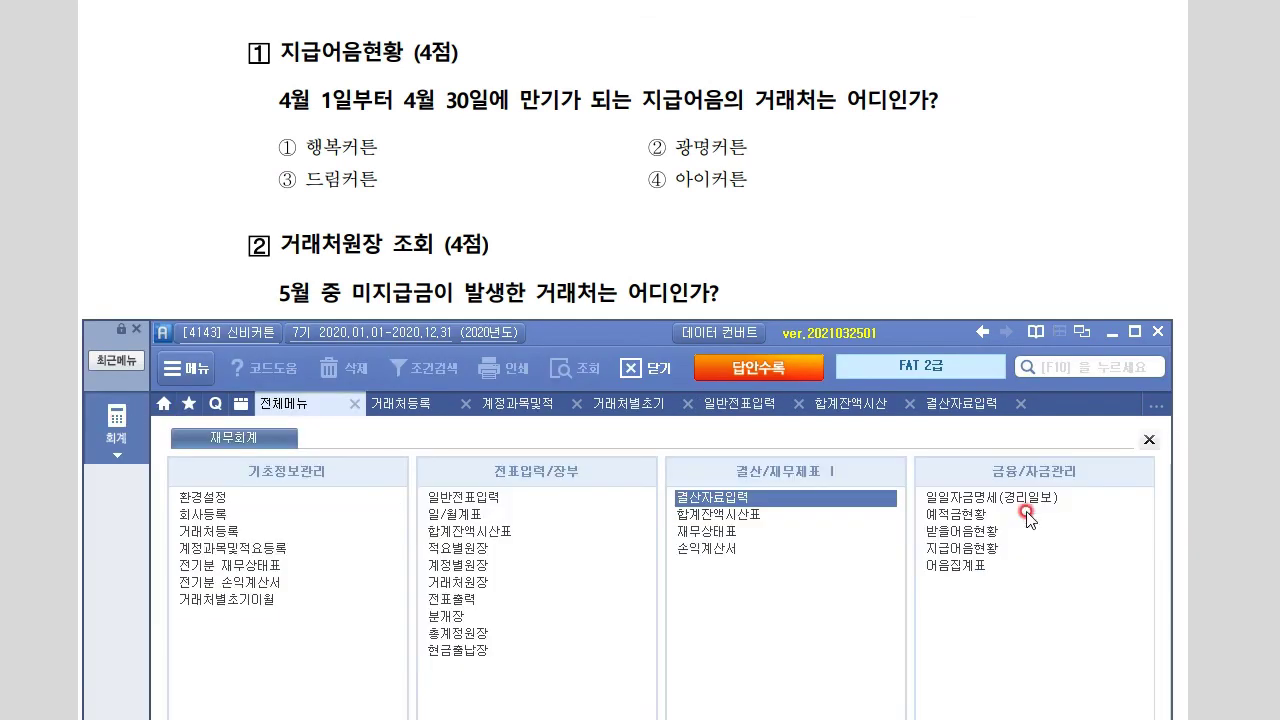
{"action": "left_click", "coordinate": [972, 547]}
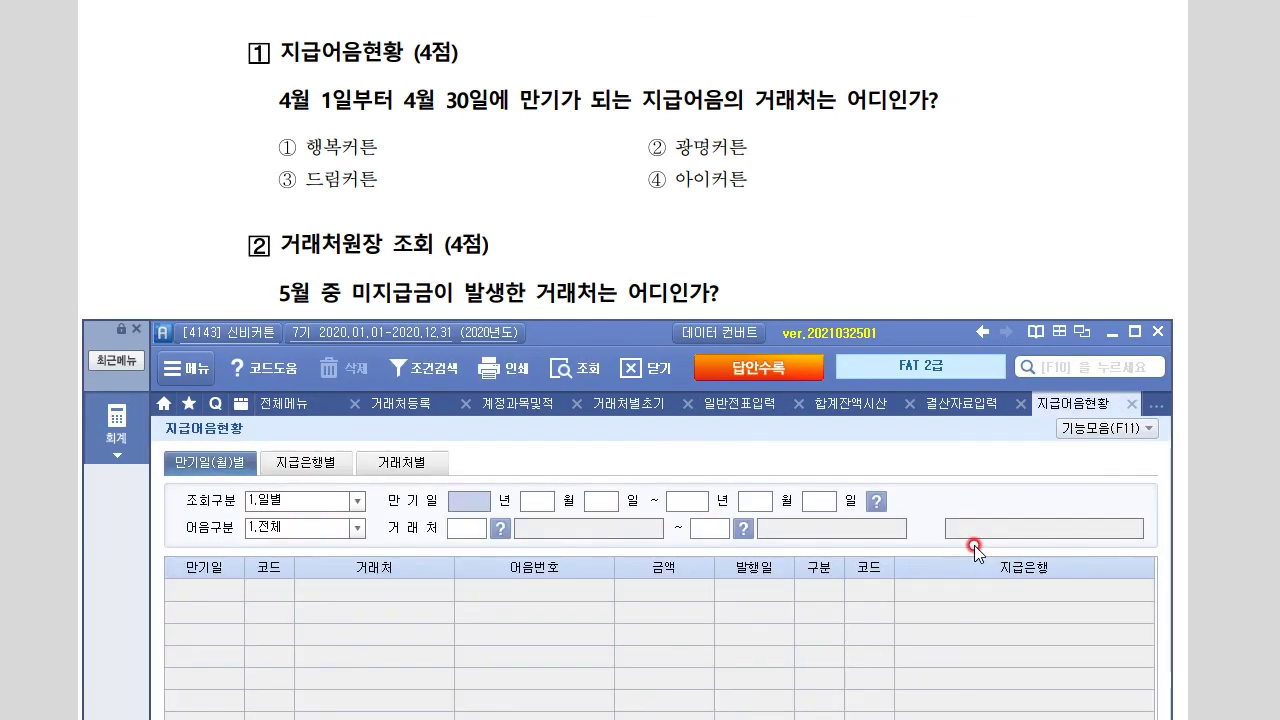
{"action": "left_click_drag", "start_coordinate": [597, 334], "coordinate": [581, 226]}
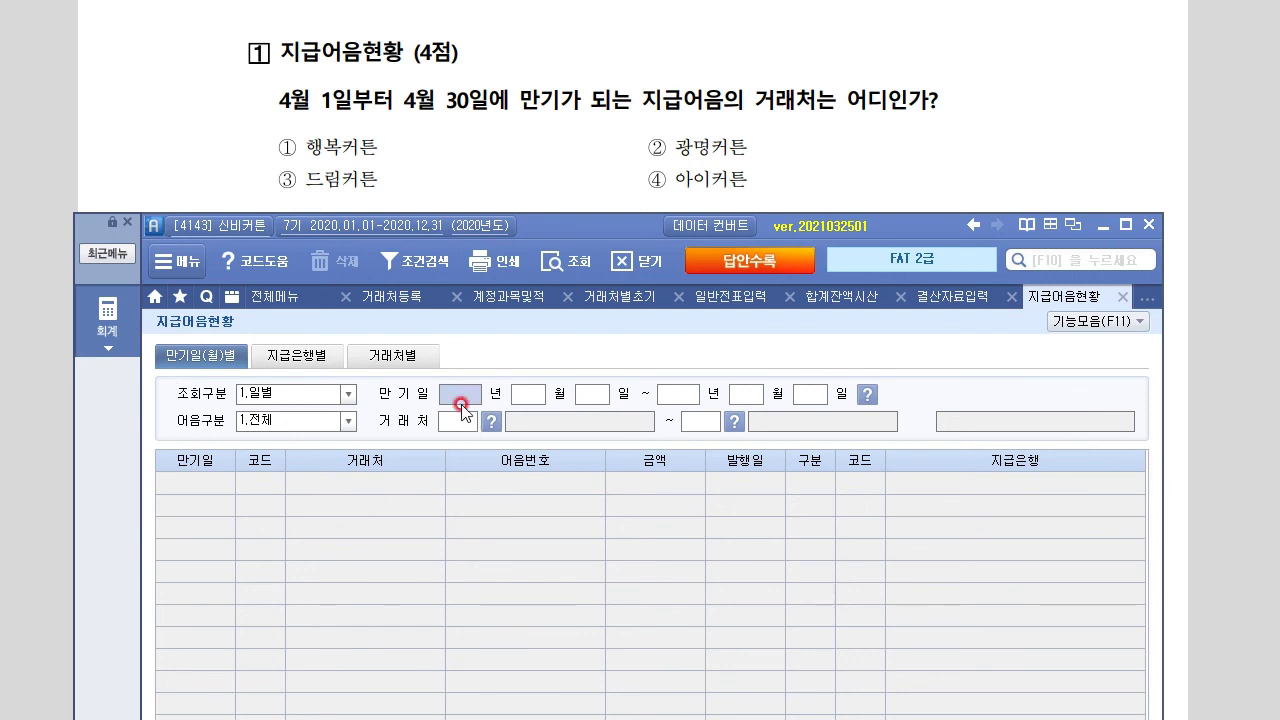
Query notes payable maturing 2020-04-01 to 2020-04-30 with 어음구분 1.전체
{"action": "type", "text": "2020041"}
{"action": "key", "text": "Return"}
{"action": "type", "text": "2020 년 04 월 30 일"}
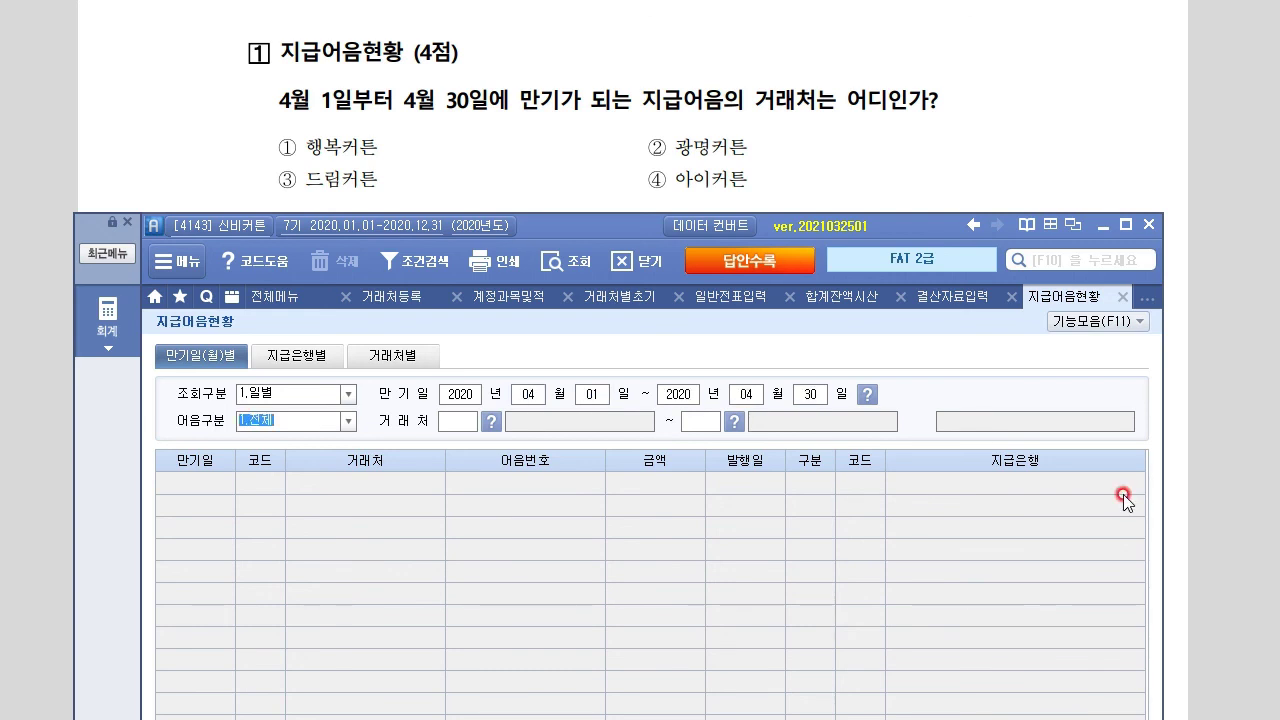
{"action": "left_click", "coordinate": [349, 422]}
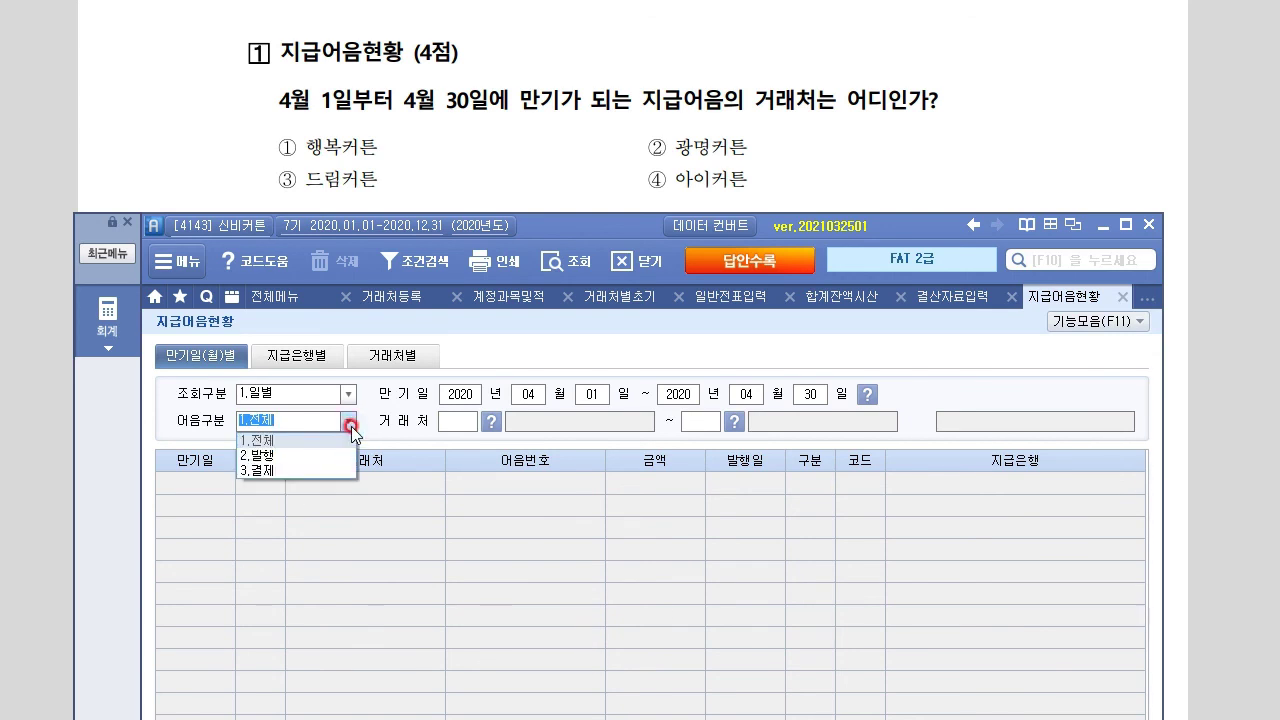
{"action": "left_click", "coordinate": [349, 422]}
{"action": "left_click", "coordinate": [349, 422]}
{"action": "left_click", "coordinate": [349, 422]}
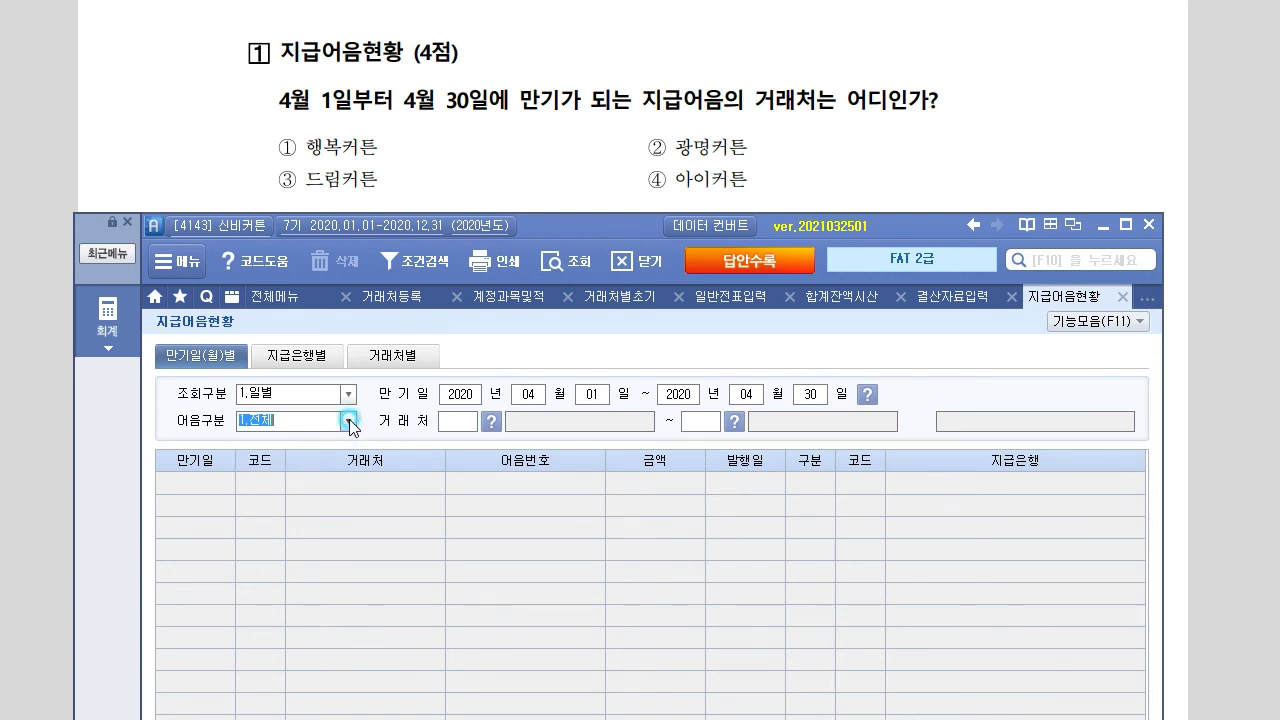
{"action": "key", "text": "Return"}
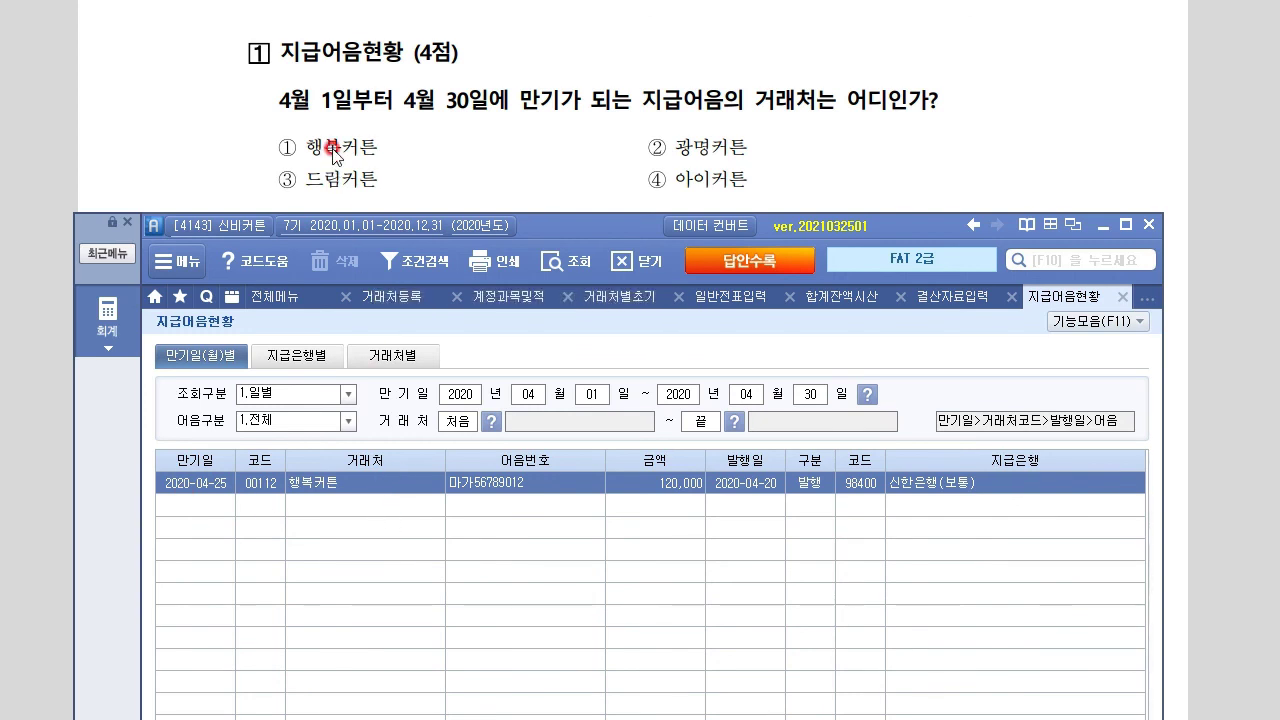
Review question 2 on the exam paper, then return to Smart A
{"action": "left_click_drag", "start_coordinate": [635, 224], "coordinate": [638, 422]}
{"action": "left_click", "coordinate": [616, 335]}
{"action": "scroll", "coordinate": [615, 318], "scroll_direction": "down", "scroll_amount": 2}
{"action": "scroll", "coordinate": [390, 316], "scroll_direction": "up", "scroll_amount": 1}
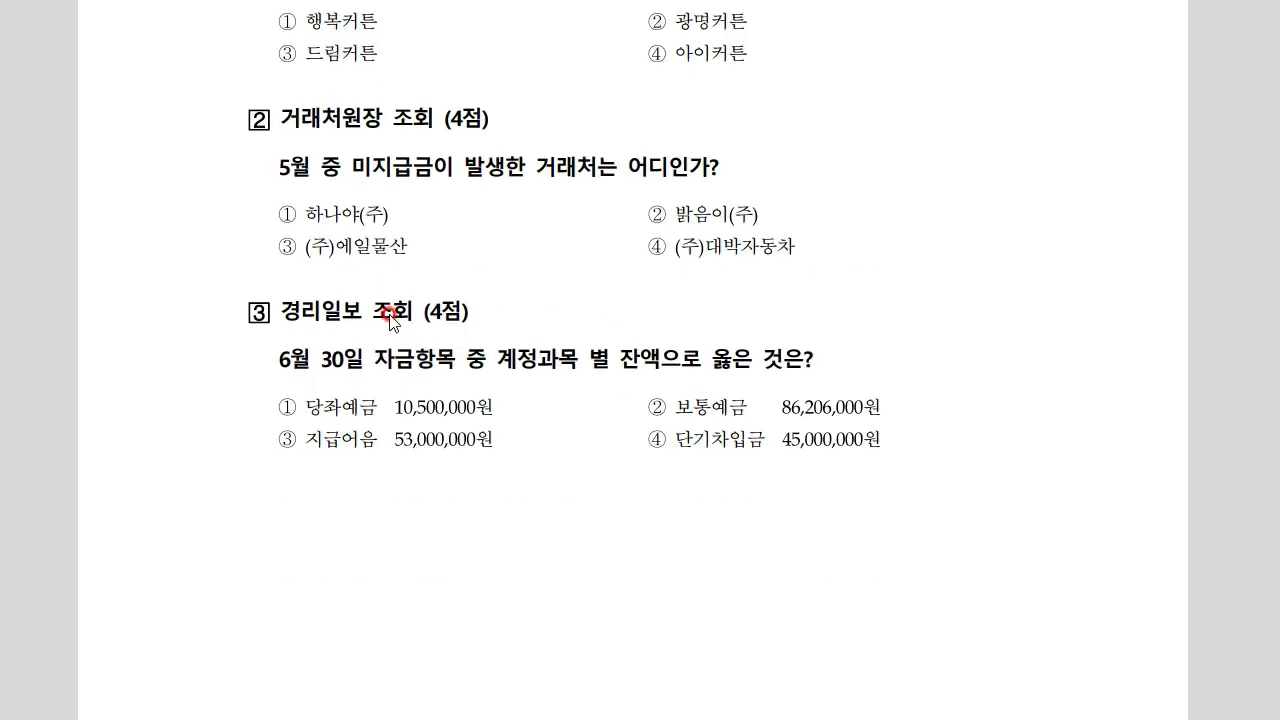
{"action": "key", "text": "alt+Tab"}
Open 거래처원장 and set the period to 2020-05-01 through 2020-05-31
{"action": "left_click", "coordinate": [117, 517]}
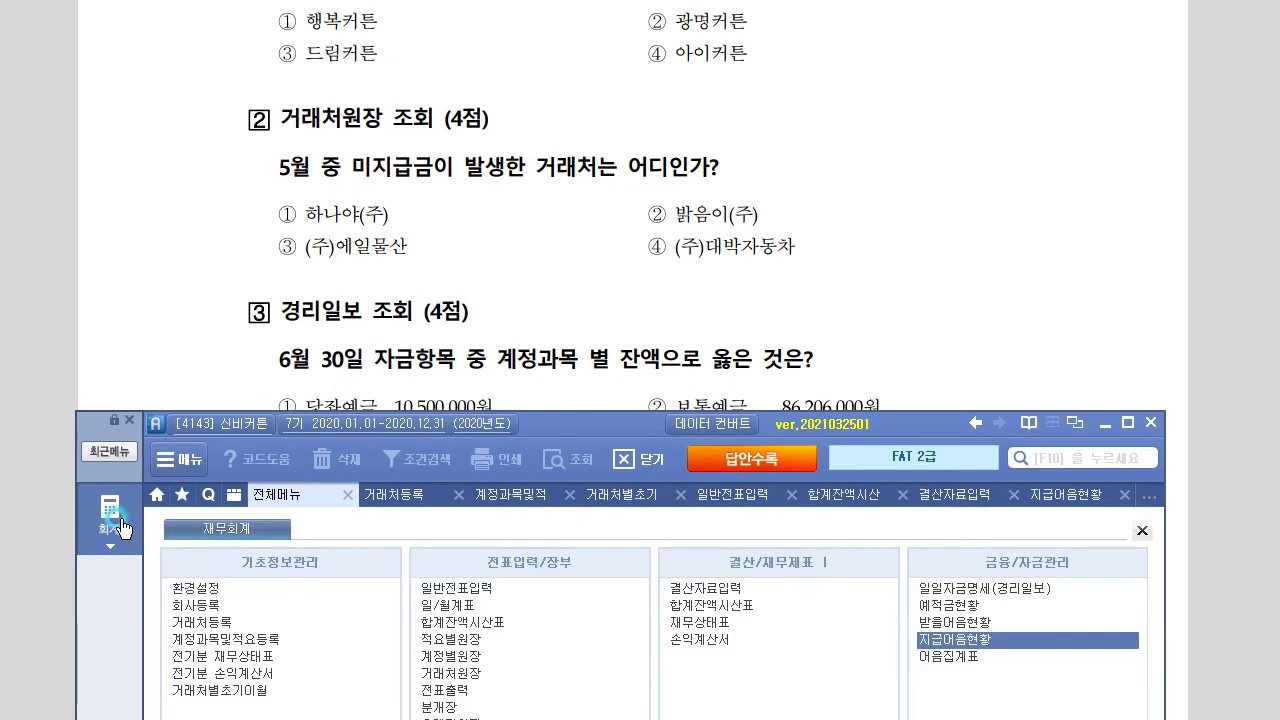
{"action": "left_click", "coordinate": [462, 670]}
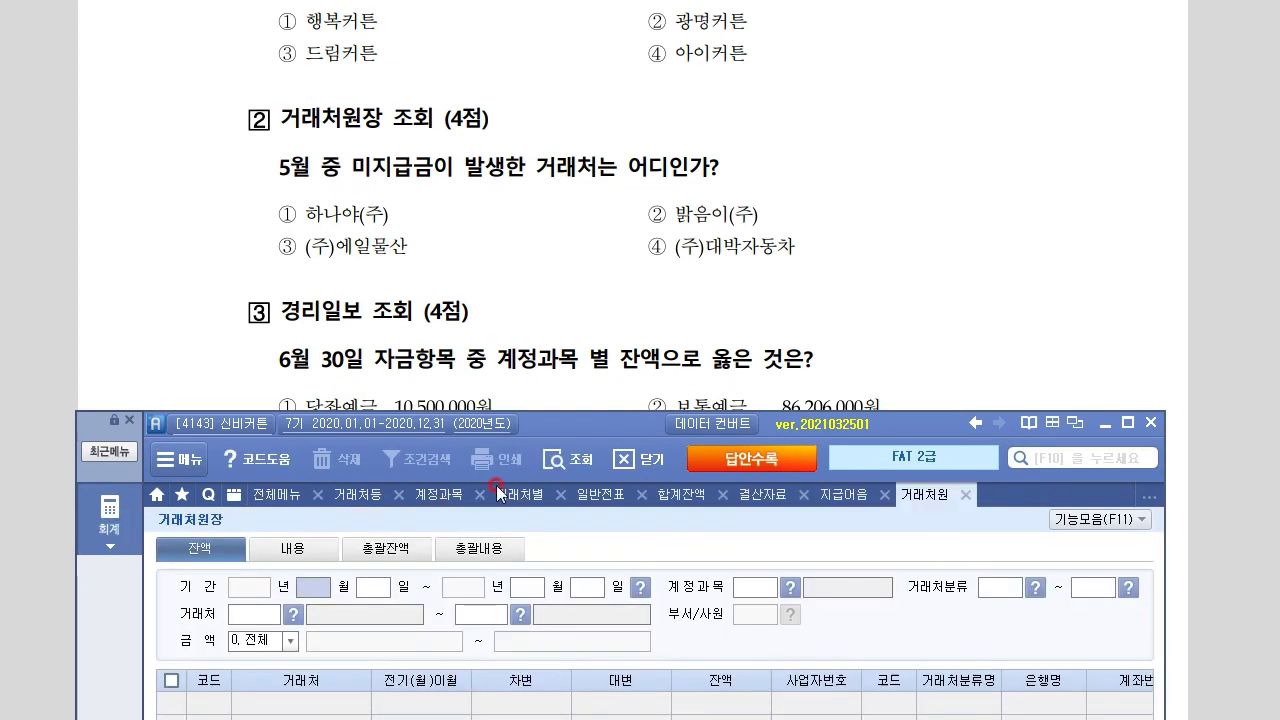
{"action": "left_click_drag", "start_coordinate": [574, 431], "coordinate": [568, 309]}
{"action": "key", "text": "ctrl+2"}
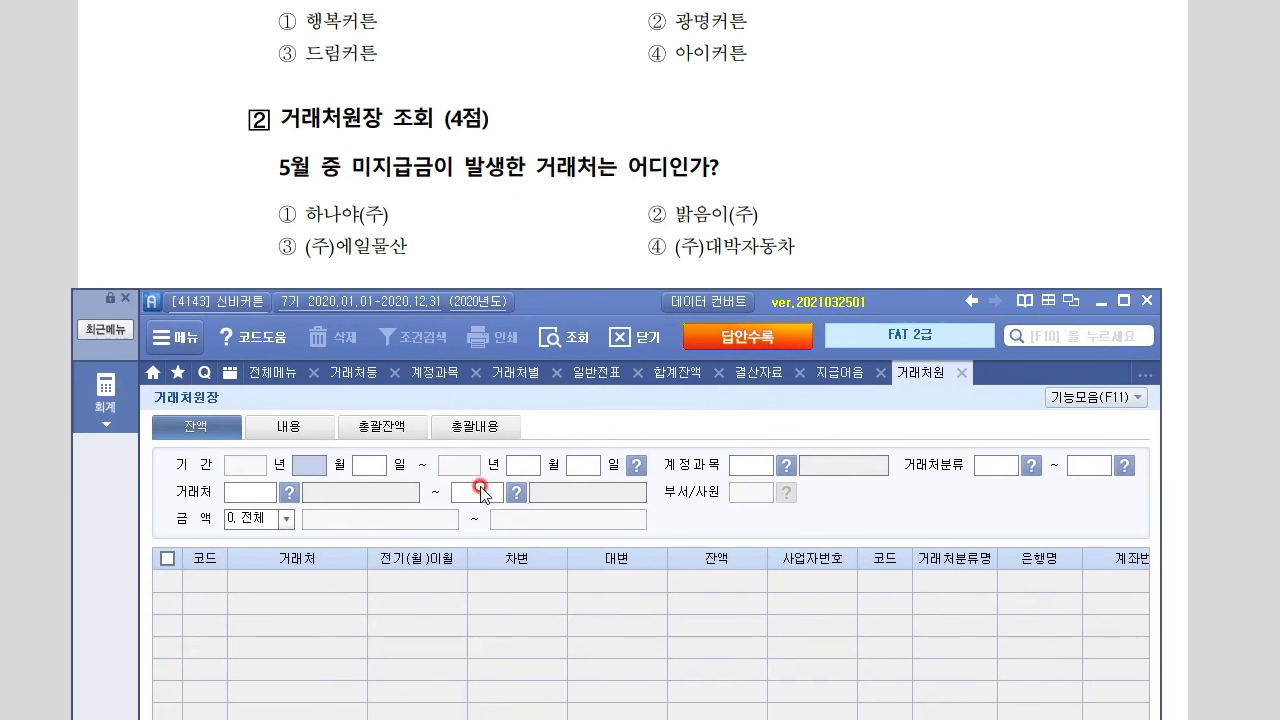
{"action": "type", "text": "5"}
{"action": "key", "text": "Return"}
{"action": "type", "text": "1"}
{"action": "key", "text": "Return"}
{"action": "key", "text": "Return"}
{"action": "key", "text": "Return"}
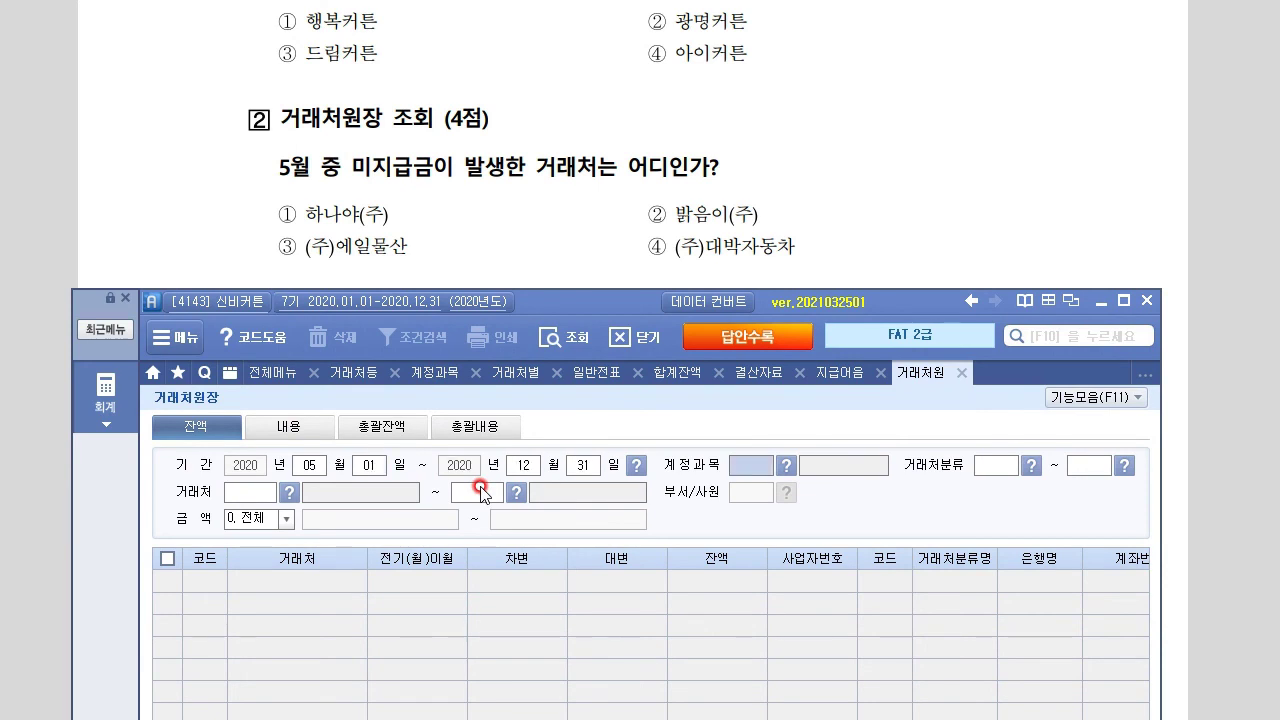
{"action": "key", "text": "Return"}
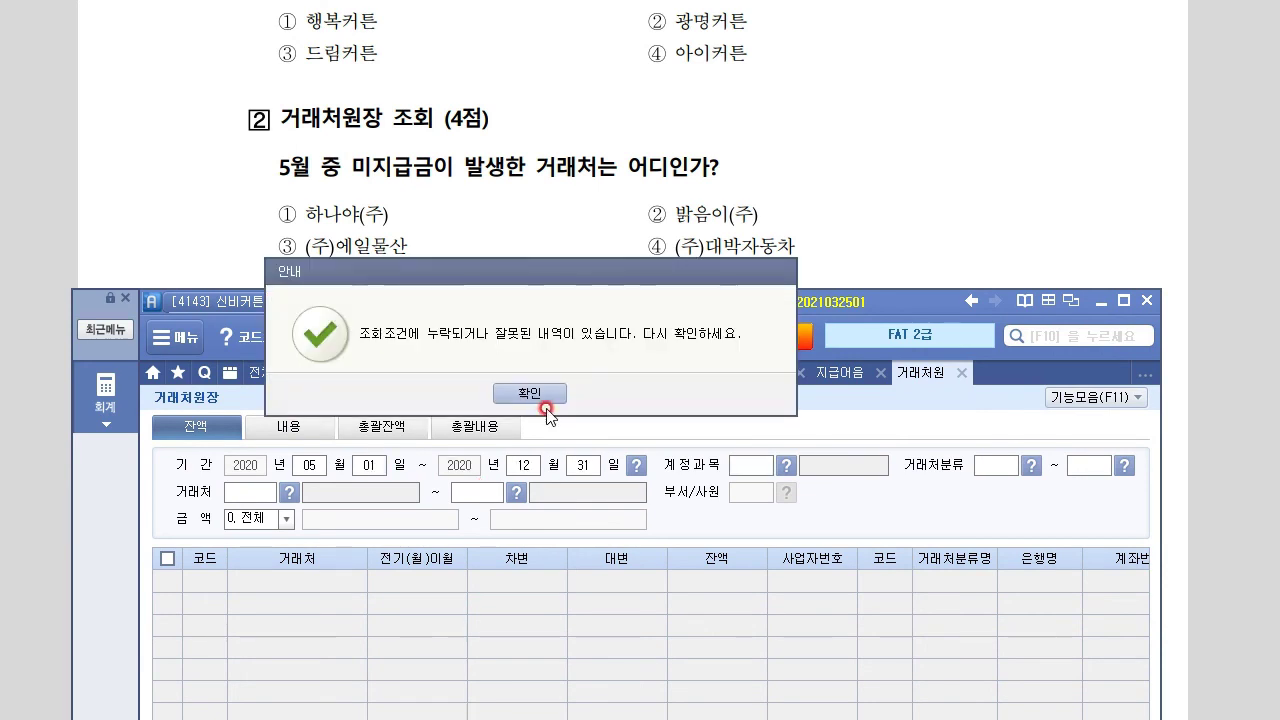
{"action": "left_click", "coordinate": [546, 402]}
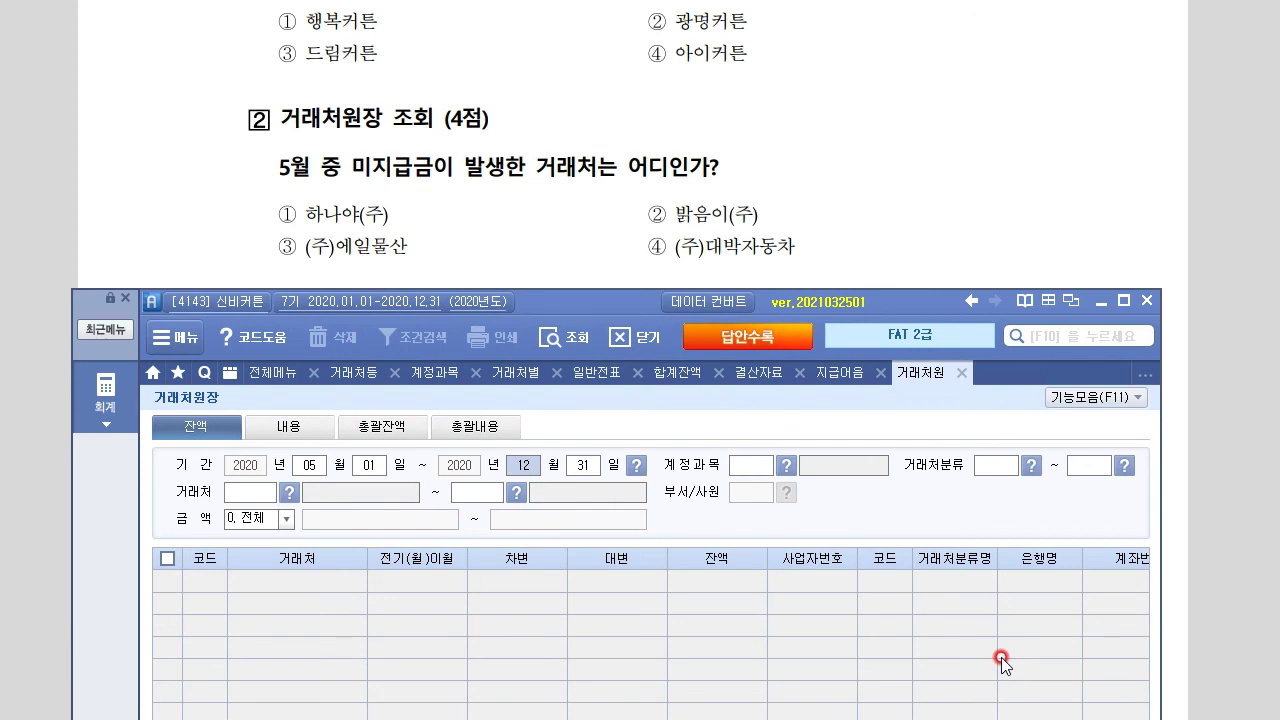
{"action": "type", "text": "5"}
{"action": "key", "text": "Return"}
{"action": "key", "text": "Return"}
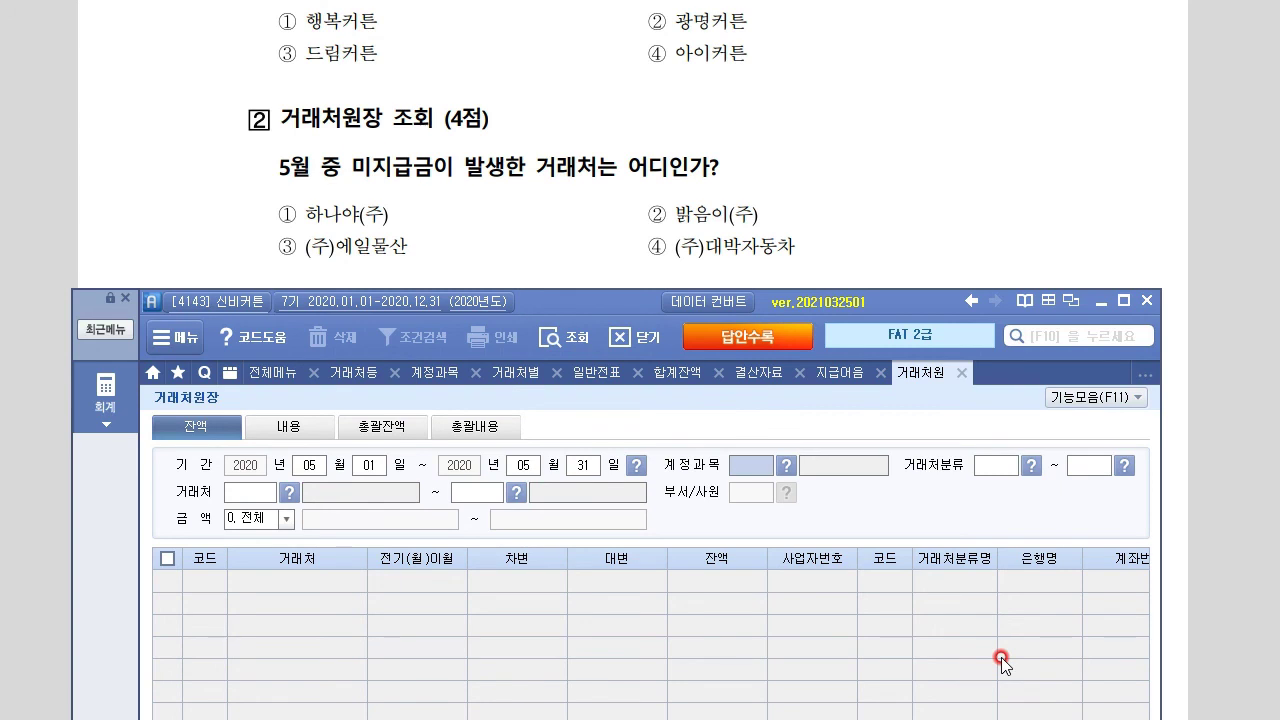
Choose account 253 미지급금 and check (주)대박자동차's 500,000 credit and balance
{"action": "key", "text": "F2"}
{"action": "type", "text": "미지급"}
{"action": "key", "text": "Return"}
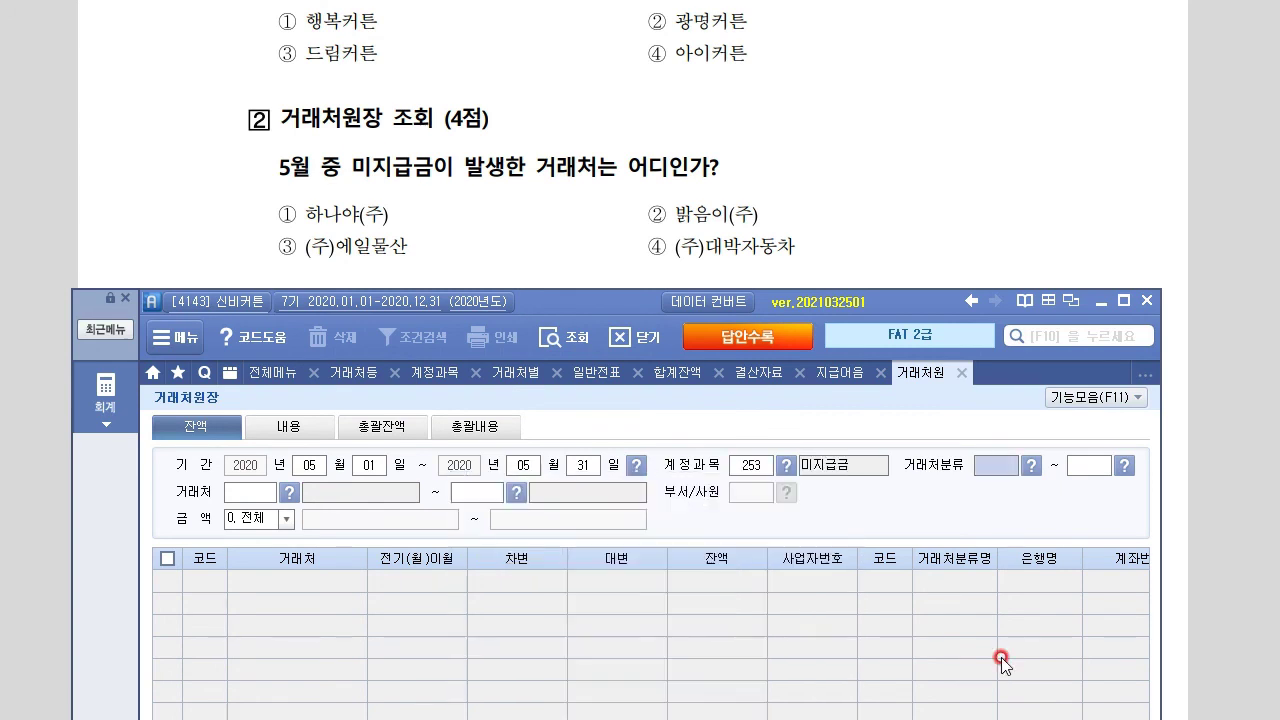
{"action": "key", "text": "Return"}
{"action": "key", "text": "Return"}
{"action": "key", "text": "Return"}
{"action": "key", "text": "Return"}
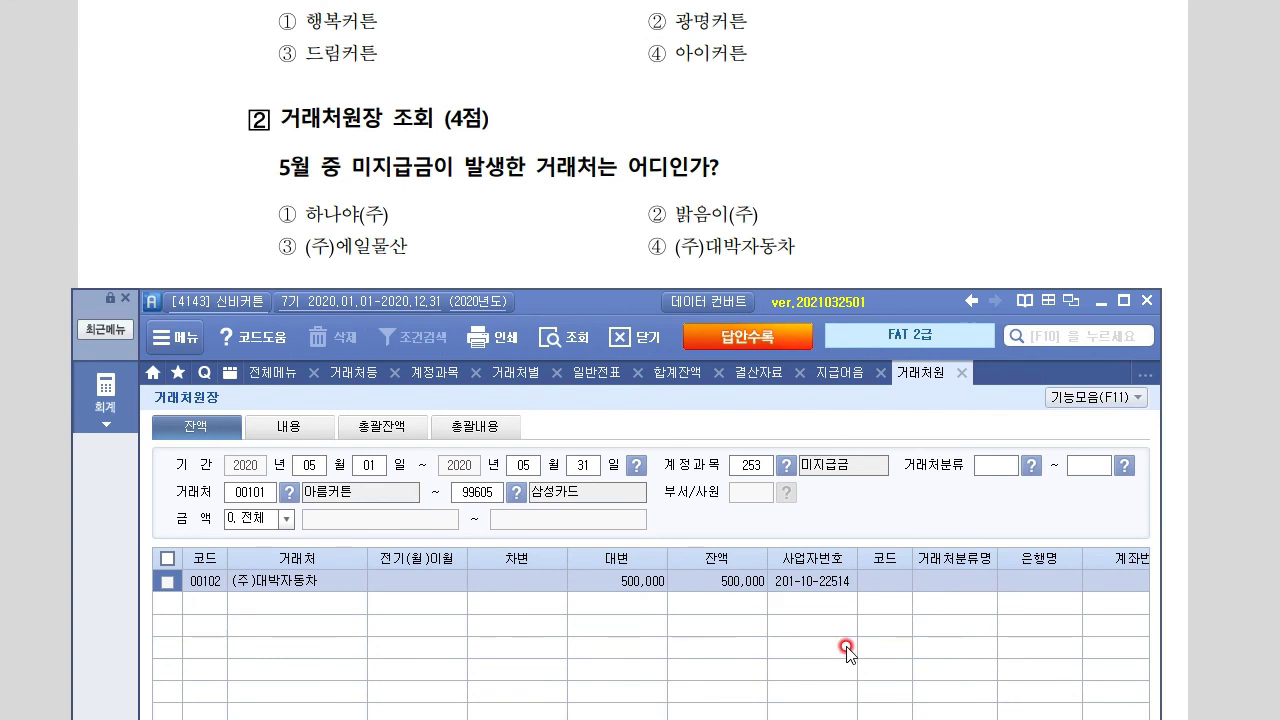
{"action": "left_click", "coordinate": [664, 582]}
{"action": "left_click", "coordinate": [734, 581]}
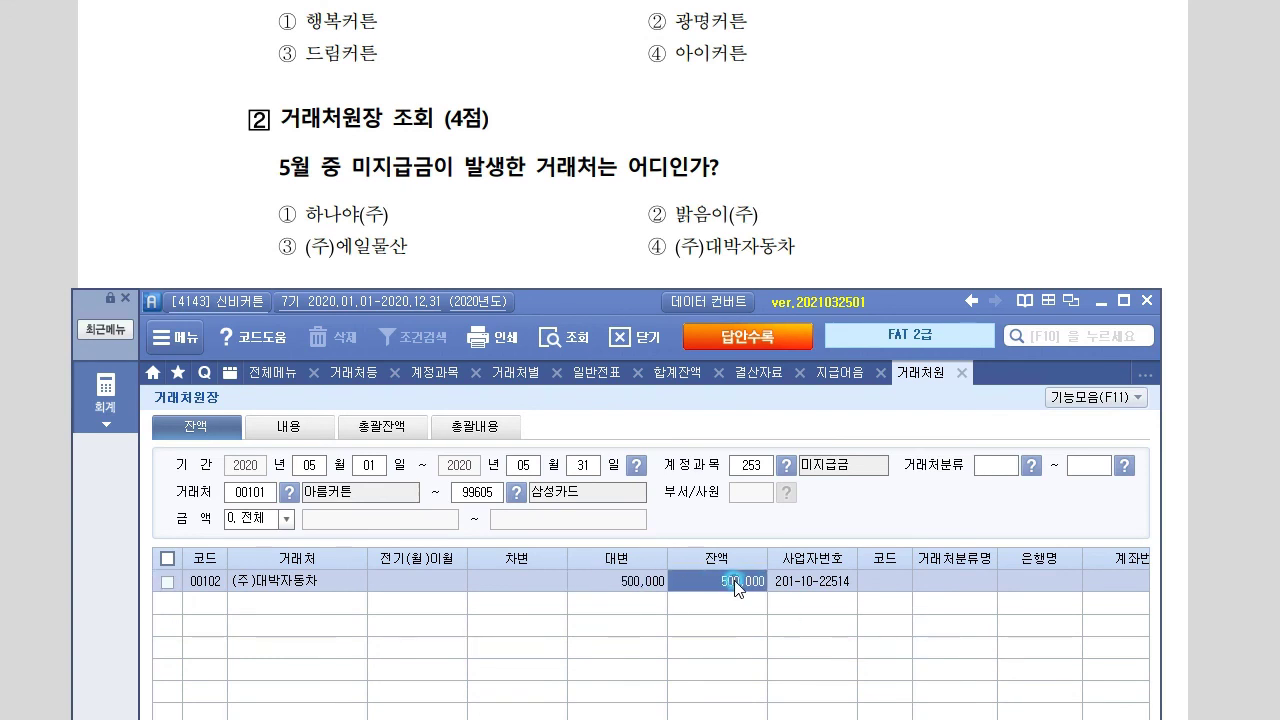
{"action": "left_click", "coordinate": [652, 582]}
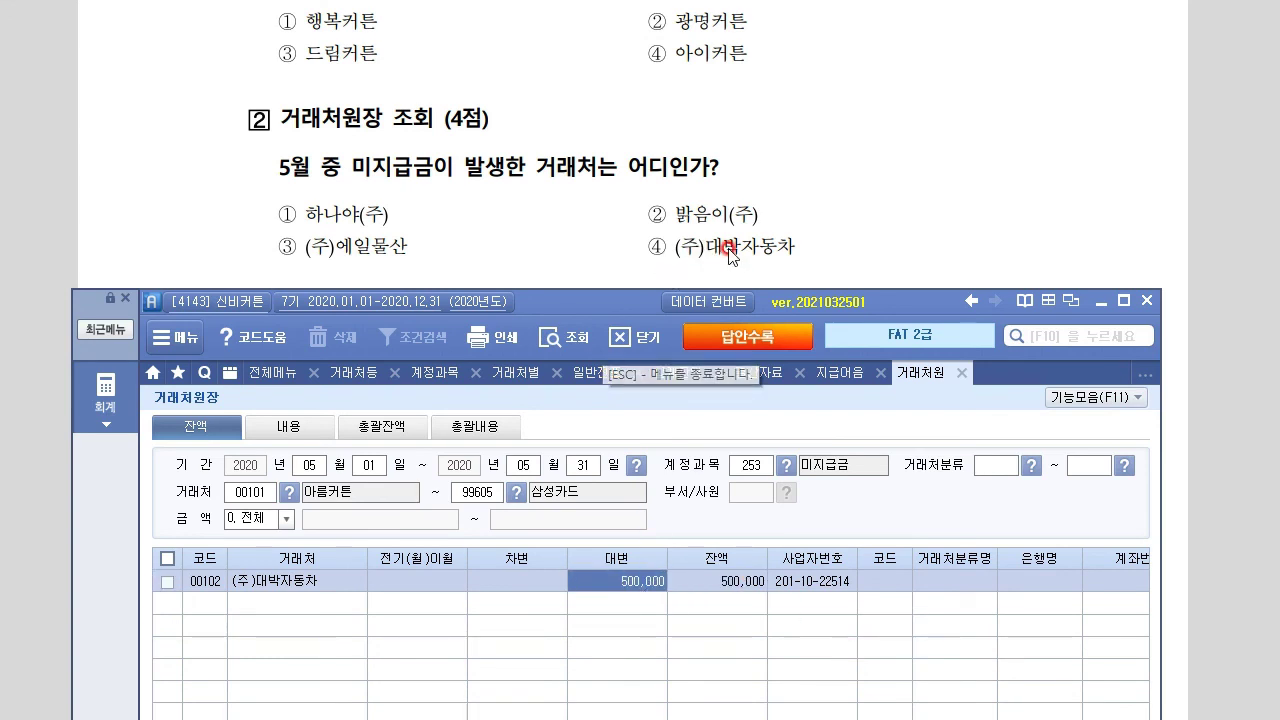
Read the next exam question and open the 일일자금명세 daily funds report
{"action": "left_click", "coordinate": [627, 249]}
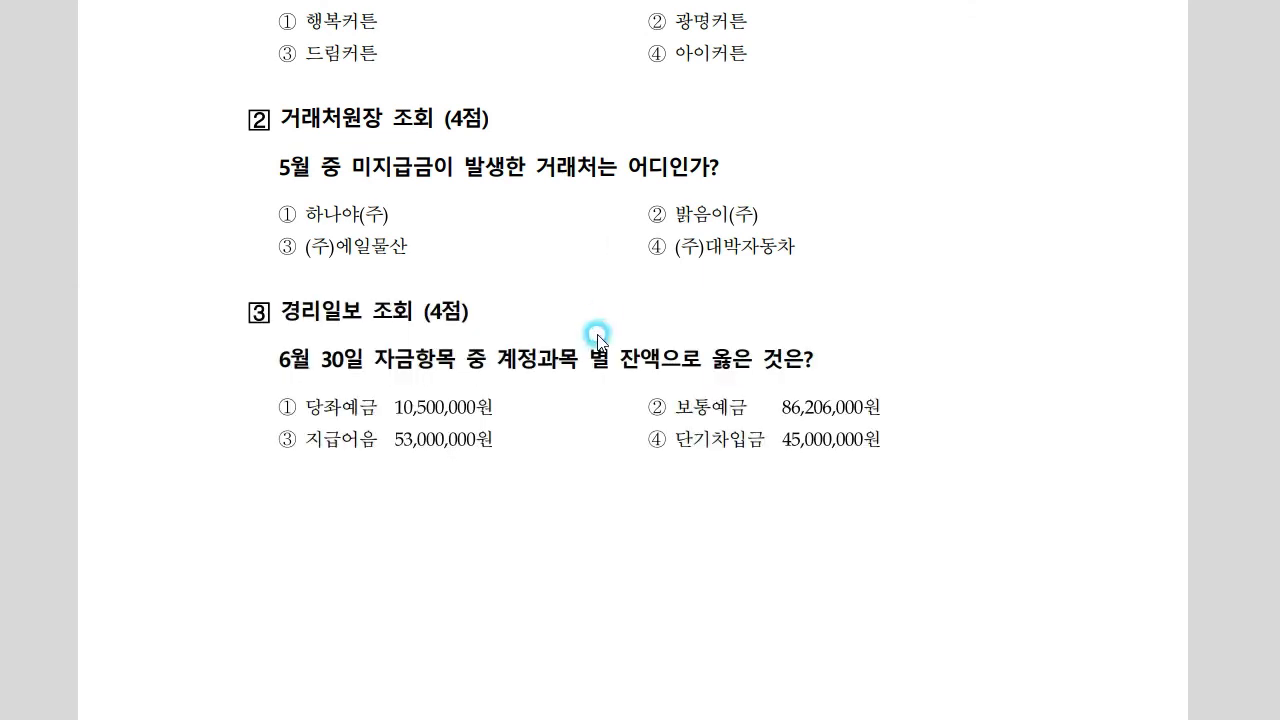
{"action": "scroll", "coordinate": [597, 336], "scroll_direction": "down", "scroll_amount": 5}
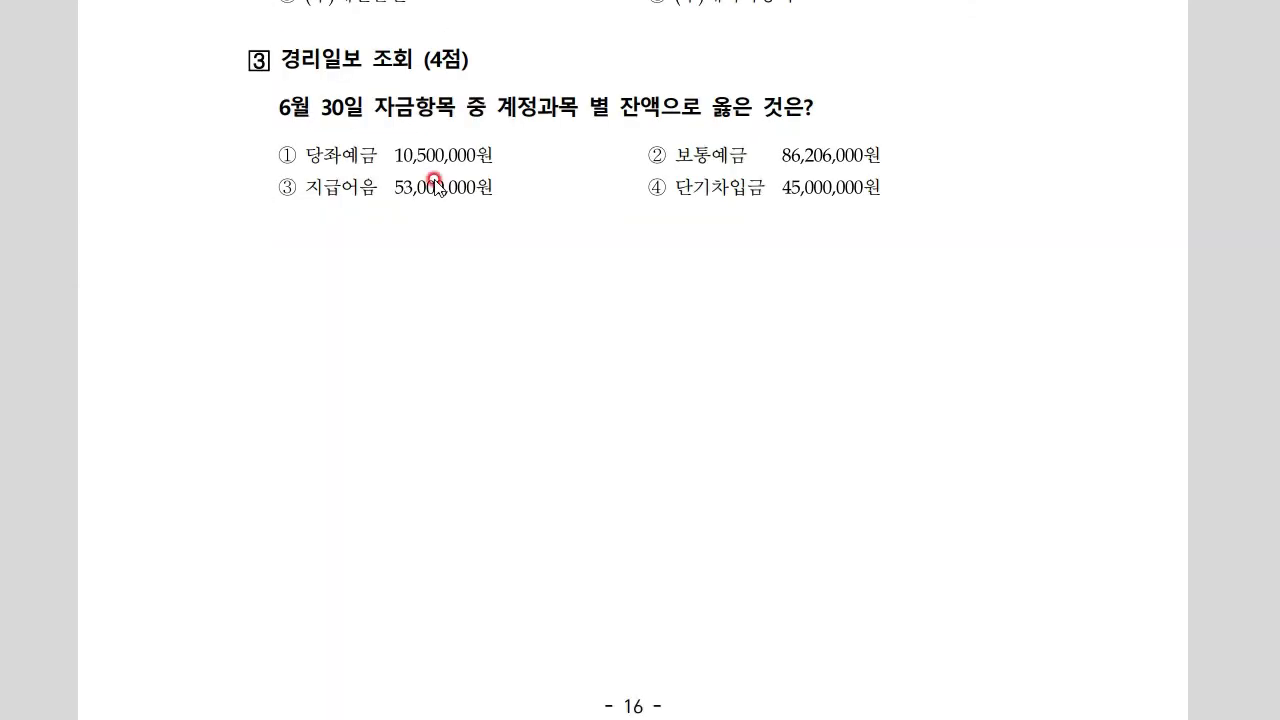
{"action": "key", "text": "alt+Tab"}
{"action": "left_click", "coordinate": [108, 393]}
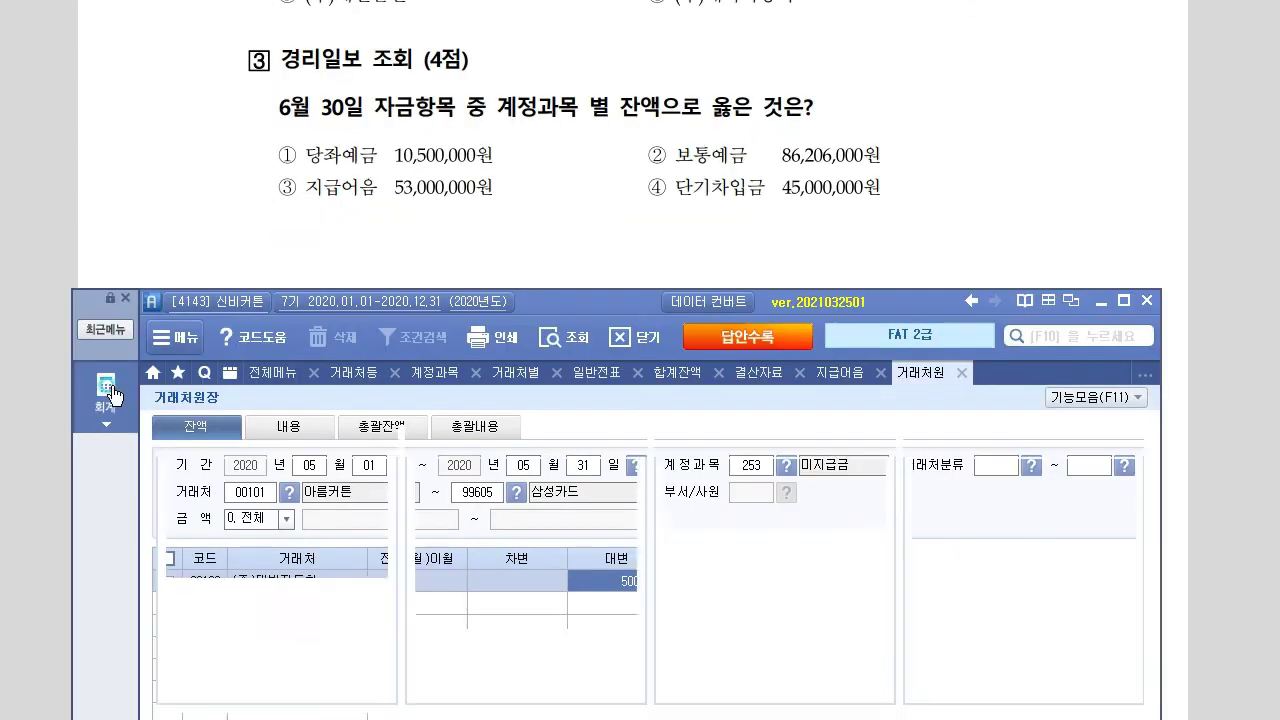
{"action": "left_click", "coordinate": [1040, 470]}
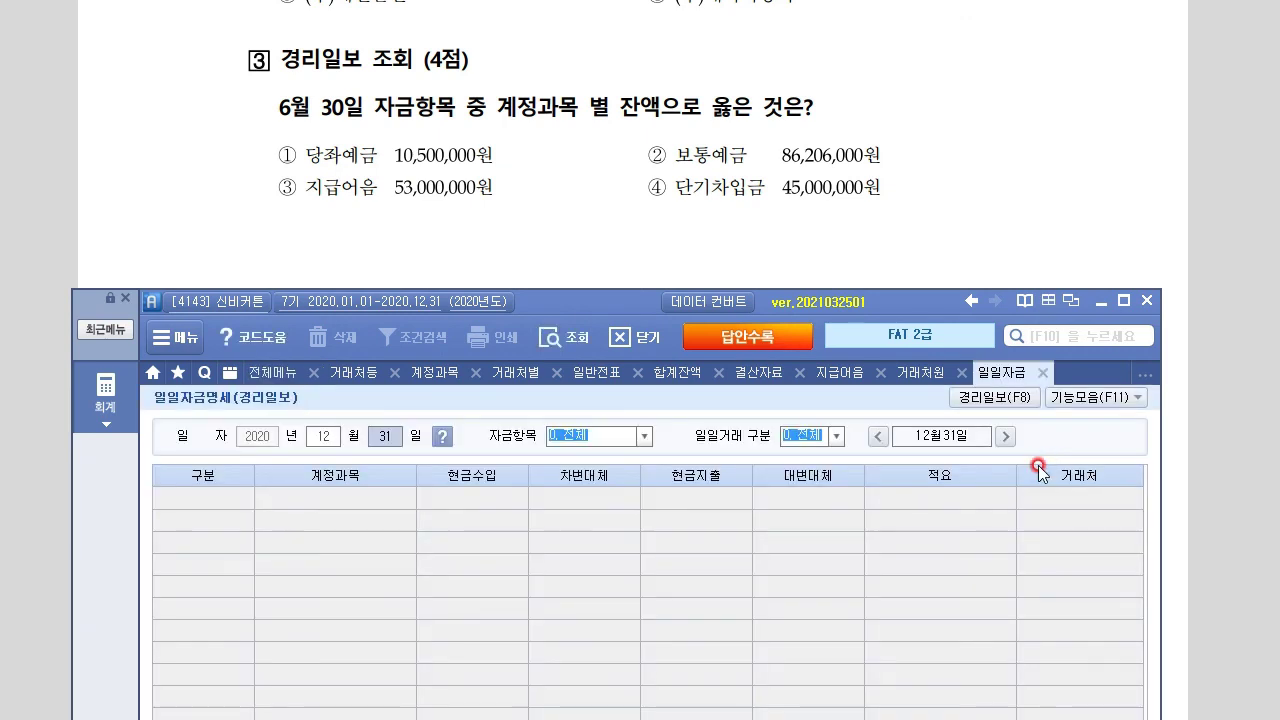
Query 30 June 2020 with 자금항목 set to 0. 전체
{"action": "key", "text": "Left"}
{"action": "type", "text": "0630"}
{"action": "key", "text": "Escape"}
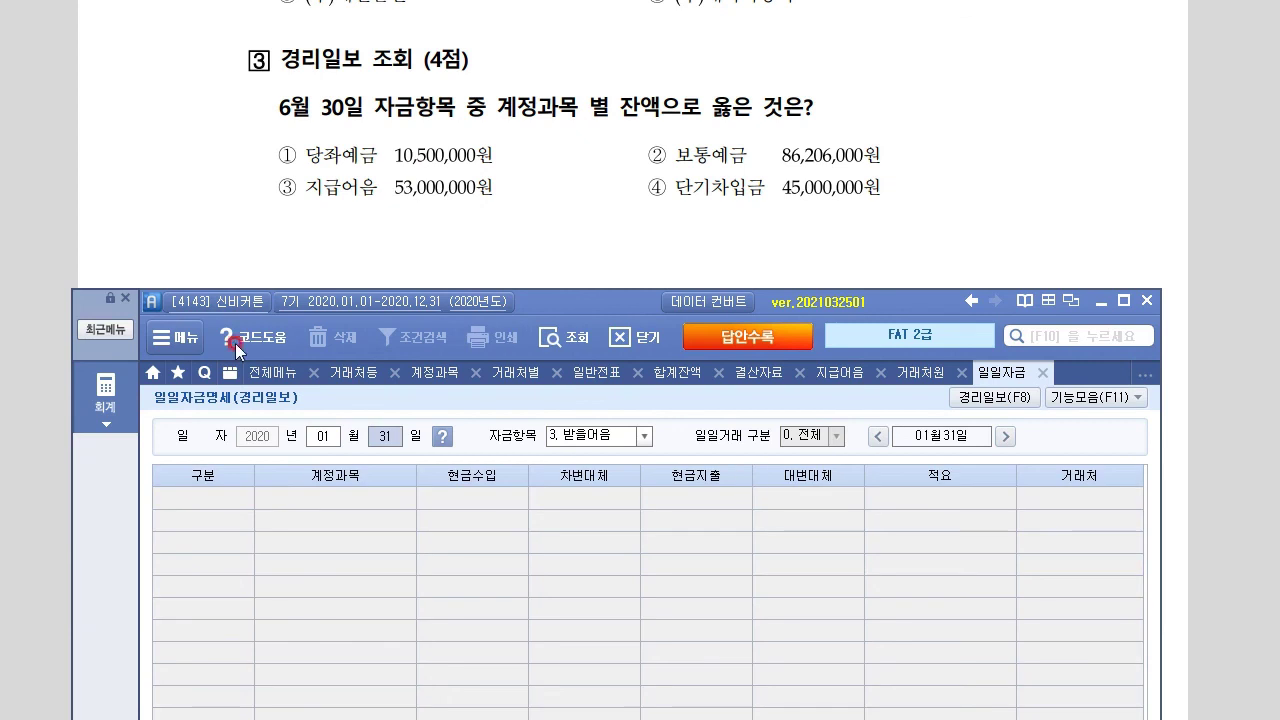
{"action": "left_click", "coordinate": [323, 436]}
{"action": "type", "text": "06월30"}
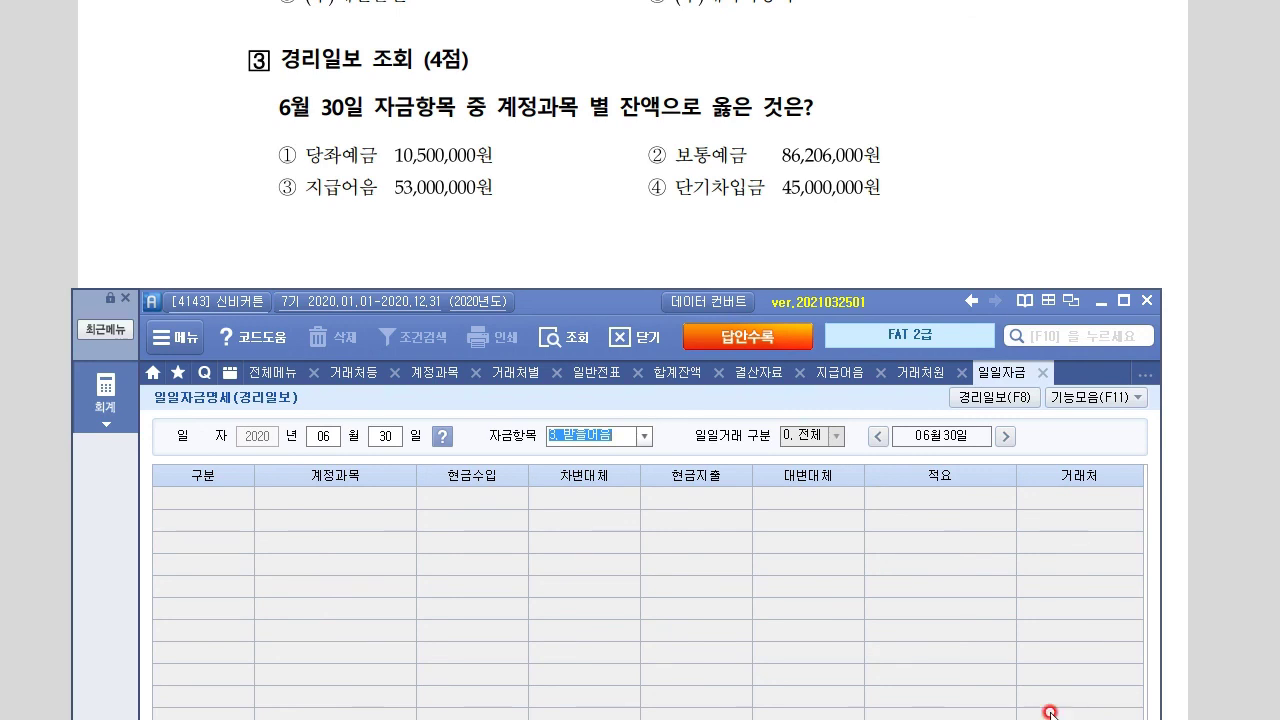
{"action": "left_click", "coordinate": [645, 437]}
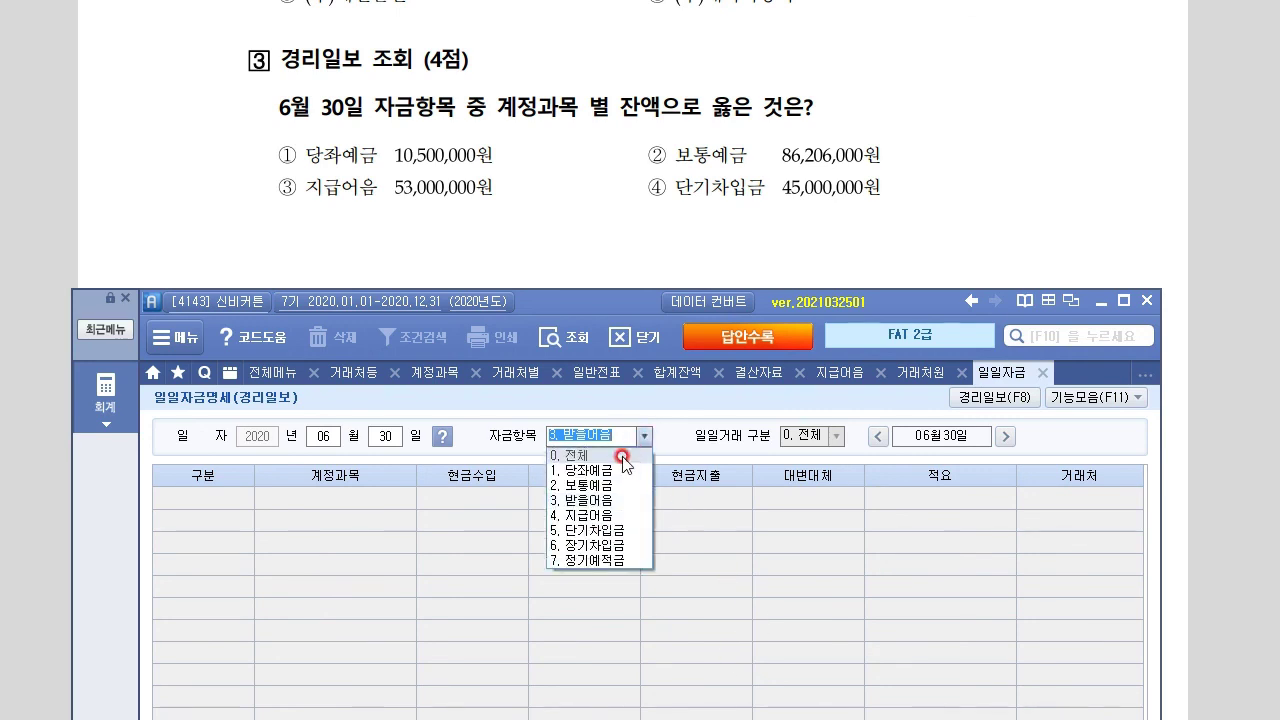
{"action": "left_click", "coordinate": [620, 452]}
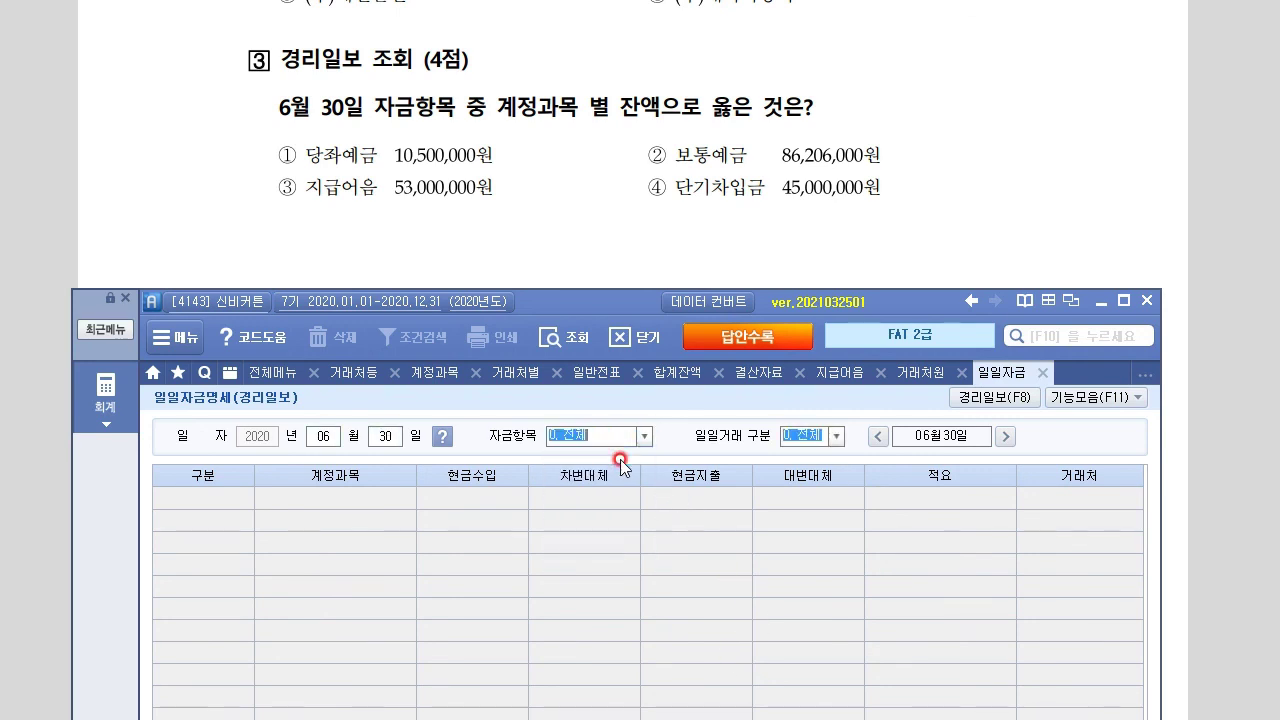
{"action": "key", "text": "Return"}
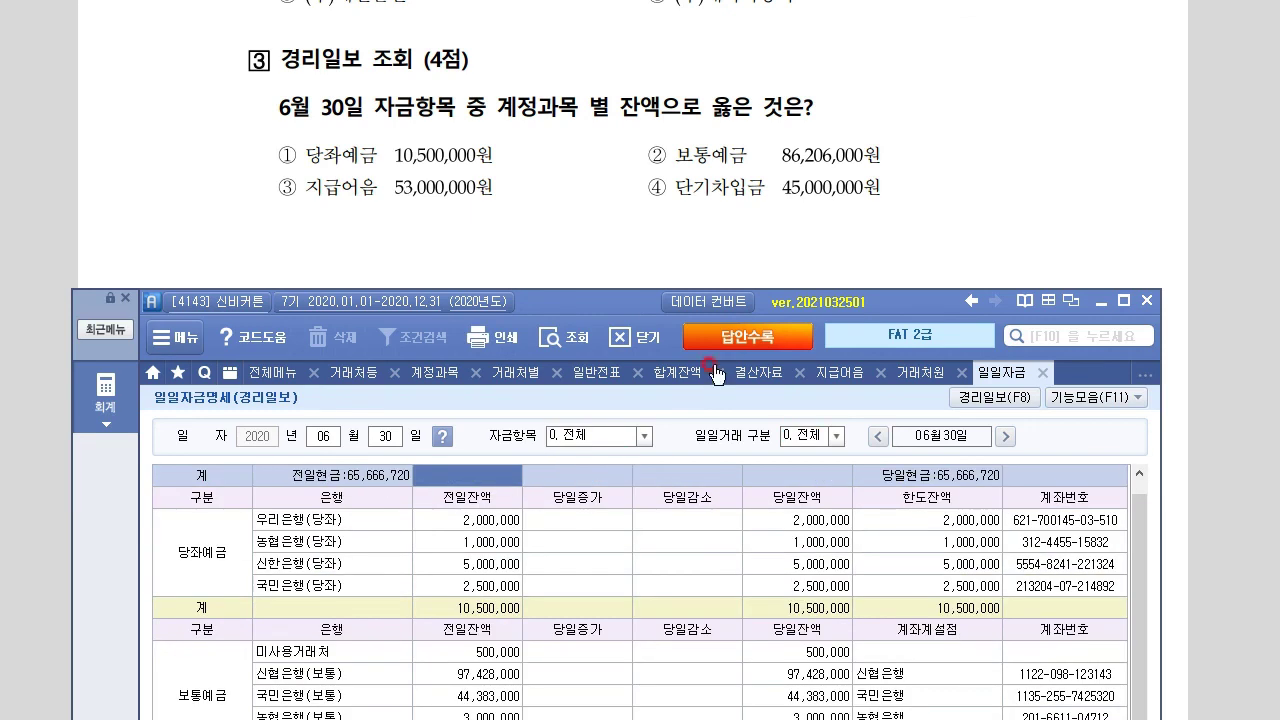
Check the 당좌예금 10,500,000, 보통예금 217,011,000, total funds and 단기차입금 balances
{"action": "left_click_drag", "start_coordinate": [600, 303], "coordinate": [604, 236]}
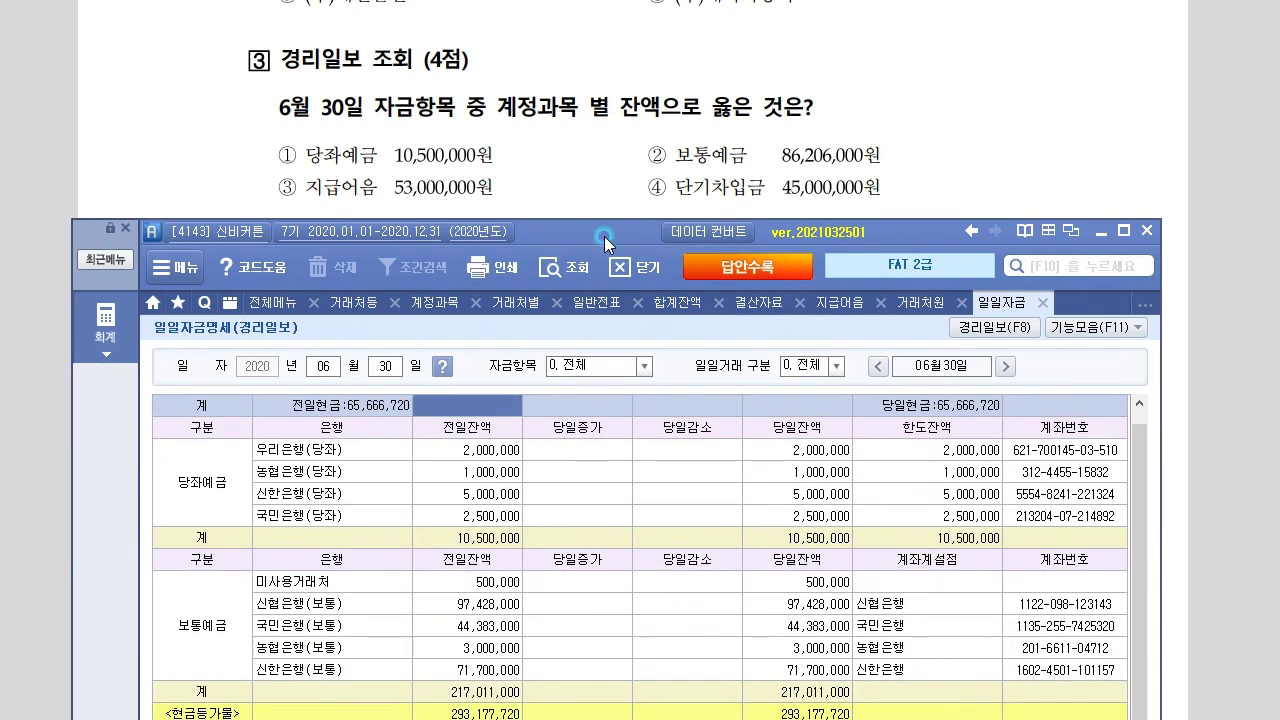
{"action": "left_click", "coordinate": [249, 536]}
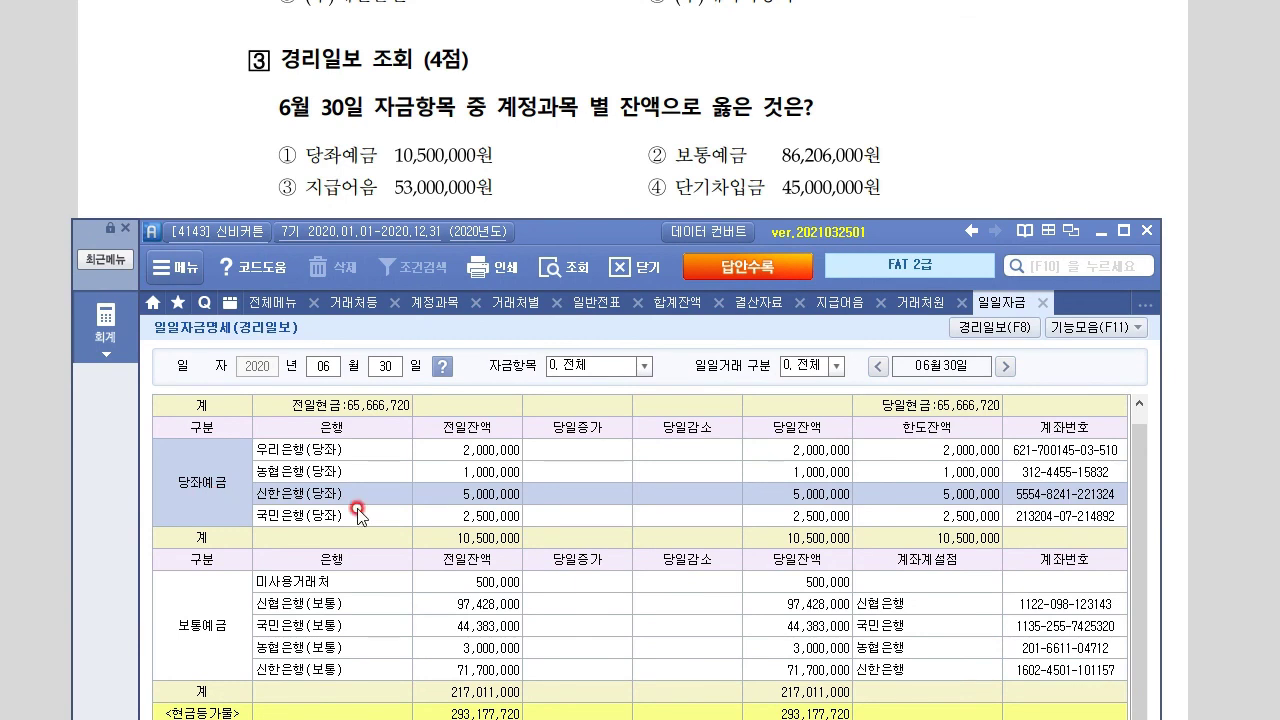
{"action": "left_click", "coordinate": [959, 538]}
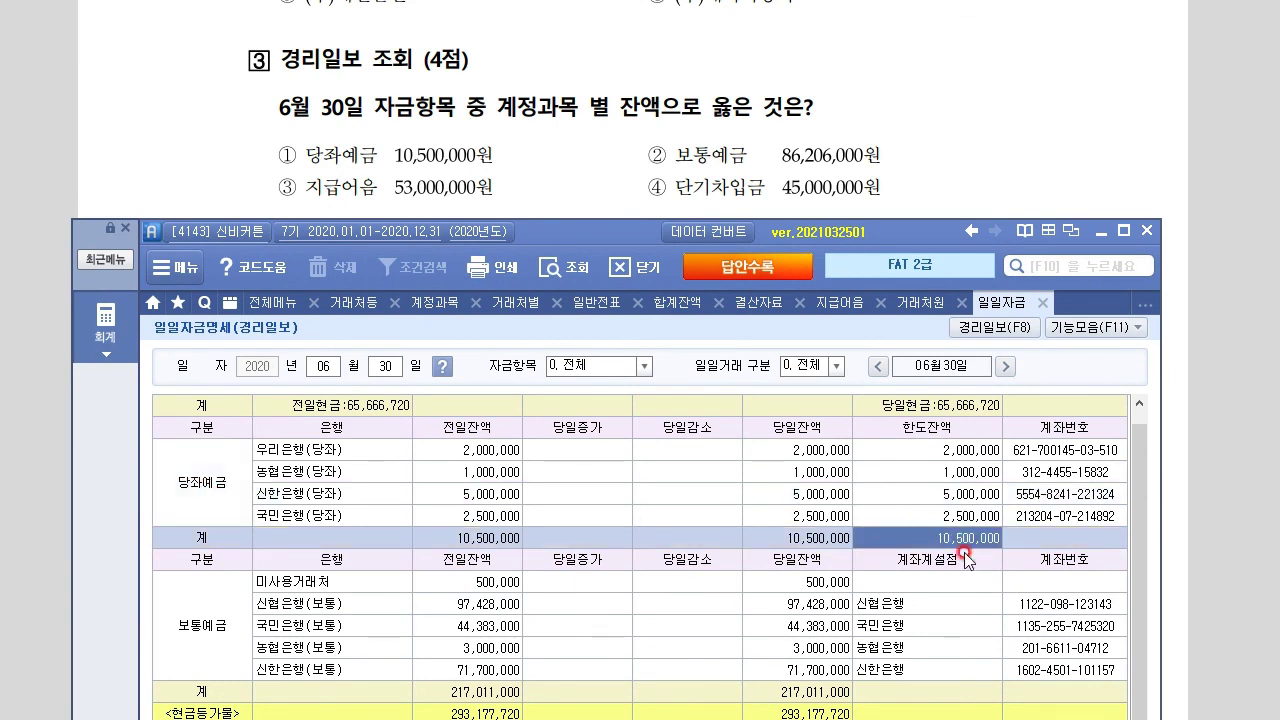
{"action": "left_click", "coordinate": [457, 538]}
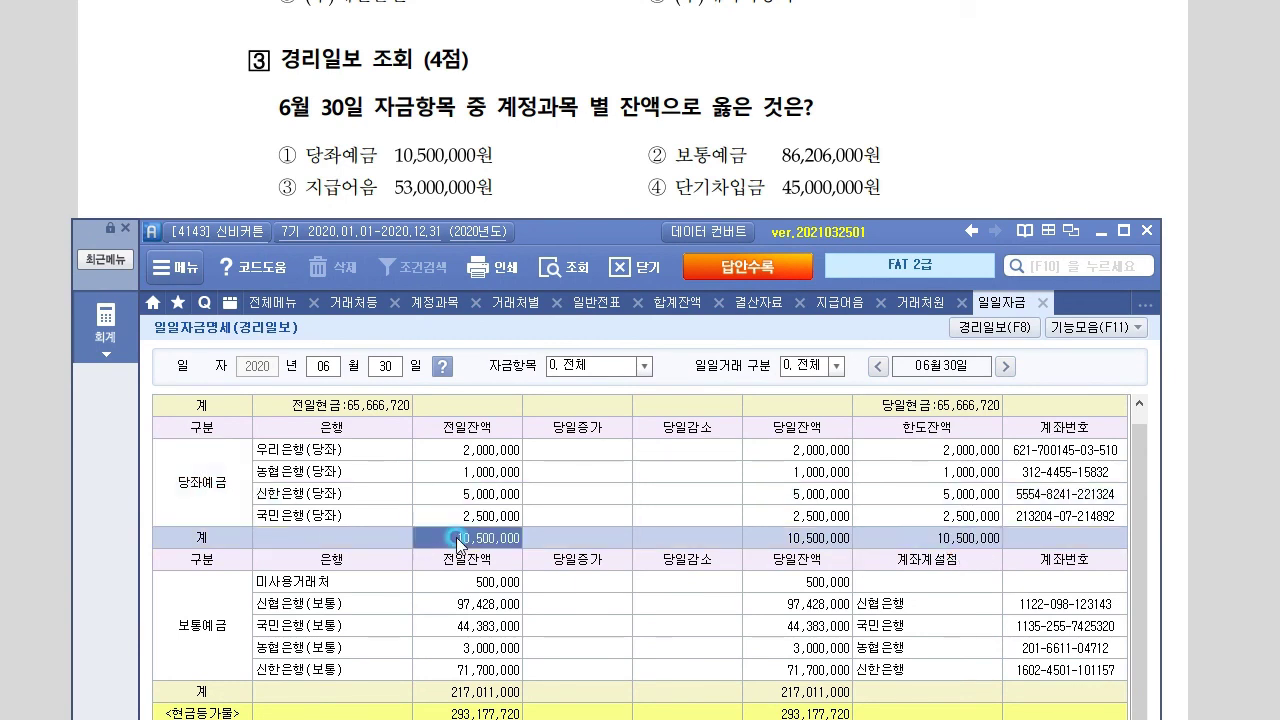
{"action": "left_click", "coordinate": [808, 540]}
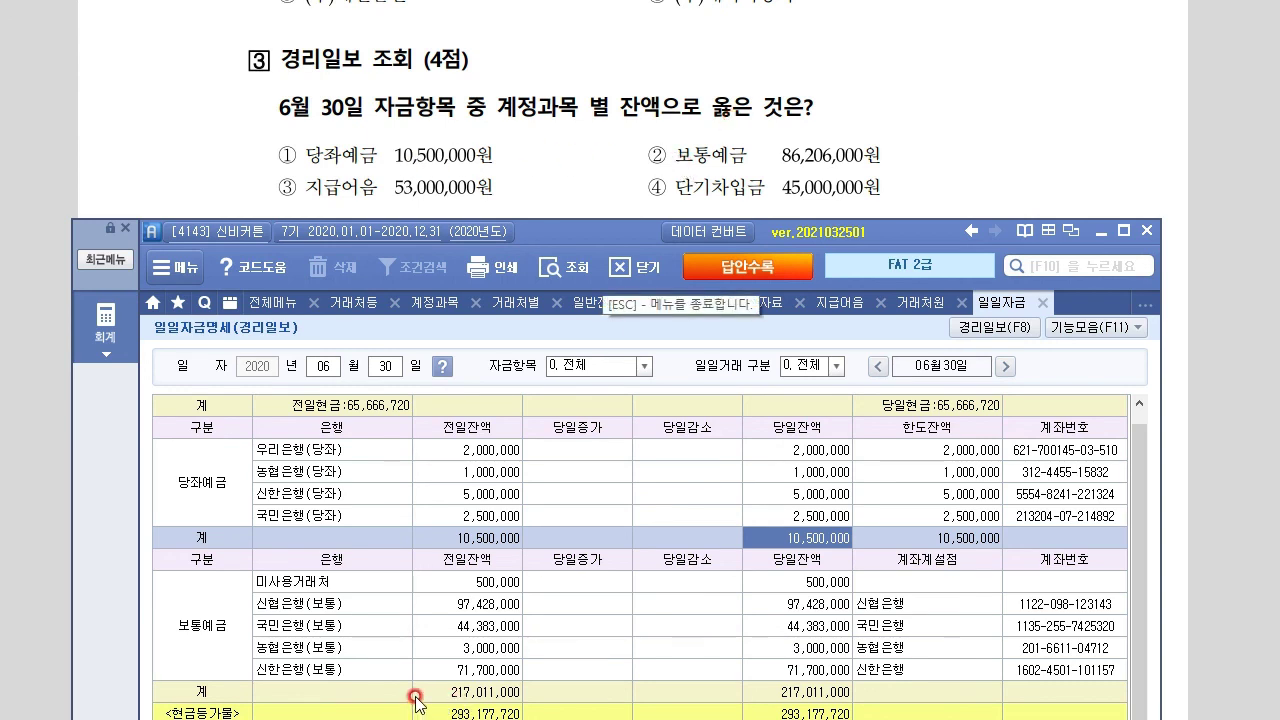
{"action": "left_click", "coordinate": [826, 692]}
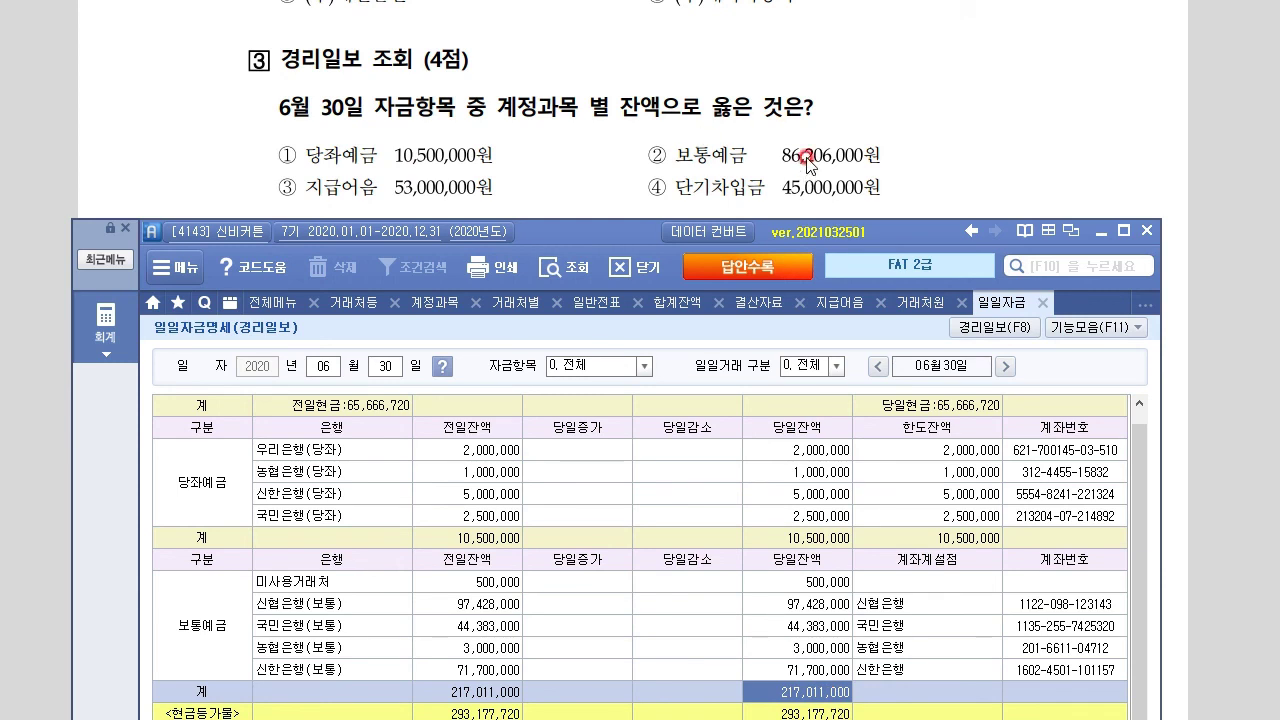
{"action": "scroll", "coordinate": [445, 560], "scroll_direction": "down", "scroll_amount": 4}
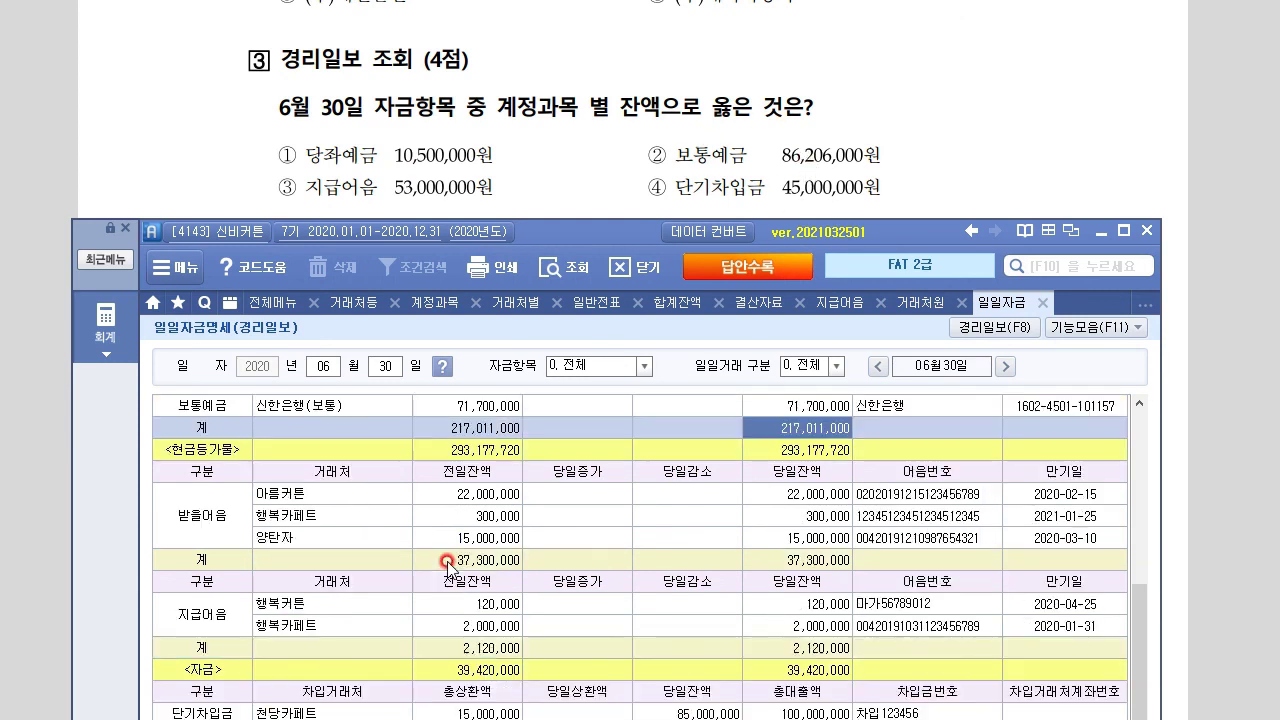
{"action": "left_click", "coordinate": [828, 672]}
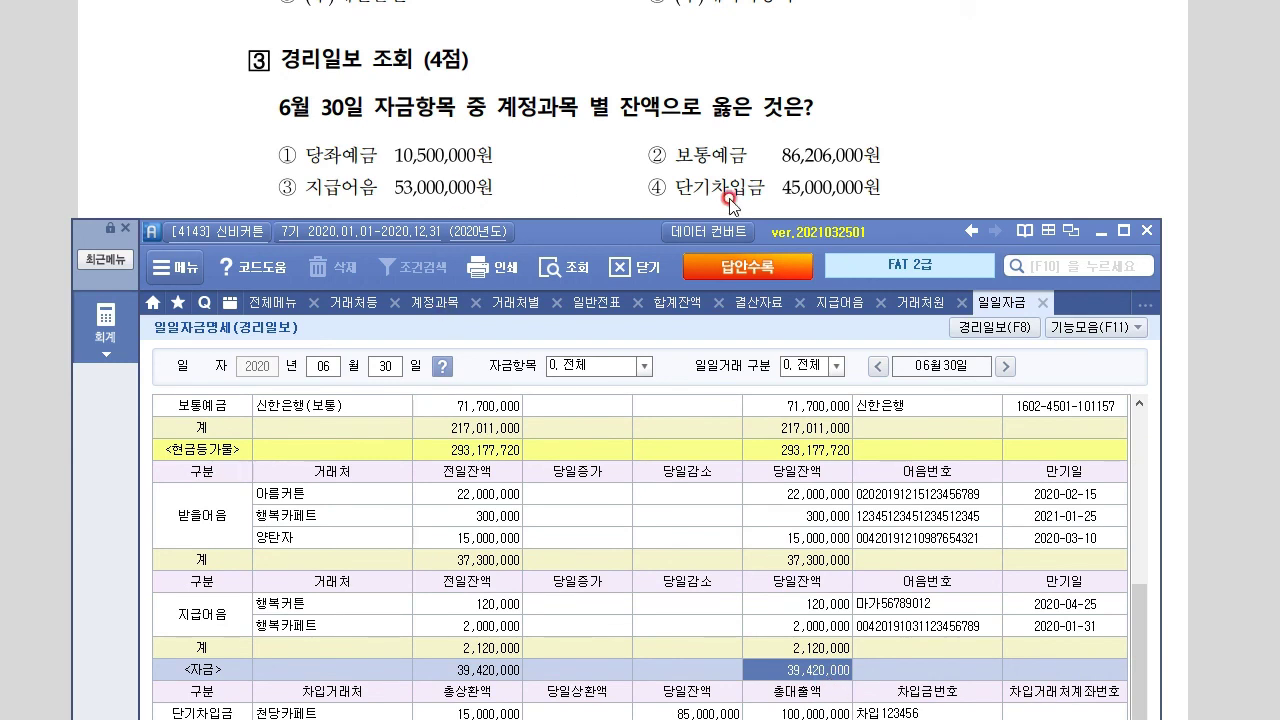
{"action": "left_click", "coordinate": [828, 713]}
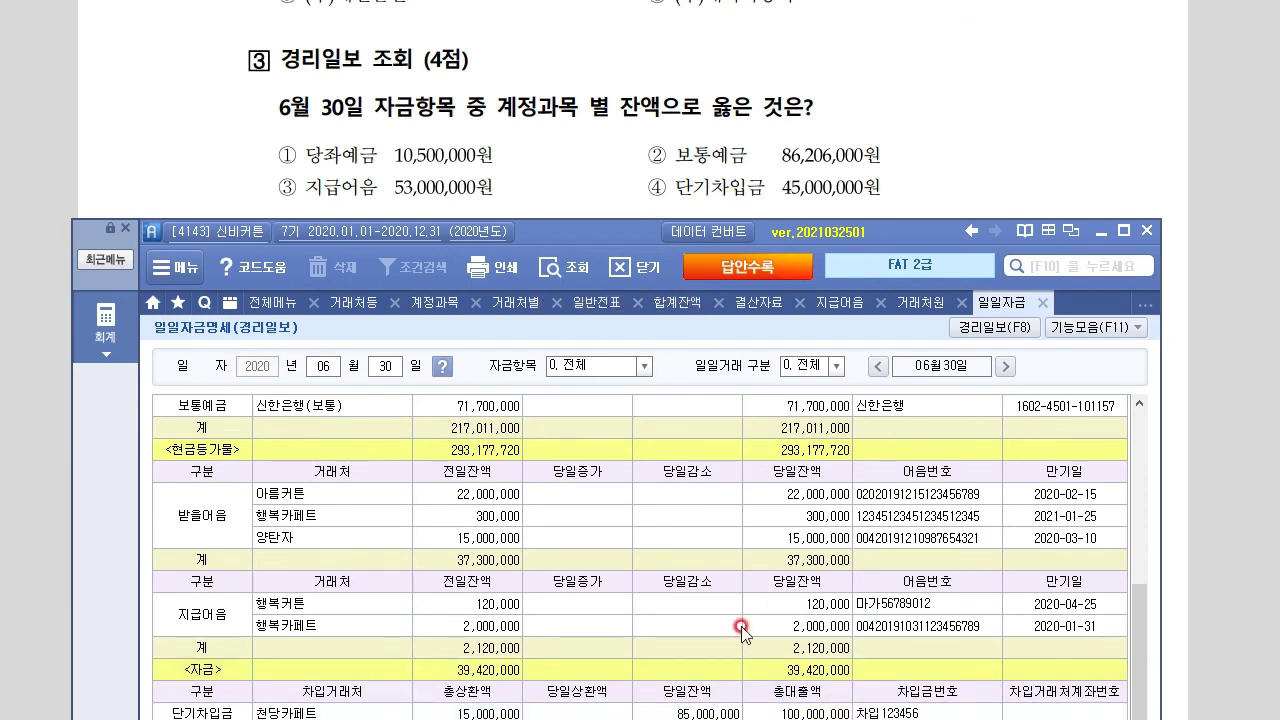
{"action": "left_click_drag", "start_coordinate": [588, 227], "coordinate": [595, 204]}
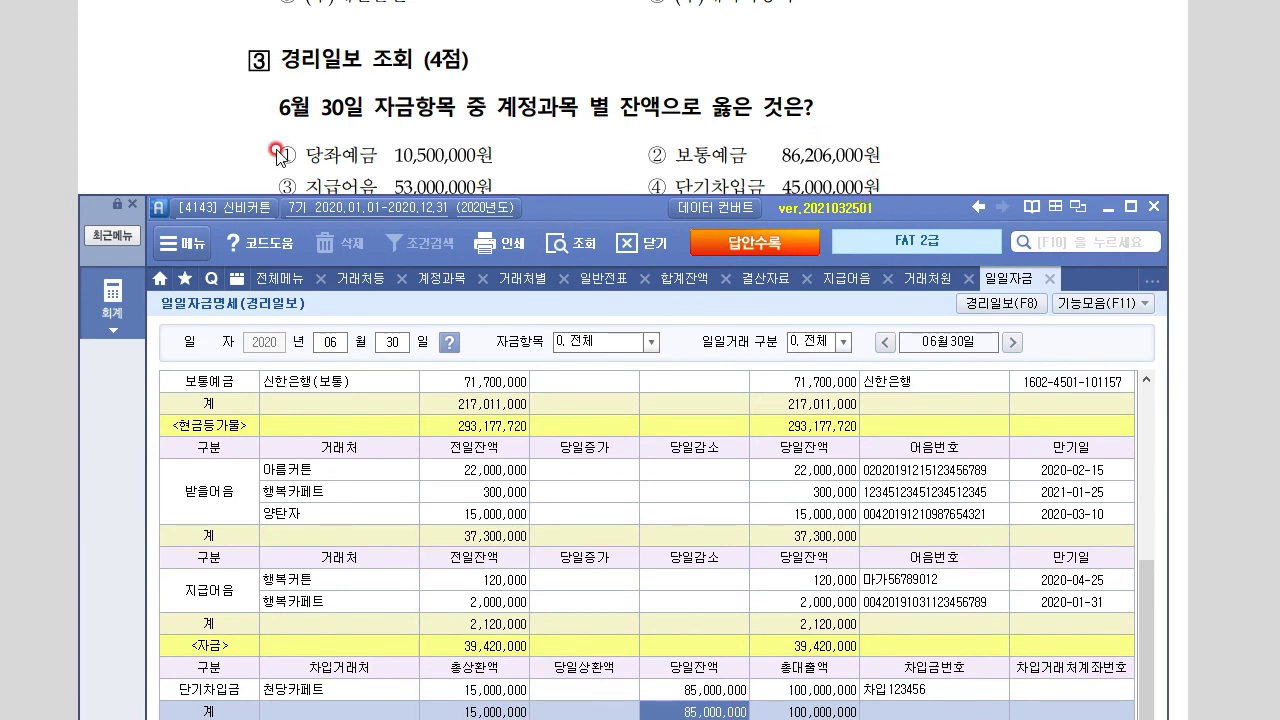
Compare against the exam's answer choices, then open the tab context menu in Smart A
{"action": "left_click_drag", "start_coordinate": [277, 154], "coordinate": [425, 185]}
{"action": "left_click", "coordinate": [455, 155]}
{"action": "right_click", "coordinate": [556, 697]}
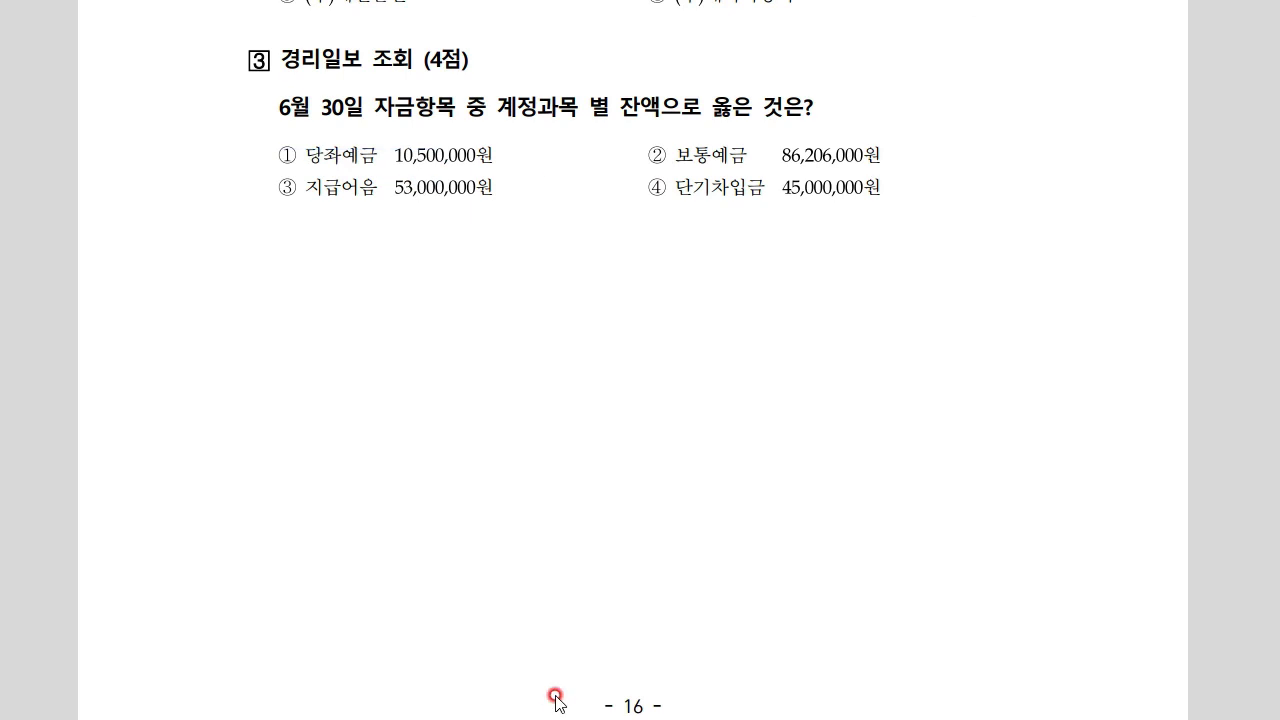
{"action": "left_click", "coordinate": [627, 394]}
{"action": "key", "text": "alt+Tab"}
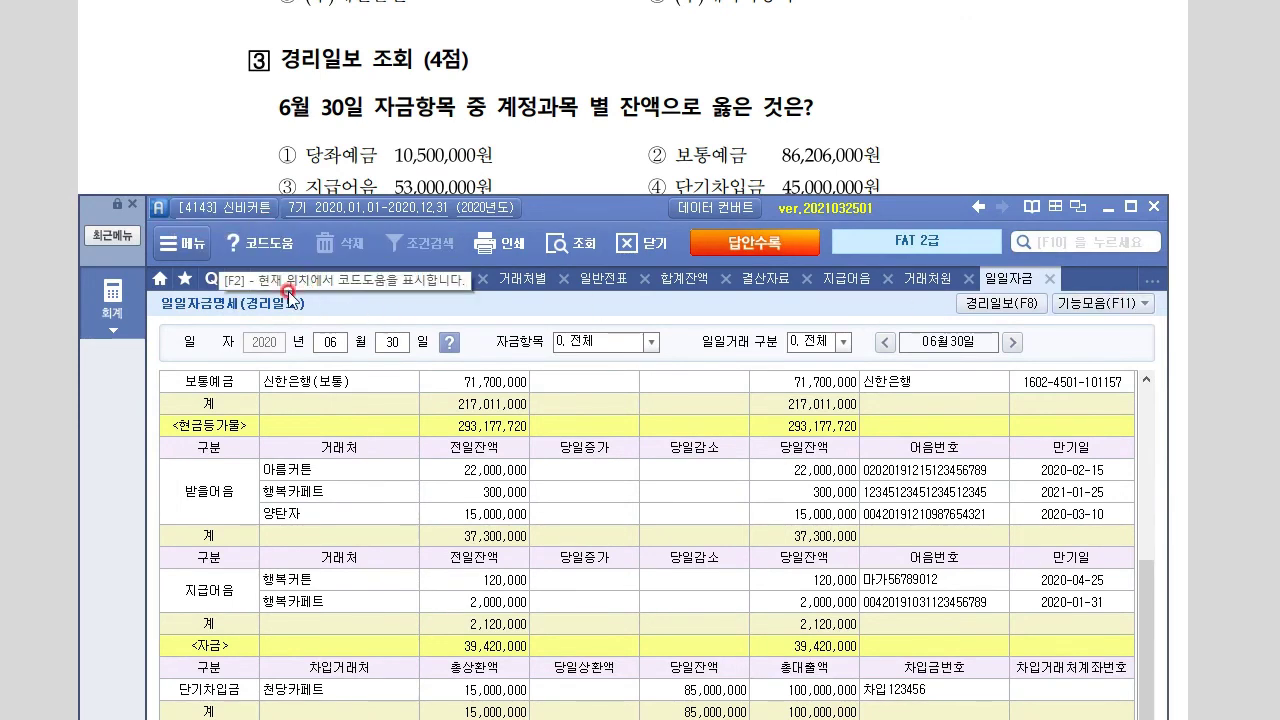
{"action": "right_click", "coordinate": [288, 288]}
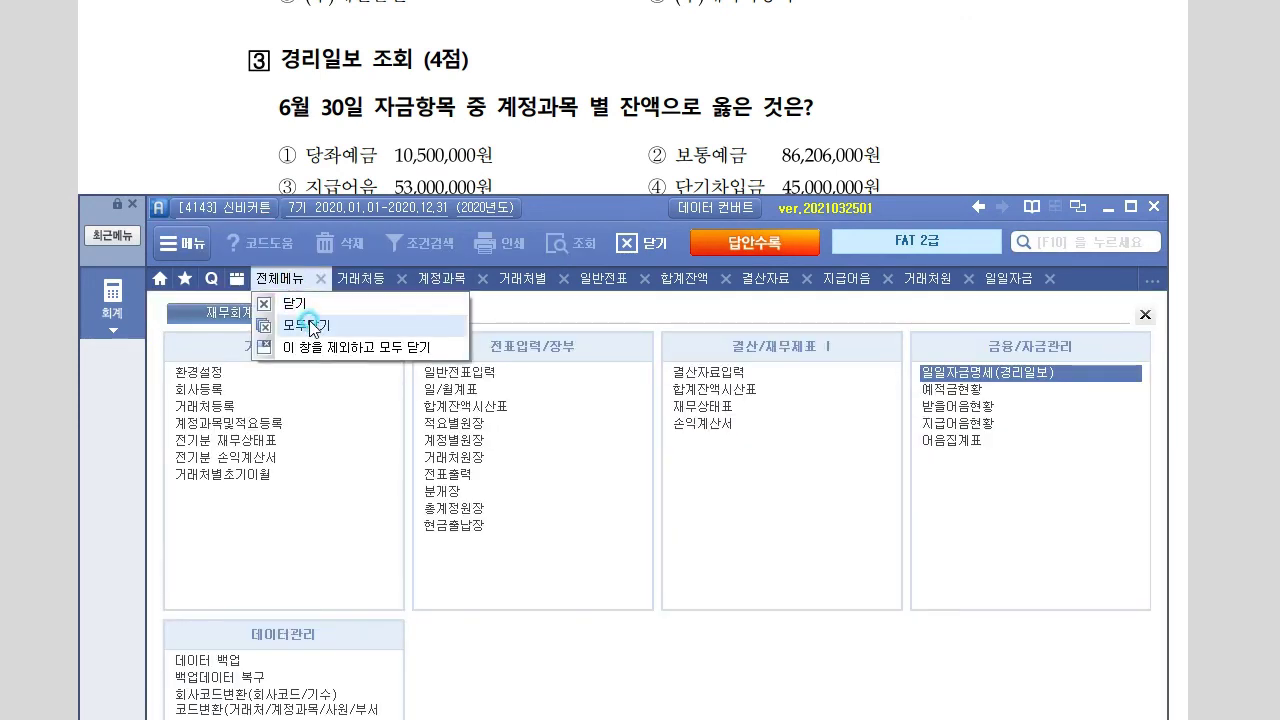
Use 모두닫기, close the 거래처별초기이월 tab, and move the window to the top
{"action": "left_click", "coordinate": [308, 324]}
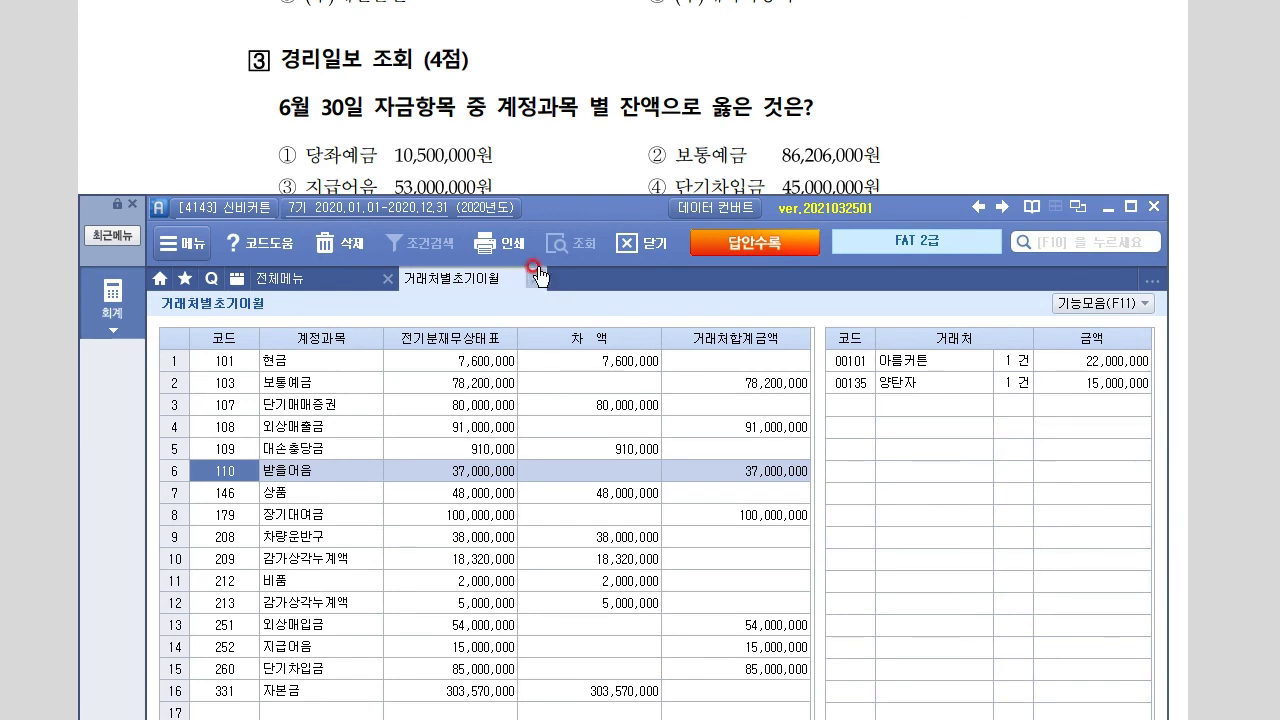
{"action": "left_click", "coordinate": [536, 279]}
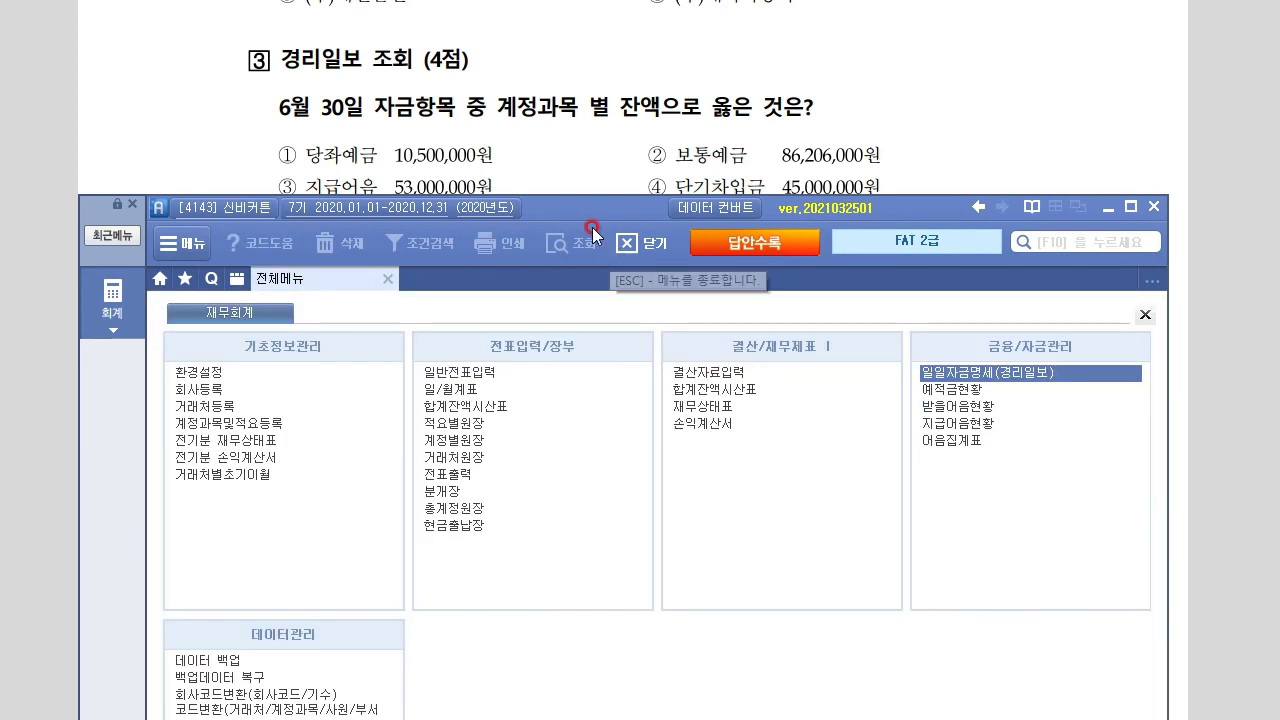
{"action": "left_click_drag", "start_coordinate": [626, 210], "coordinate": [631, 35]}
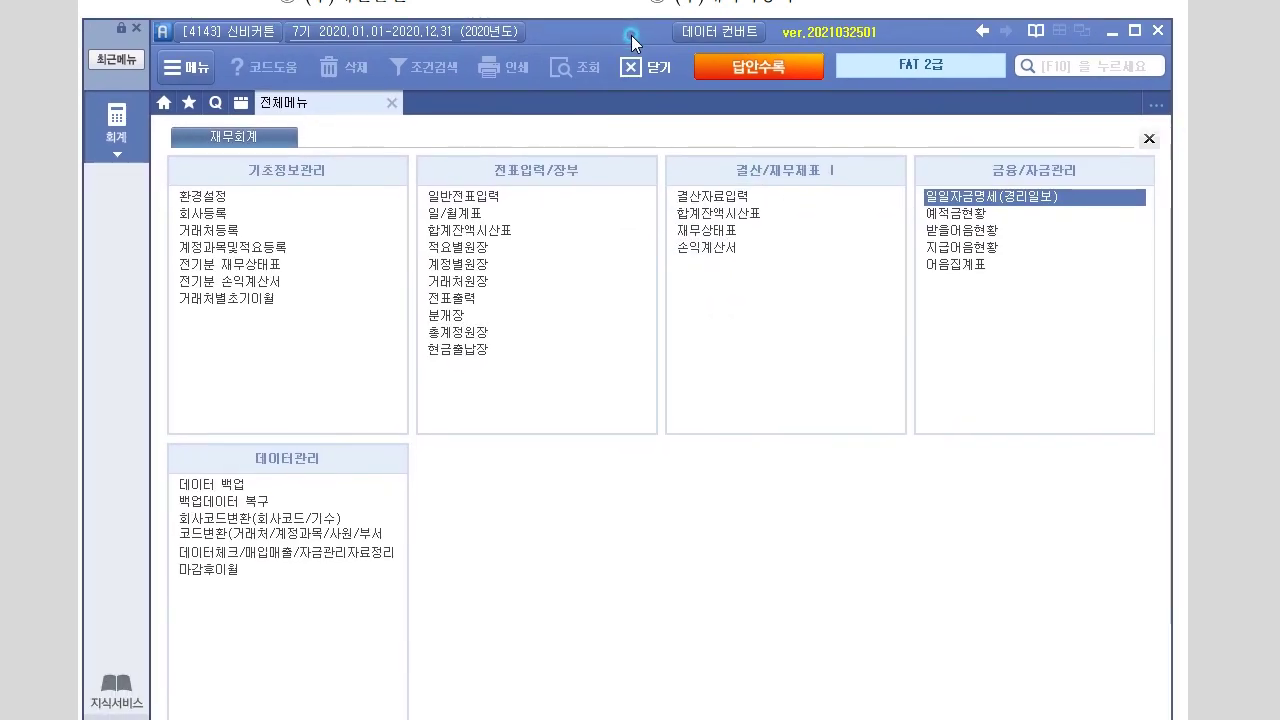
{"action": "left_click", "coordinate": [631, 35]}
On the answer sheet, mark practical answers ① for question 1, ④ for question 2 and ① for question 3
{"action": "left_click", "coordinate": [758, 66]}
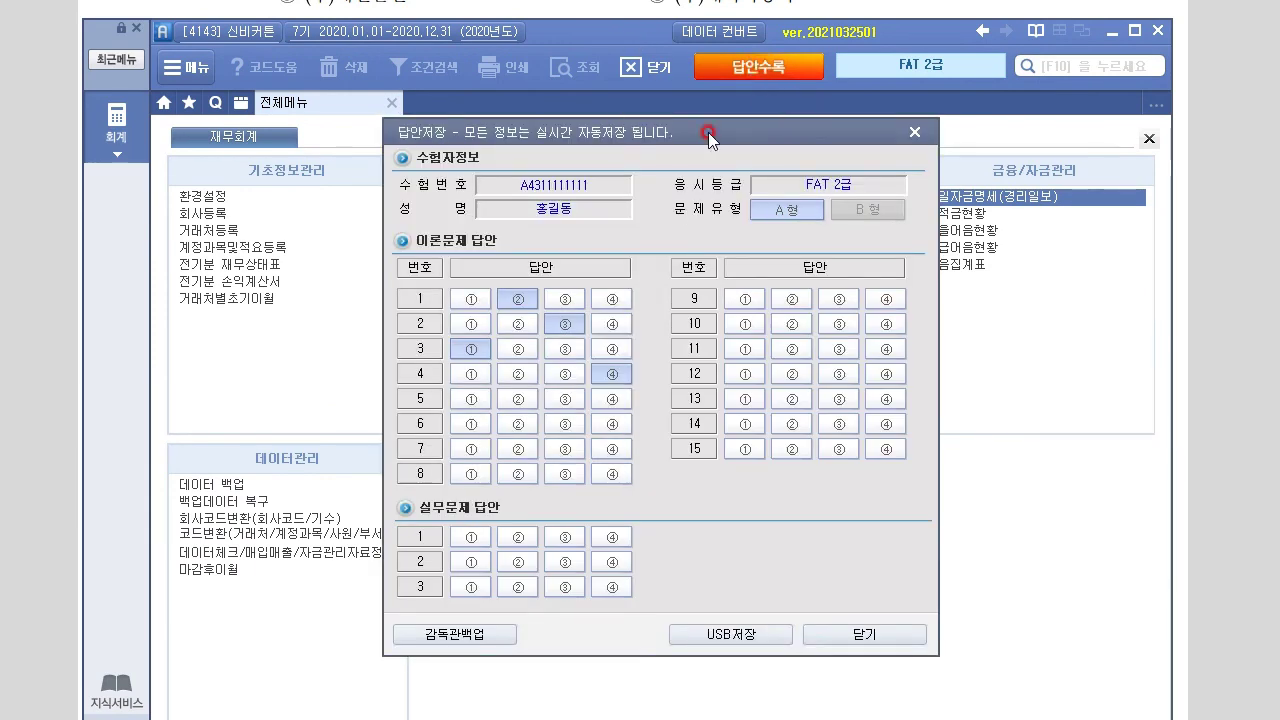
{"action": "left_click", "coordinate": [484, 545]}
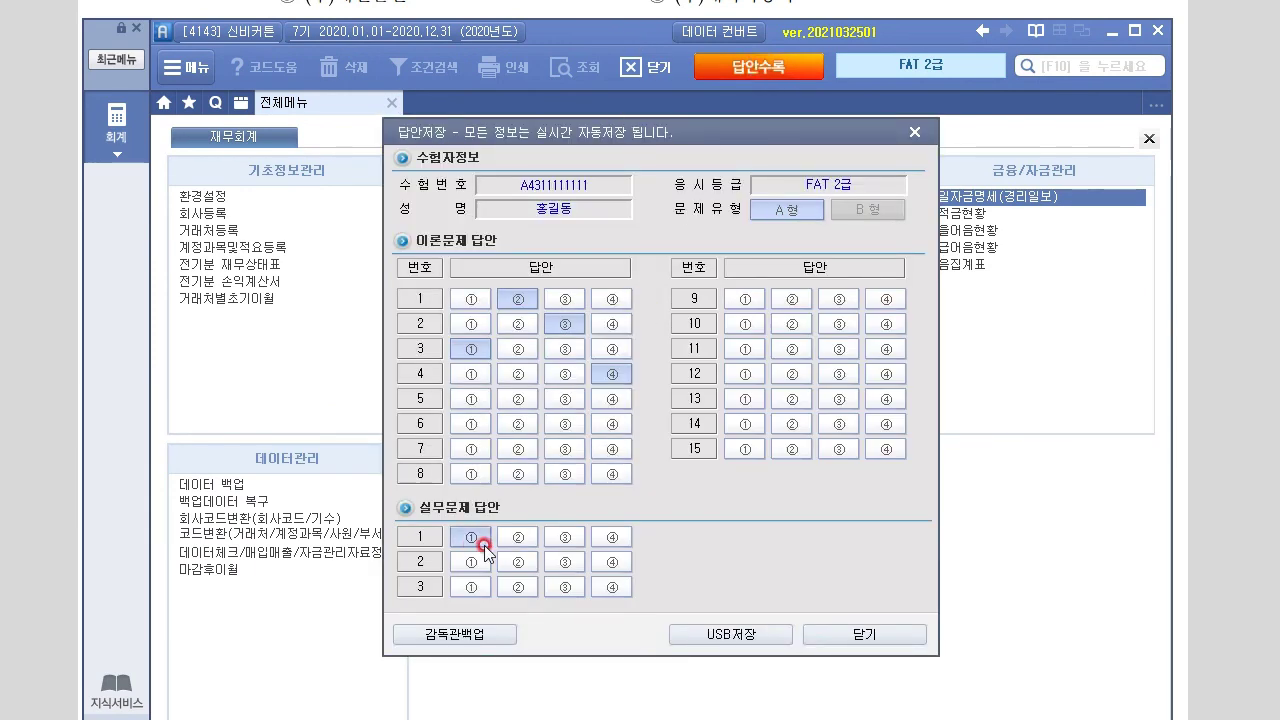
{"action": "left_click", "coordinate": [524, 674]}
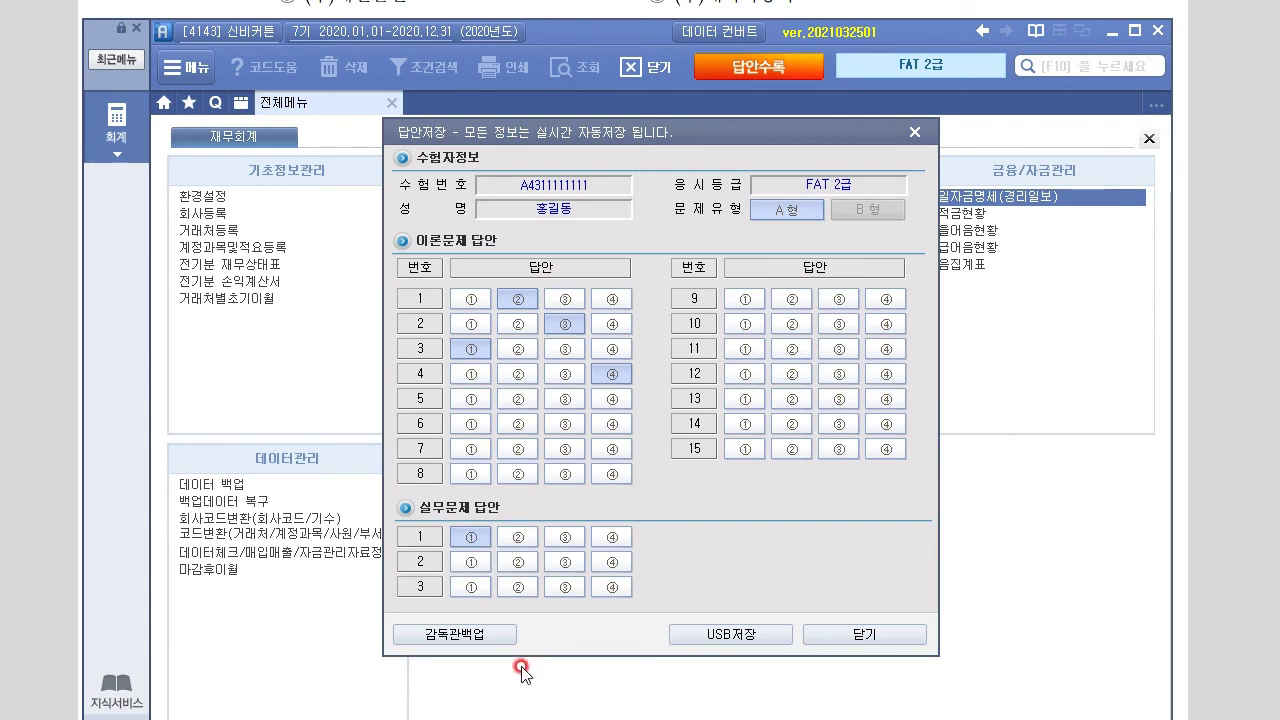
{"action": "left_click", "coordinate": [612, 562]}
{"action": "left_click", "coordinate": [470, 587]}
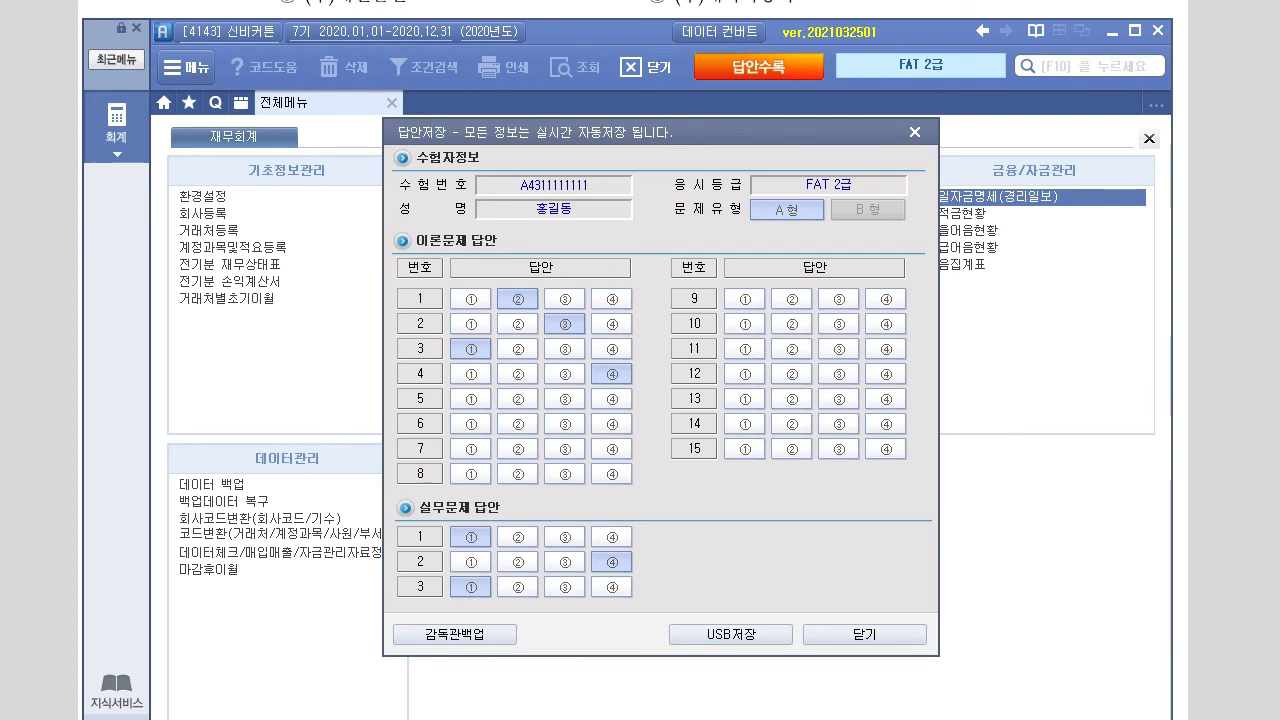
{"action": "left_click", "coordinate": [583, 563]}
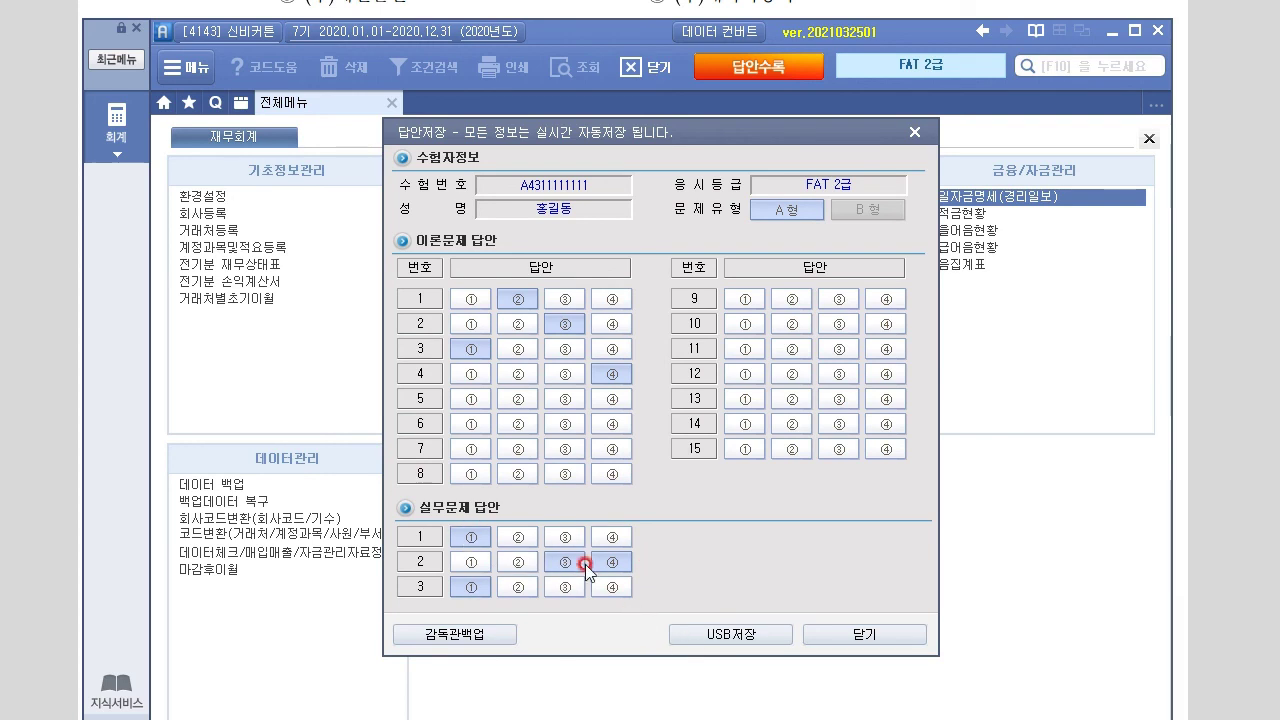
{"action": "left_click", "coordinate": [471, 306]}
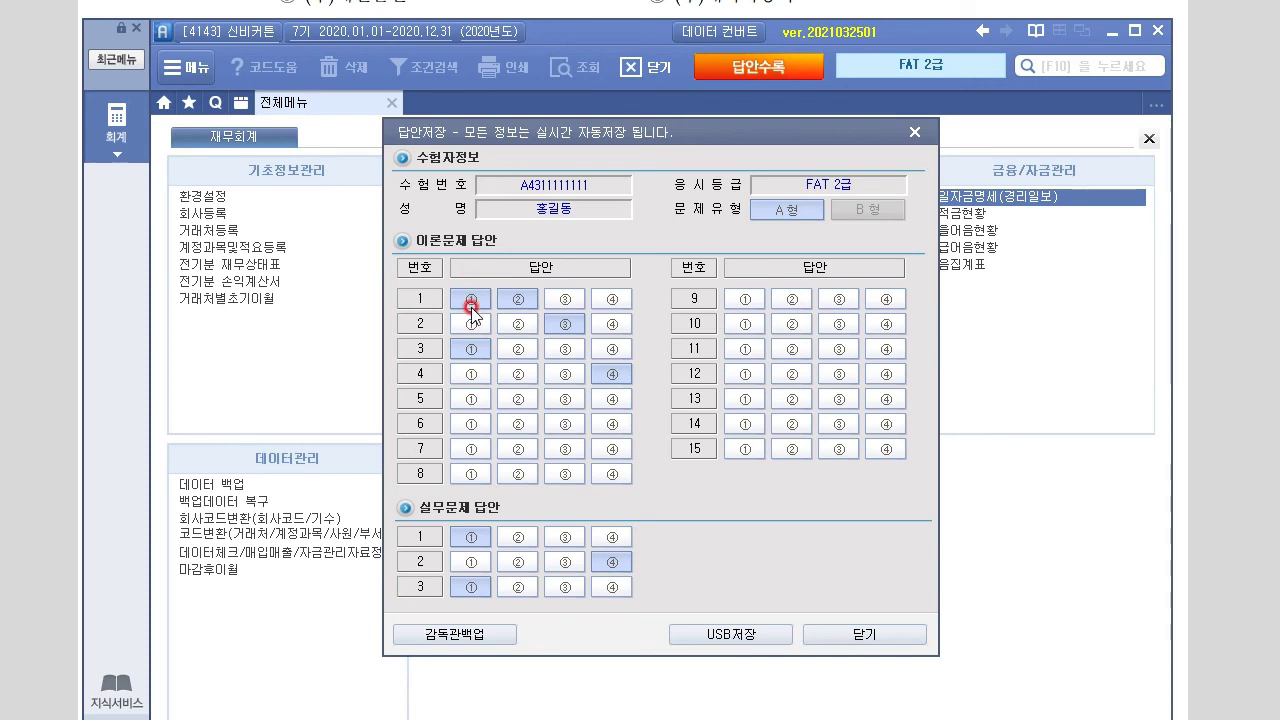
Mark theory answers ③ for questions 9 and 11, ① for questions 10 and 12, and answer 13–14
{"action": "left_click", "coordinate": [840, 310]}
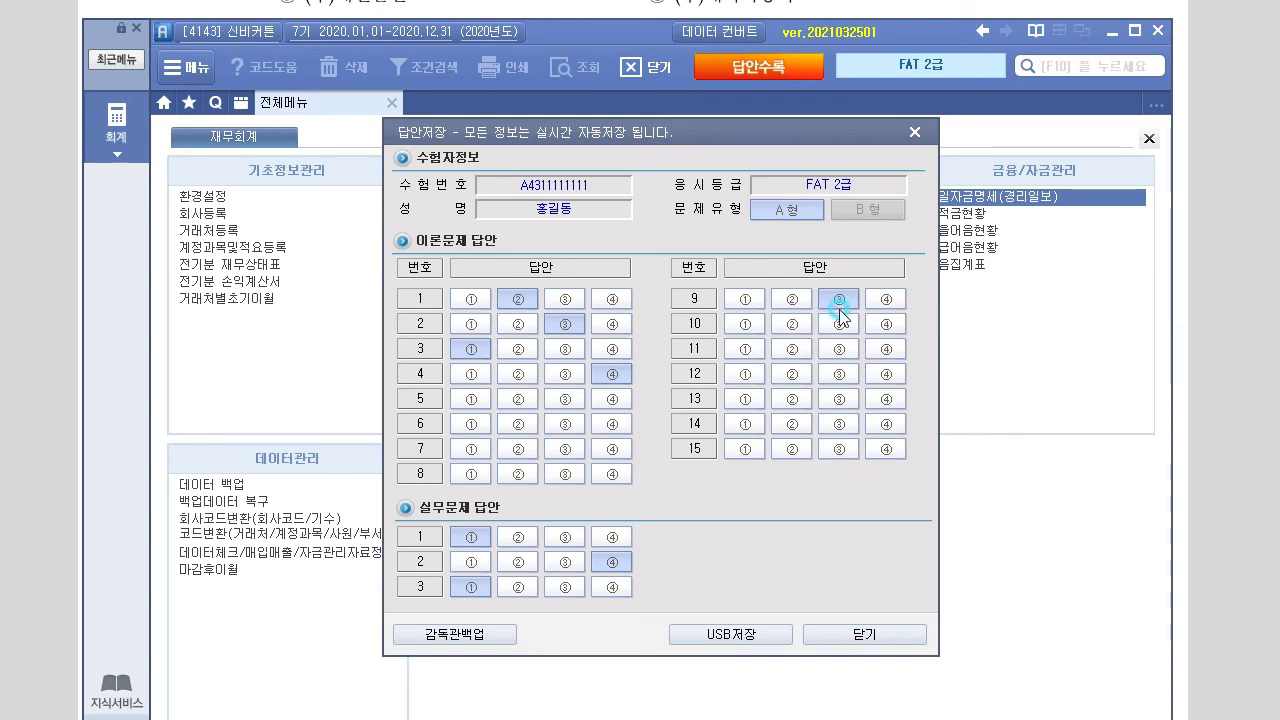
{"action": "left_click", "coordinate": [839, 348]}
{"action": "left_click", "coordinate": [839, 373]}
{"action": "left_click", "coordinate": [839, 398]}
{"action": "left_click", "coordinate": [839, 423]}
{"action": "left_click", "coordinate": [775, 400]}
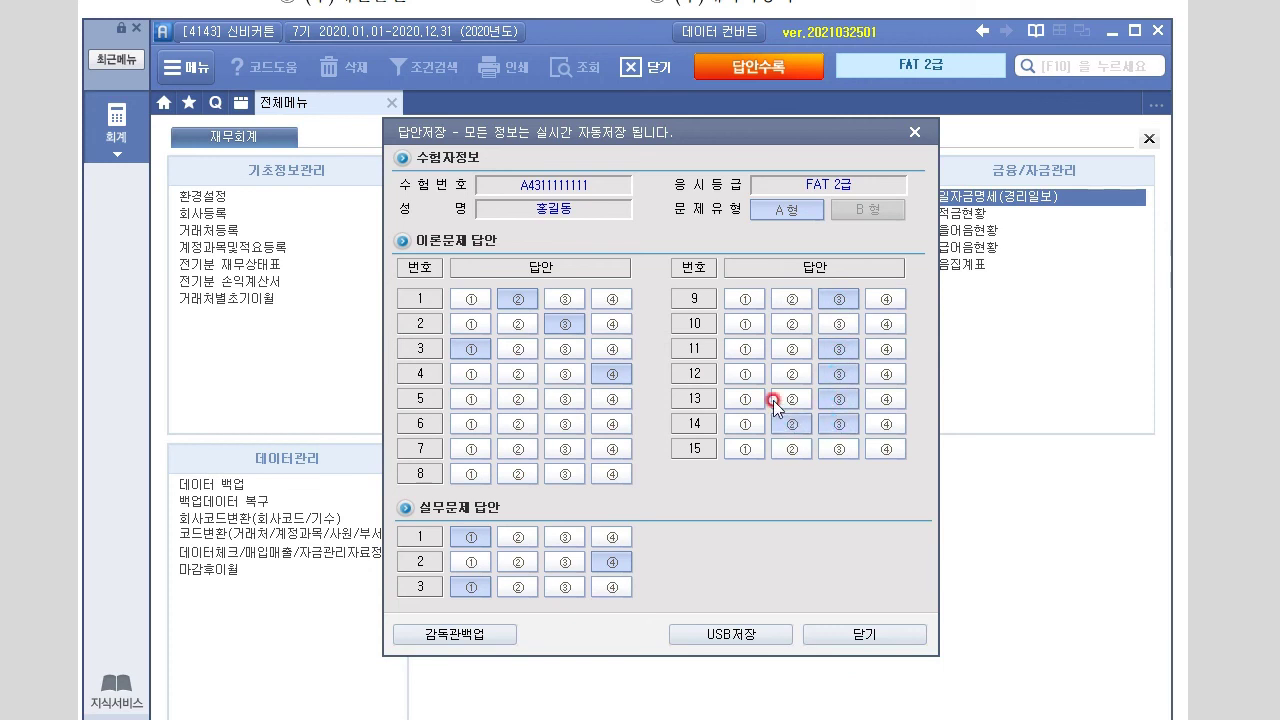
{"action": "left_click", "coordinate": [745, 323]}
{"action": "left_click", "coordinate": [745, 373]}
Save the recorded answers to the USB drive and confirm the transfer
{"action": "left_click", "coordinate": [721, 636]}
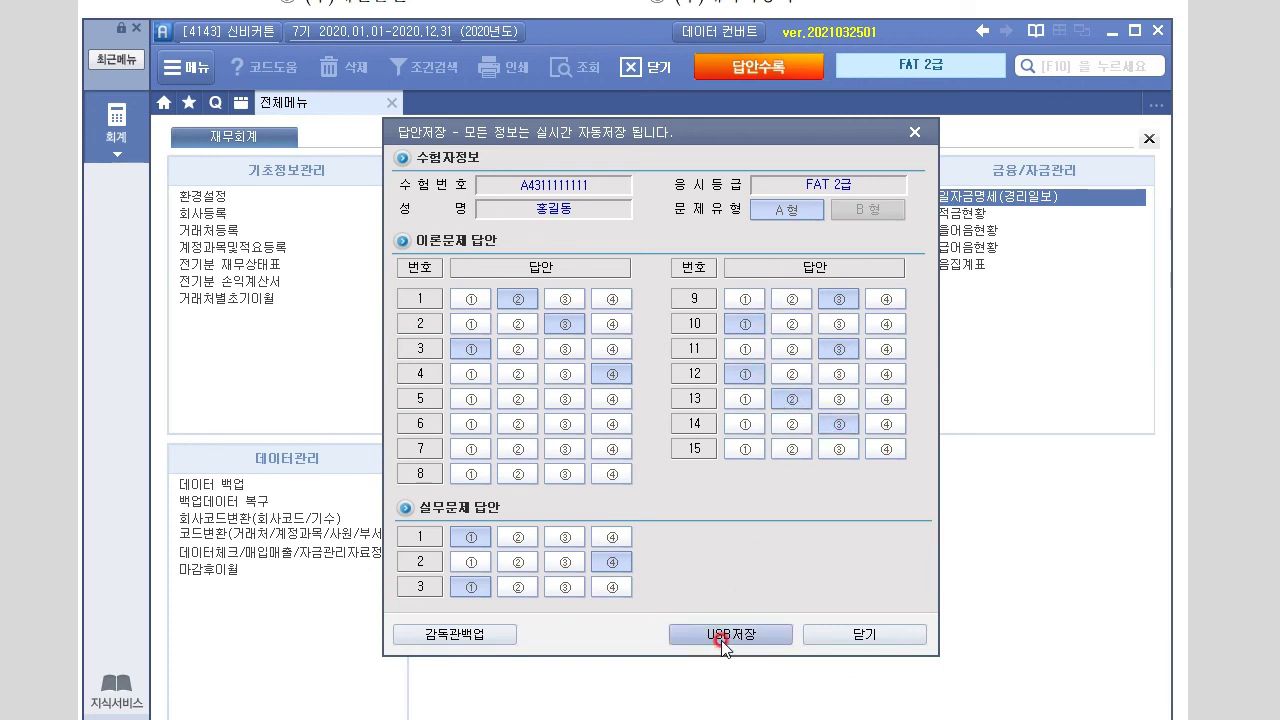
{"action": "left_click", "coordinate": [601, 441]}
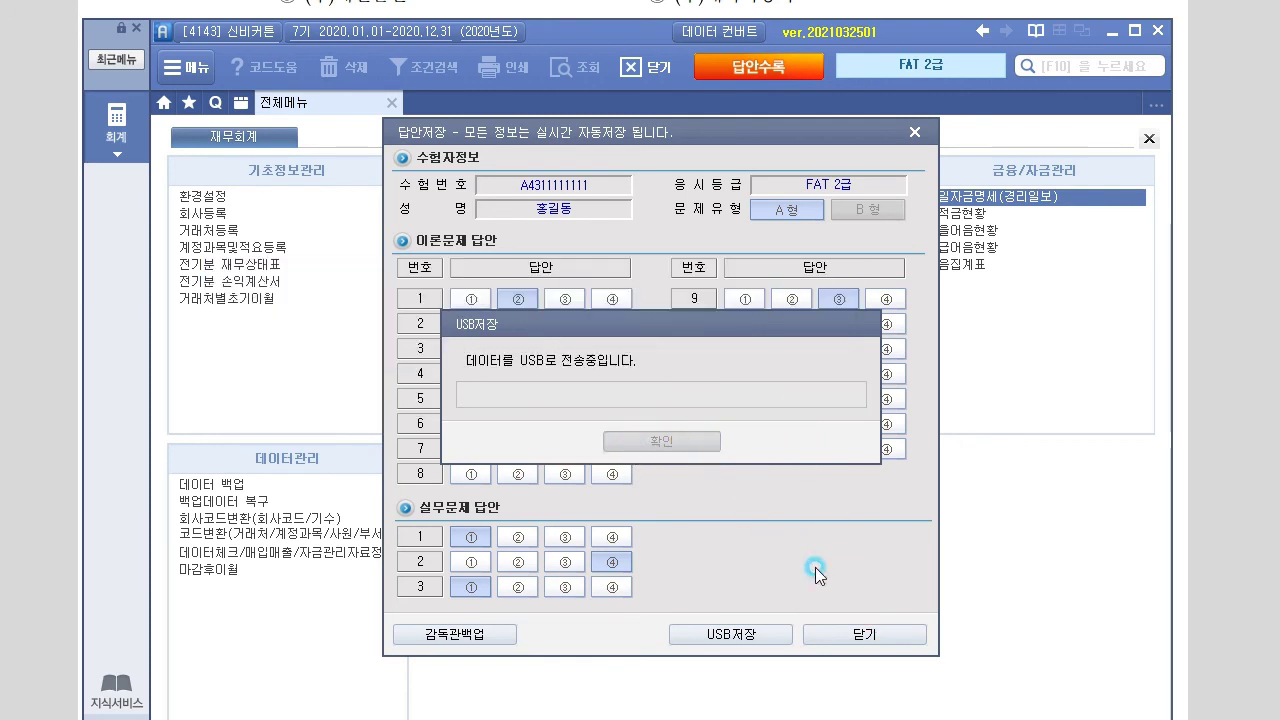
{"action": "left_click", "coordinate": [495, 628]}
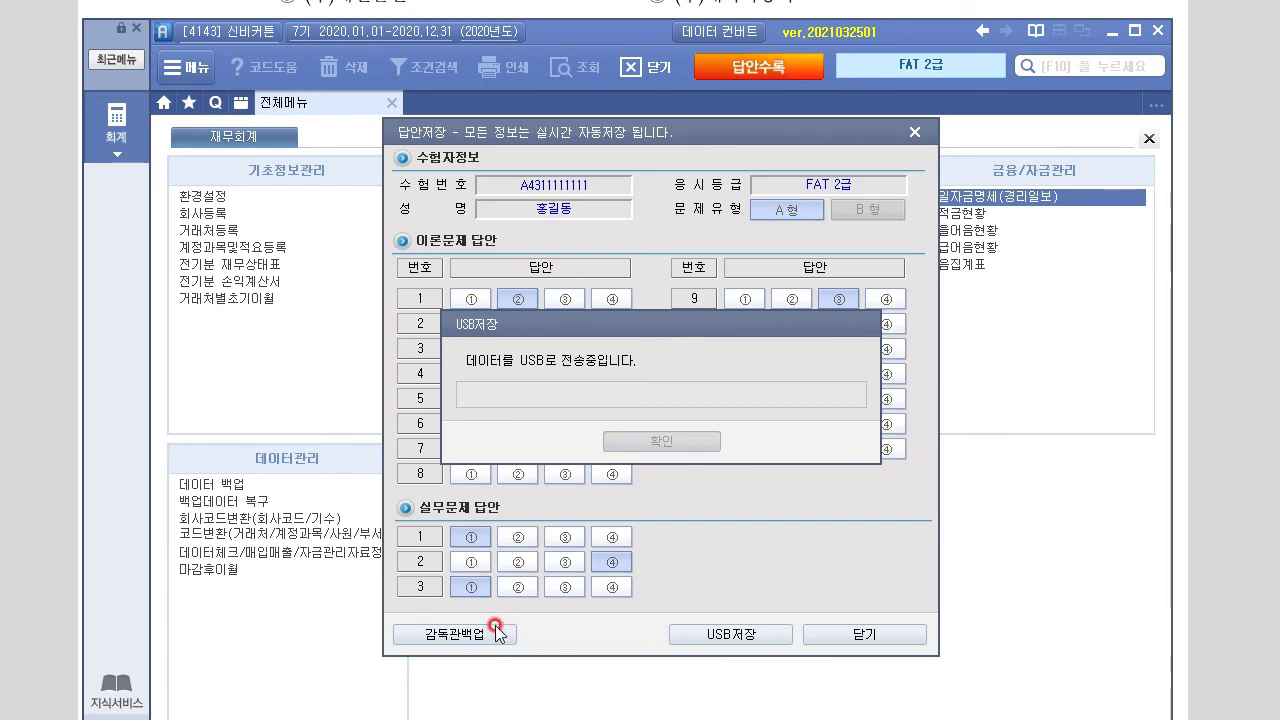